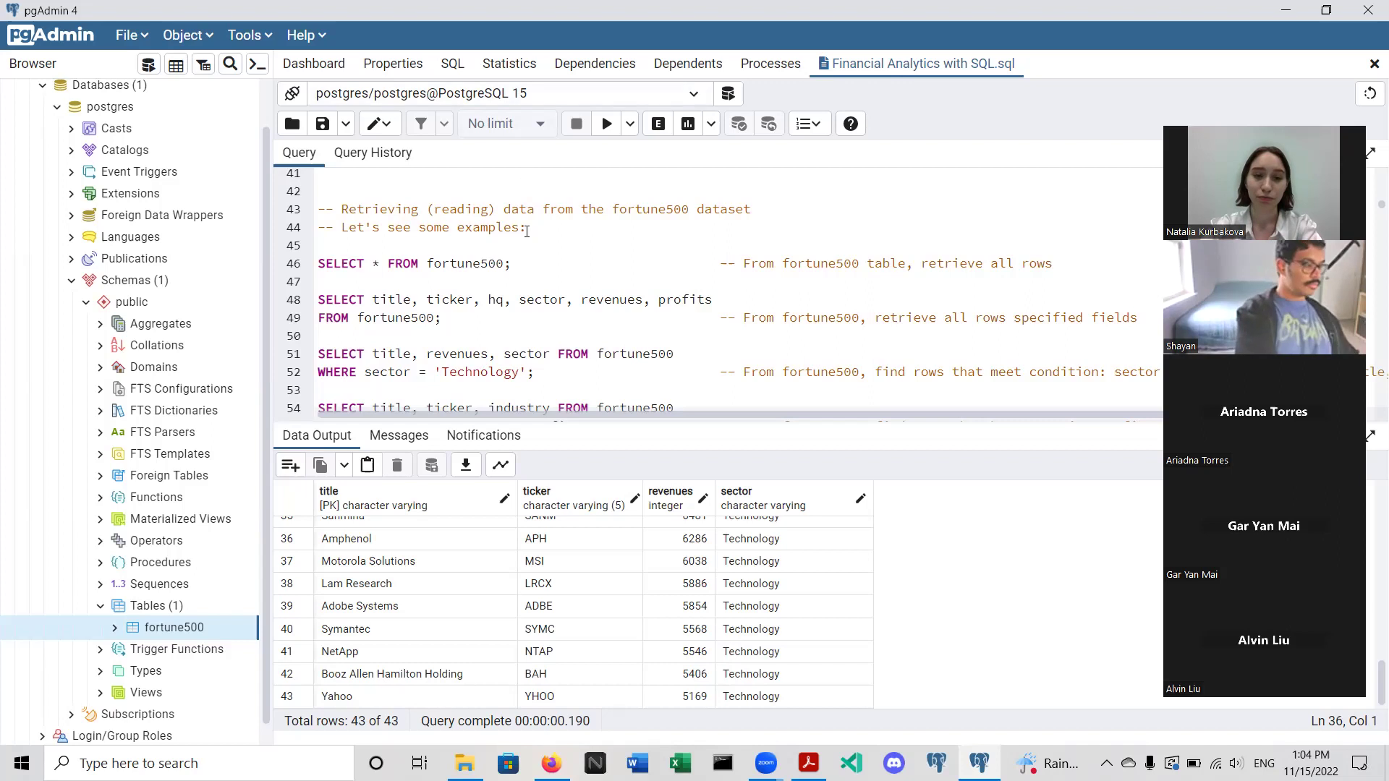
- Run only the SELECT * FROM fortune500 query and look through the returned rows, columns and total row count
left_click_drag(513, 263, 315, 269)
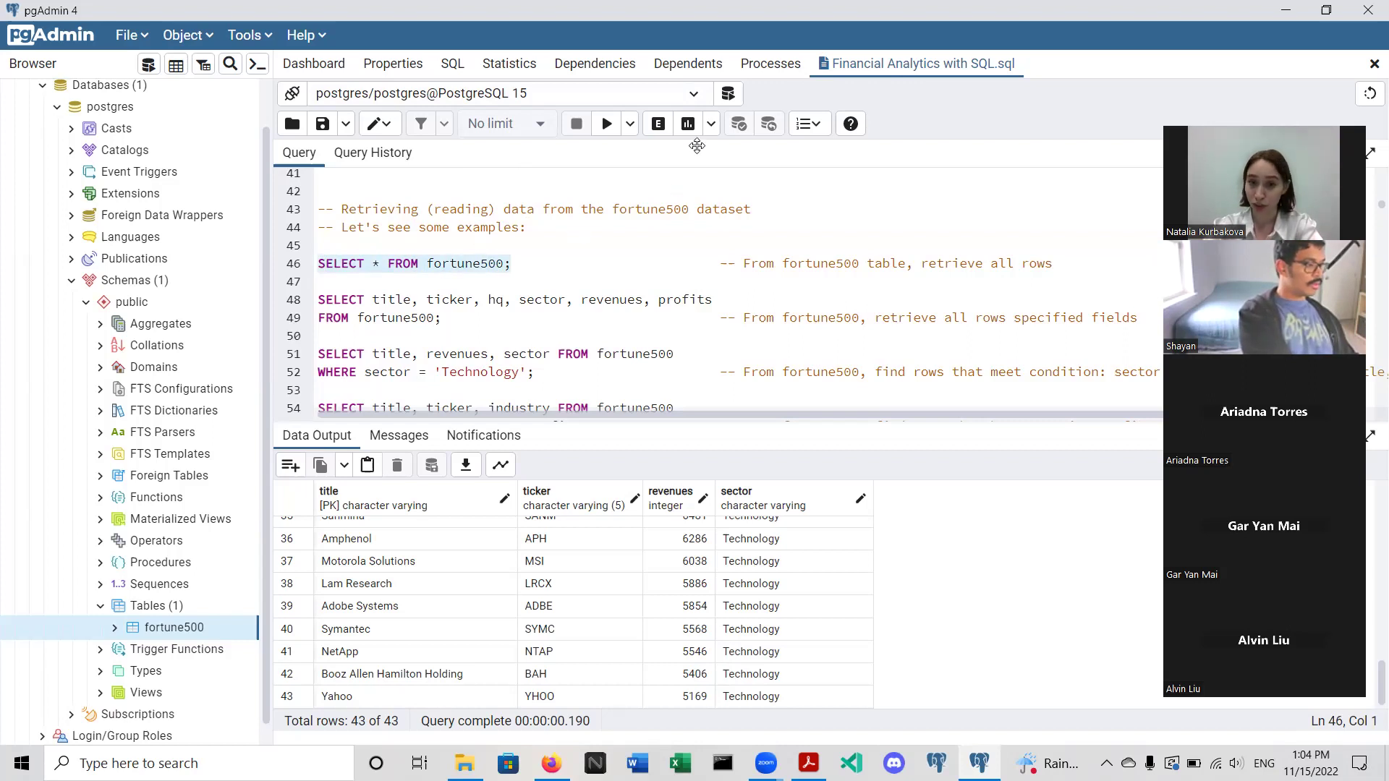
left_click(606, 125)
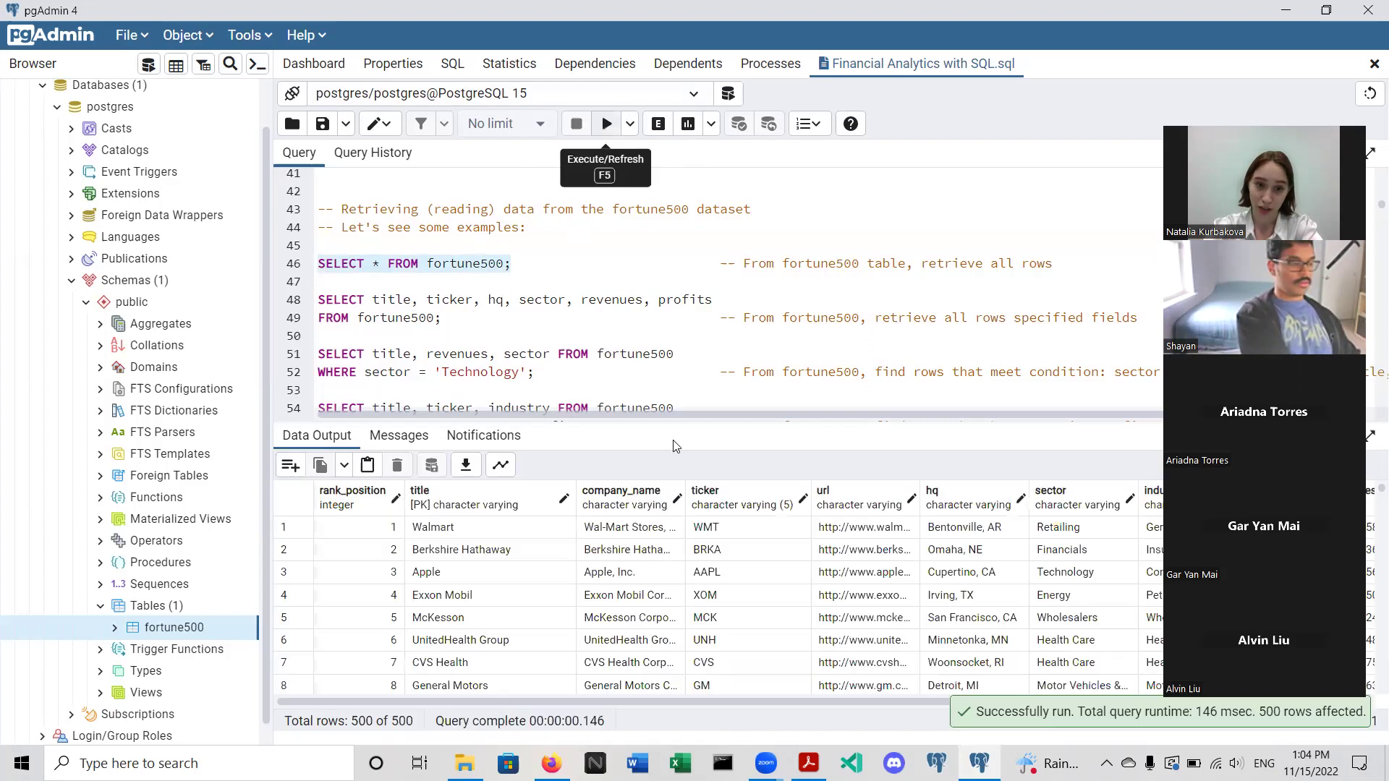
scroll(672, 529, "right", 5)
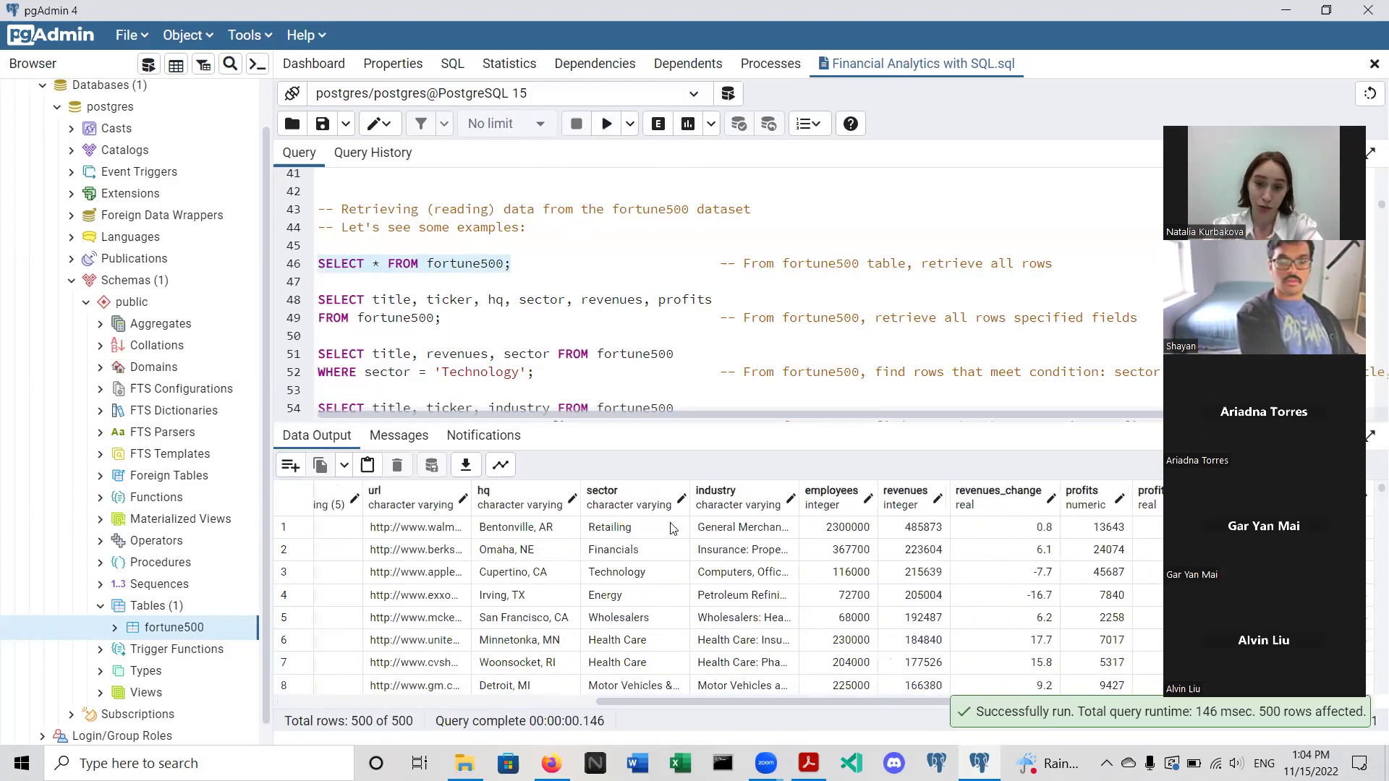
scroll(671, 529, "left", 5)
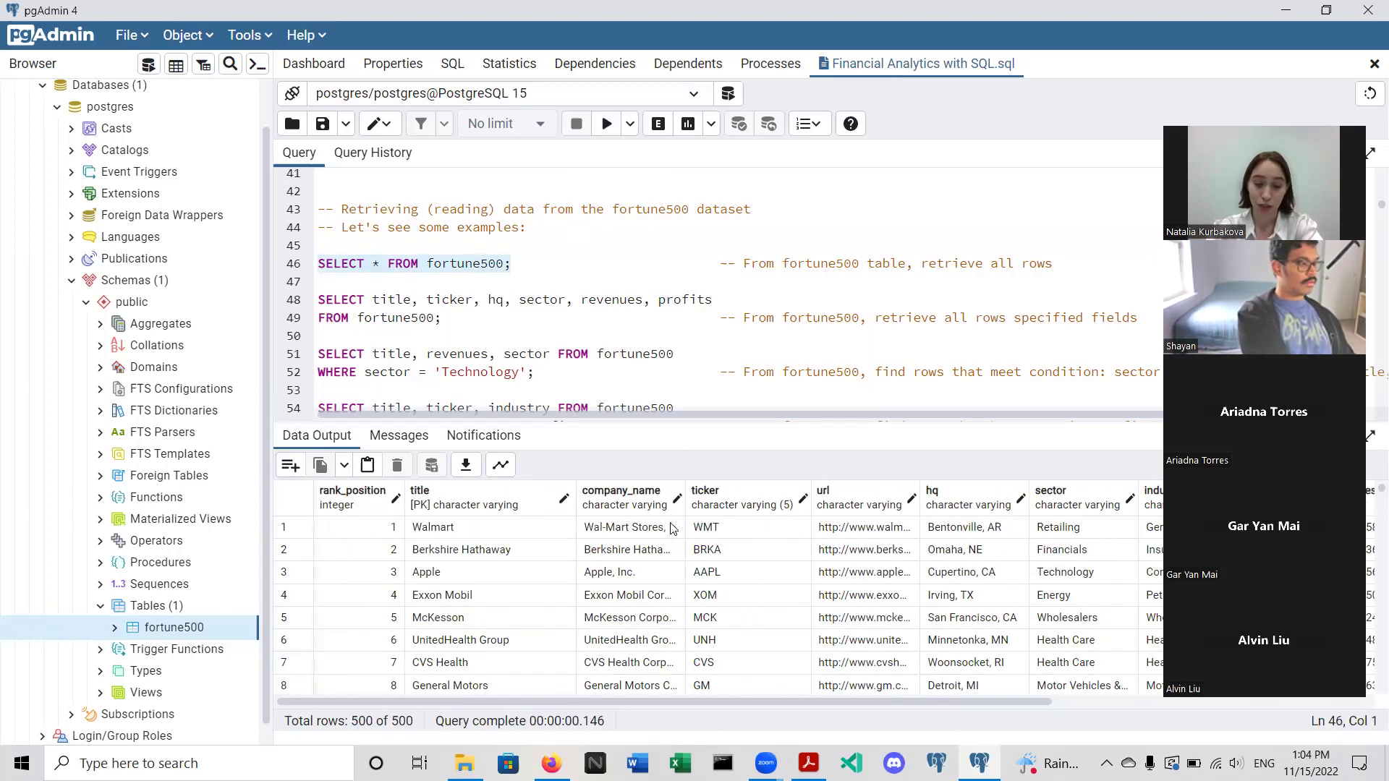
scroll(671, 529, "down", 20)
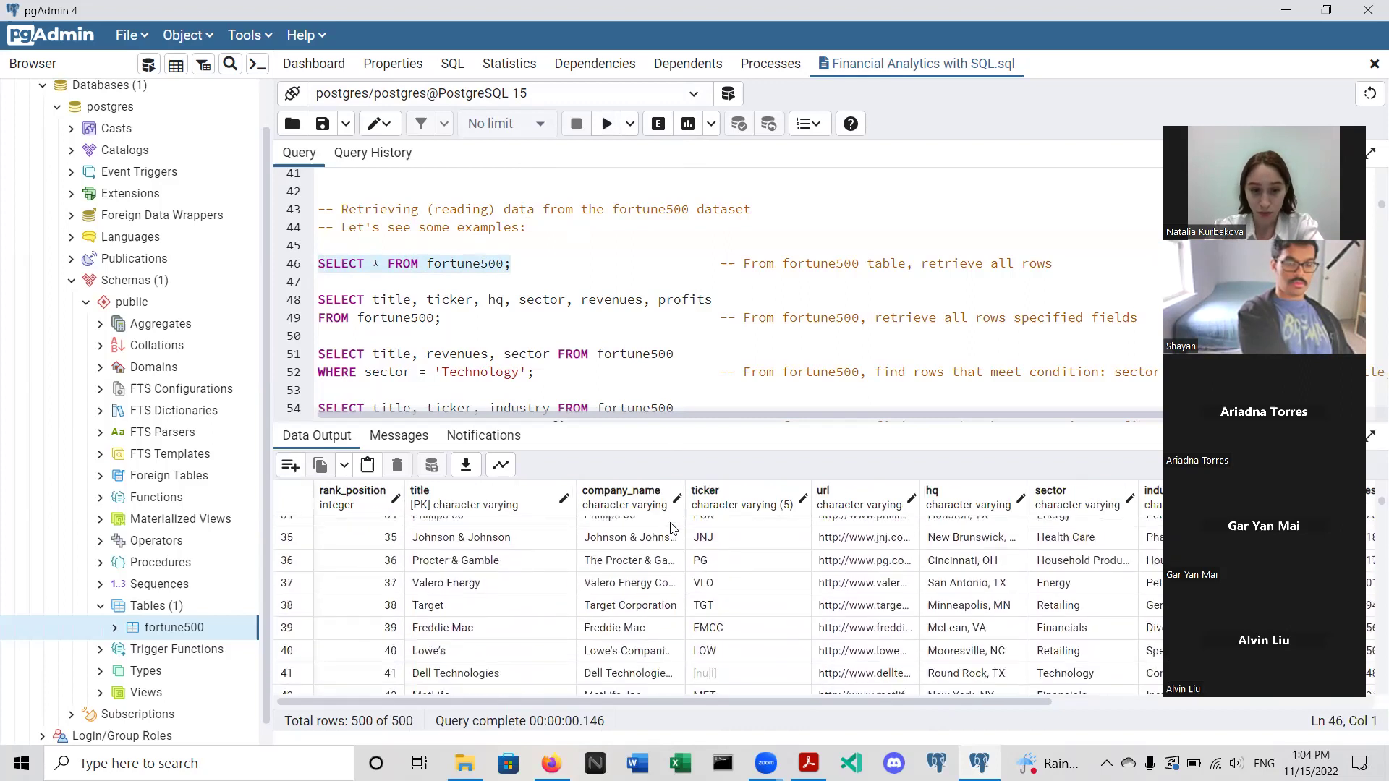
scroll(699, 573, "down", 20)
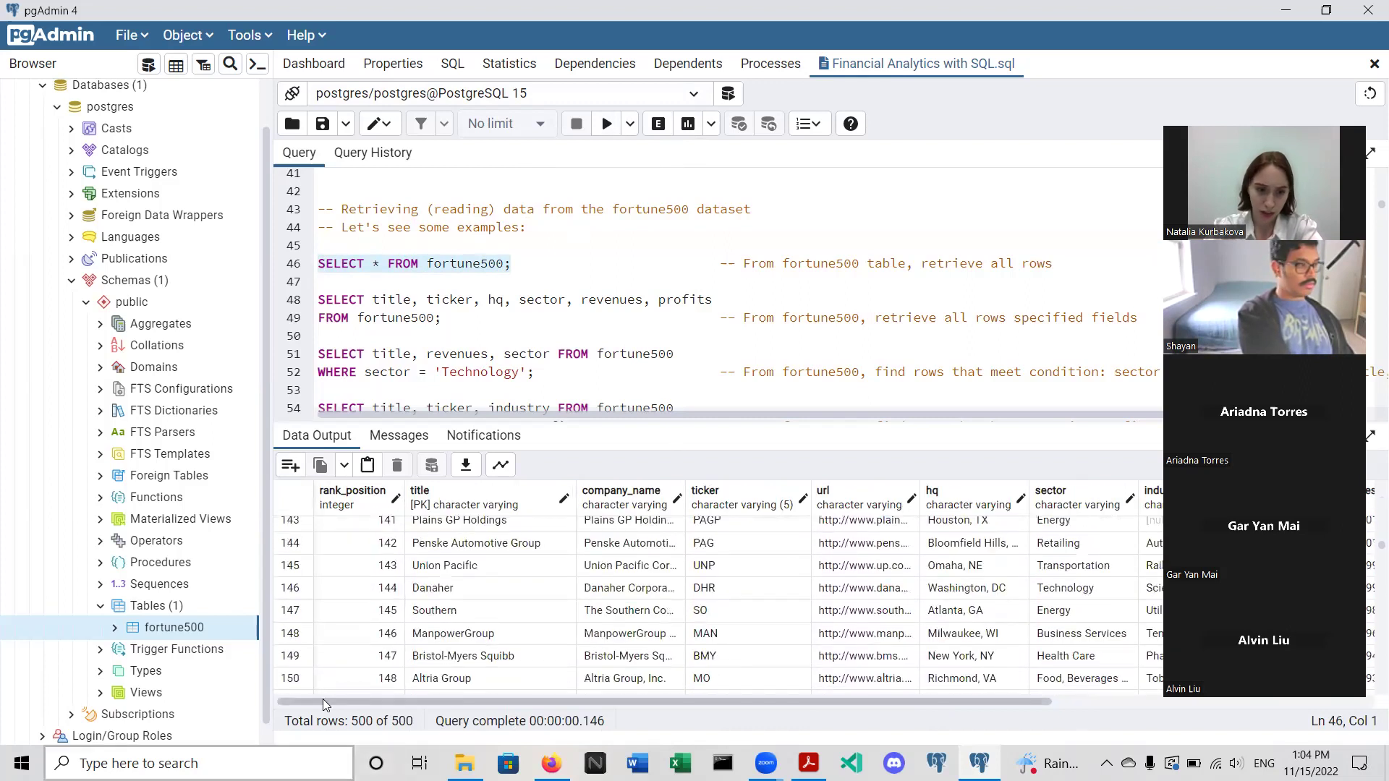
left_click_drag(287, 723, 421, 722)
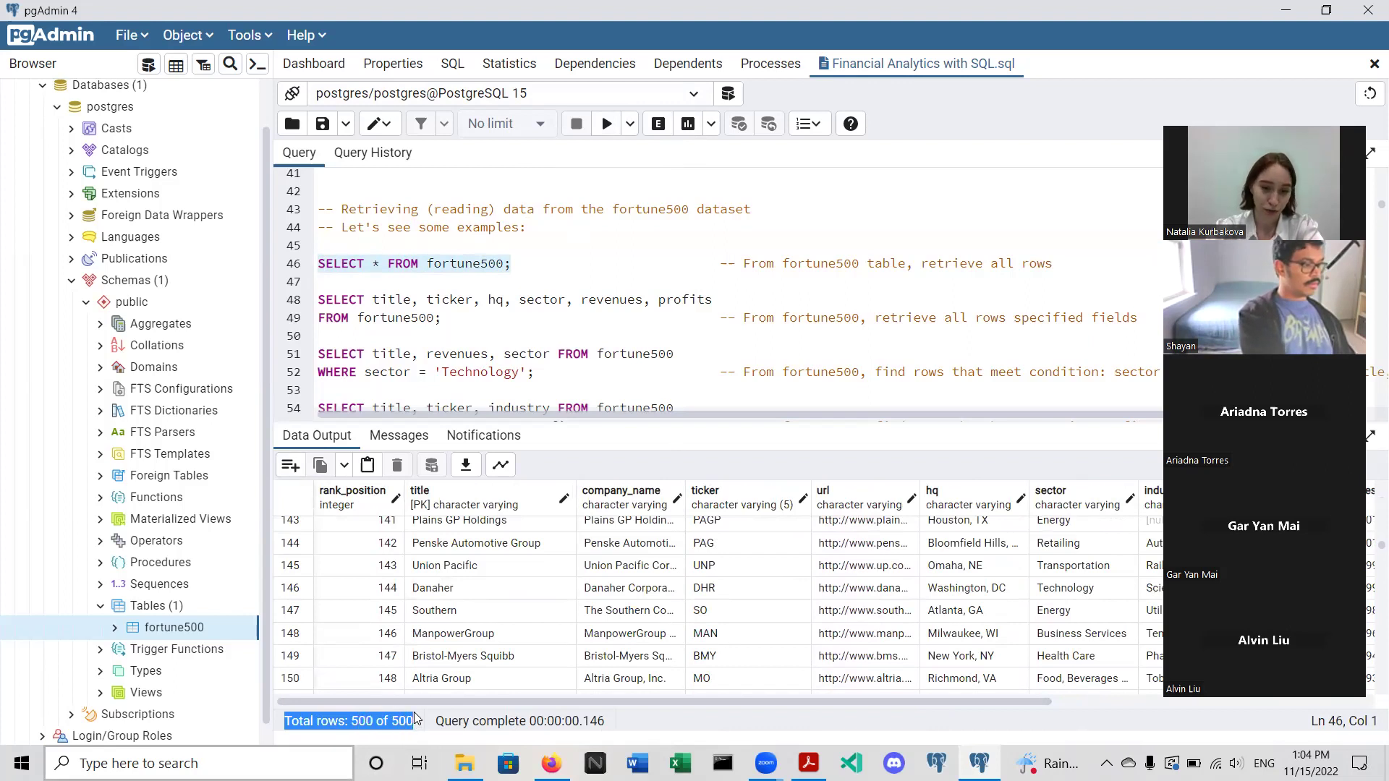
left_click(387, 595)
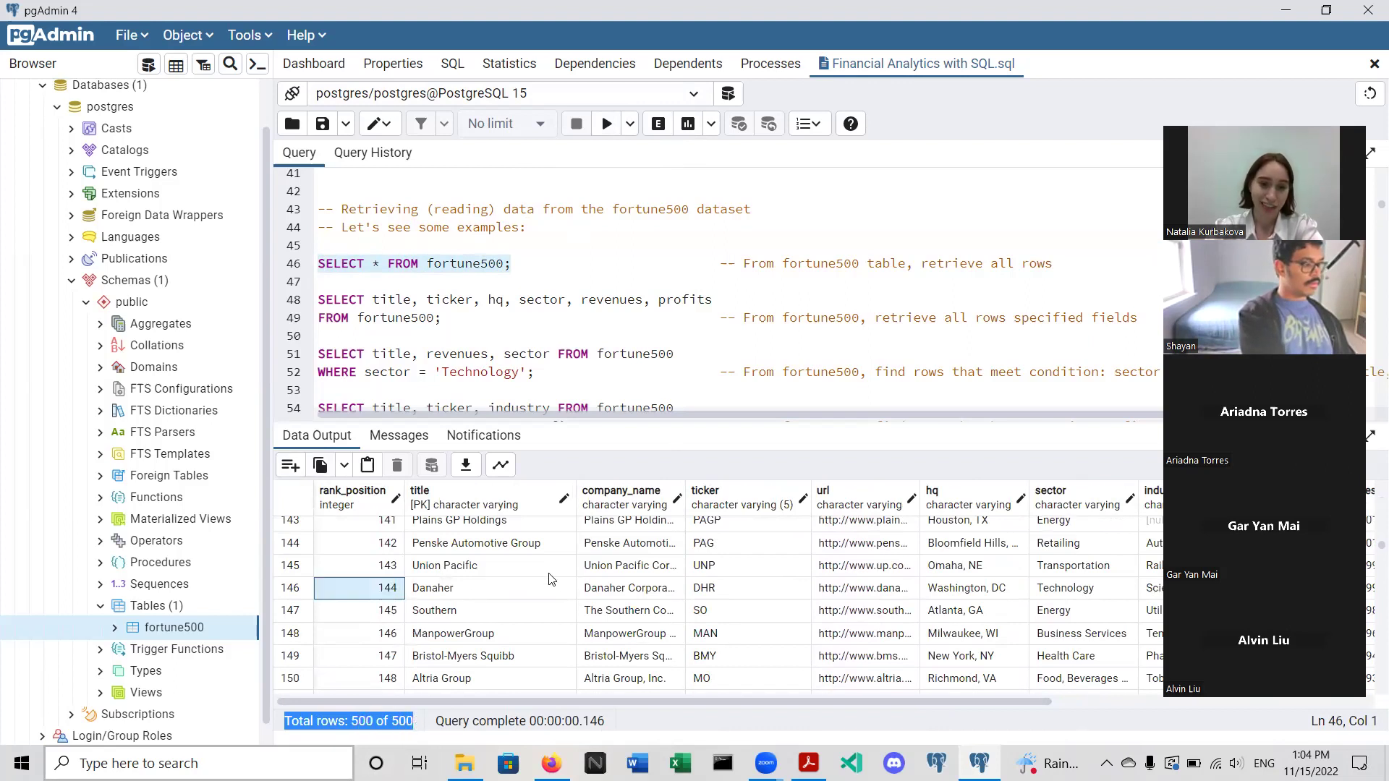
left_click(521, 264)
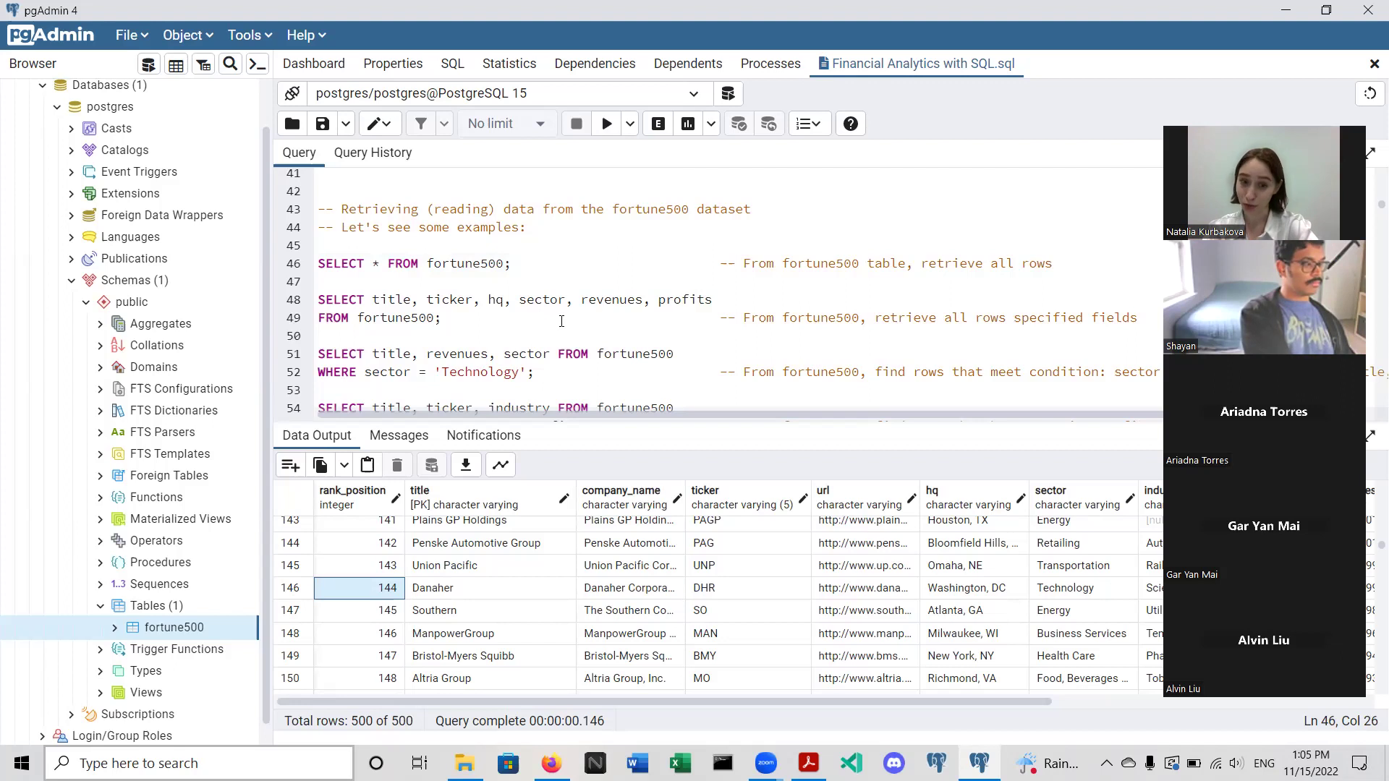
scroll(787, 572, "right", 5)
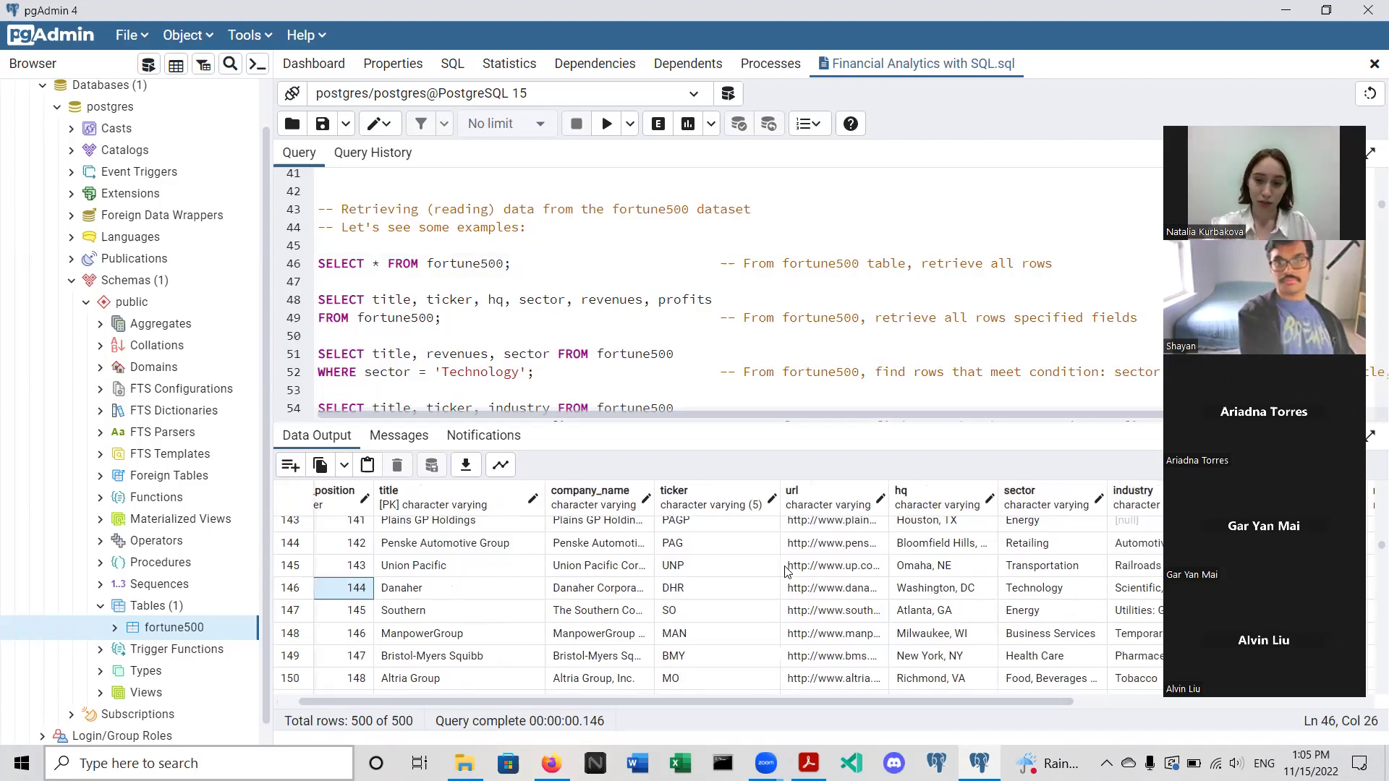
scroll(787, 571, "left", 5)
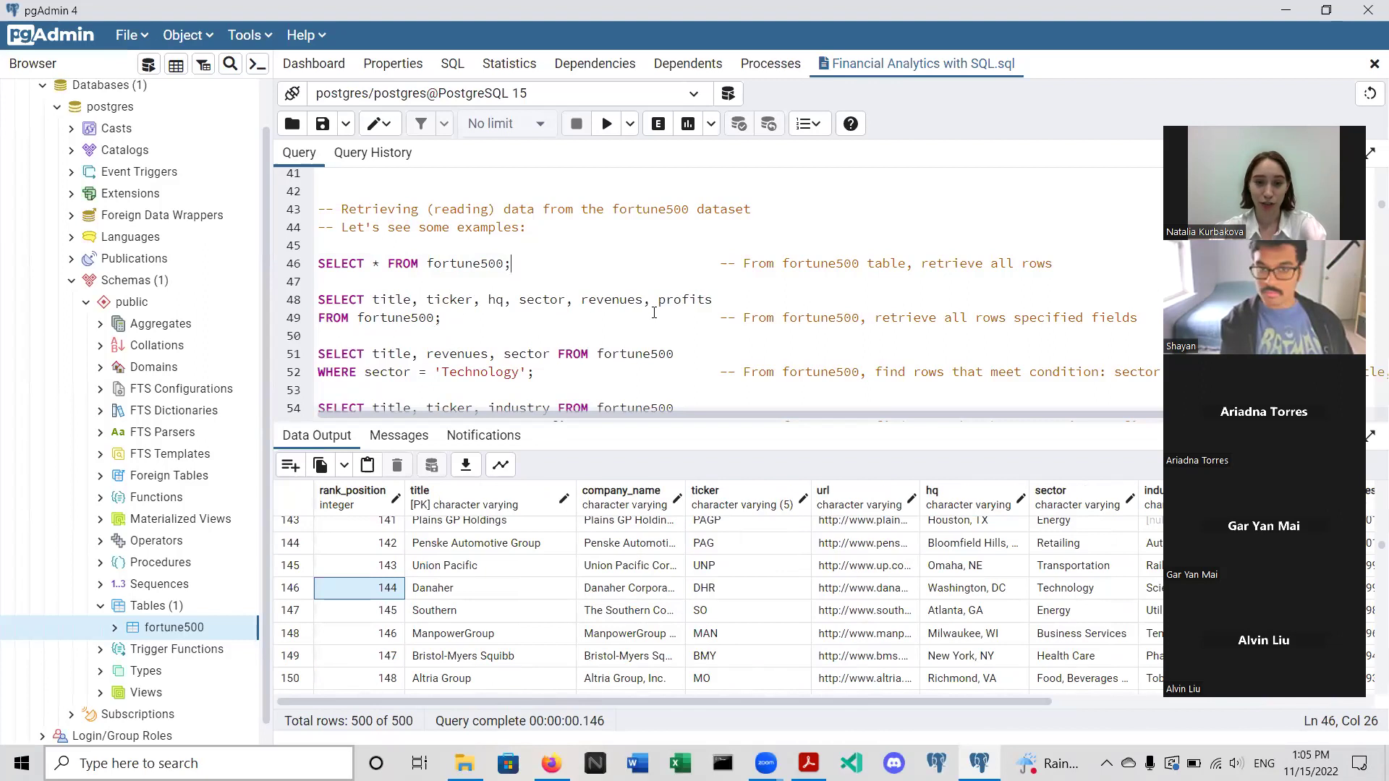
- Run only the query that selects title, ticker, hq, sector, revenues and profits from fortune500
left_click_drag(453, 324, 317, 299)
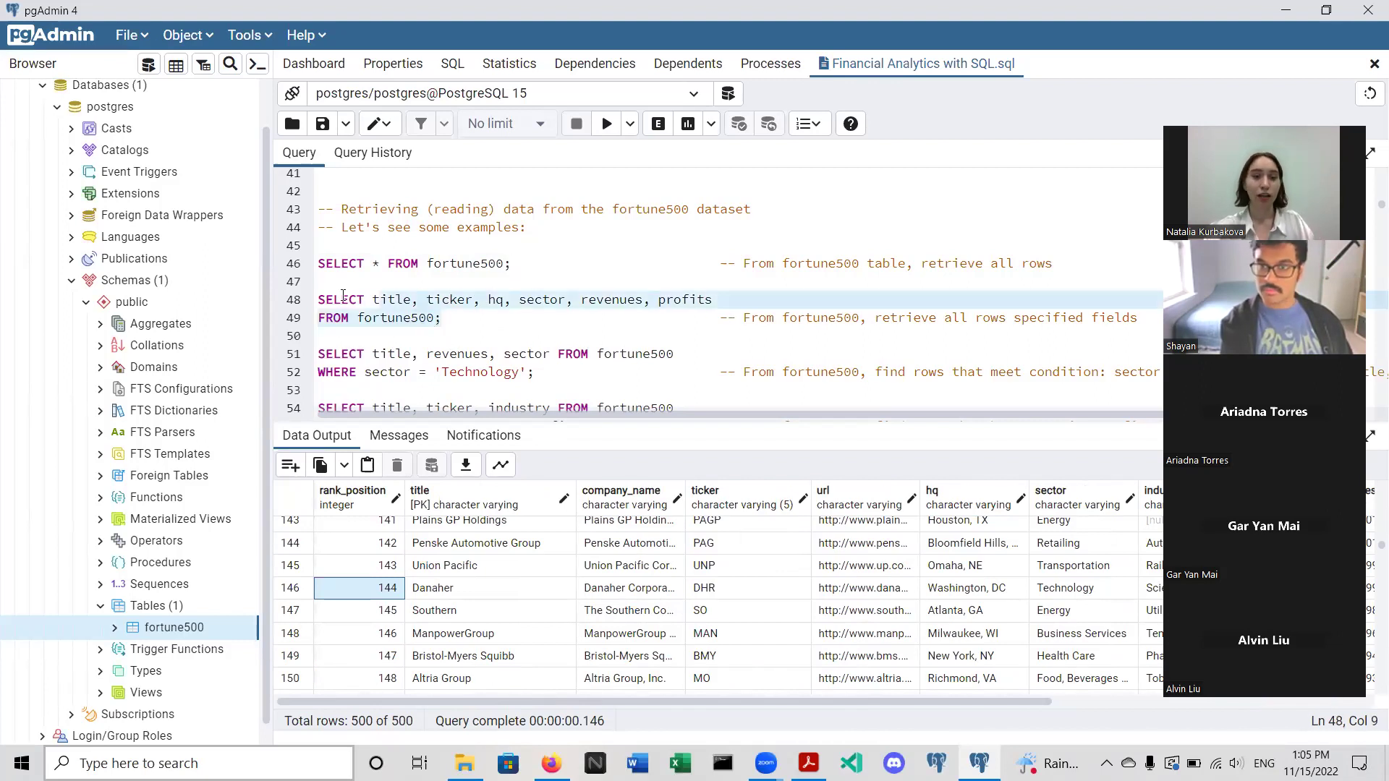
left_click(316, 301)
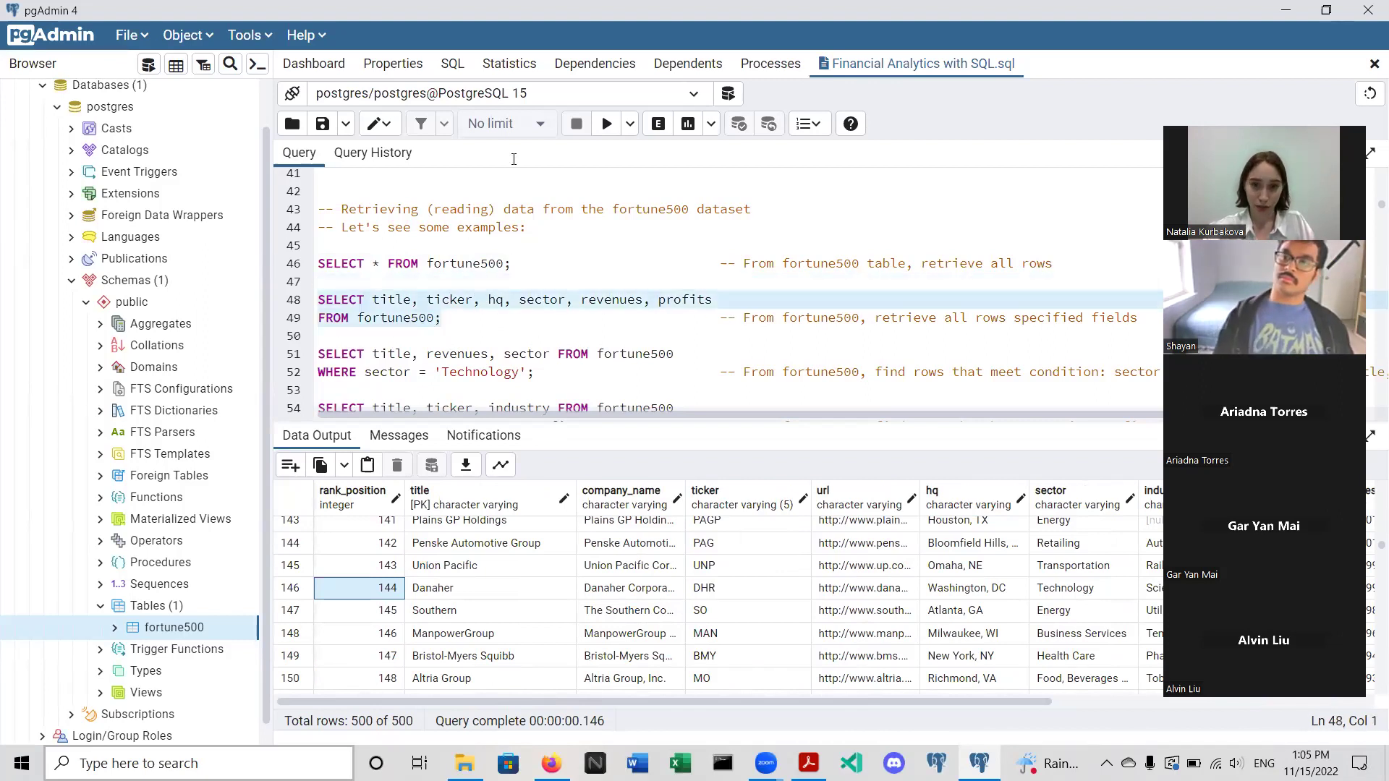
left_click(607, 124)
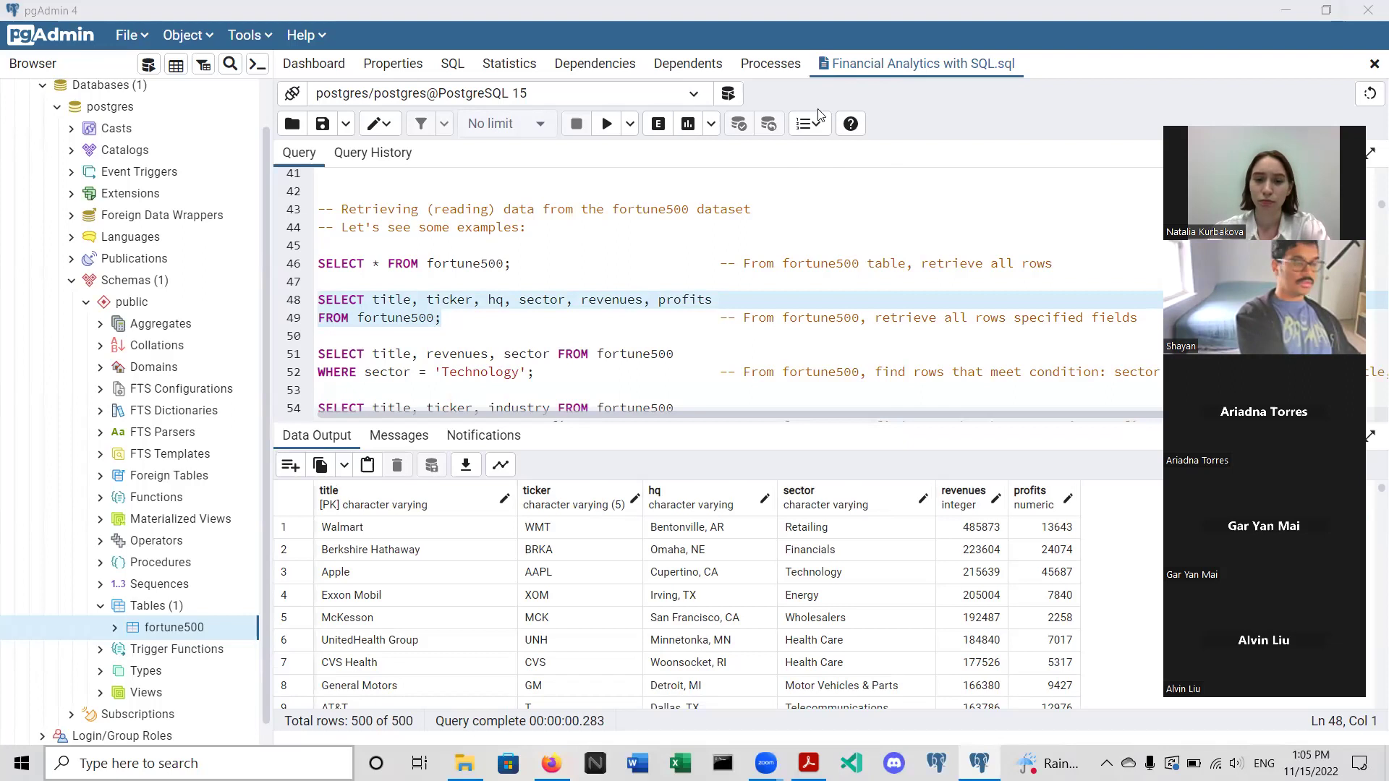
- Examine the query on lines 51–52, including its comment and the WHERE condition sector = 'Technology'
scroll(420, 320, "down", 1)
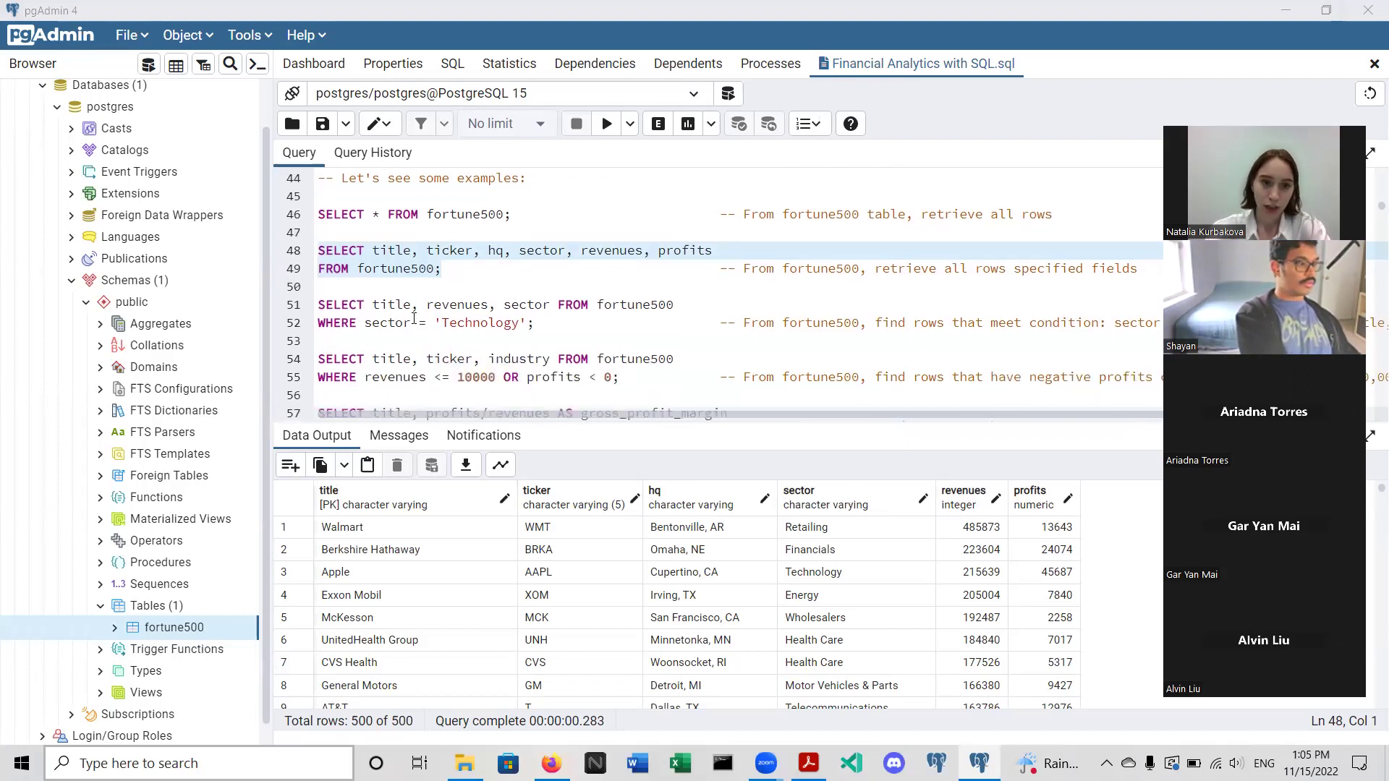
left_click(330, 308)
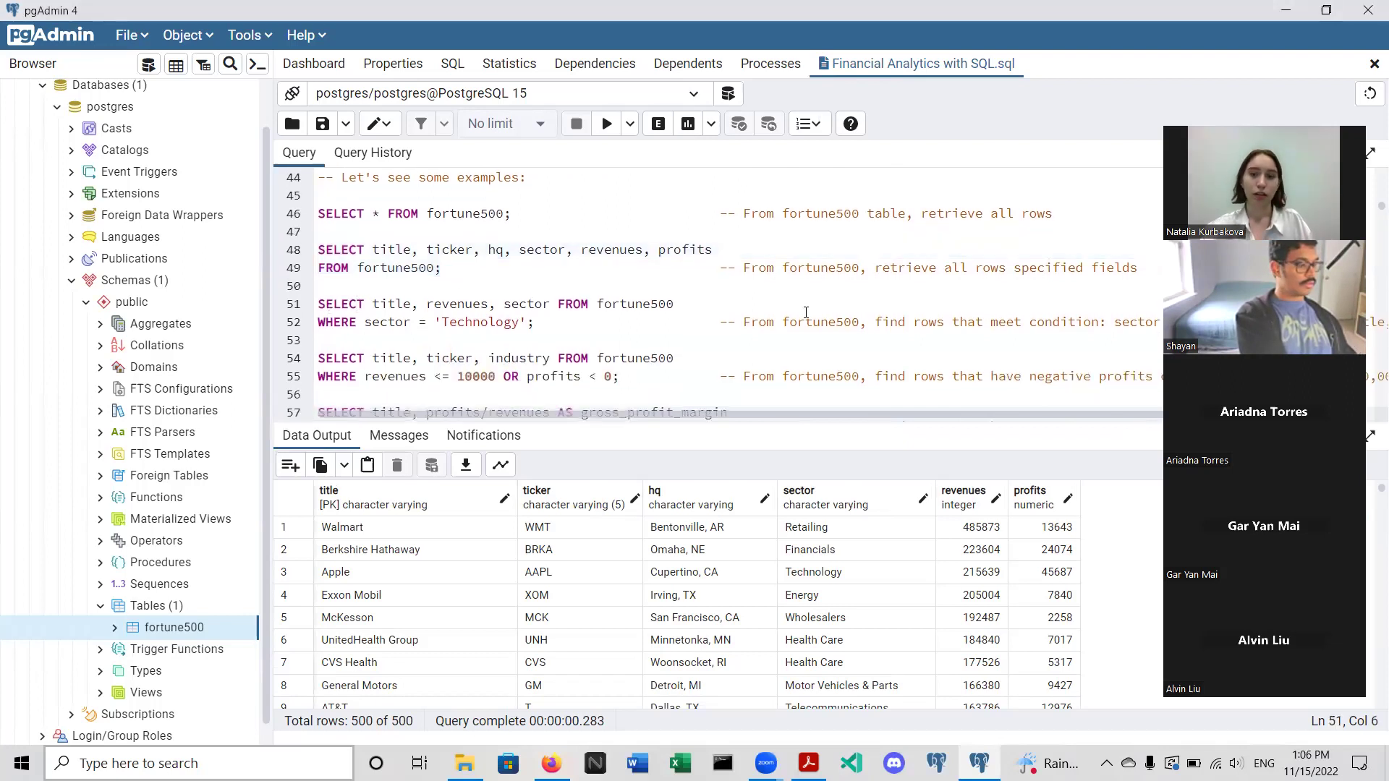
scroll(826, 310, "right", 3)
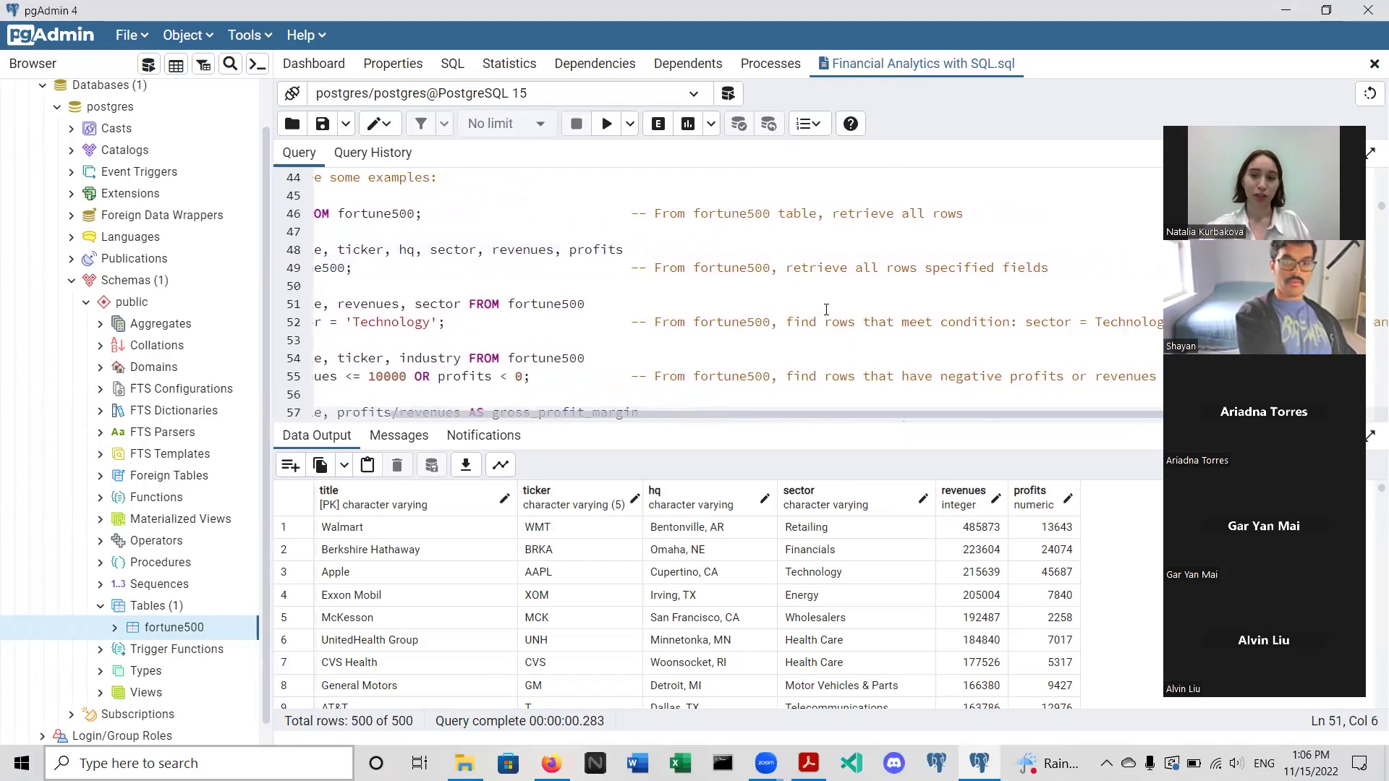
scroll(826, 310, "left", 3)
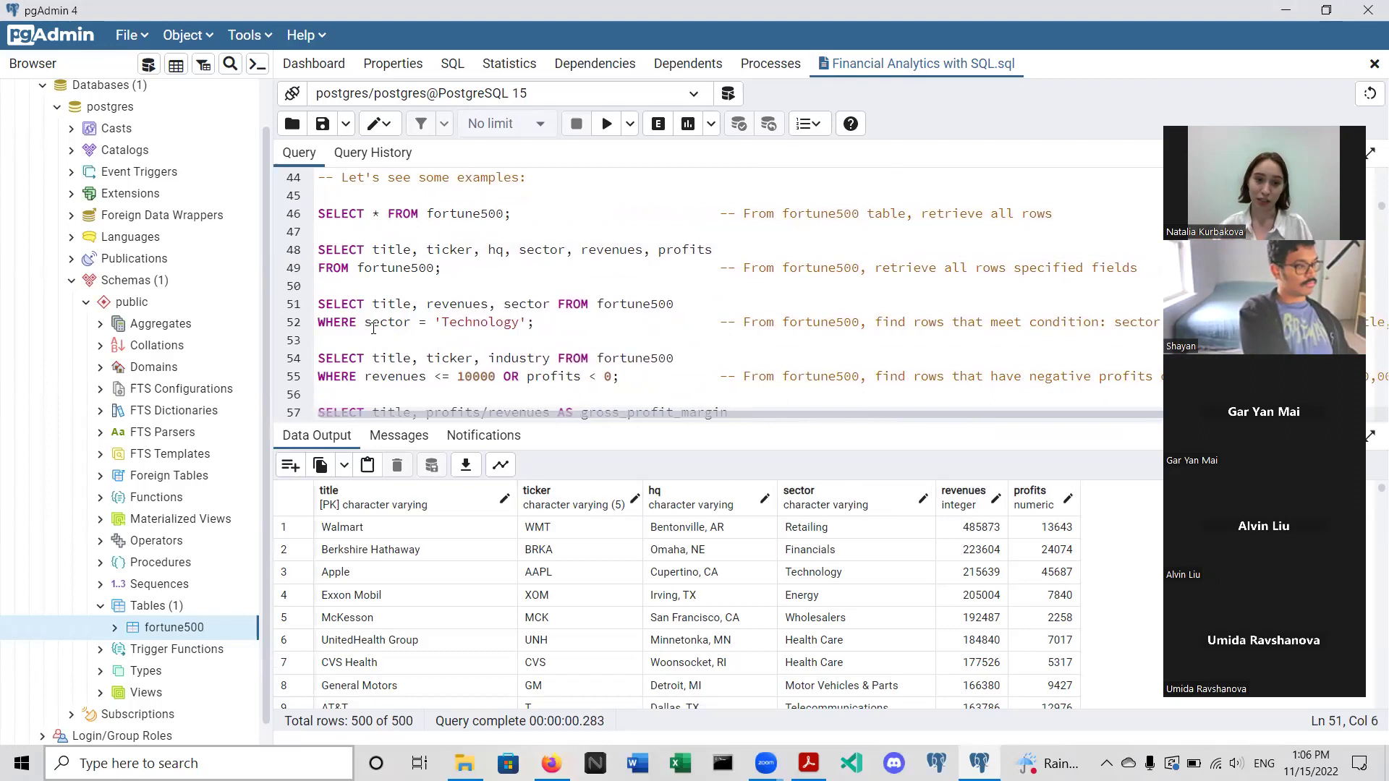
left_click_drag(367, 322, 527, 324)
left_click(388, 325)
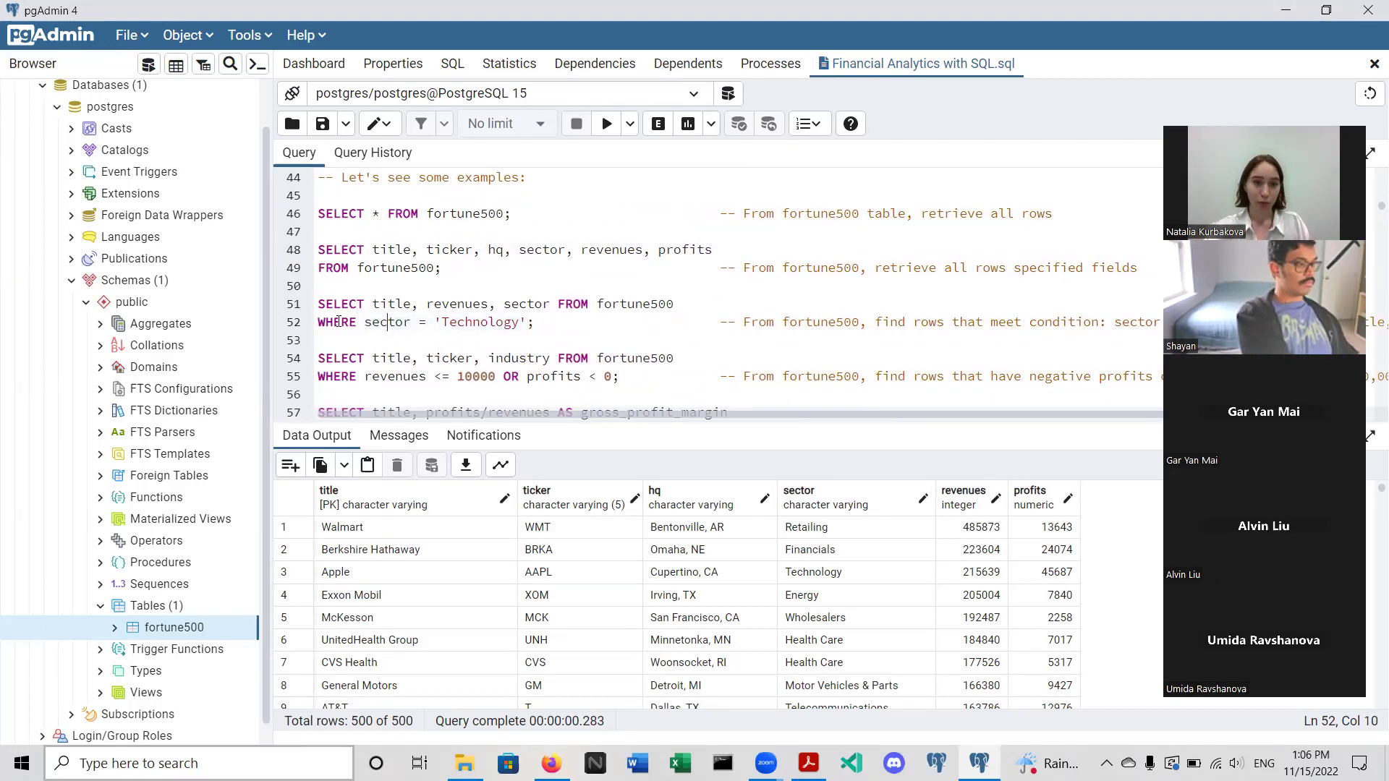
left_click(320, 323)
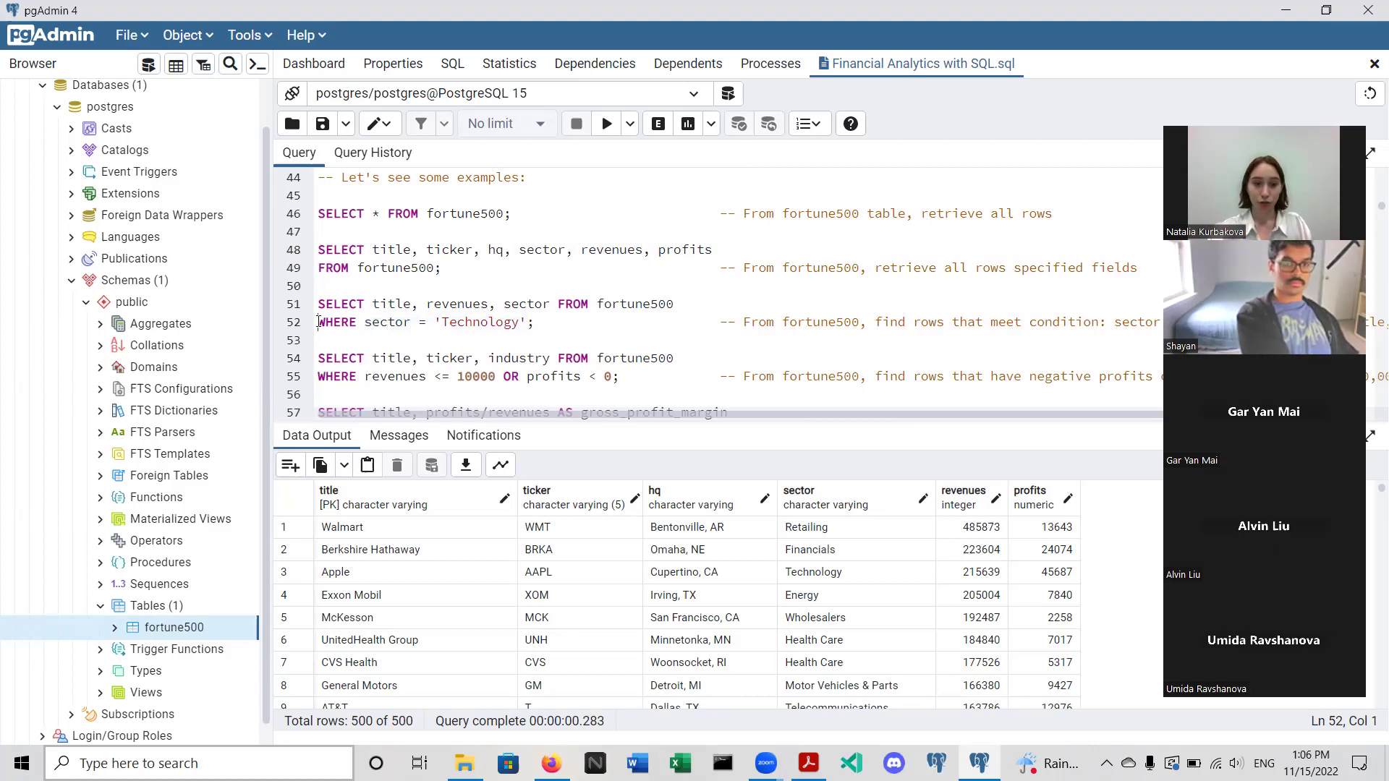
double_click(384, 323)
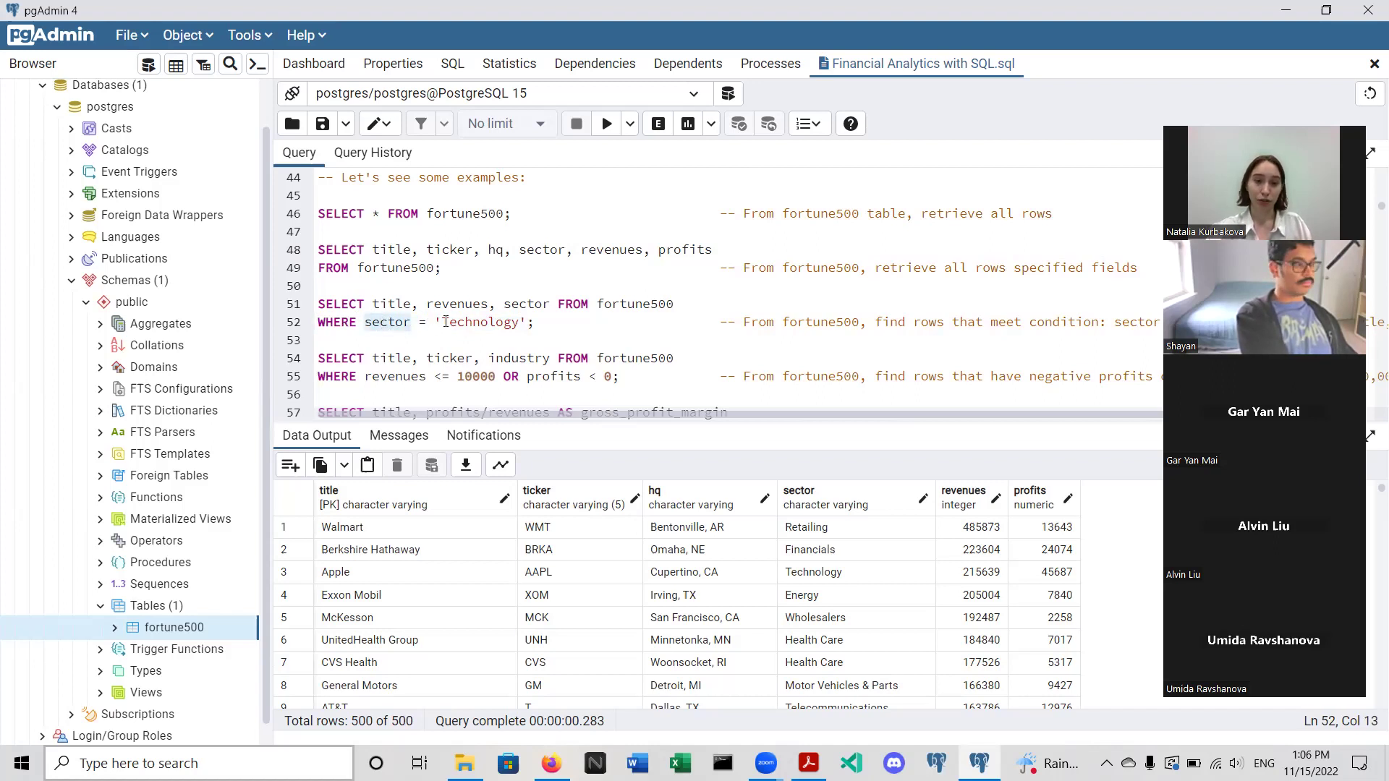
left_click_drag(436, 322, 528, 323)
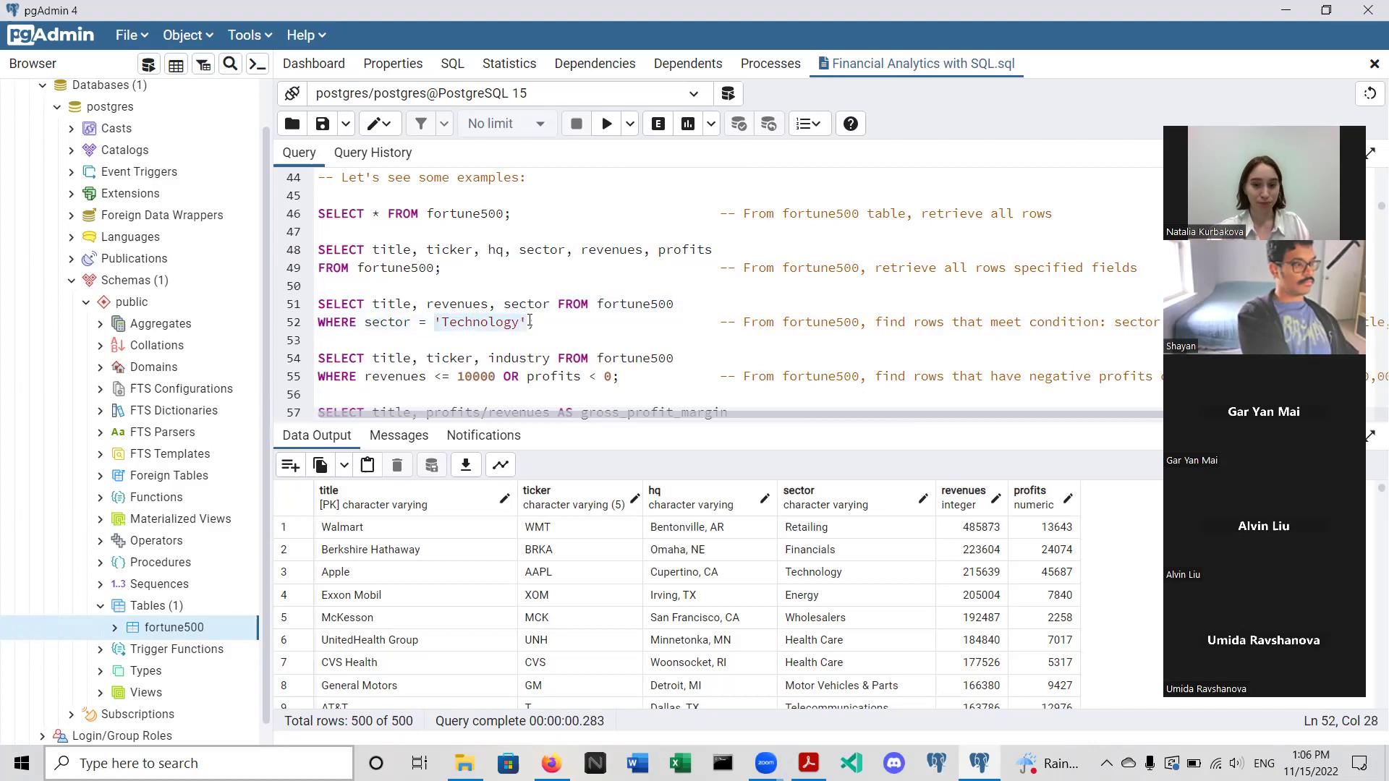
left_click(568, 318)
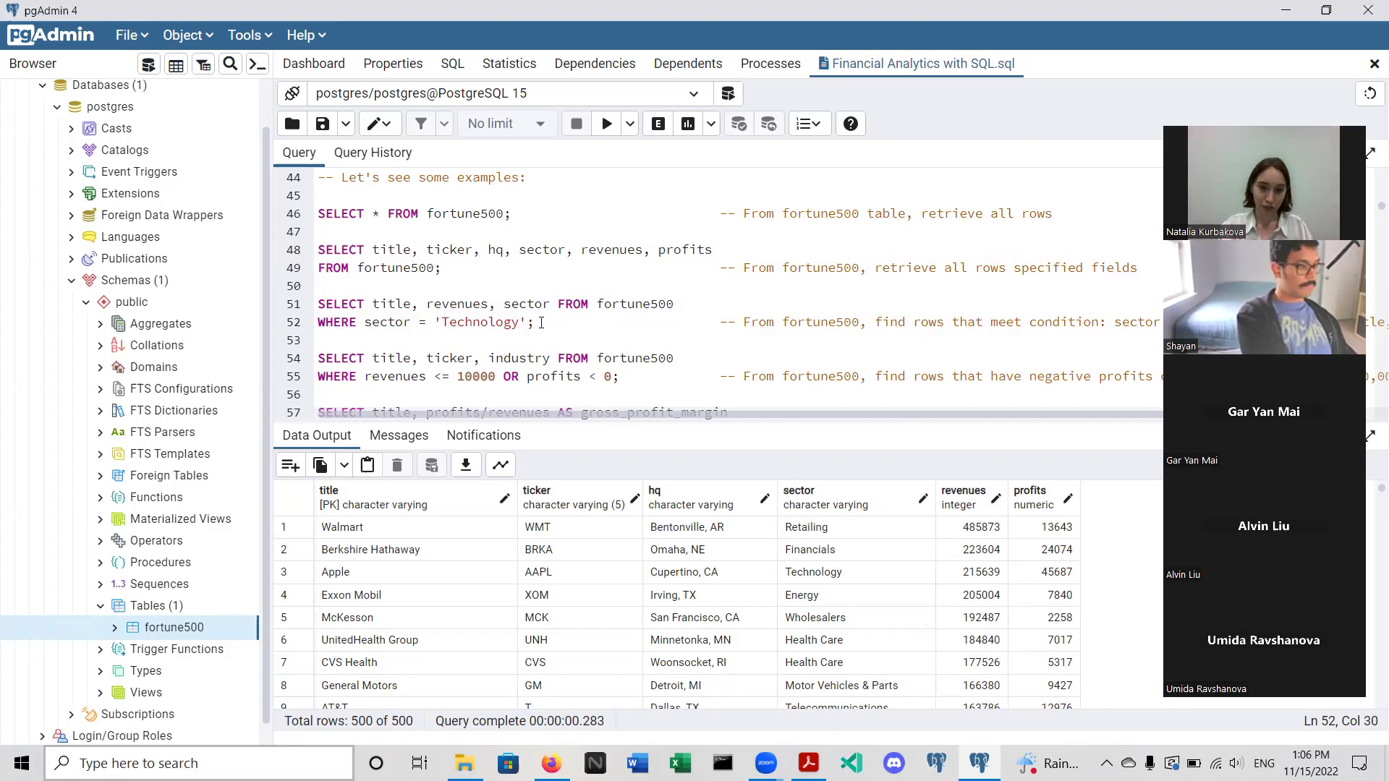
- Run only the query for title, revenues and sector where sector = 'Technology' and look through the returned companies
key("shift+Down")
key("Up")
key("Up")
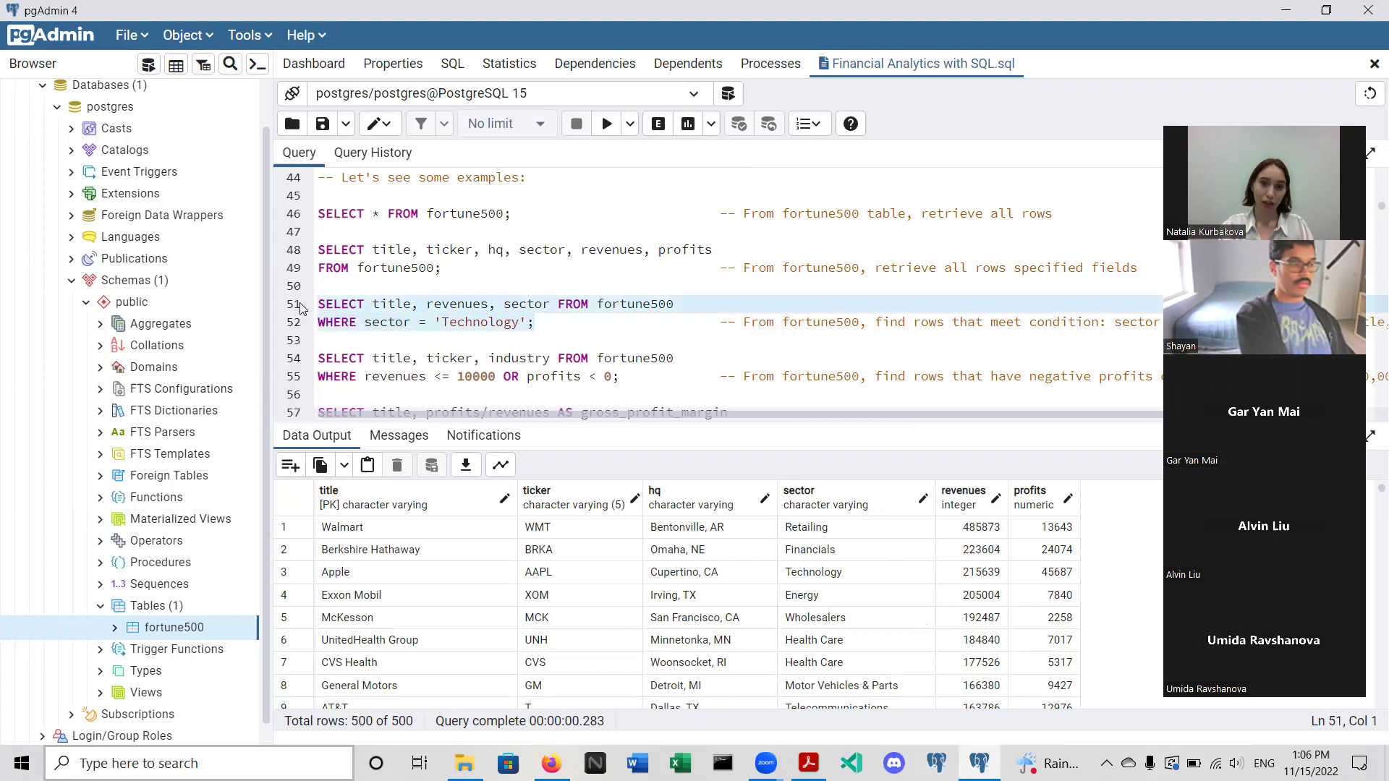
left_click(607, 124)
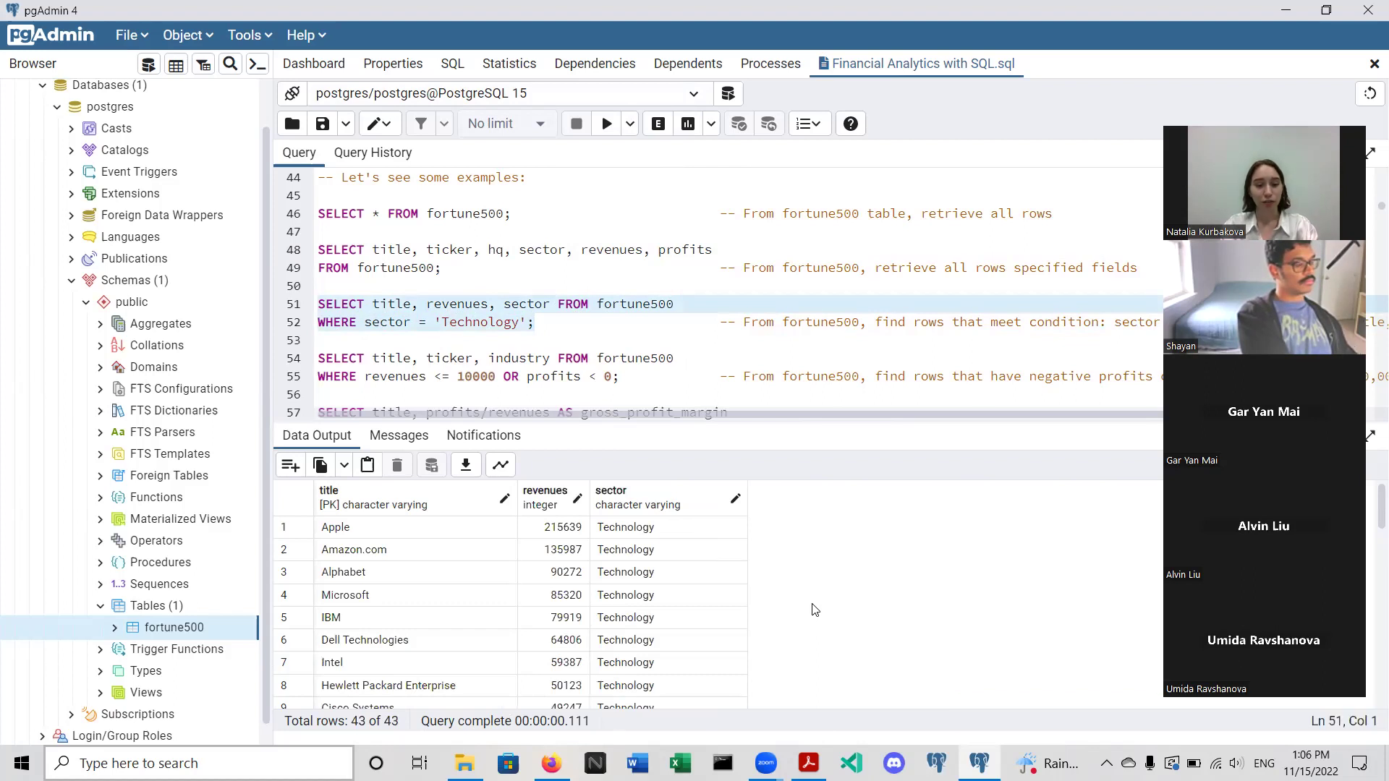
scroll(814, 610, "down", 10)
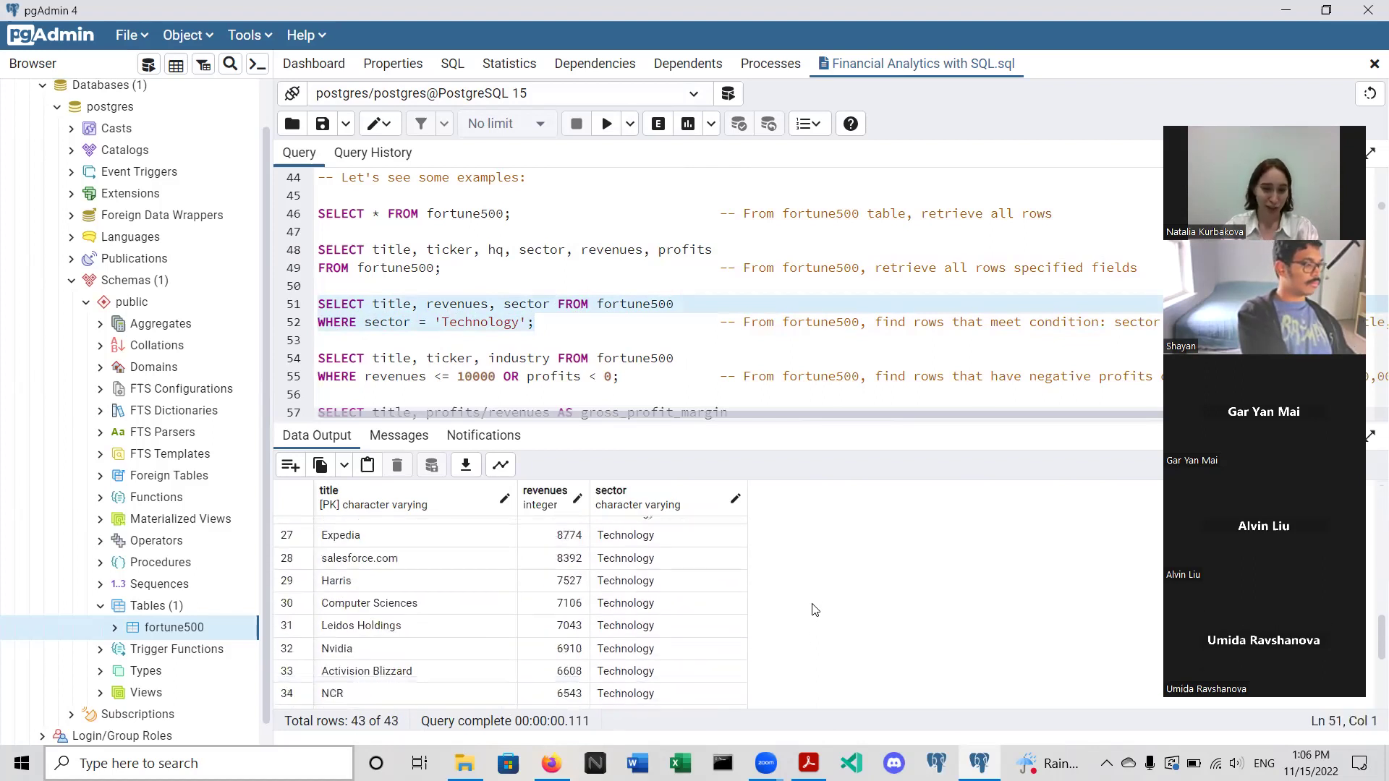
scroll(814, 610, "up", 10)
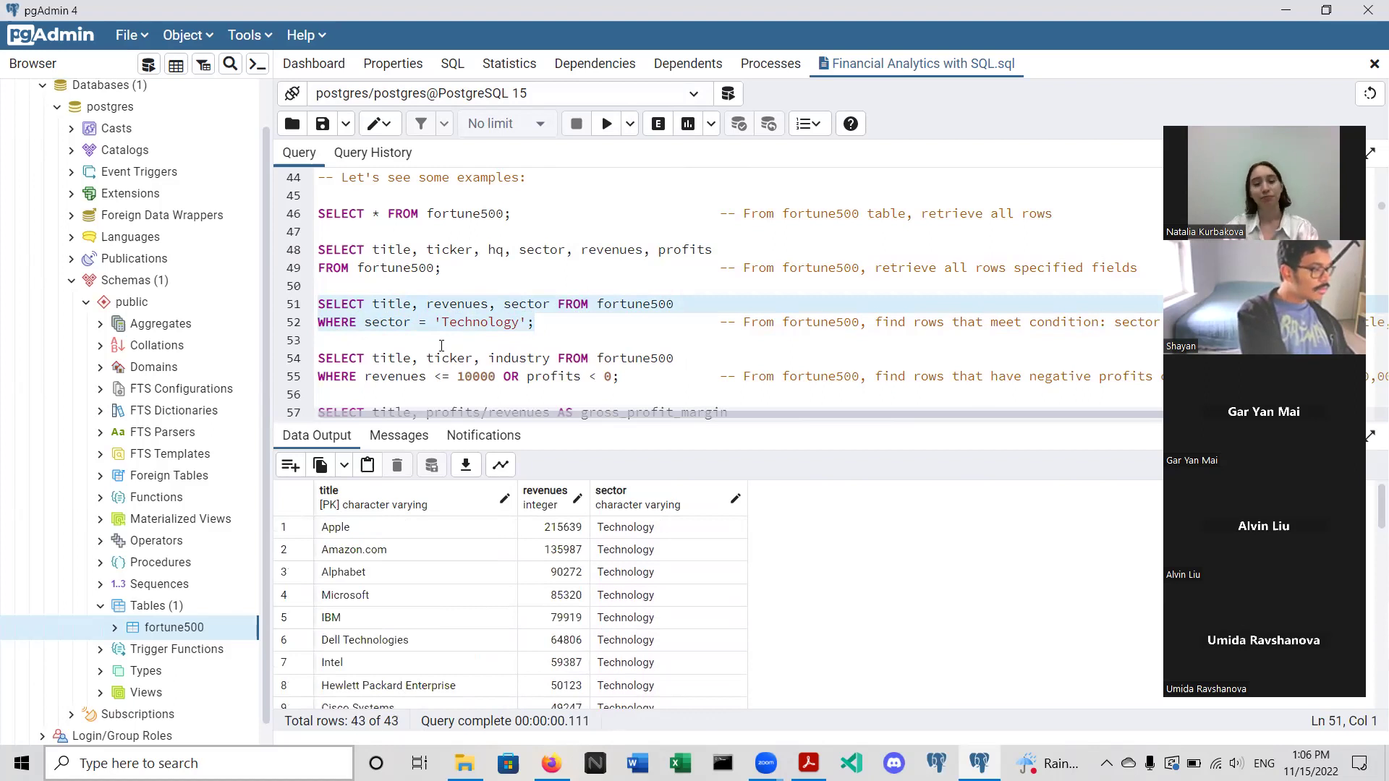
- Examine the query on lines 54–55, including its comment and the conditions revenues <= 10000 OR profits < 0
scroll(441, 346, "down", 1)
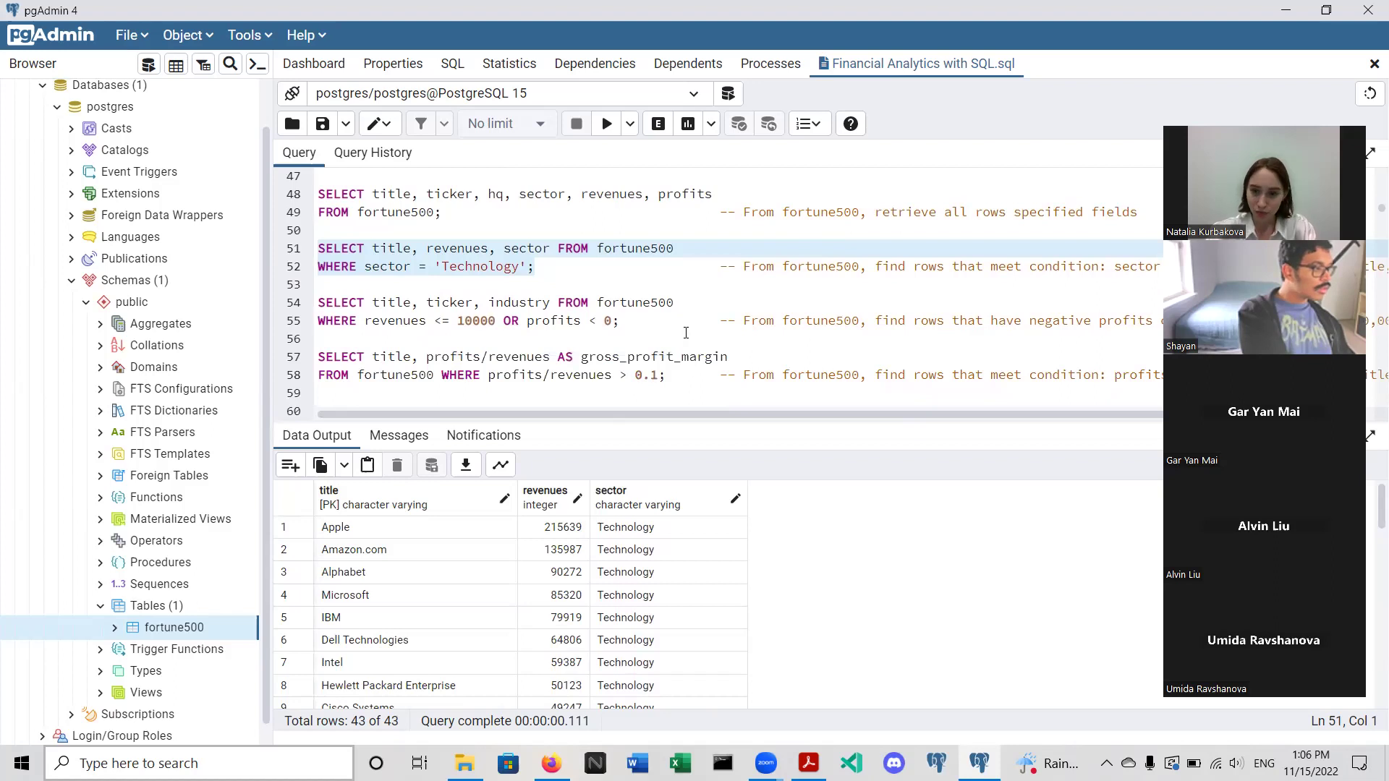
scroll(685, 333, "right", 5)
scroll(686, 333, "left", 5)
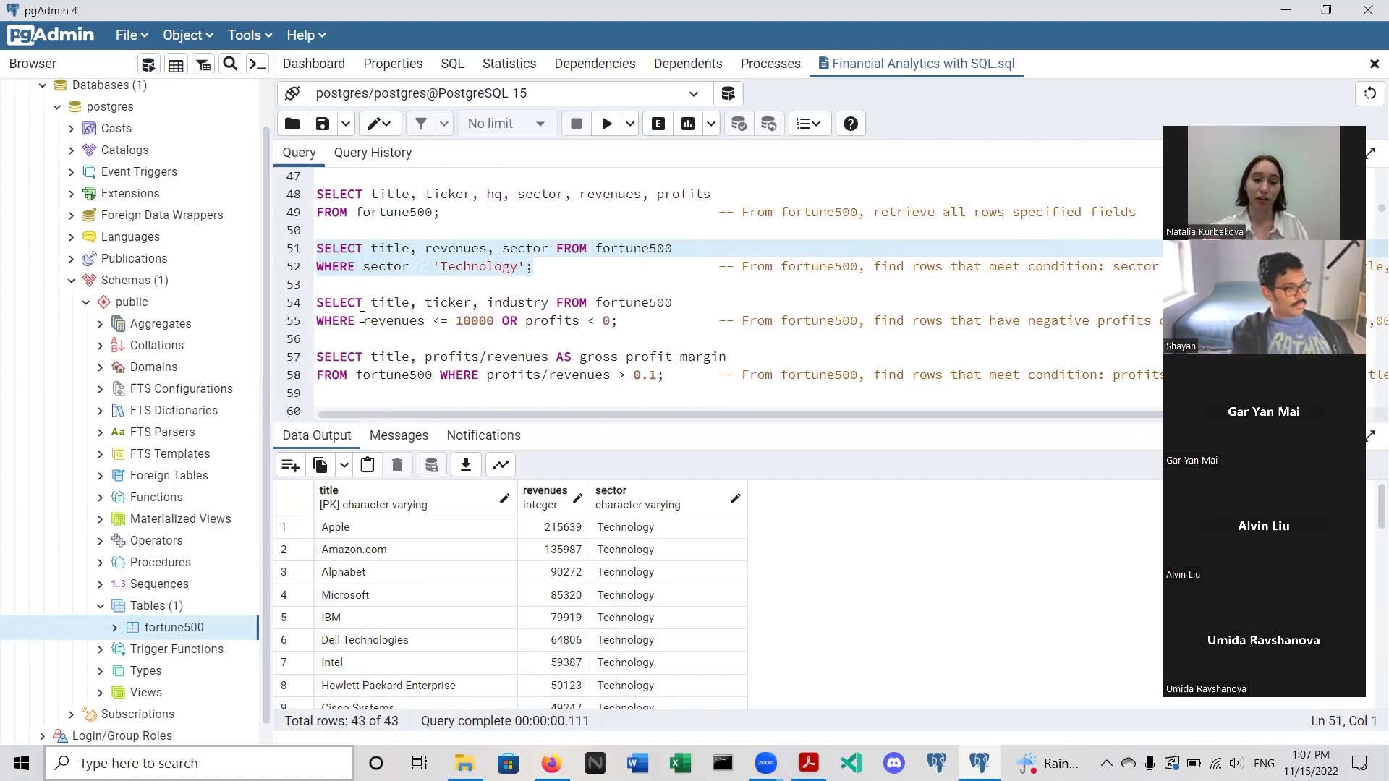
scroll(716, 334, "right", 5)
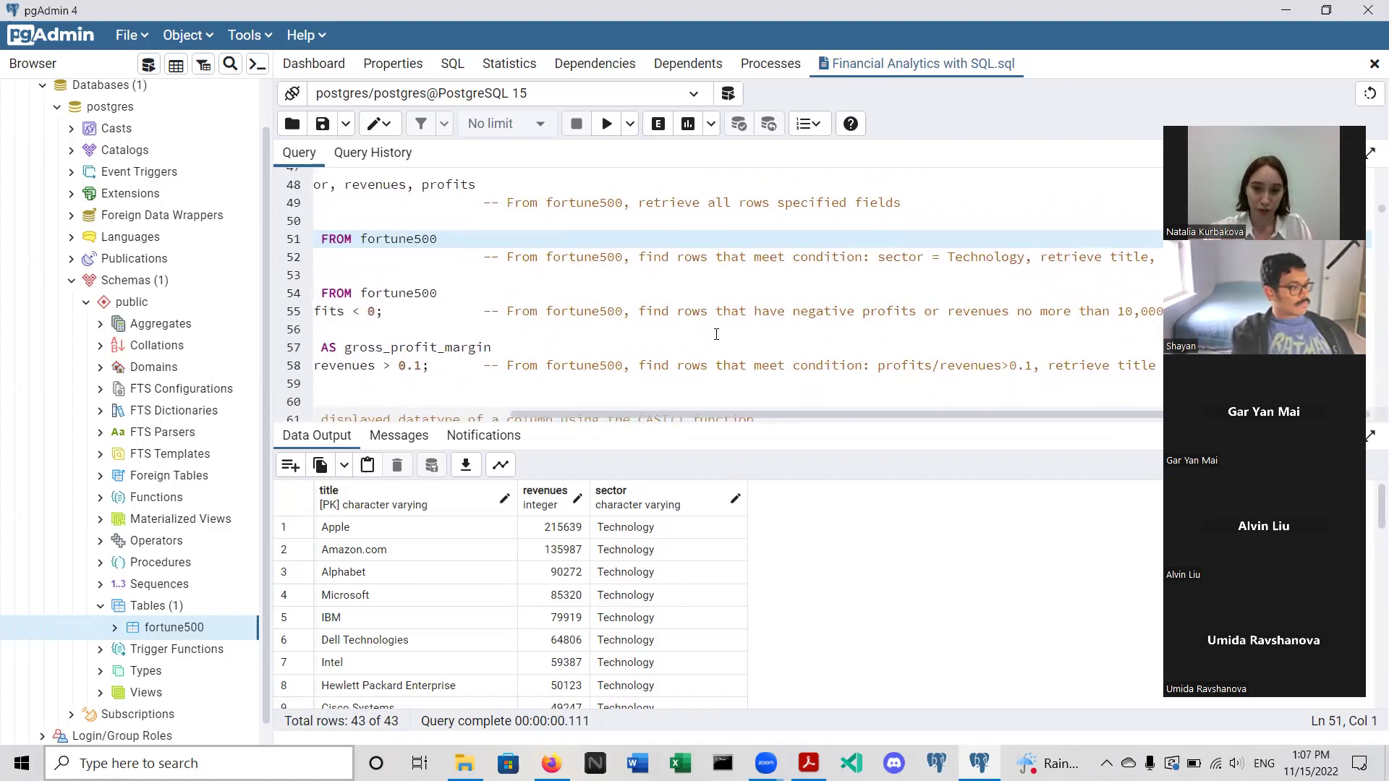
left_click(716, 334)
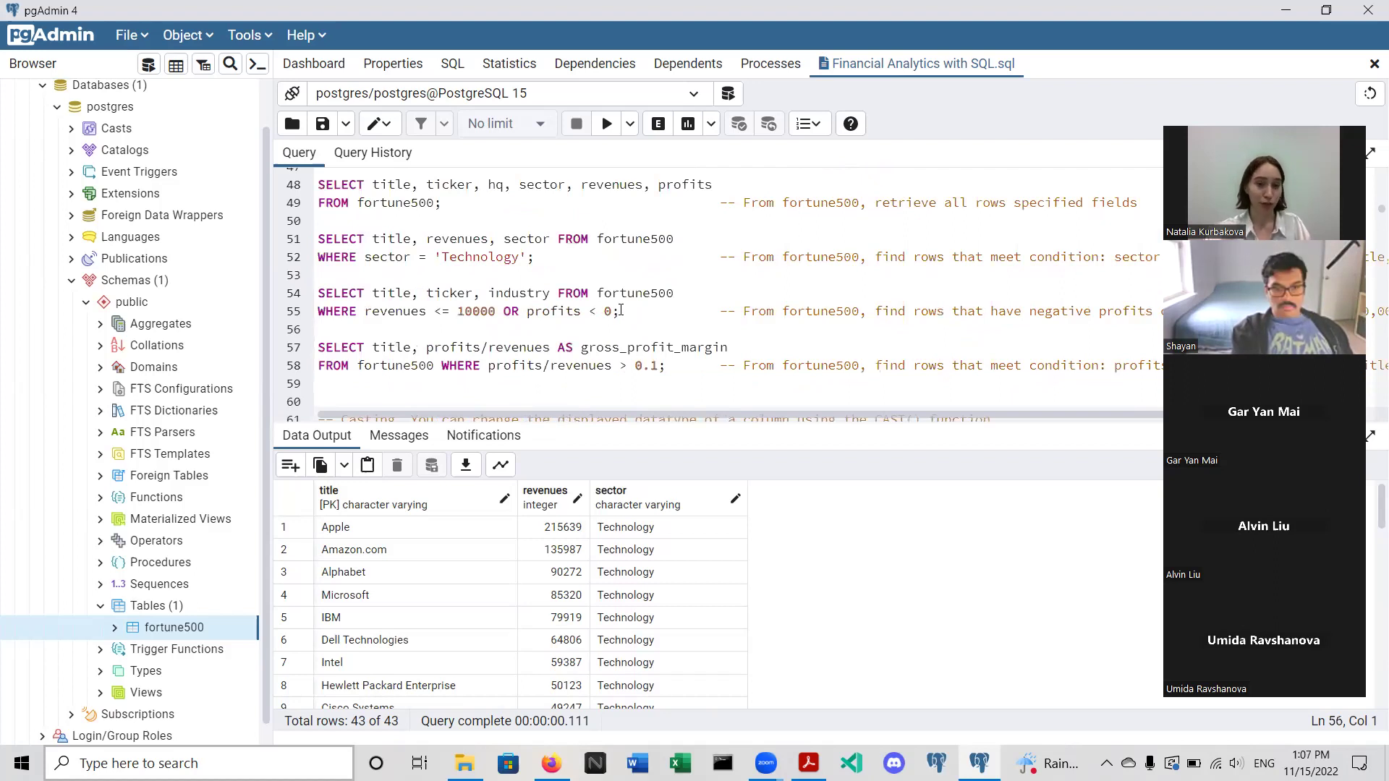
left_click_drag(527, 312, 615, 311)
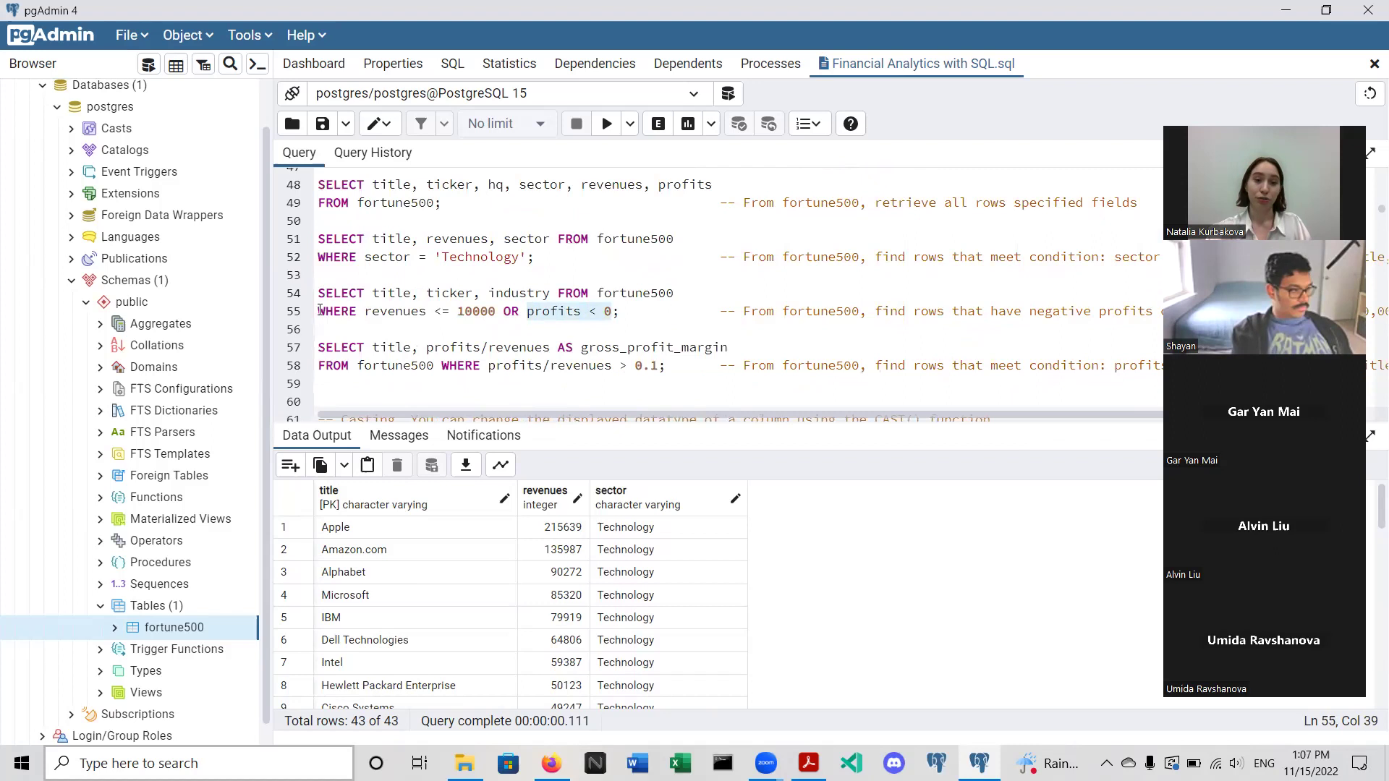
left_click_drag(457, 312, 496, 312)
left_click(471, 313)
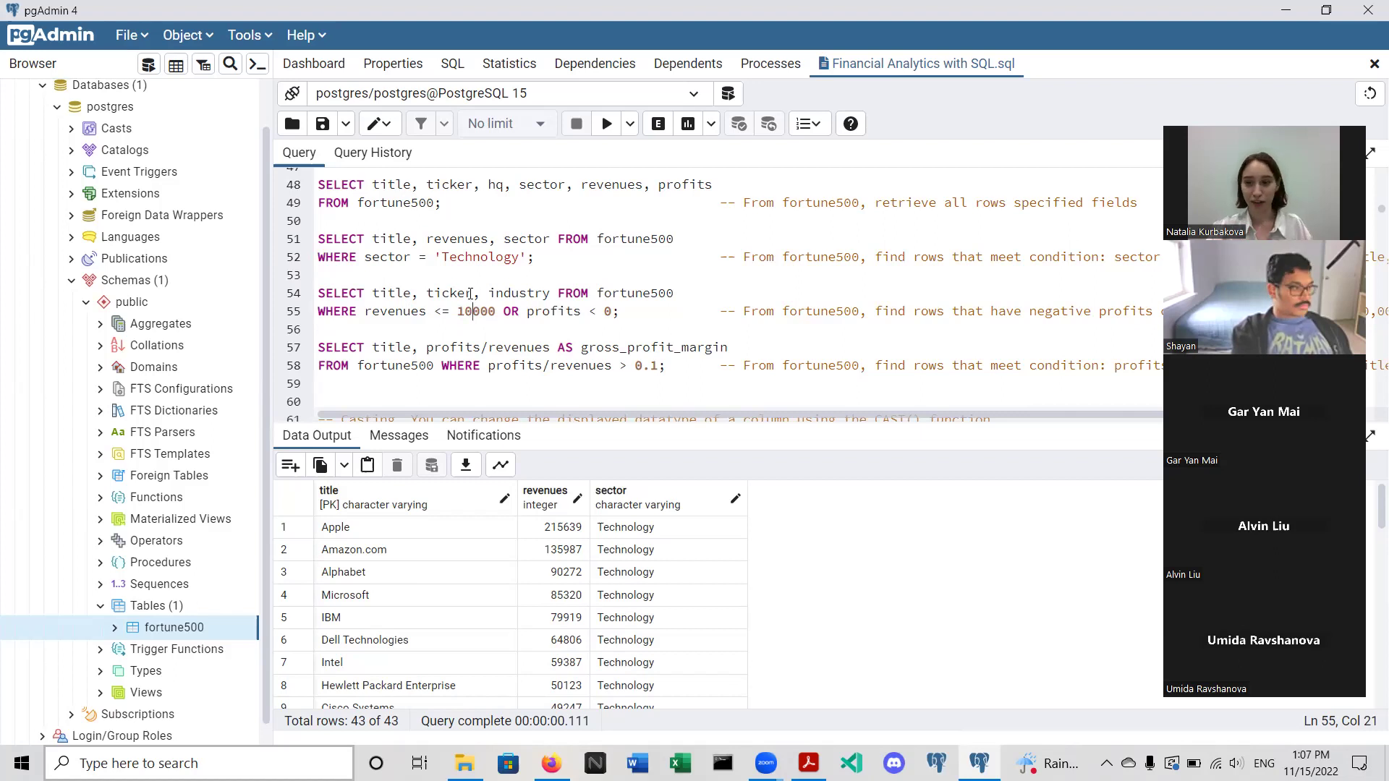
left_click(459, 311)
left_click_drag(458, 311, 500, 311)
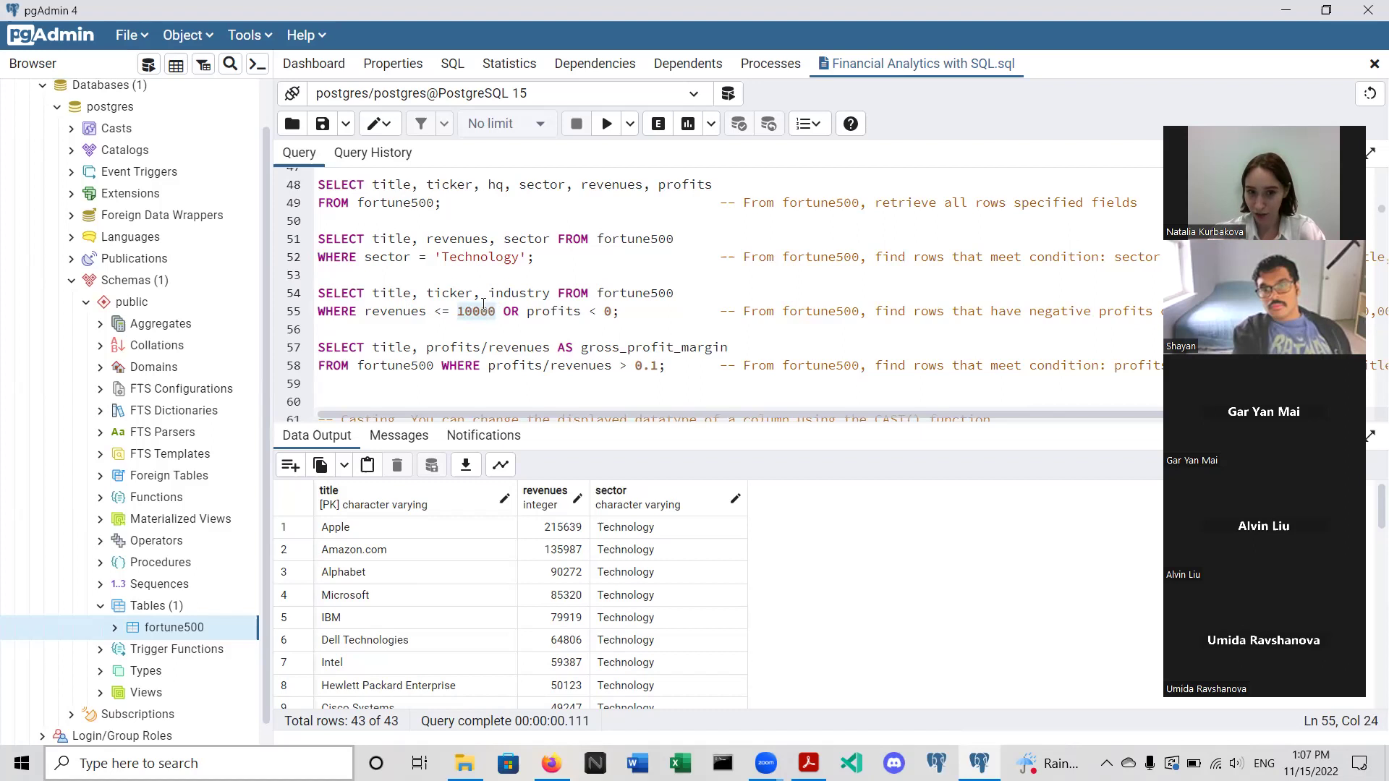
left_click(474, 311)
left_click(473, 313)
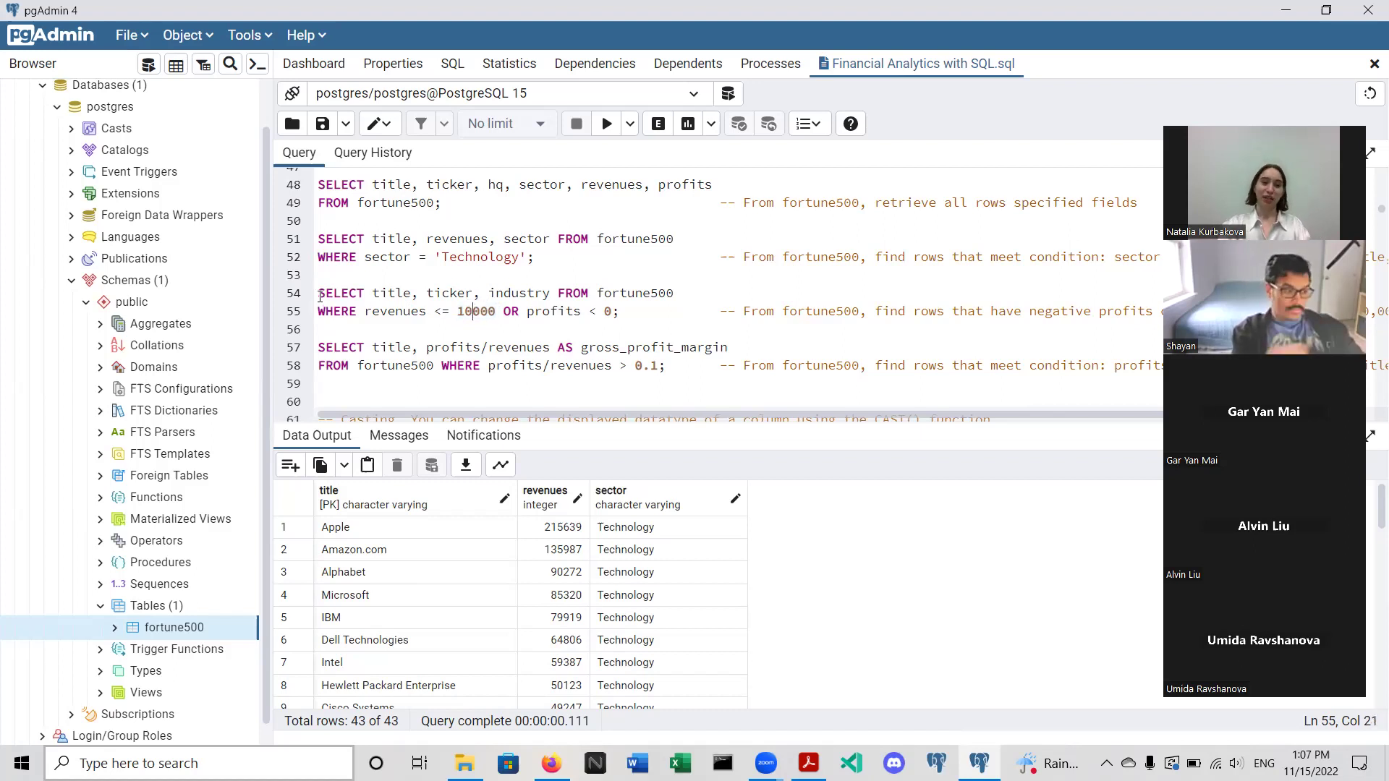
- Run only the query for title, ticker and industry where revenues <= 10000 OR profits < 0, and look through the returned rows
left_click_drag(319, 293, 626, 311)
left_click(607, 123)
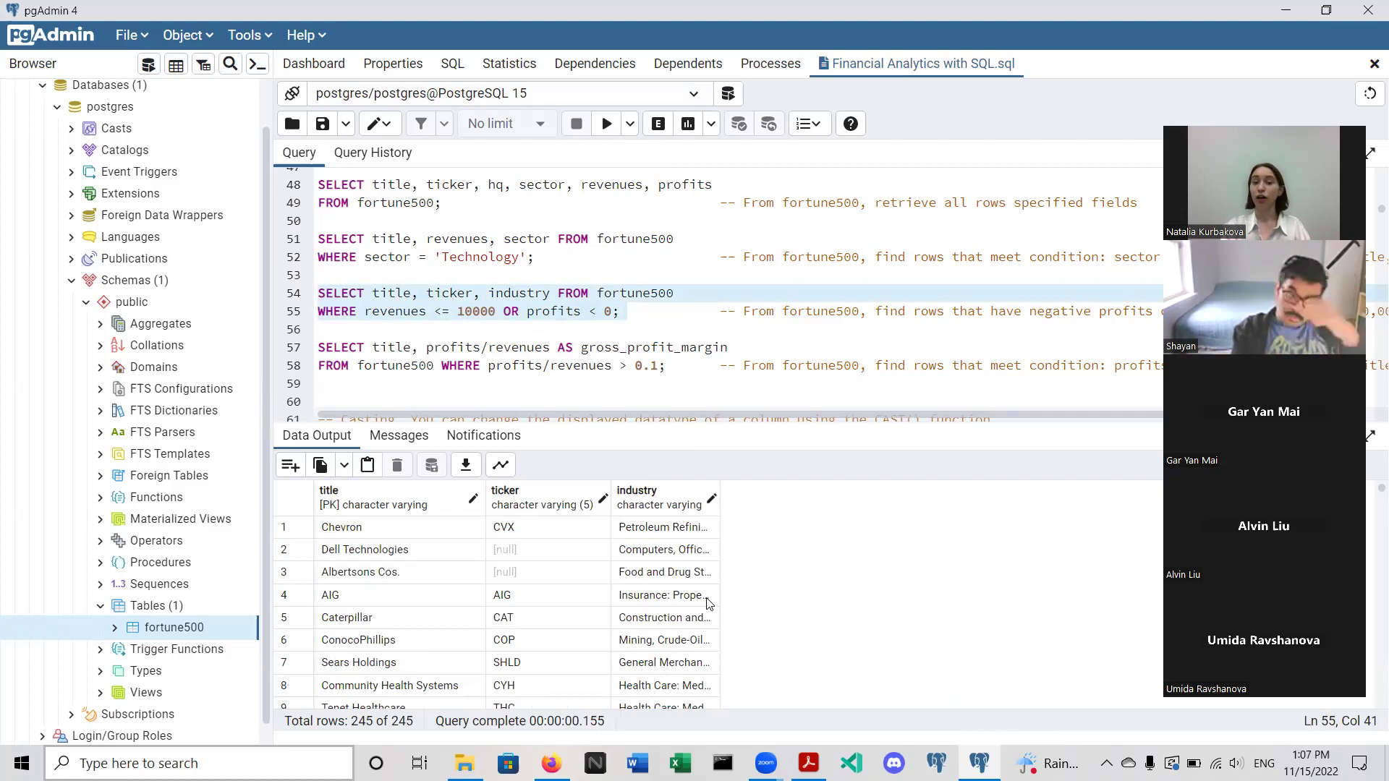
scroll(708, 604, "down", 1)
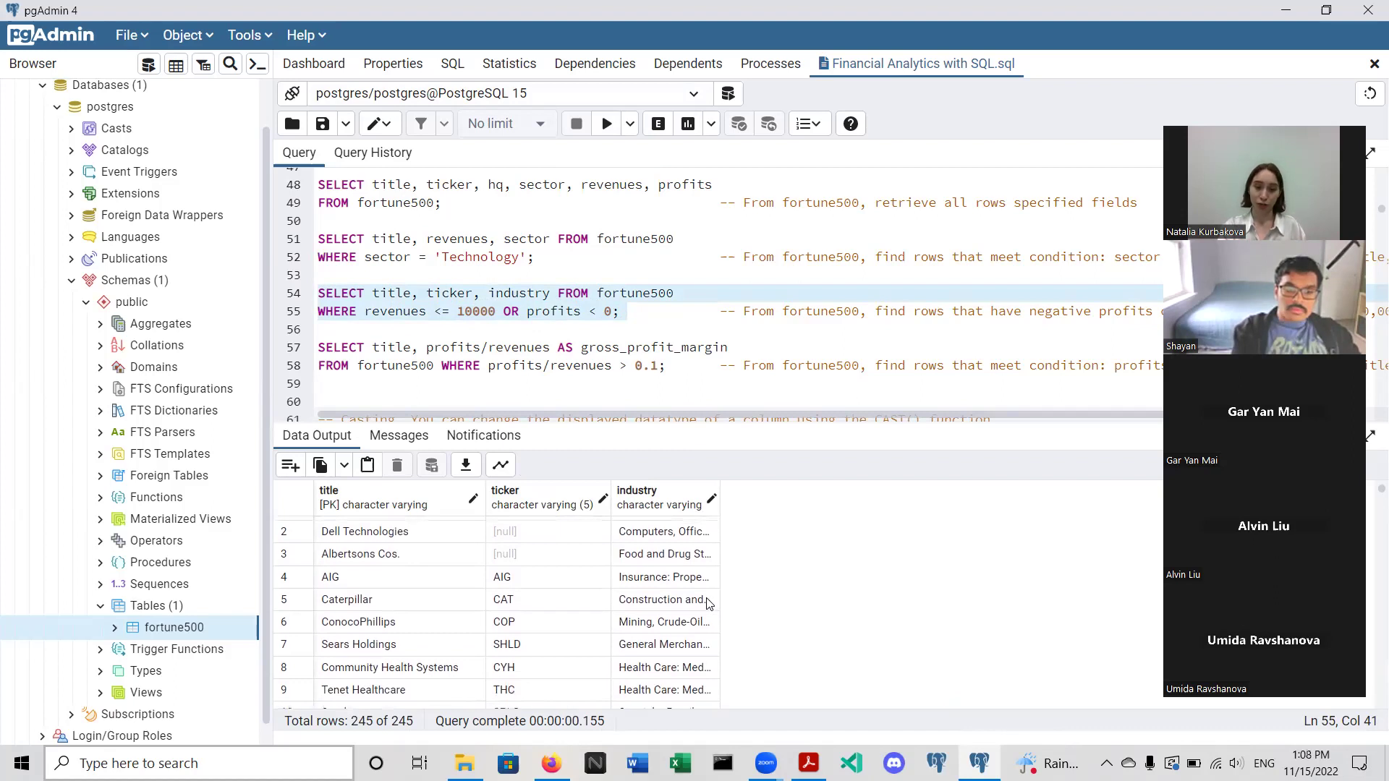
scroll(708, 604, "down", 8)
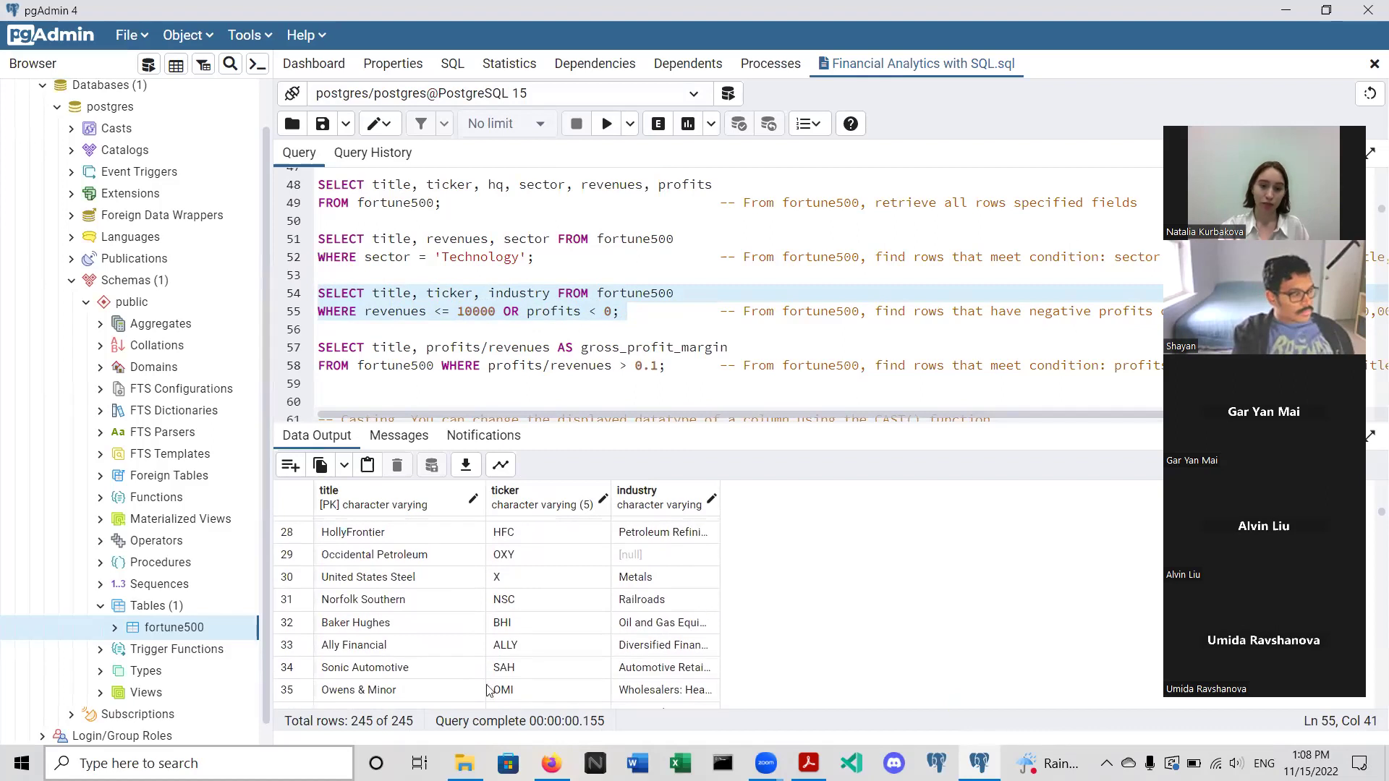
double_click(399, 718)
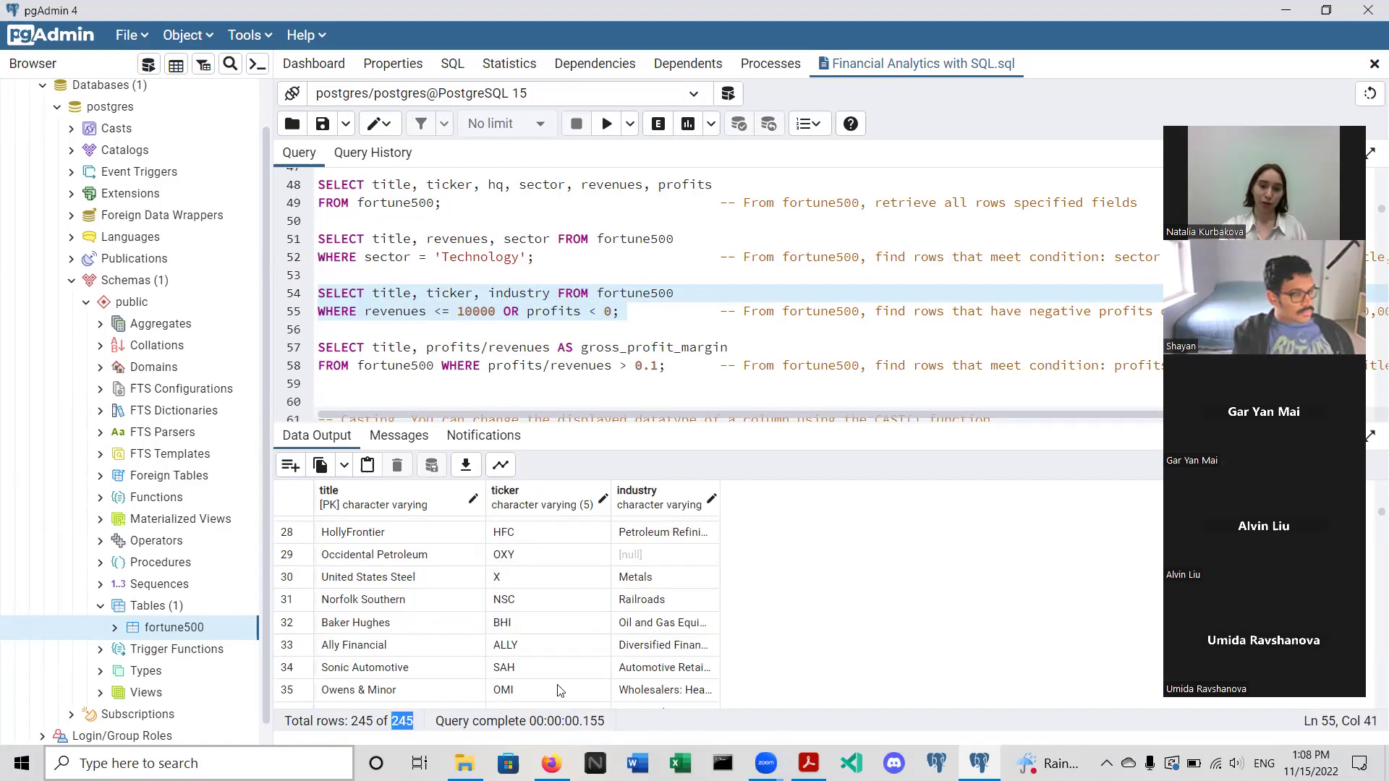
left_click(408, 721)
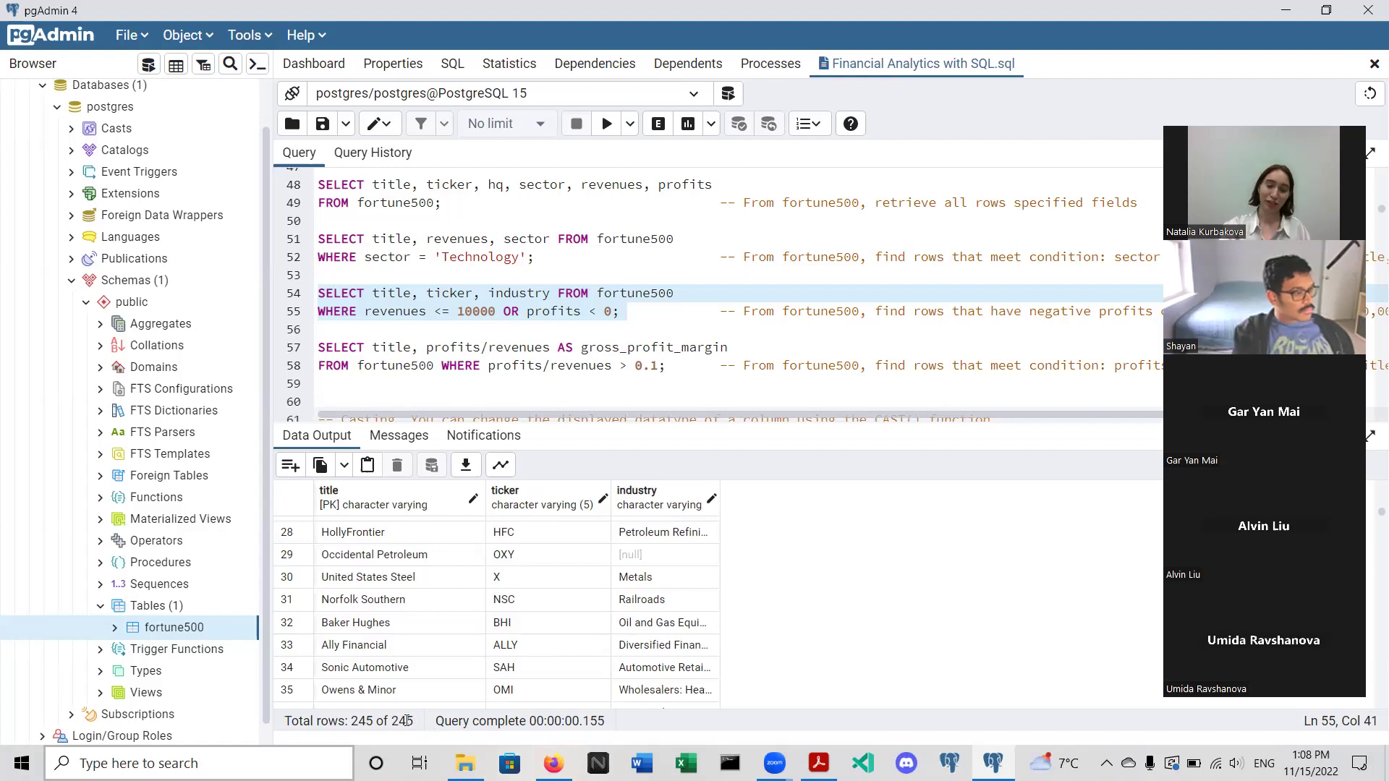
left_click(671, 297)
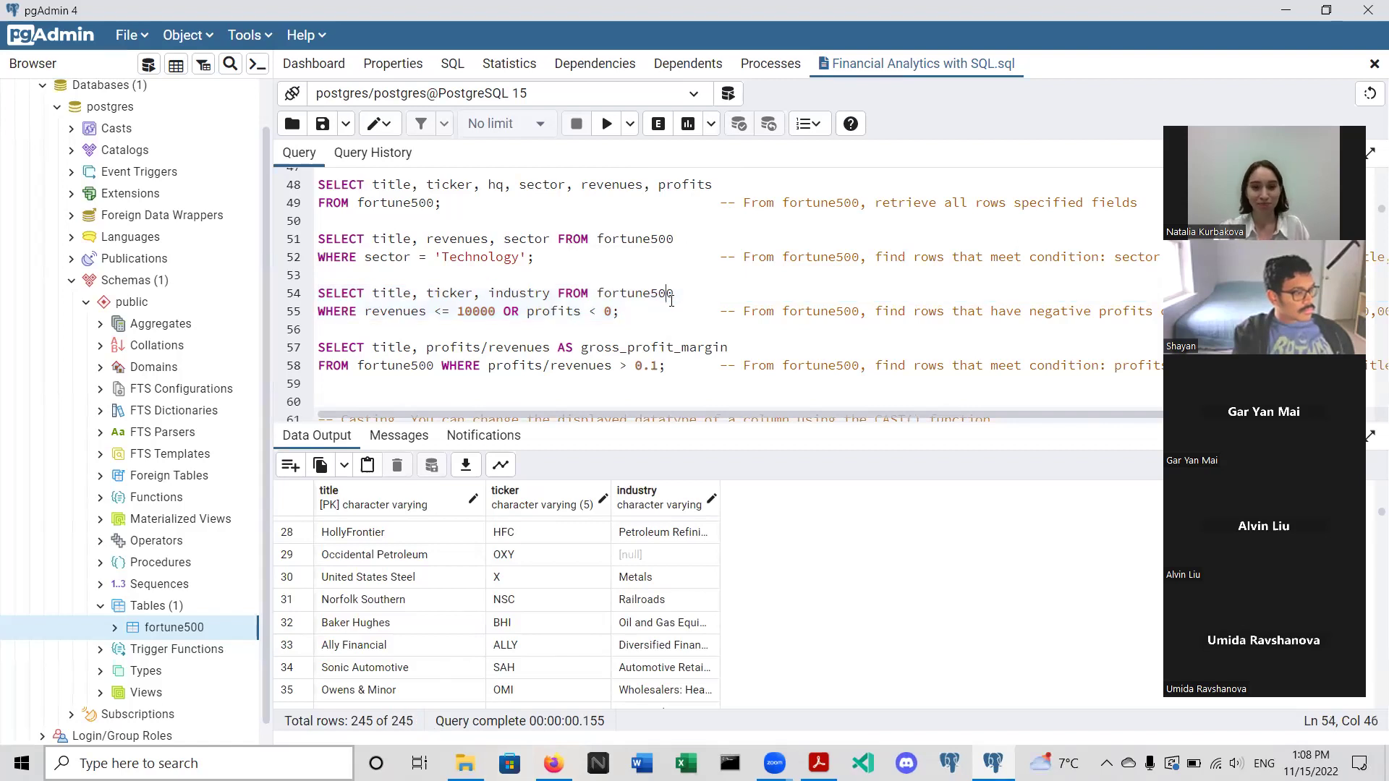
- Examine the query on lines 57–58, including the alias profits/revenues AS gross_profit_margin and the condition profits/revenues > 0.1
scroll(671, 301, "down", 2)
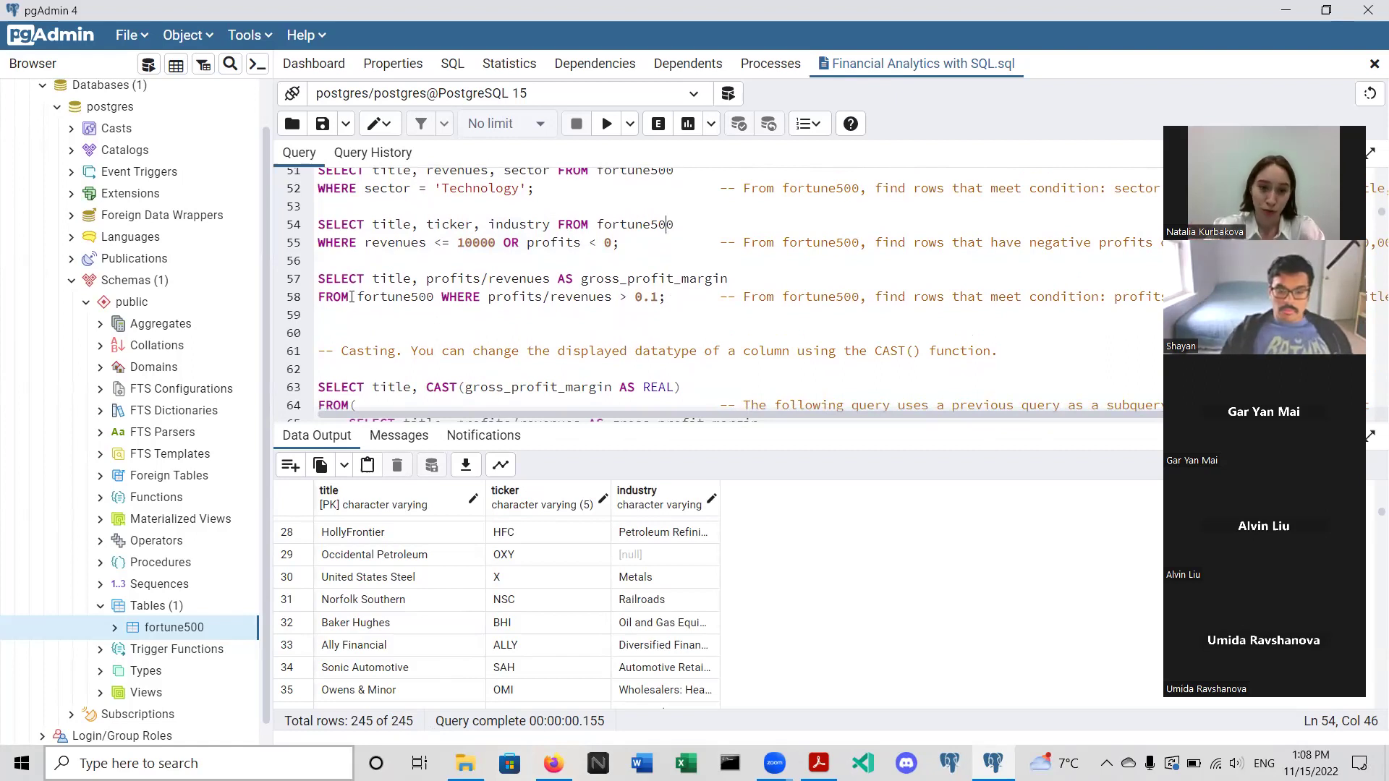
scroll(557, 306, "right", 3)
scroll(557, 307, "left", 3)
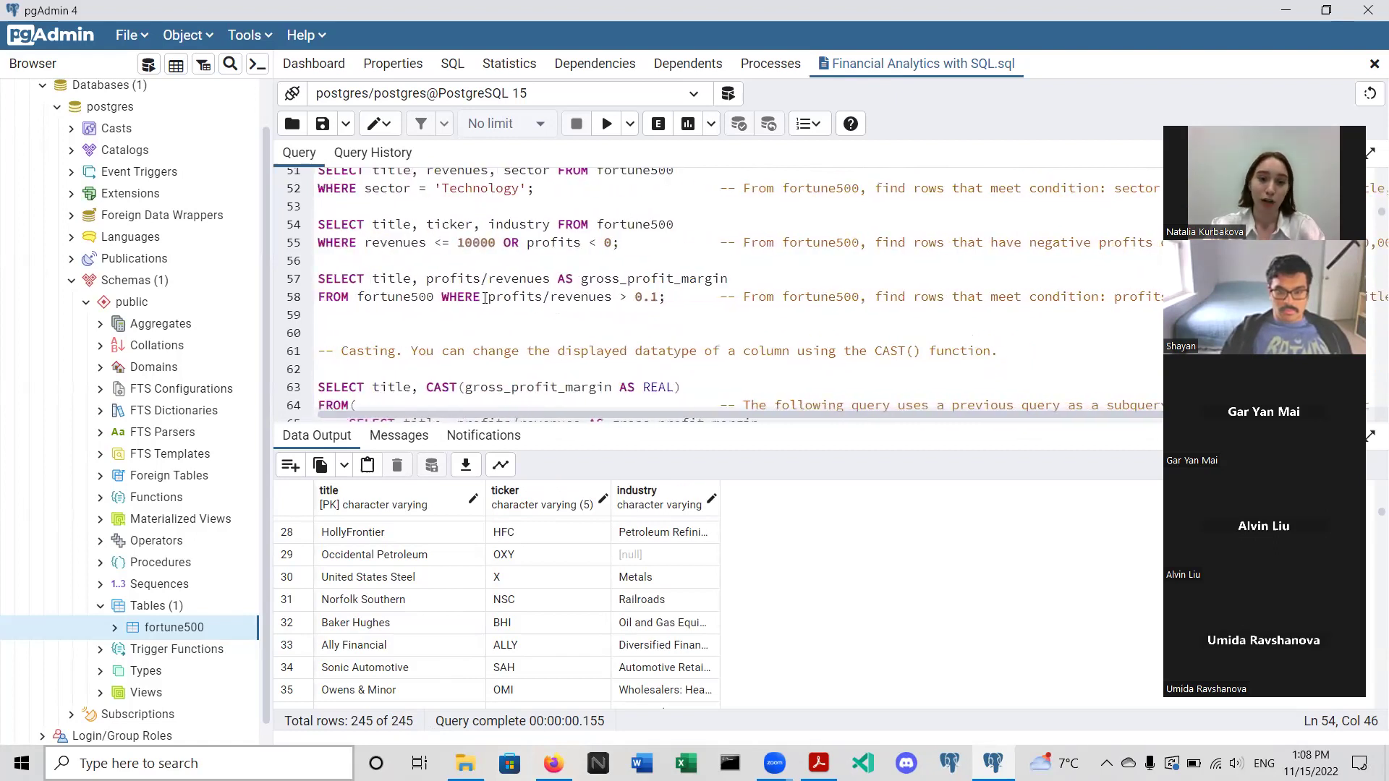
left_click_drag(489, 298, 612, 298)
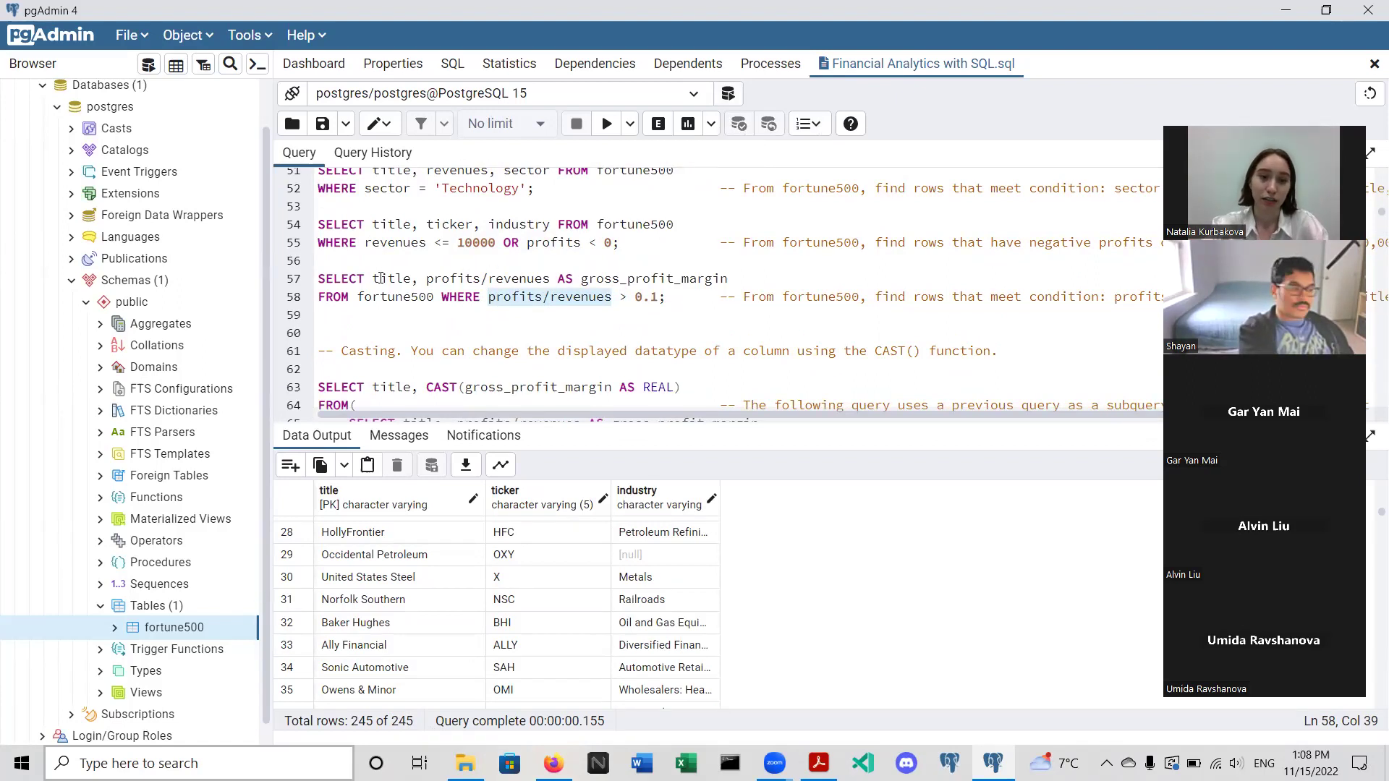
left_click_drag(428, 282, 548, 281)
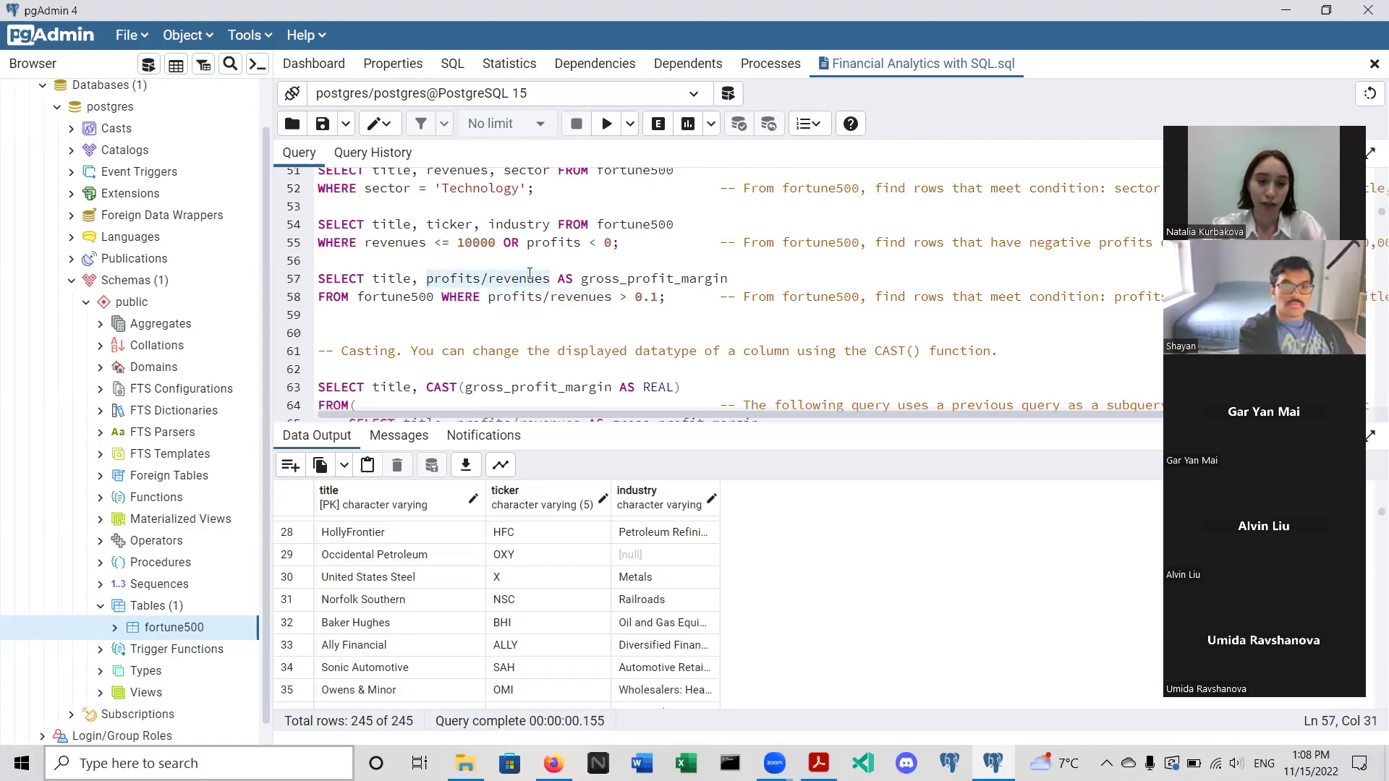
left_click(435, 280)
left_click_drag(427, 280, 728, 280)
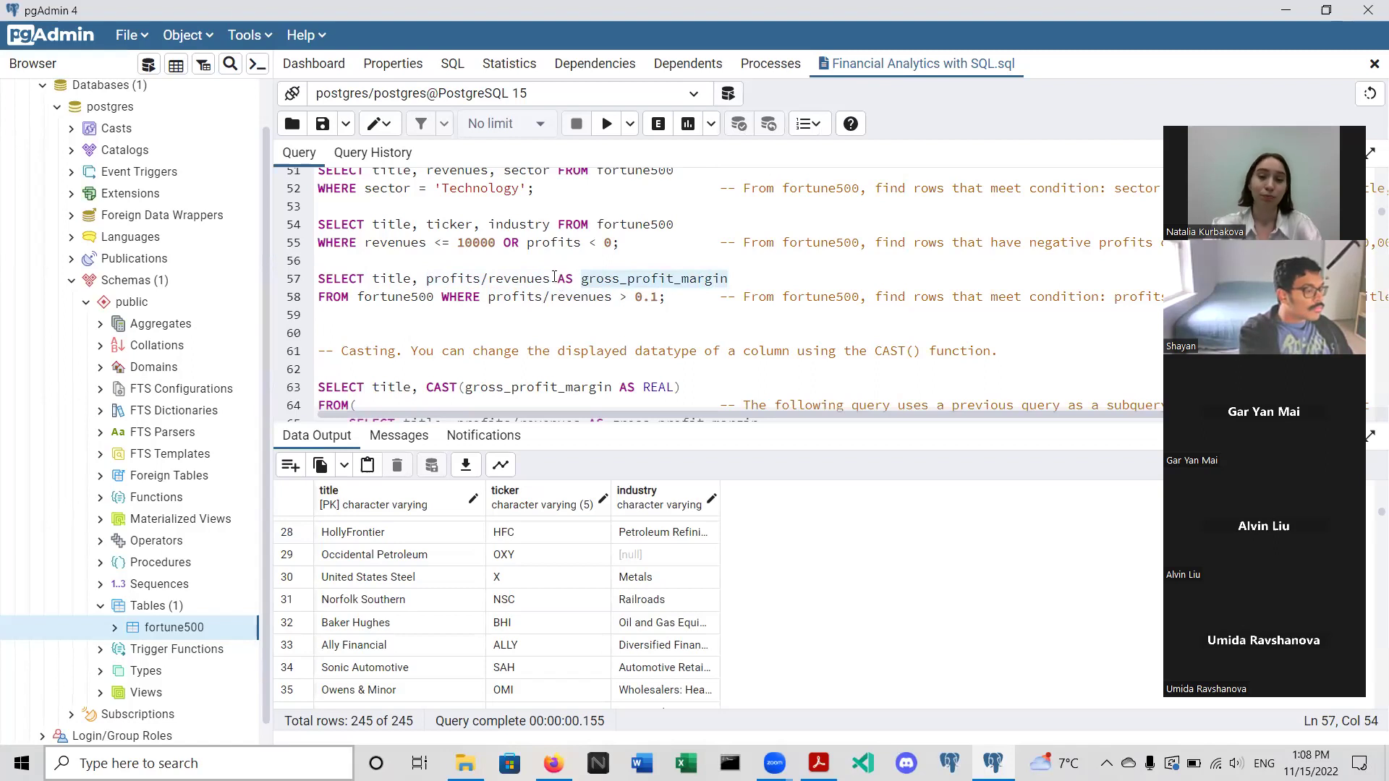
left_click(582, 280)
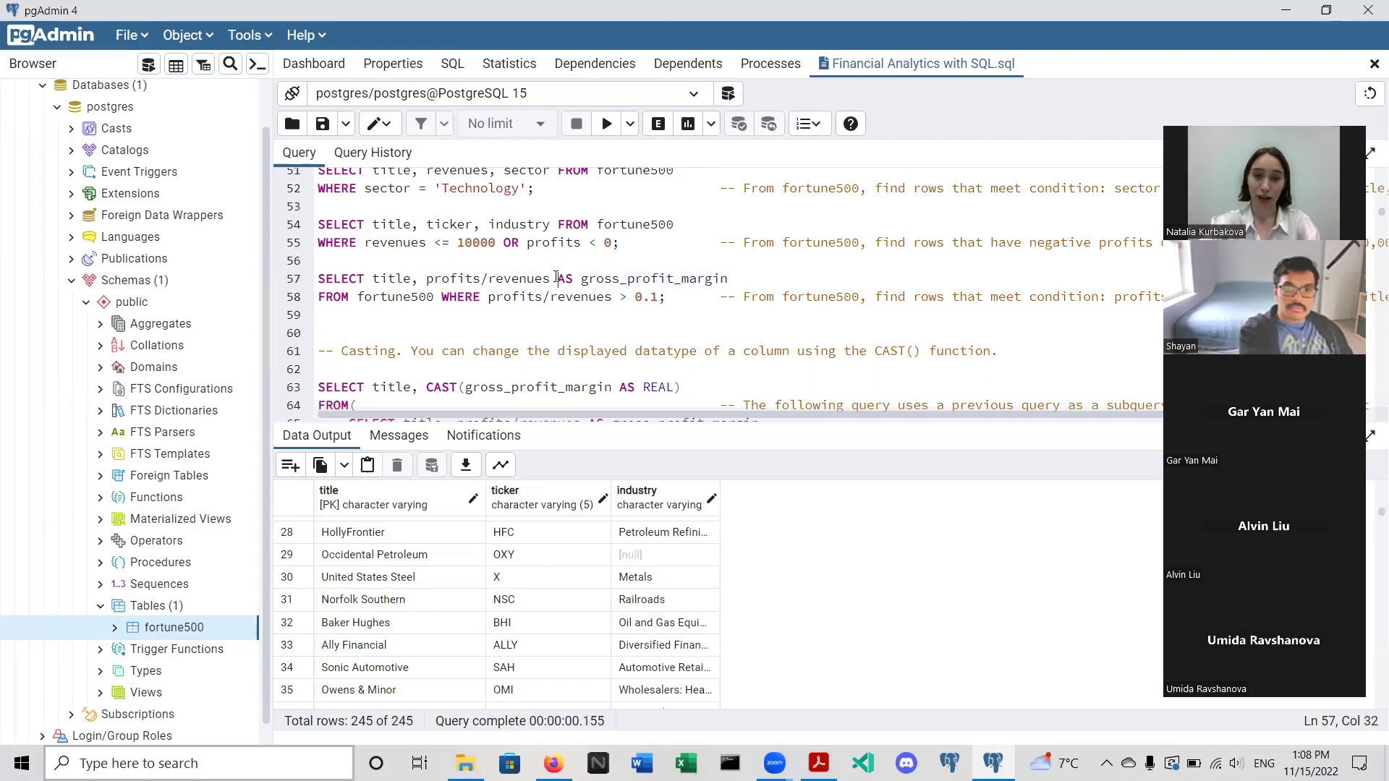
left_click(571, 278)
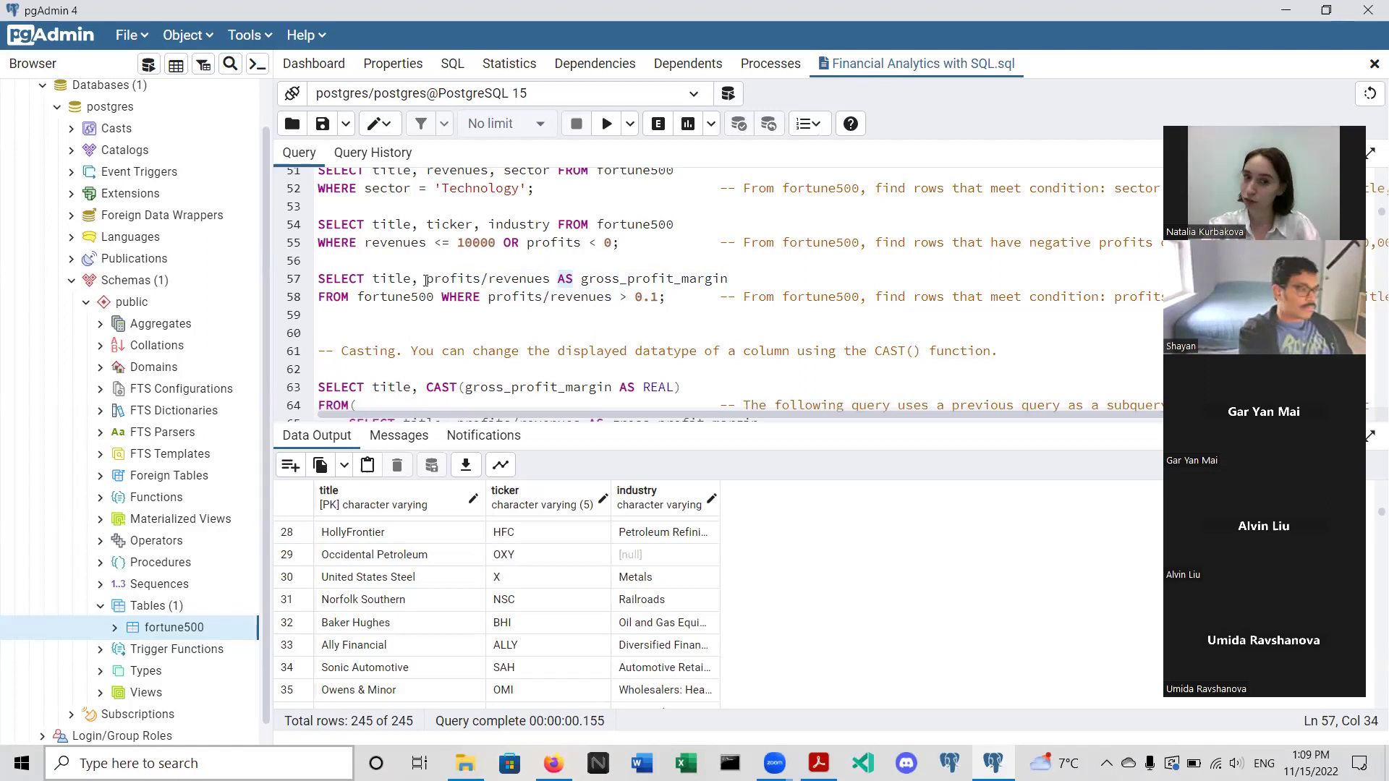
left_click_drag(426, 279, 548, 280)
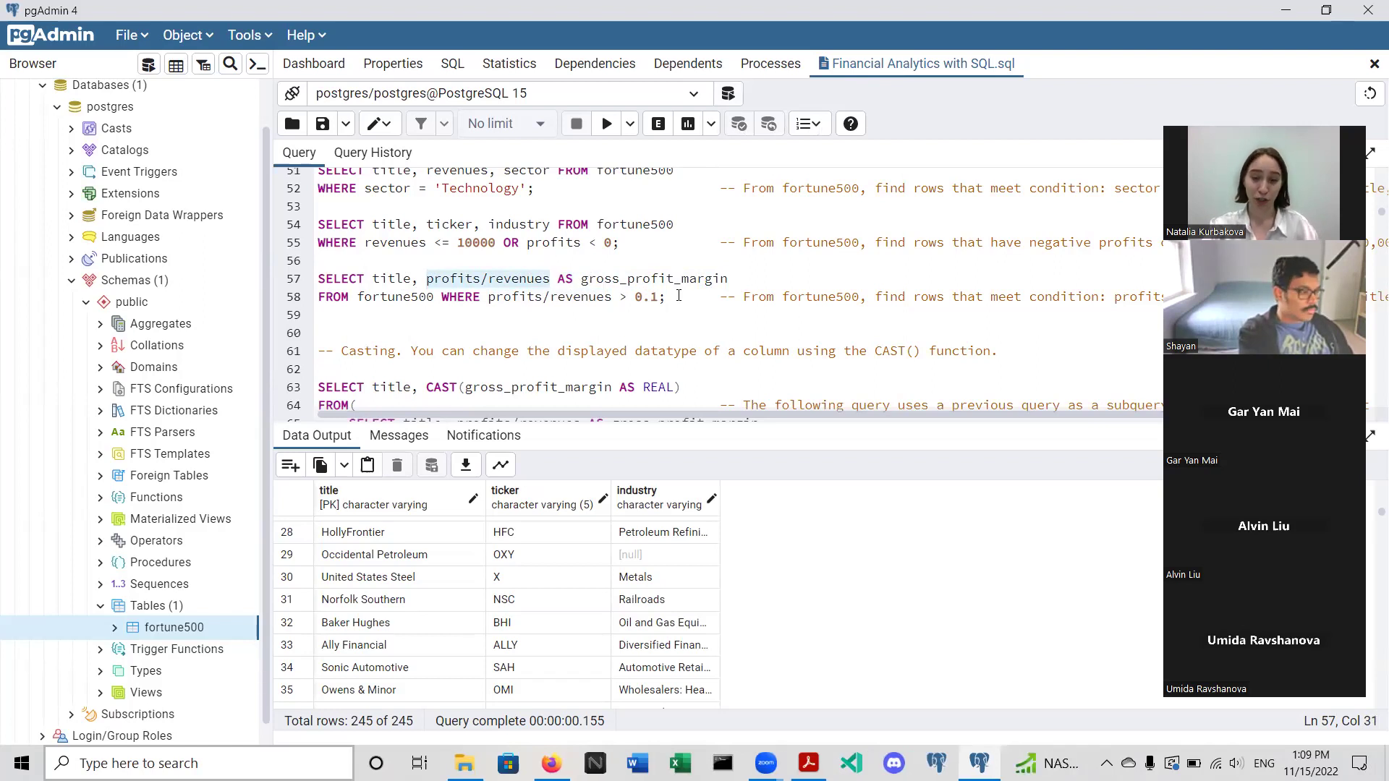
- Run only the query for title and profits/revenues AS gross_profit_margin where profits/revenues > 0.1
left_click_drag(679, 297, 313, 282)
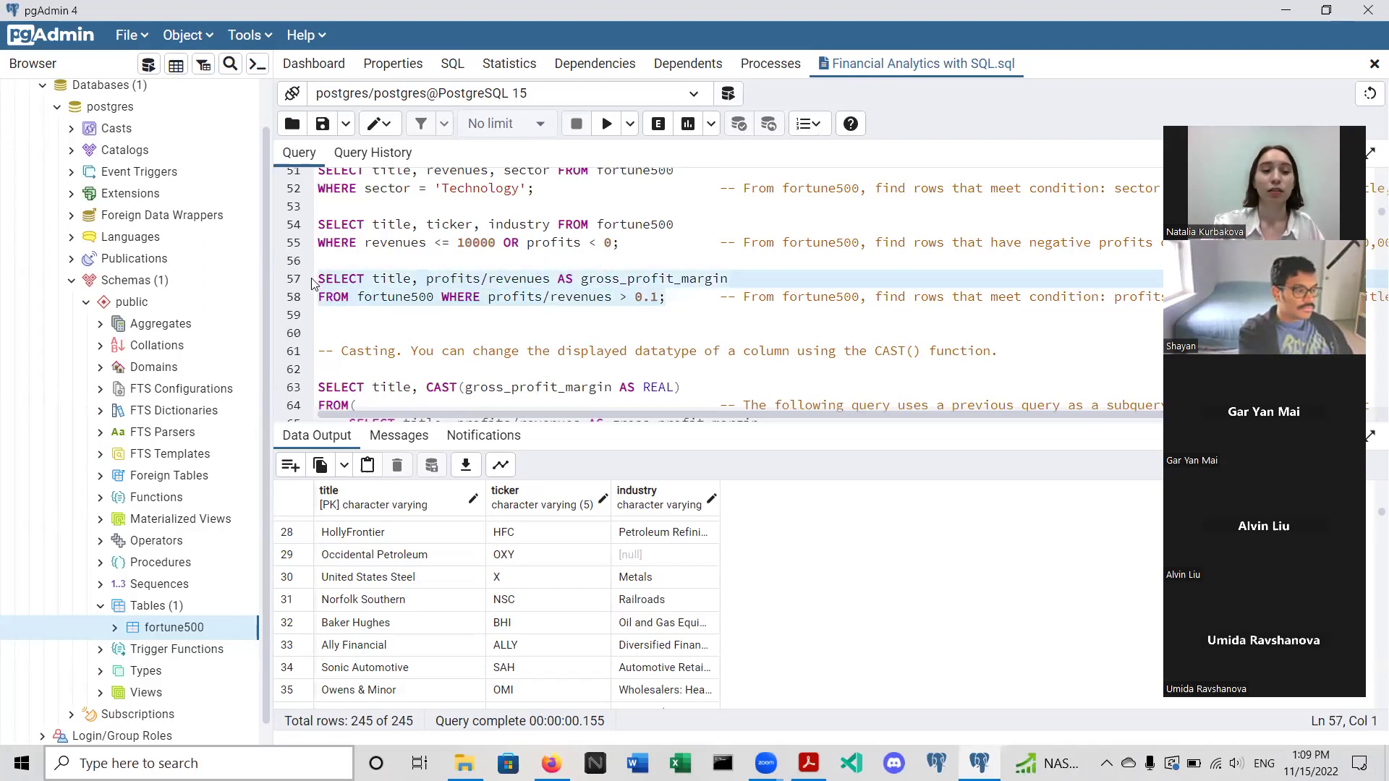
left_click(606, 124)
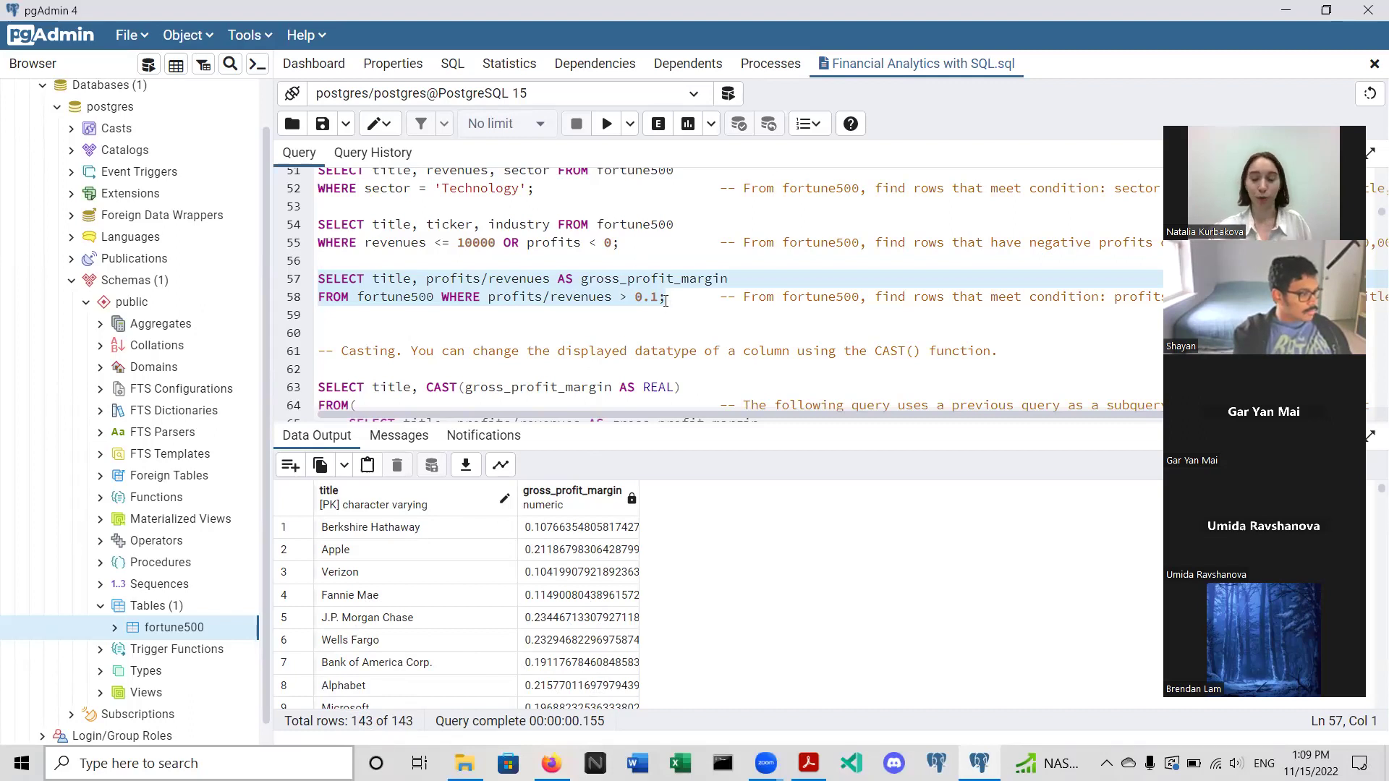
- Examine the casting comment and the query on lines 63–67 that uses CAST(gross_profit_margin AS REAL)
scroll(665, 301, "down", 2)
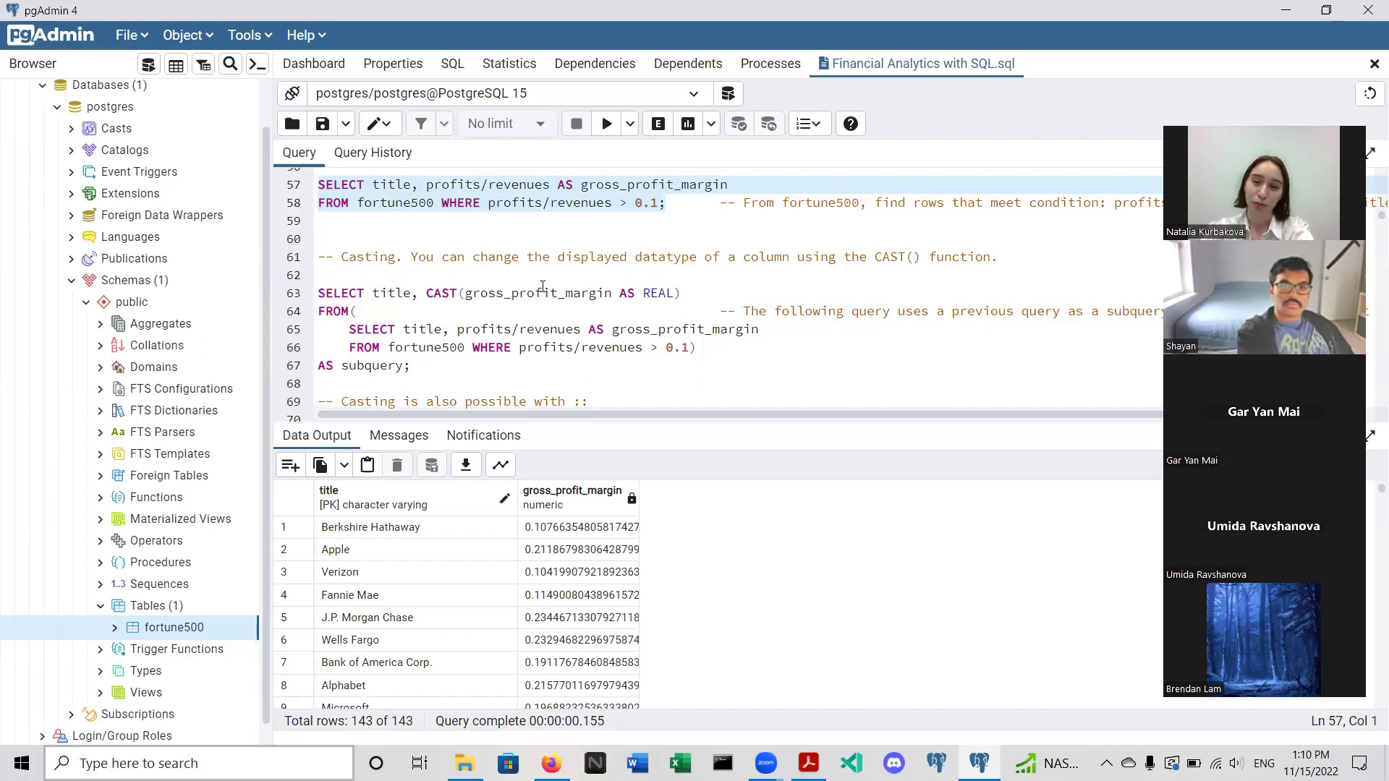
left_click_drag(875, 259, 924, 256)
left_click(621, 332)
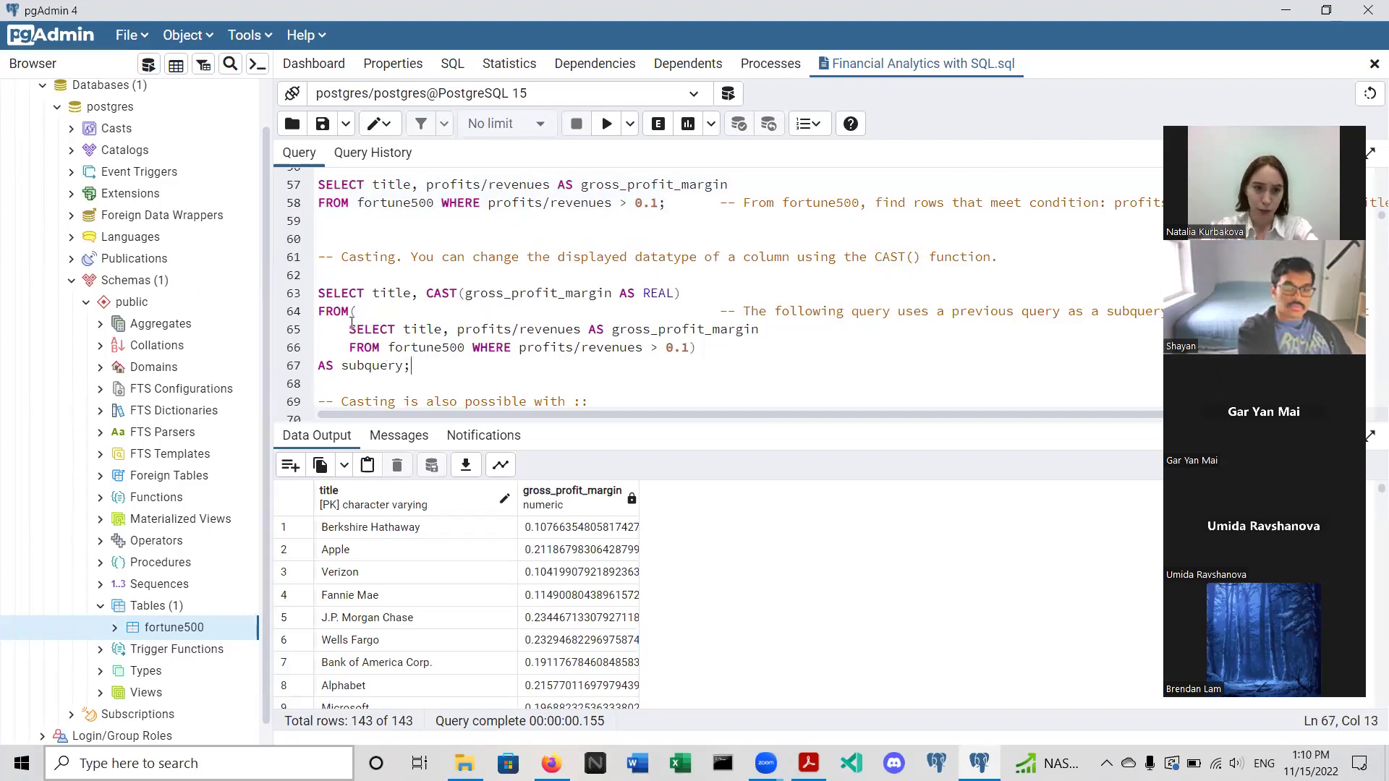
left_click_drag(410, 366, 315, 287)
left_click(418, 347)
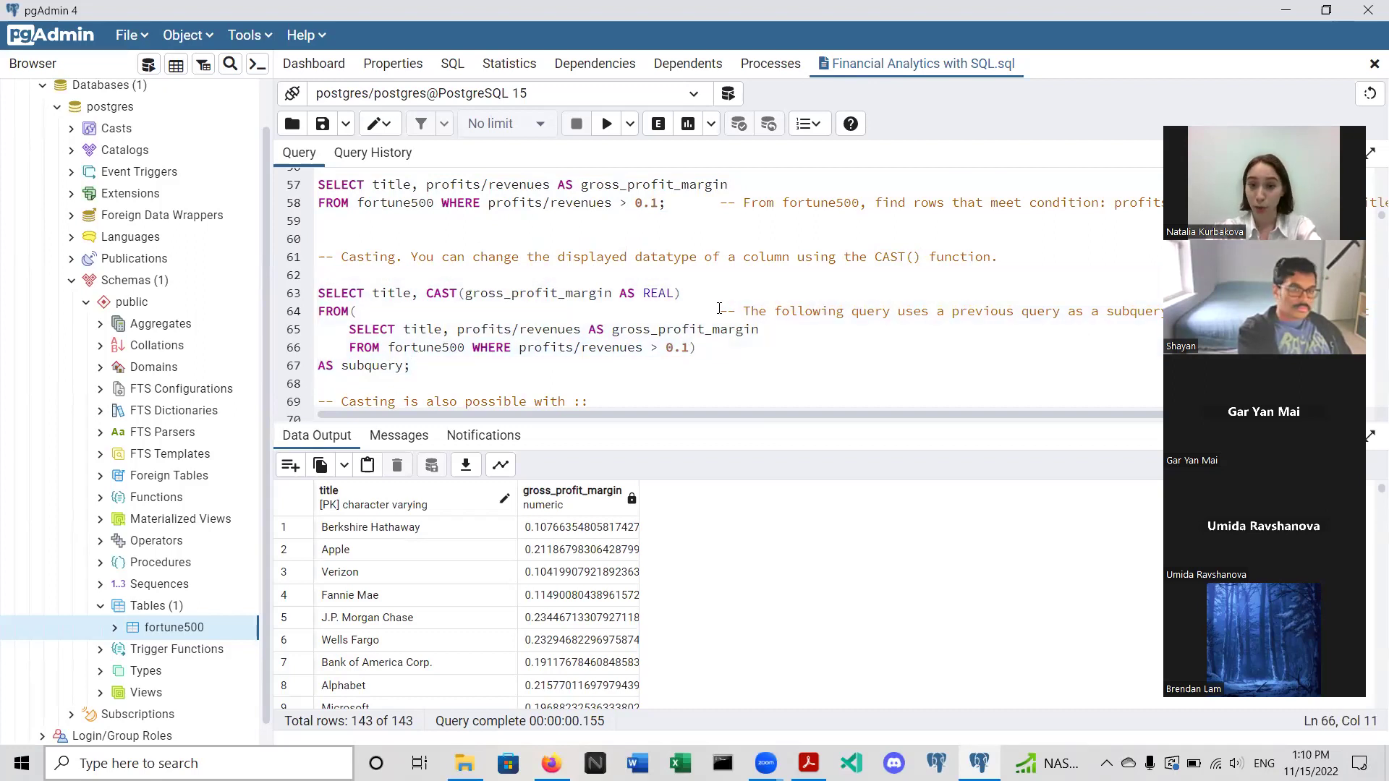
scroll(720, 309, "up", 1)
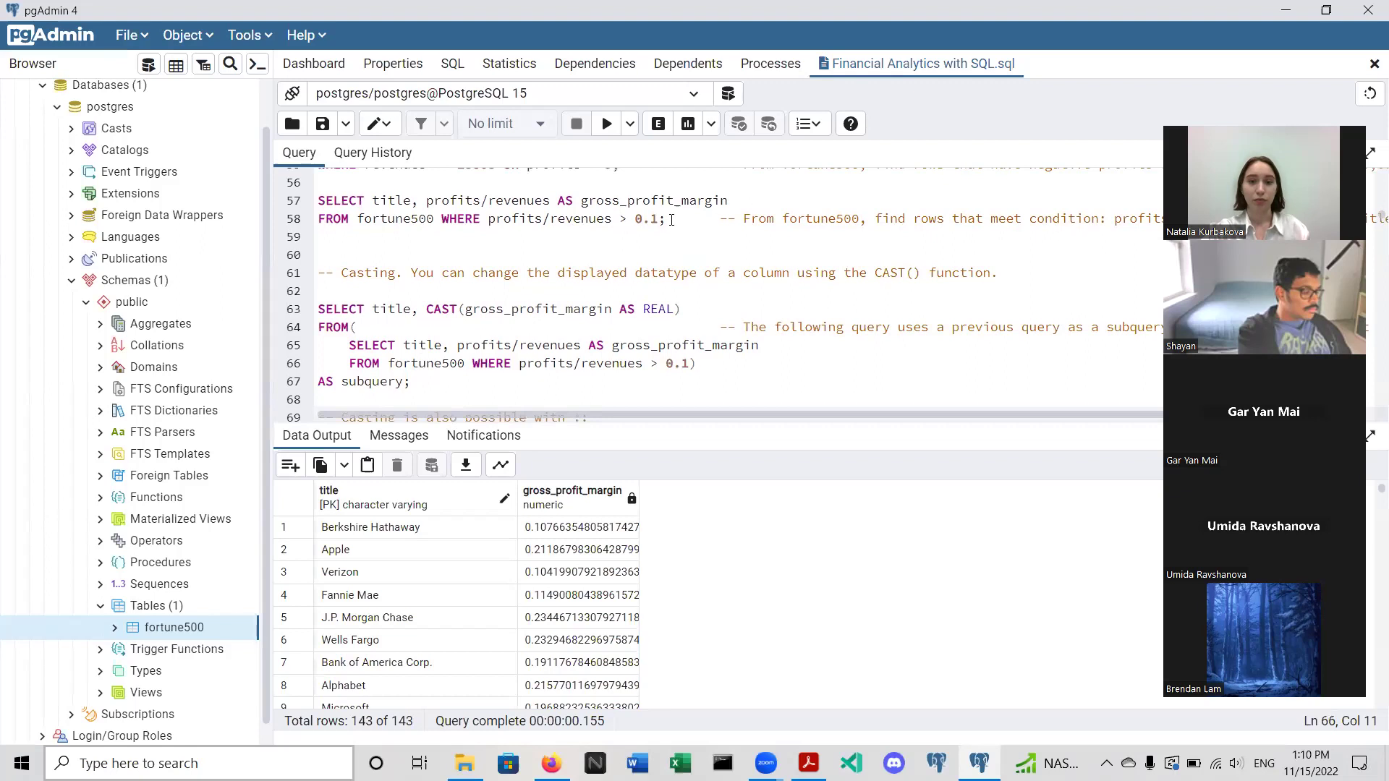
- Compare the query on lines 57–58 with the subquery on lines 65–66, and check the gross_profit_margin result column's data type
left_click_drag(665, 219, 337, 209)
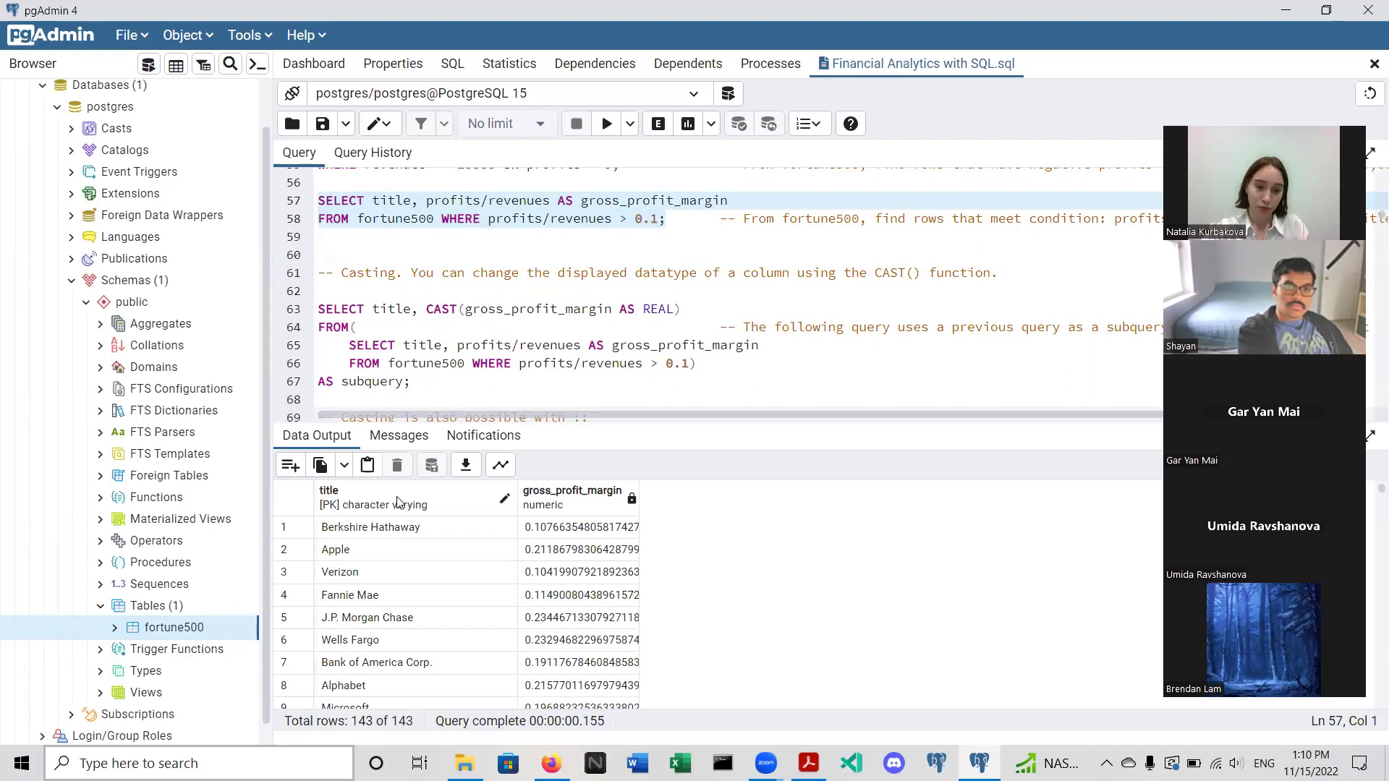
scroll(457, 584, "down", 5)
scroll(457, 585, "up", 5)
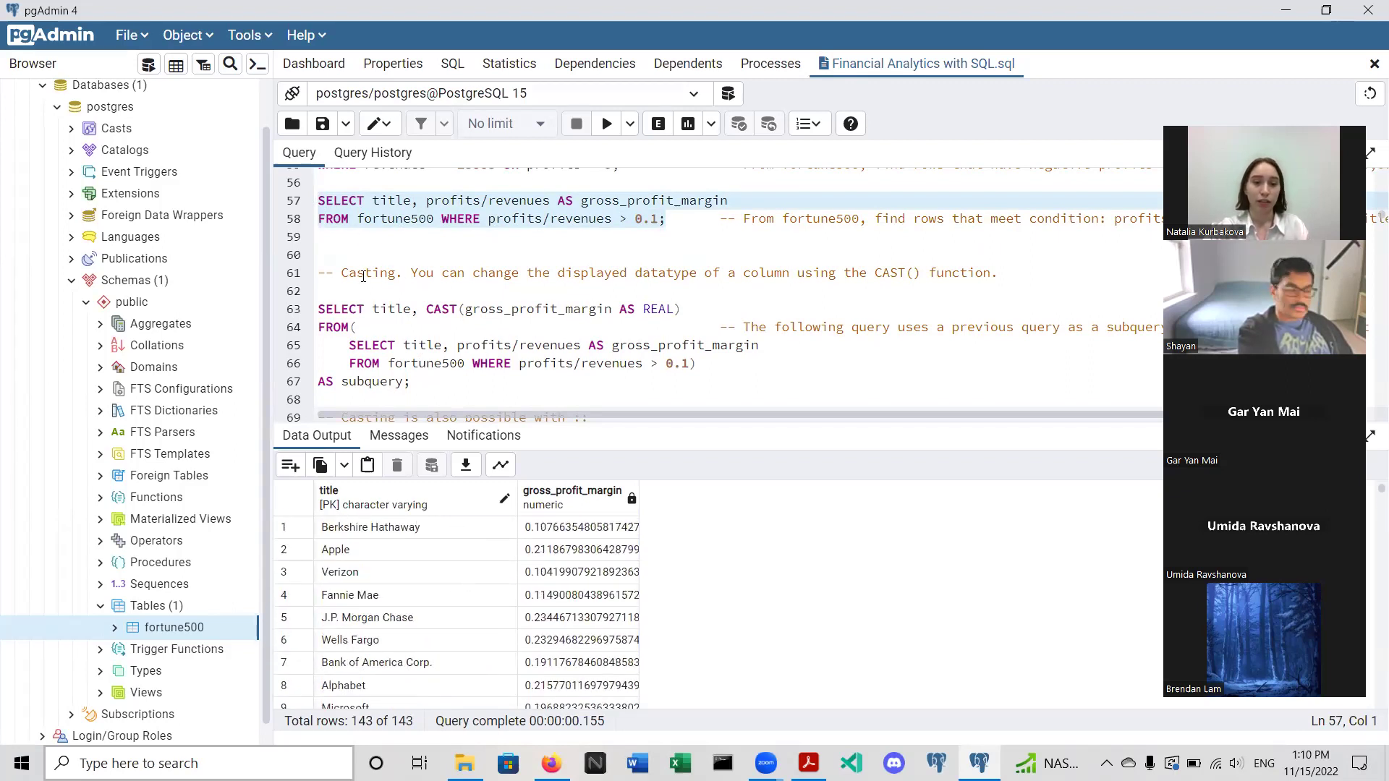
left_click_drag(346, 345, 701, 364)
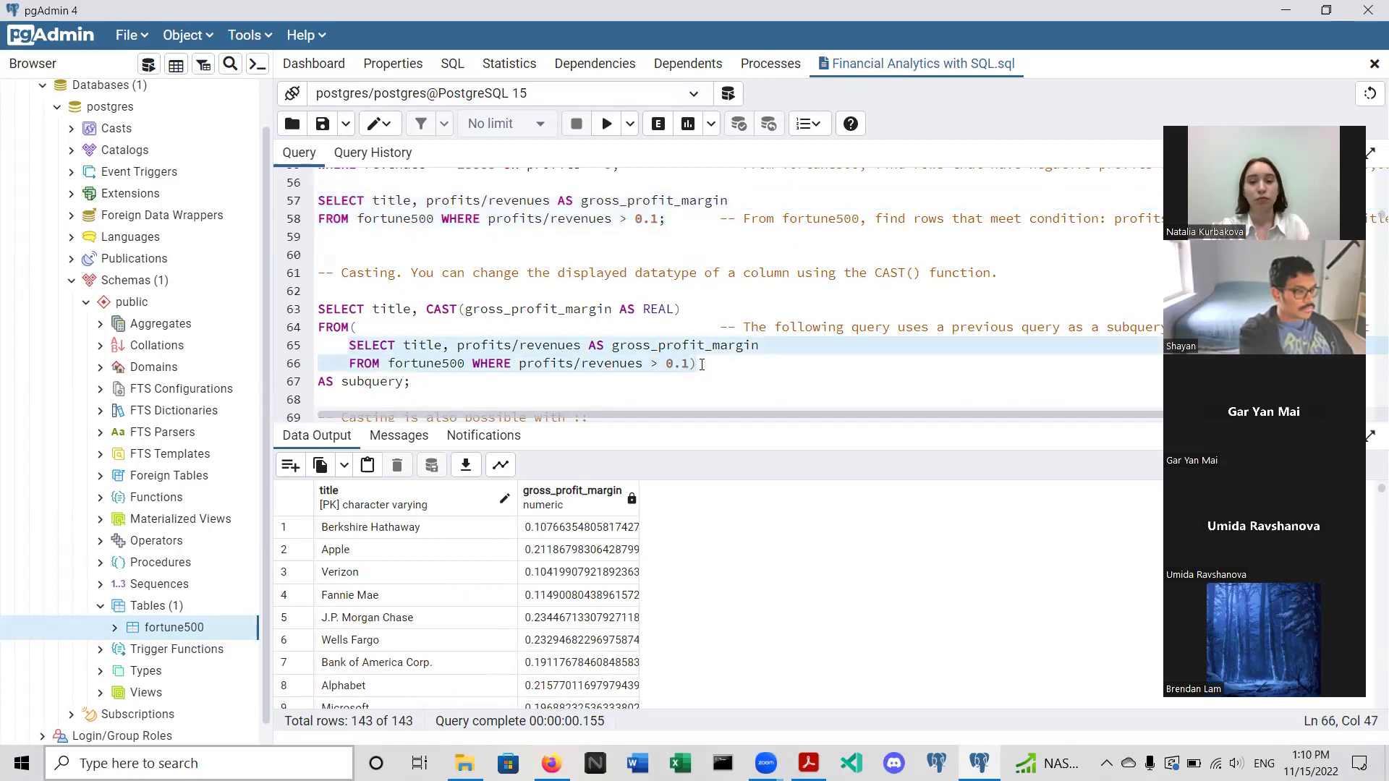
left_click(545, 353)
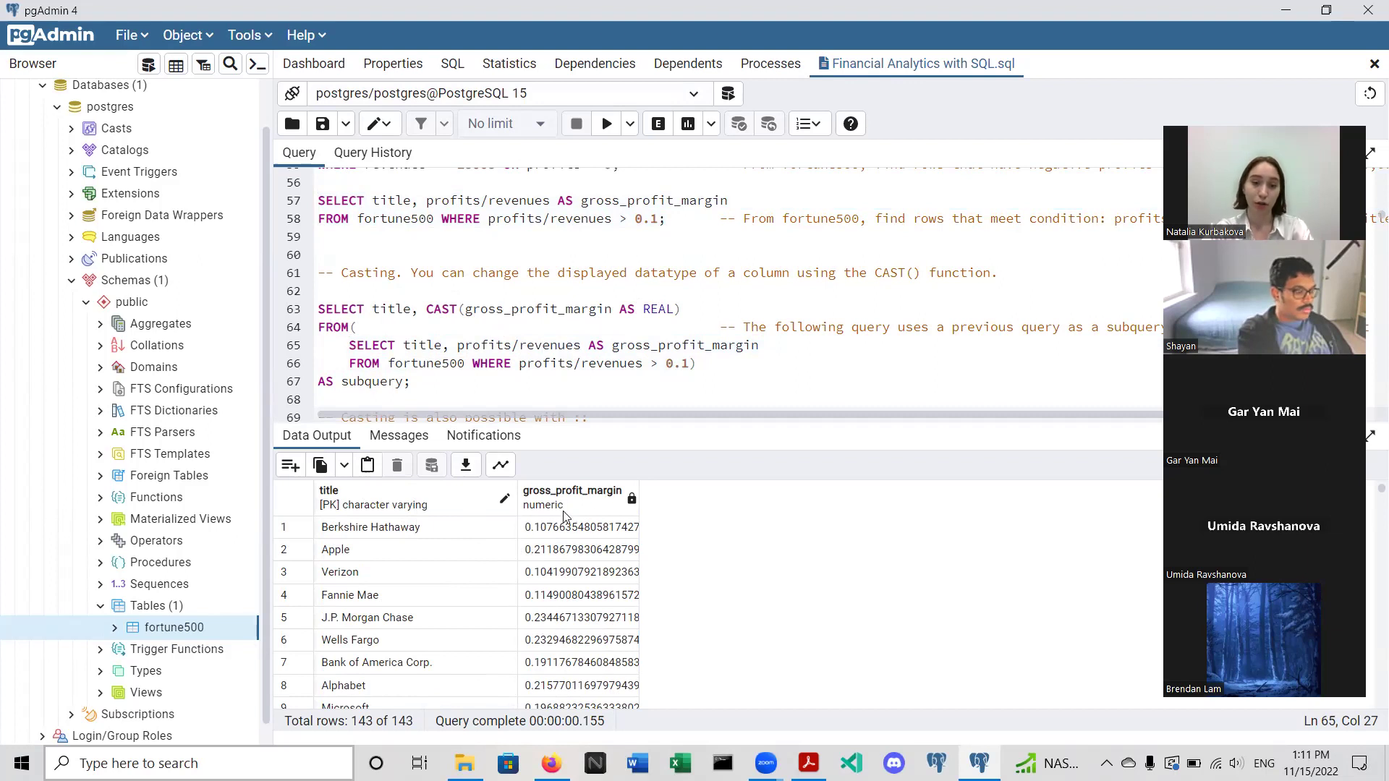
left_click(543, 495)
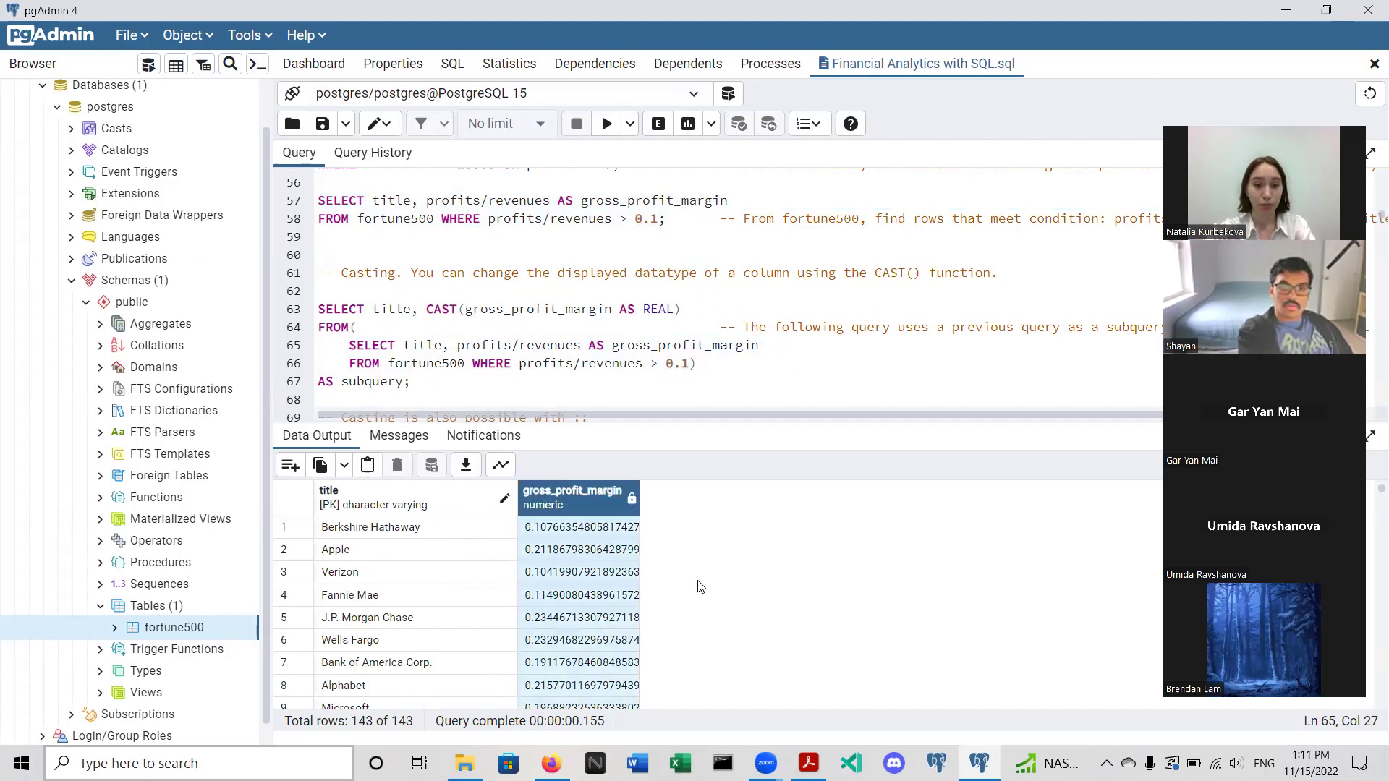
left_click(576, 504)
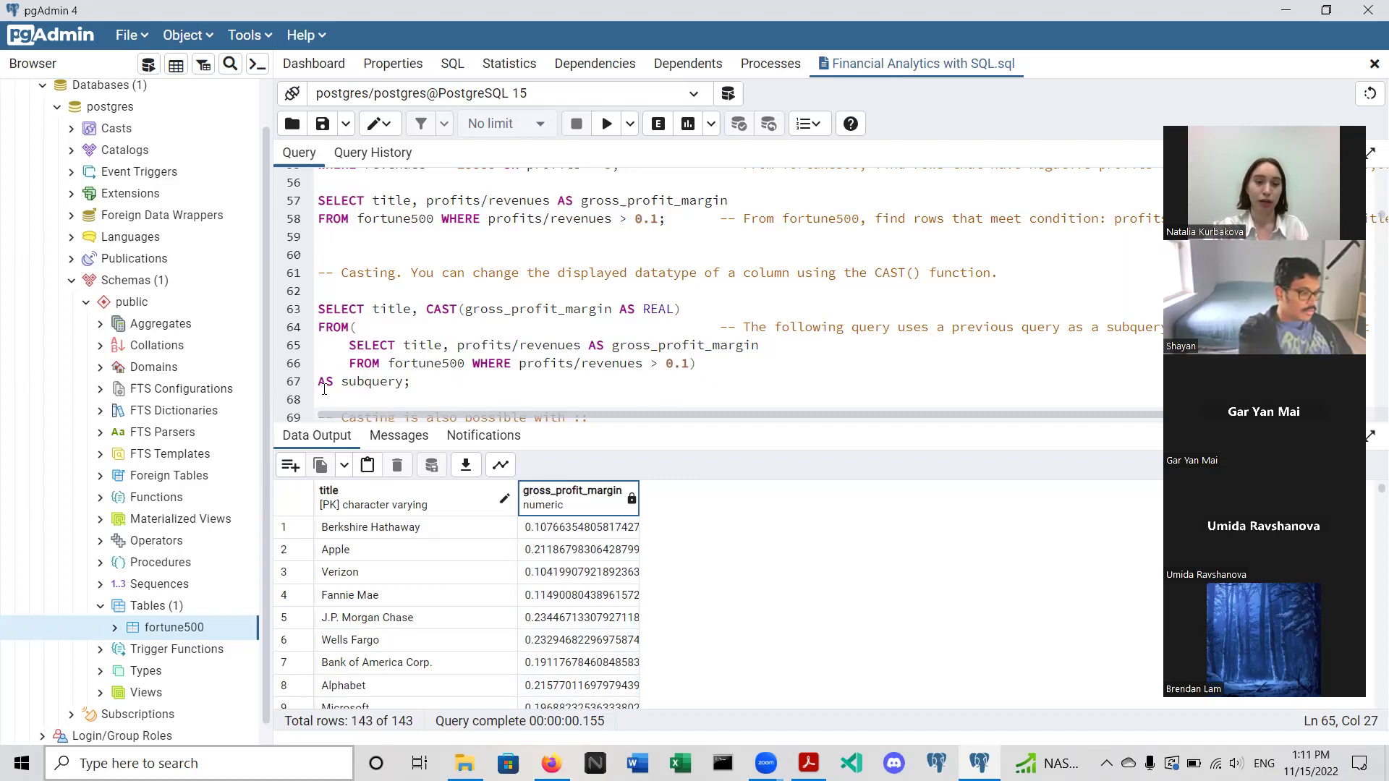
- Run only the query on lines 63–67 that casts gross_profit_margin AS REAL, and narrow the gross_profit_margin result column slightly
left_click_drag(360, 336, 319, 310)
left_click(607, 128)
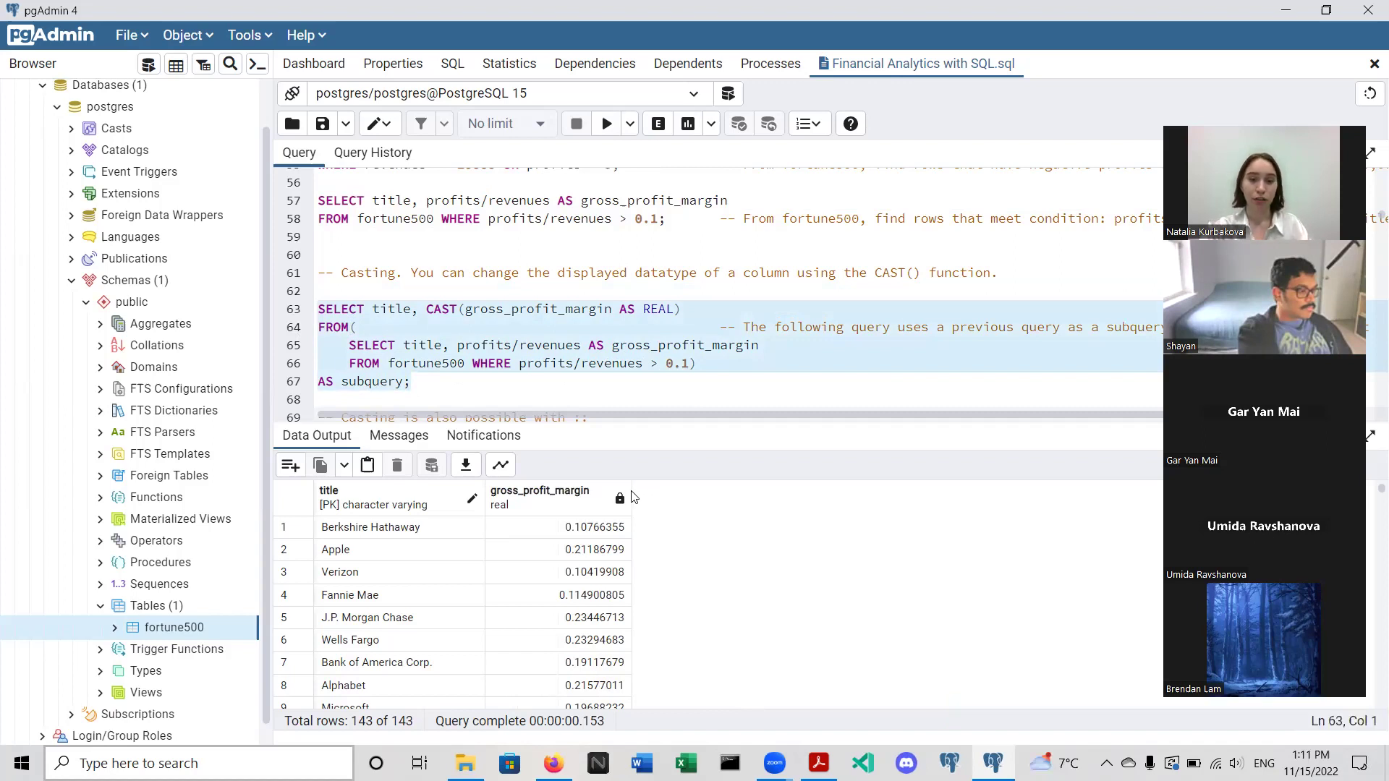
left_click_drag(623, 487, 601, 496)
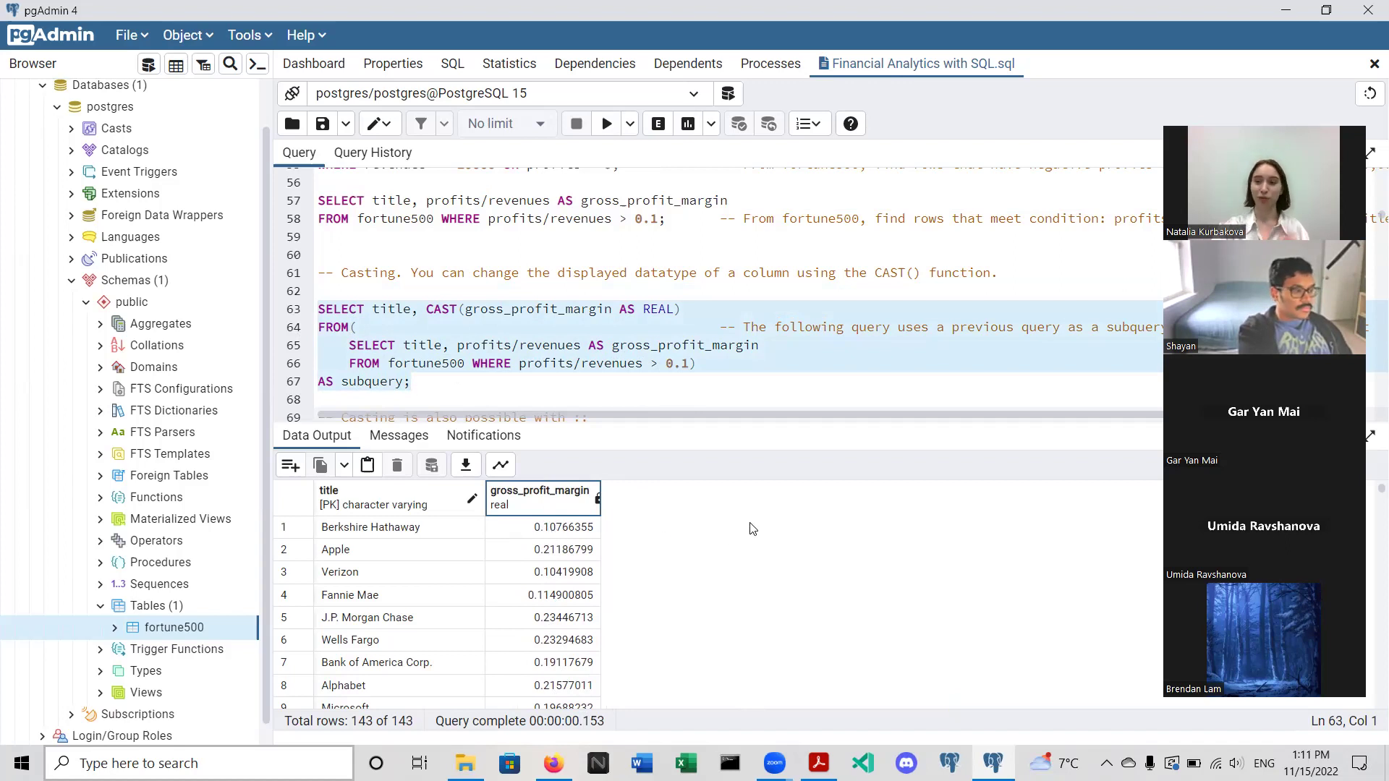
- Compare the CAST() query on lines 63–67 with the alternative :: casting syntax in the query on lines 71–75
left_click(733, 381)
scroll(731, 373, "down", 3)
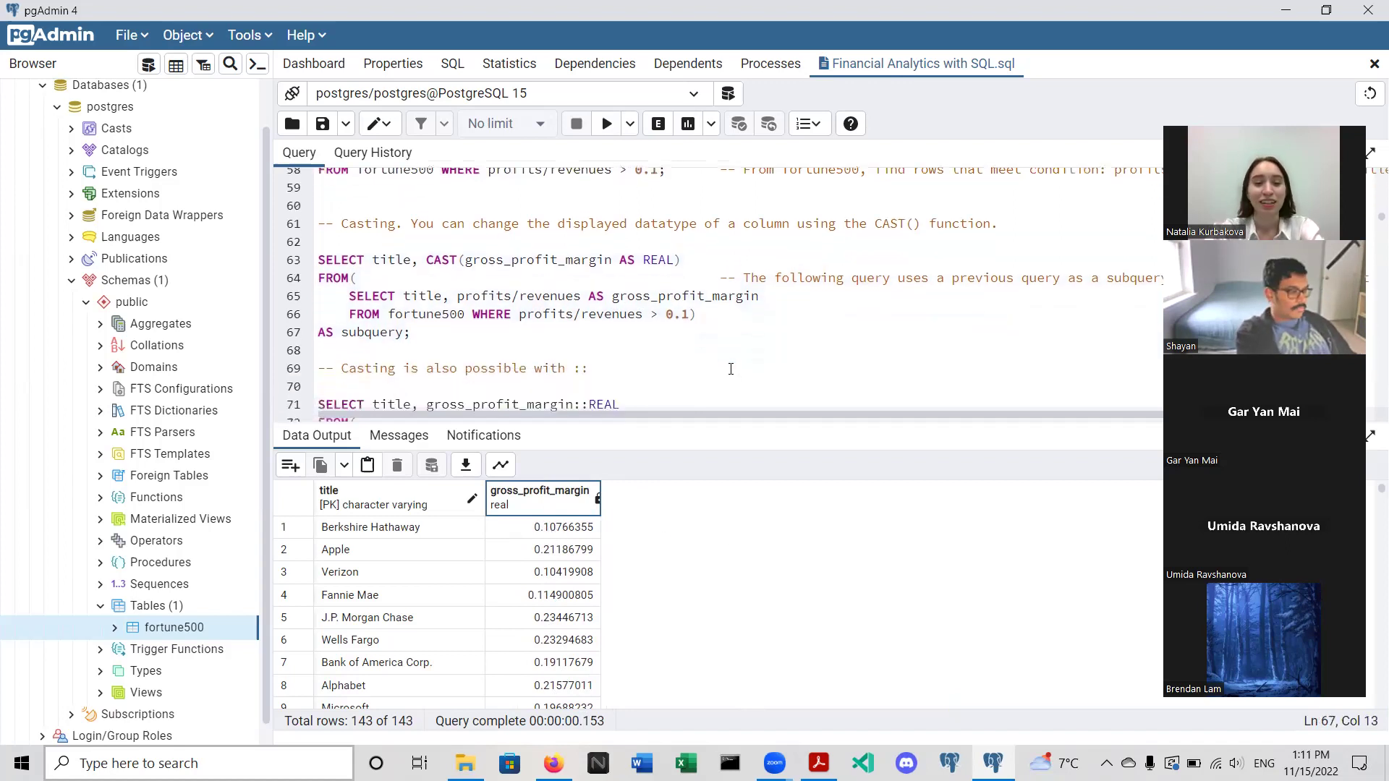
scroll(731, 369, "down", 2)
scroll(731, 369, "up", 4)
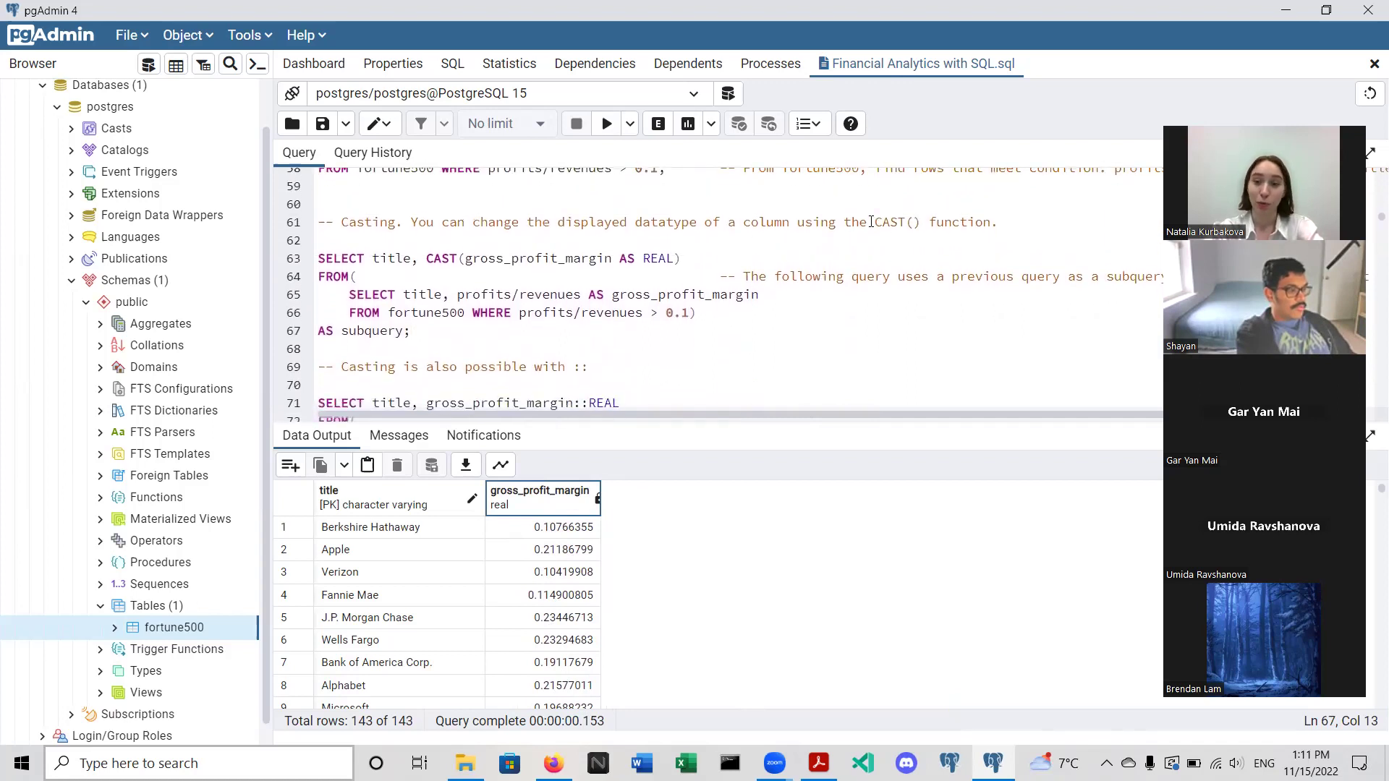
left_click_drag(874, 222, 914, 222)
scroll(674, 295, "down", 2)
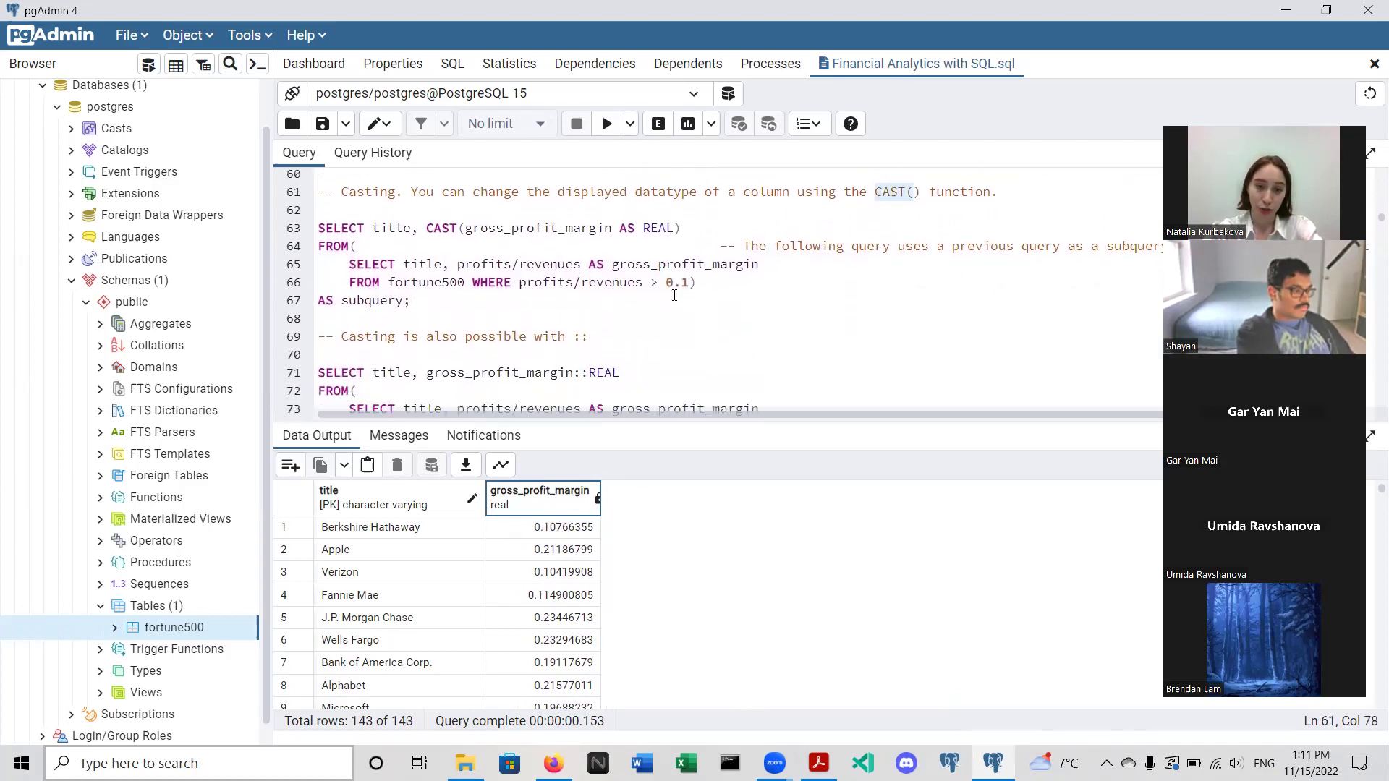
left_click(575, 296)
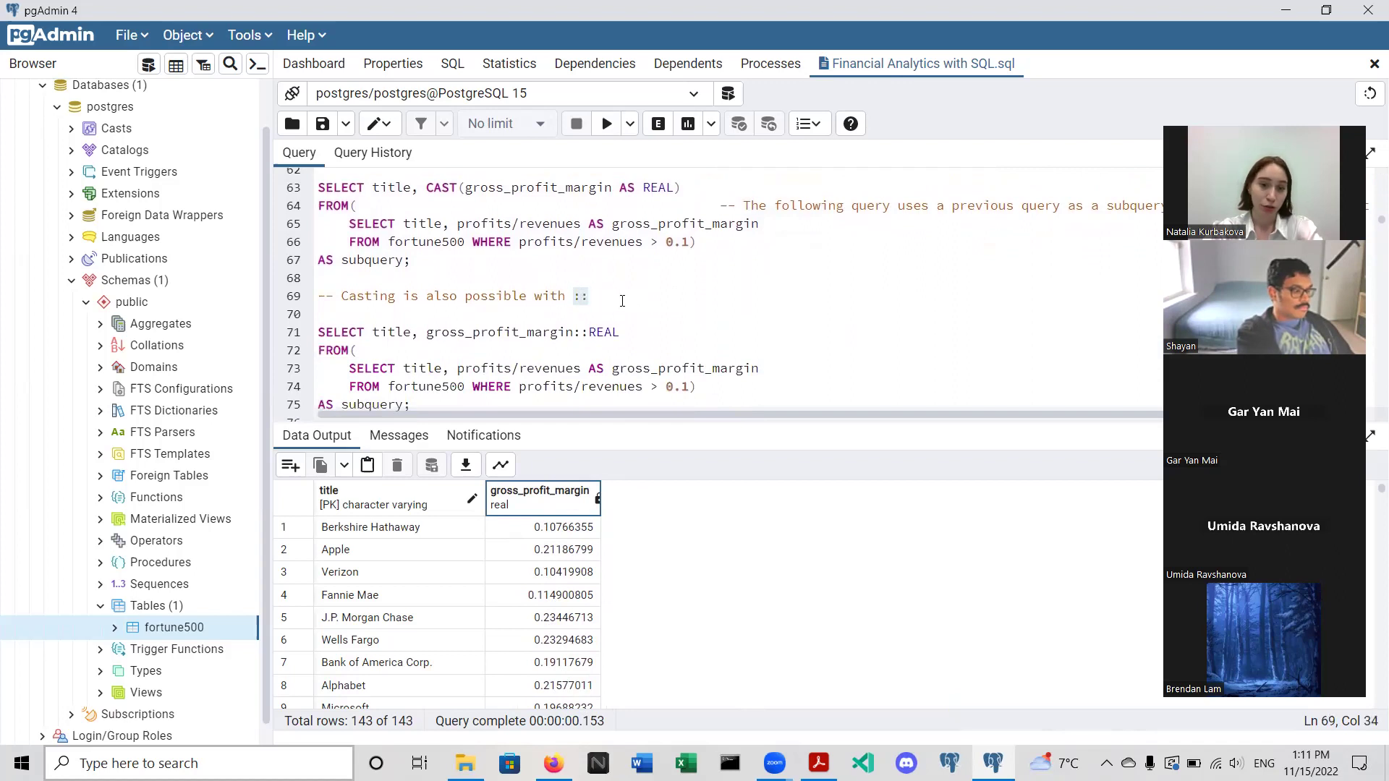
scroll(427, 279, "up", 2)
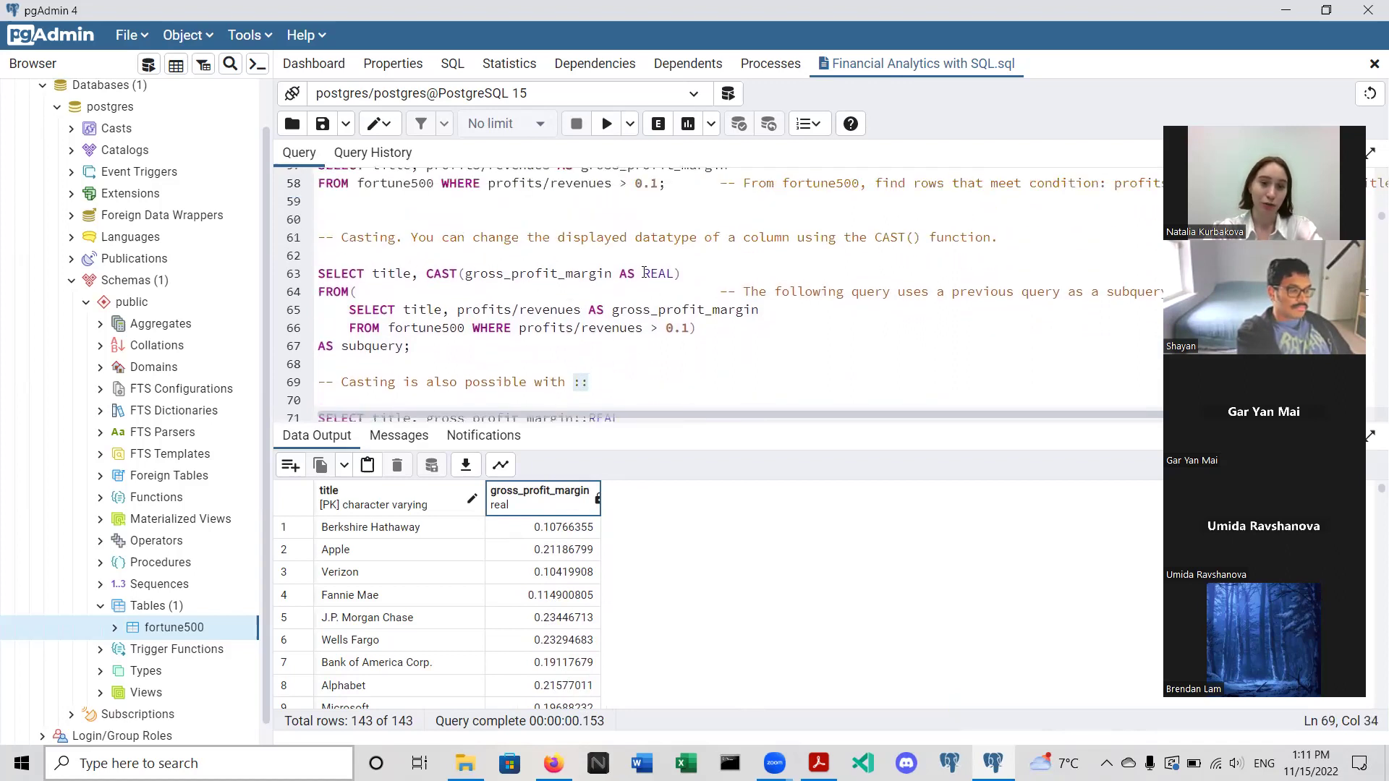
scroll(706, 330, "down", 2)
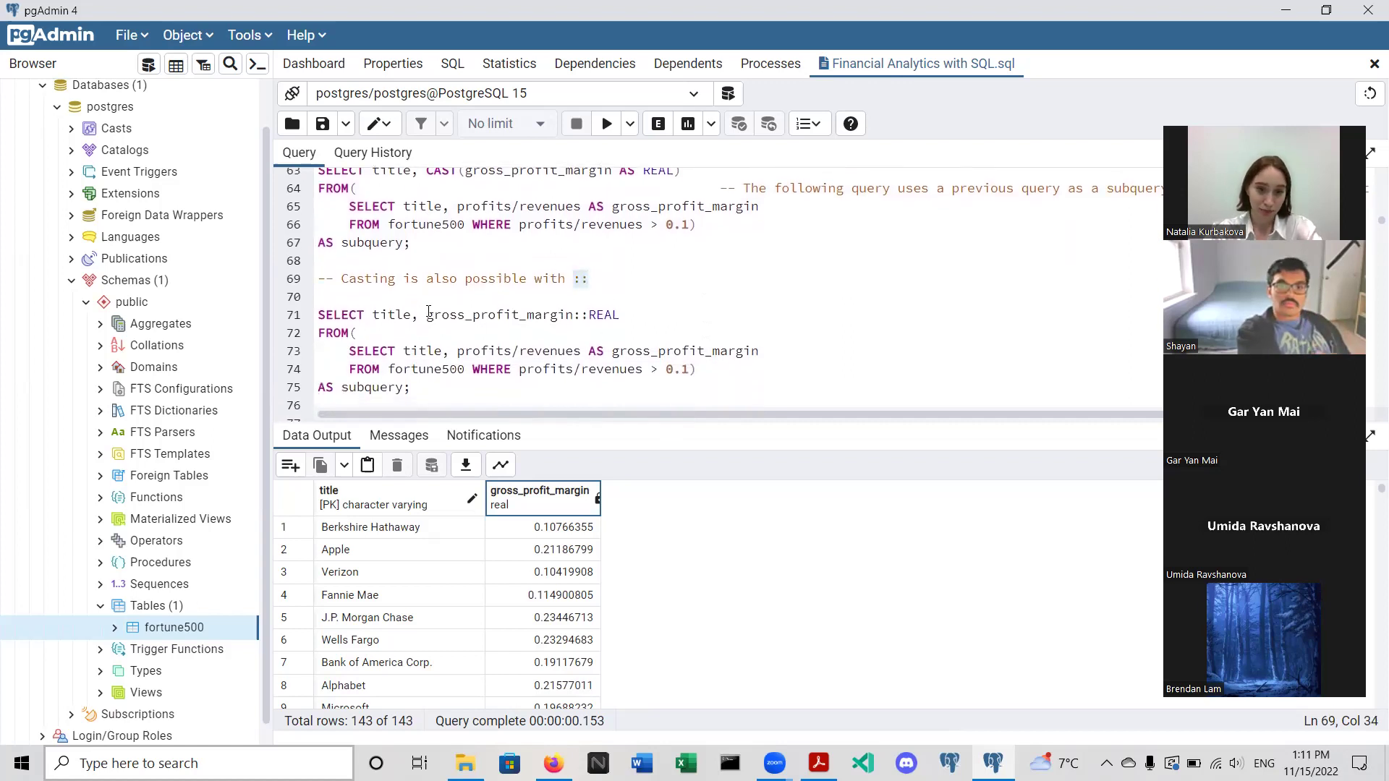
scroll(434, 310, "down", 1)
scroll(428, 310, "up", 1)
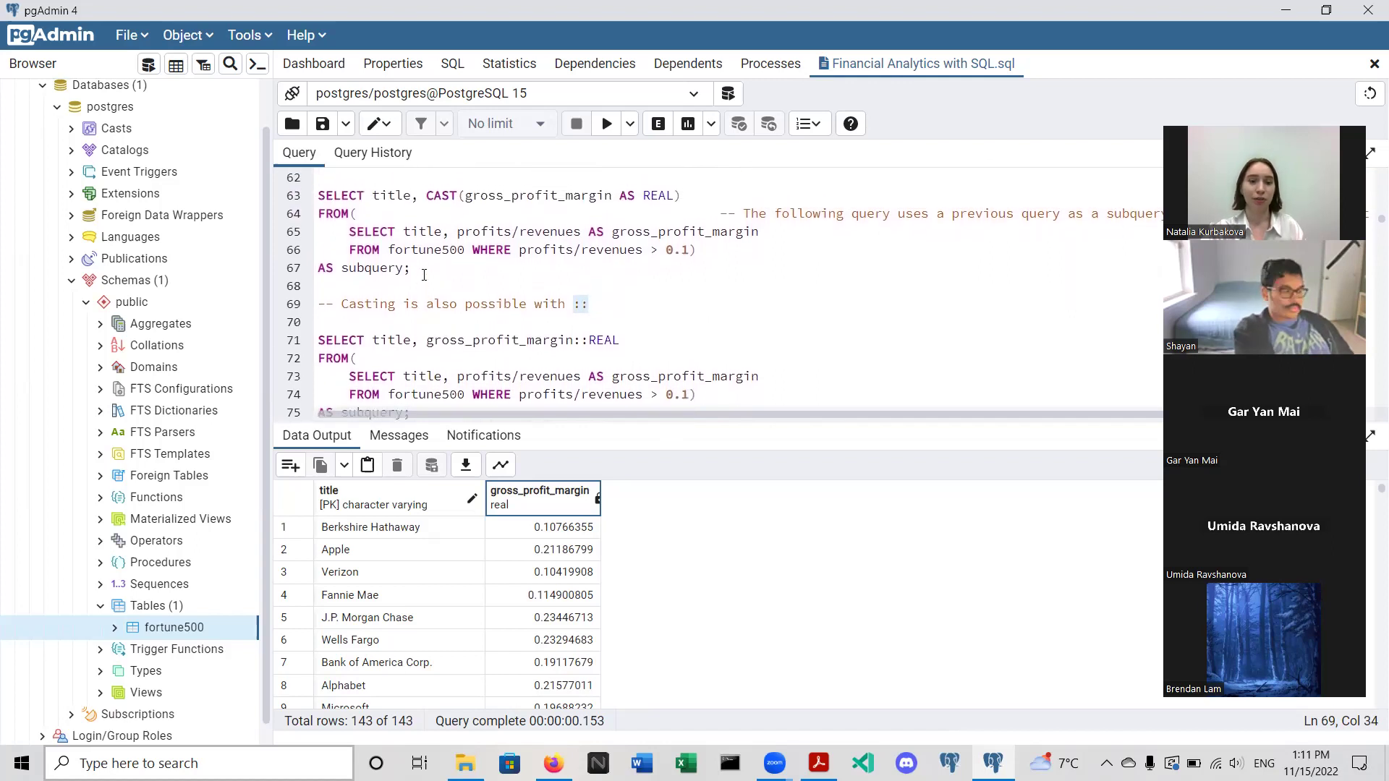
- Run only the query on lines 71–75 that casts gross_profit_margin with ::REAL
scroll(451, 307, "down", 2)
left_click_drag(450, 333, 317, 254)
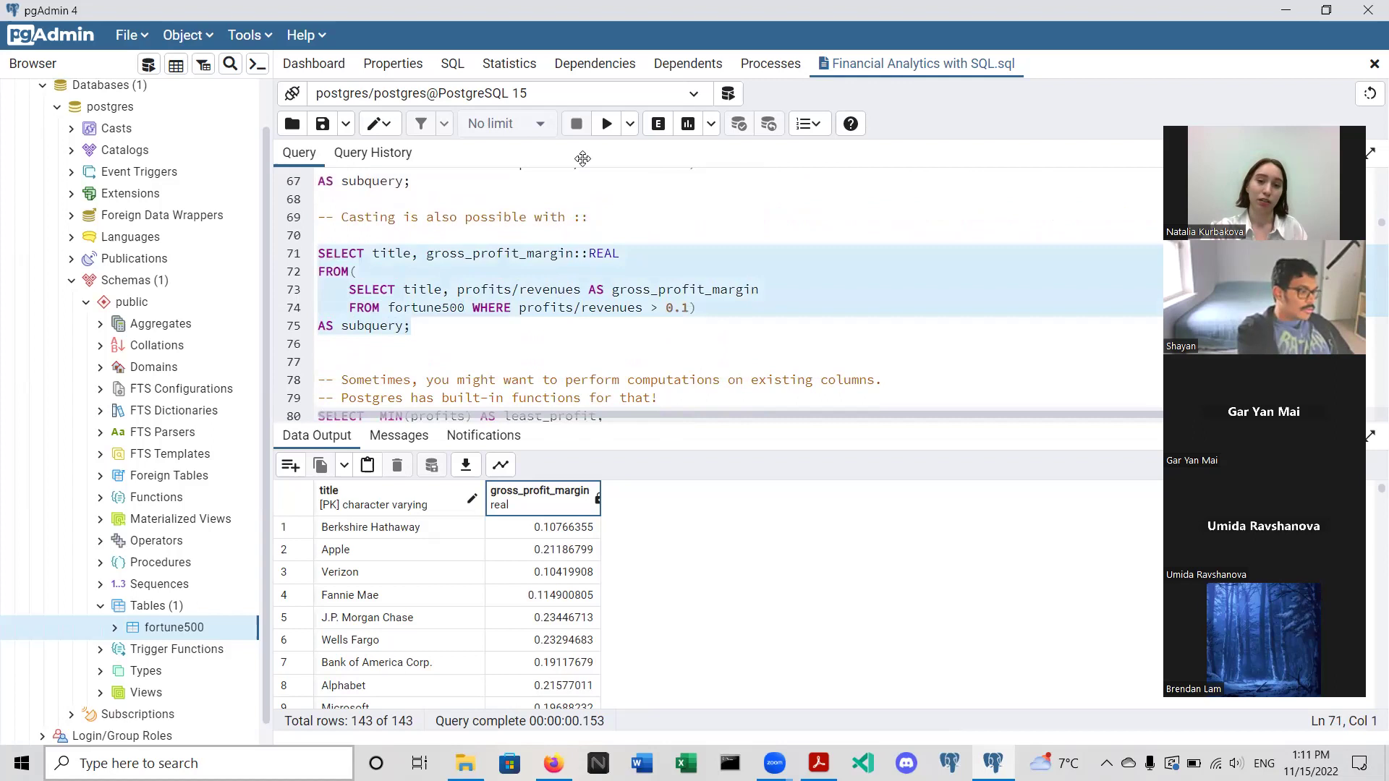
left_click(608, 125)
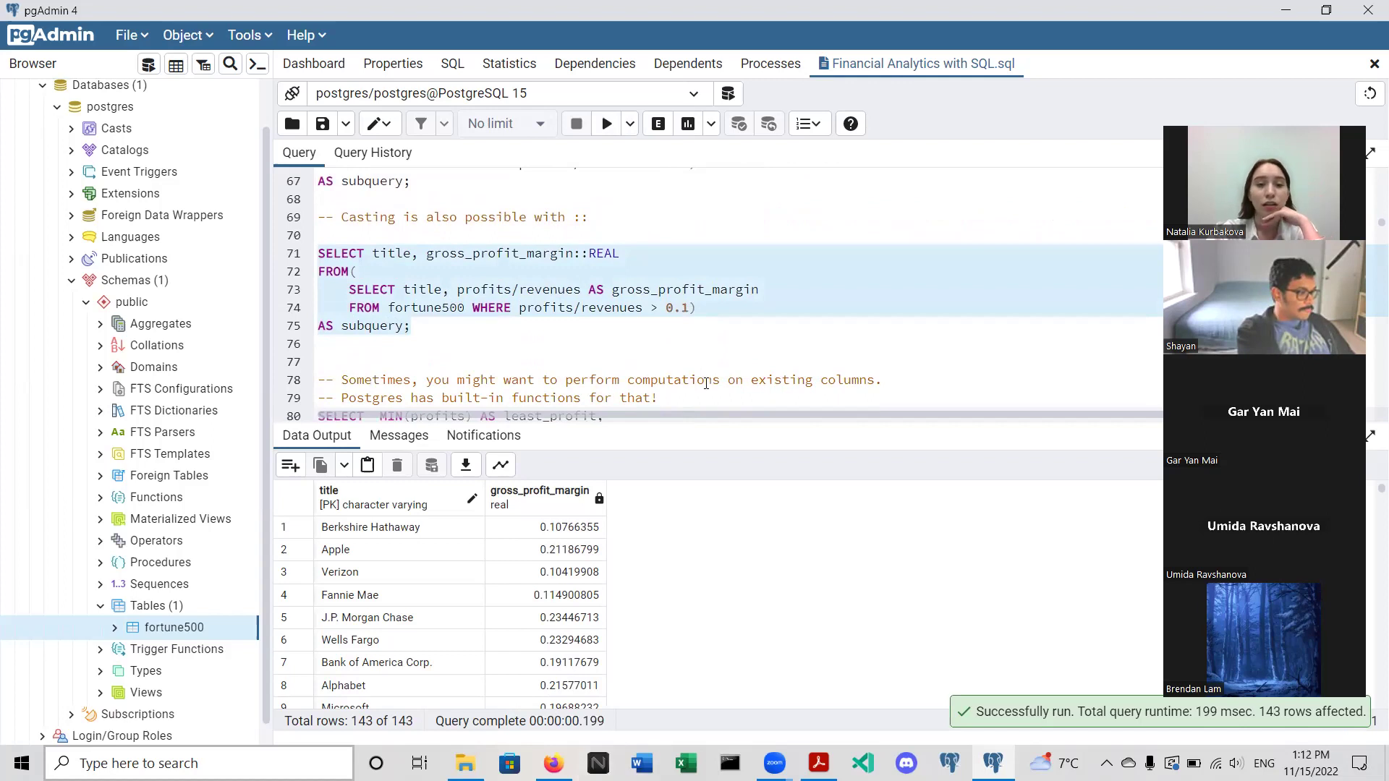
- Run only the aggregate query on lines 80–85 that uses MIN, MAX, AVG, SUM and COUNT on fortune500 columns
scroll(707, 384, "down", 1)
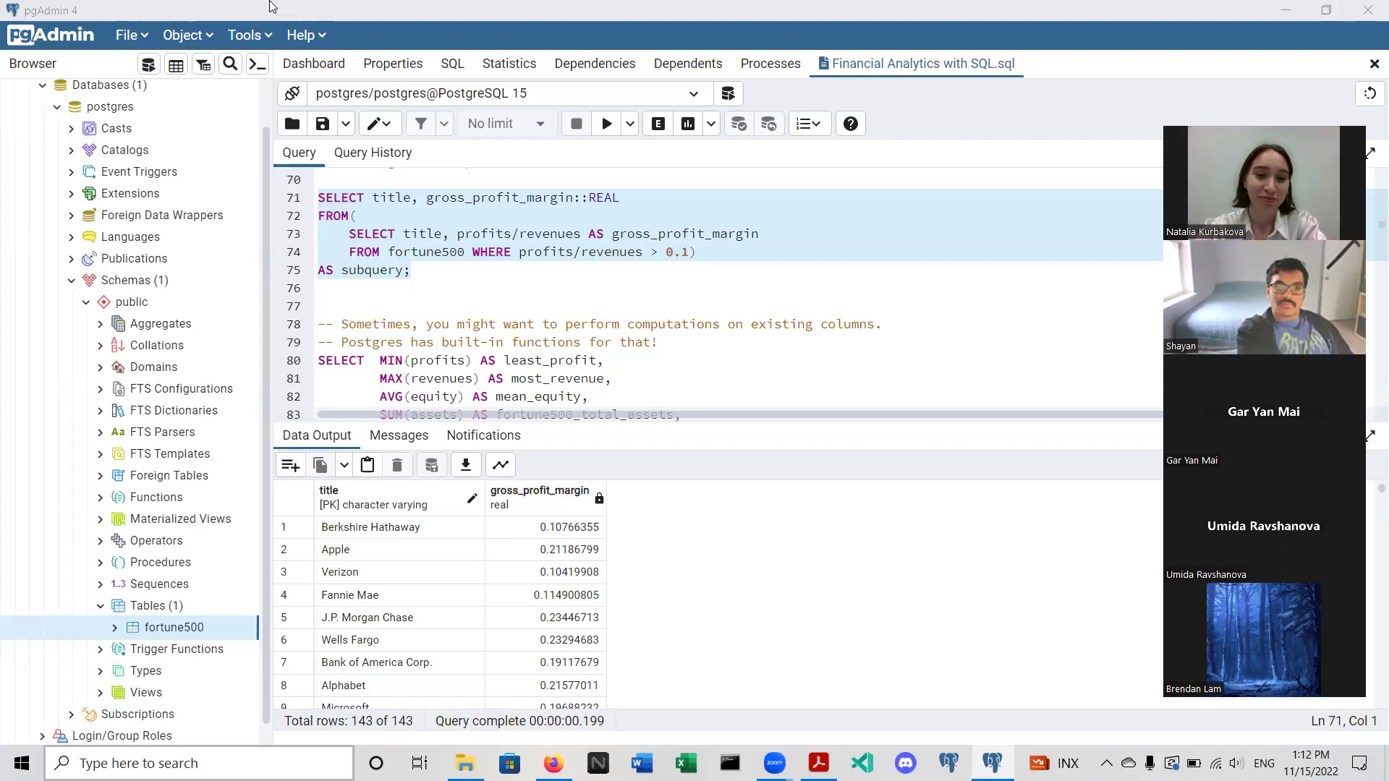
scroll(467, 326, "down", 1)
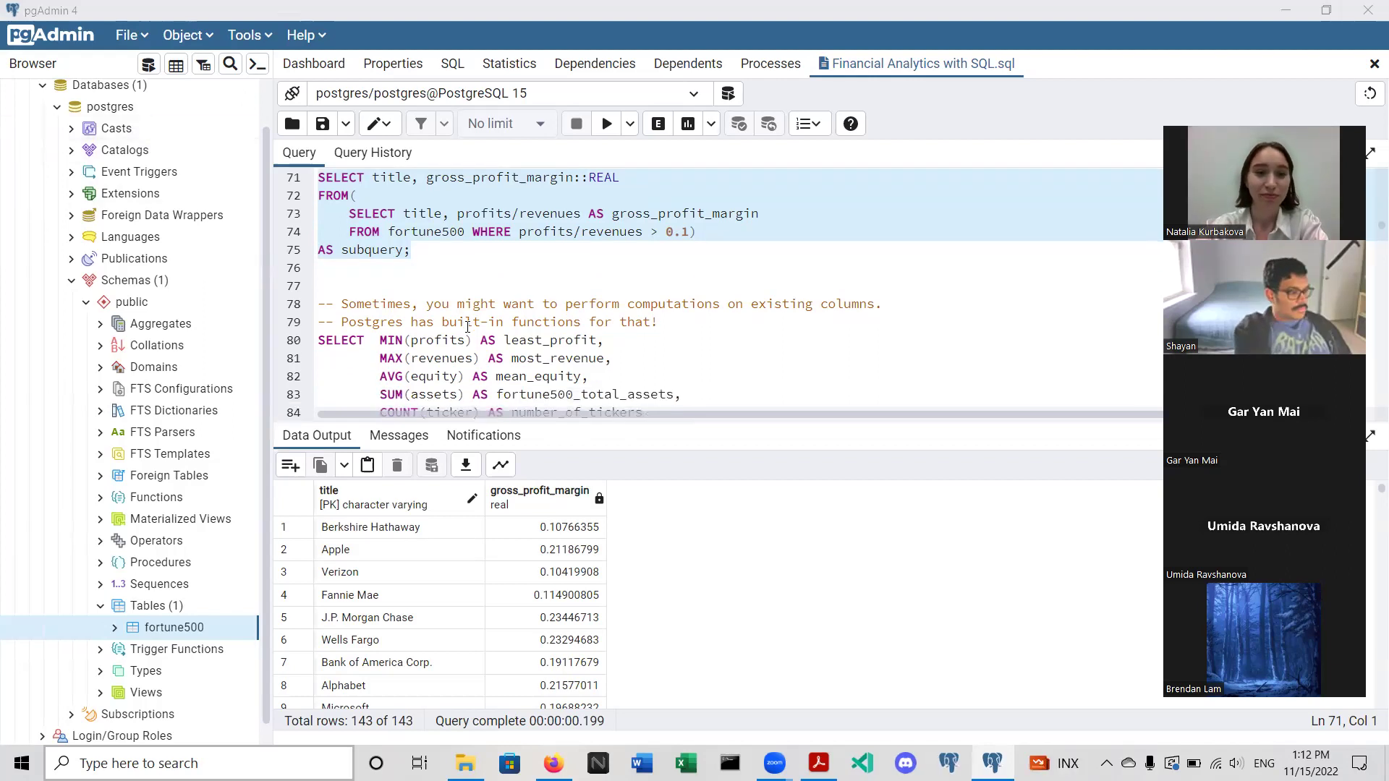
scroll(468, 326, "up", 1)
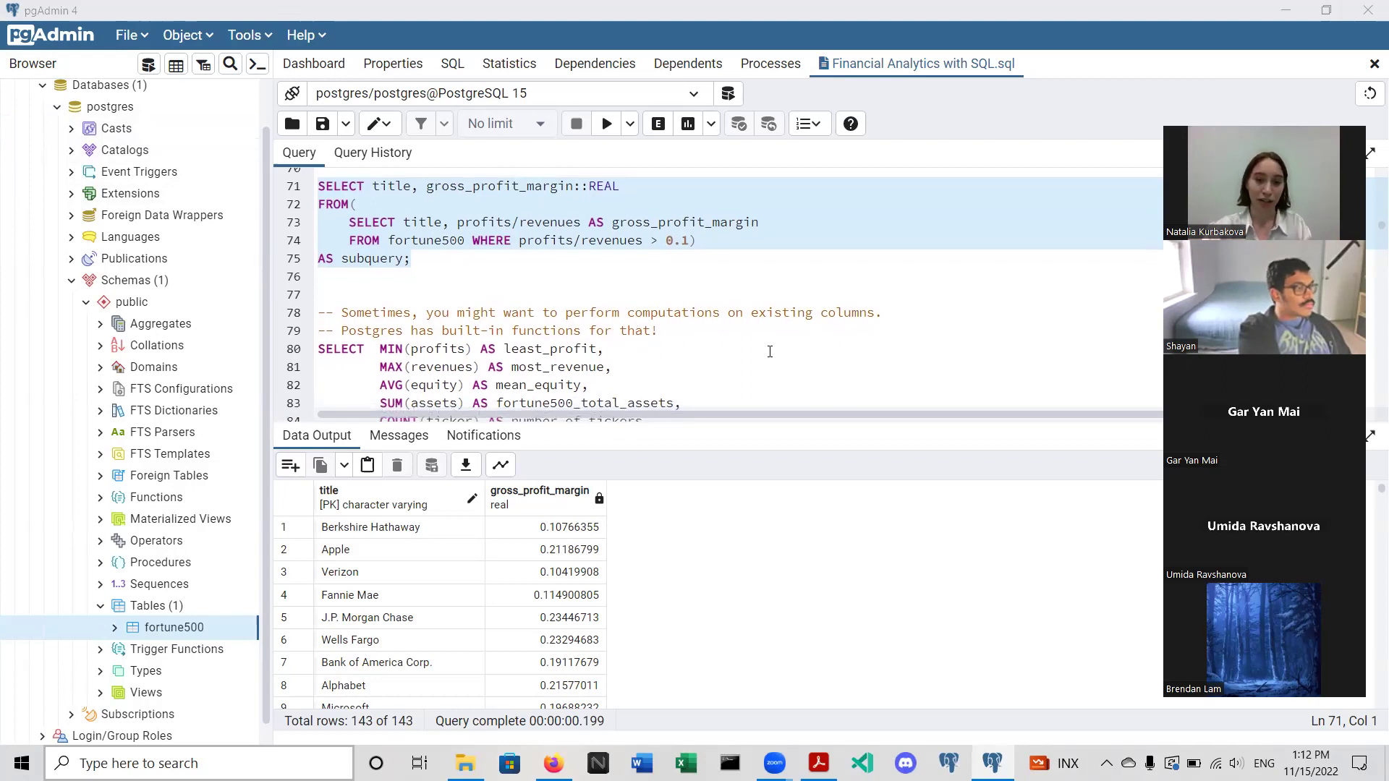
scroll(770, 352, "down", 2)
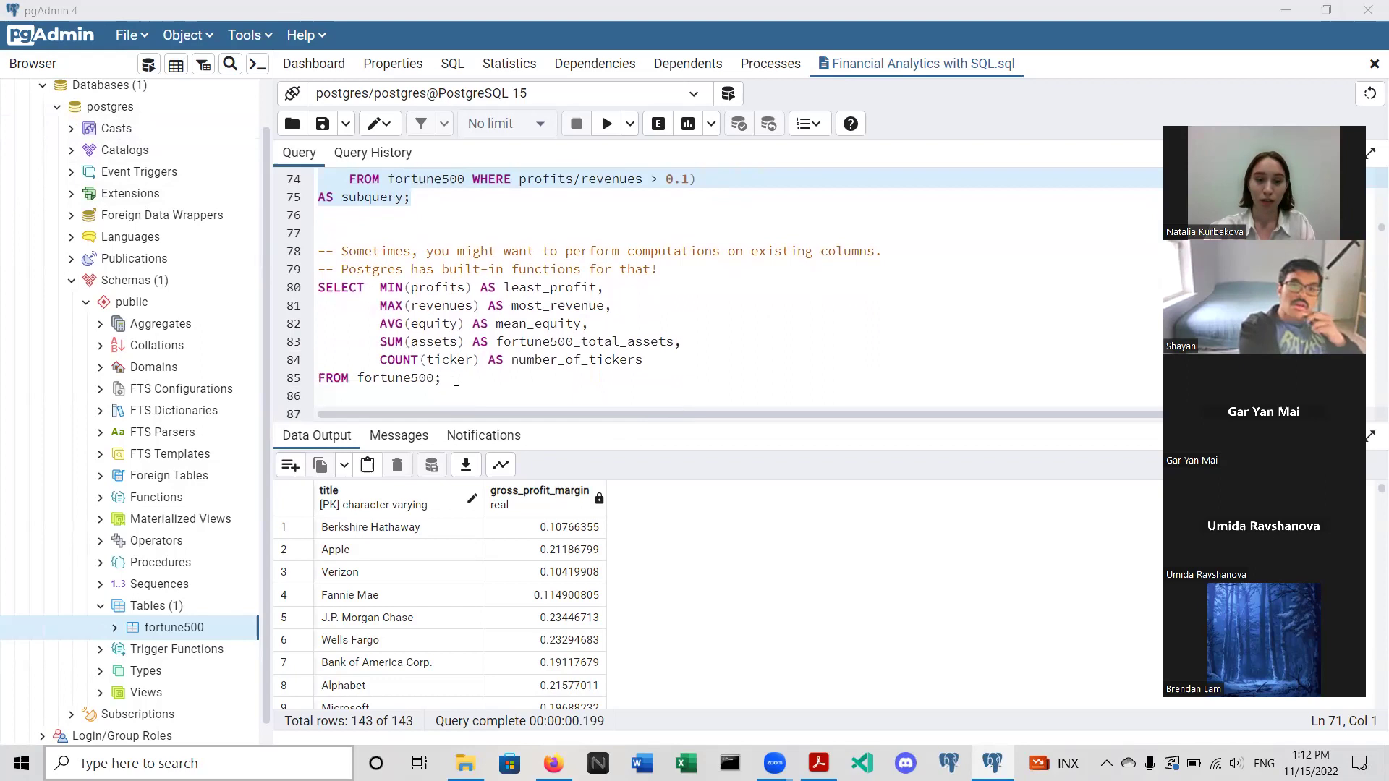
left_click_drag(452, 387, 319, 287)
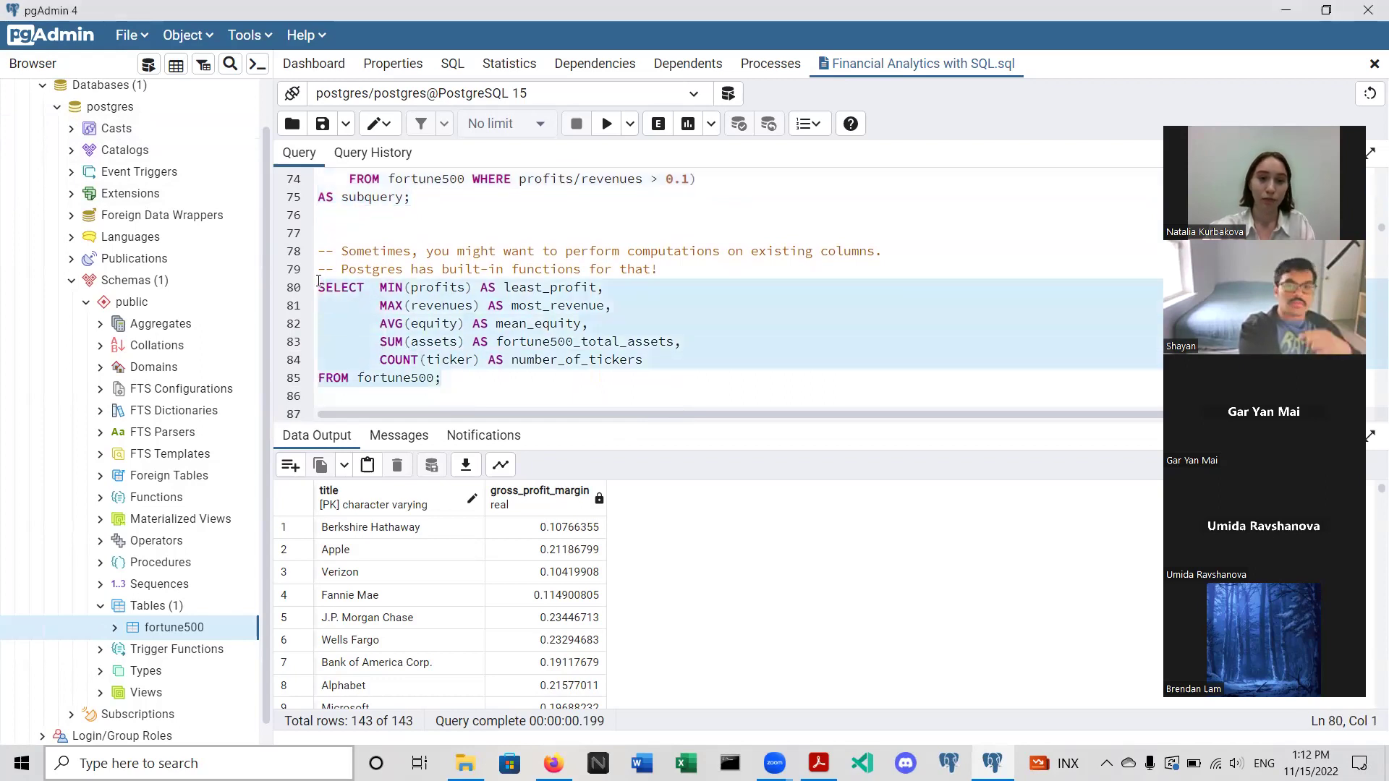
left_click(596, 128)
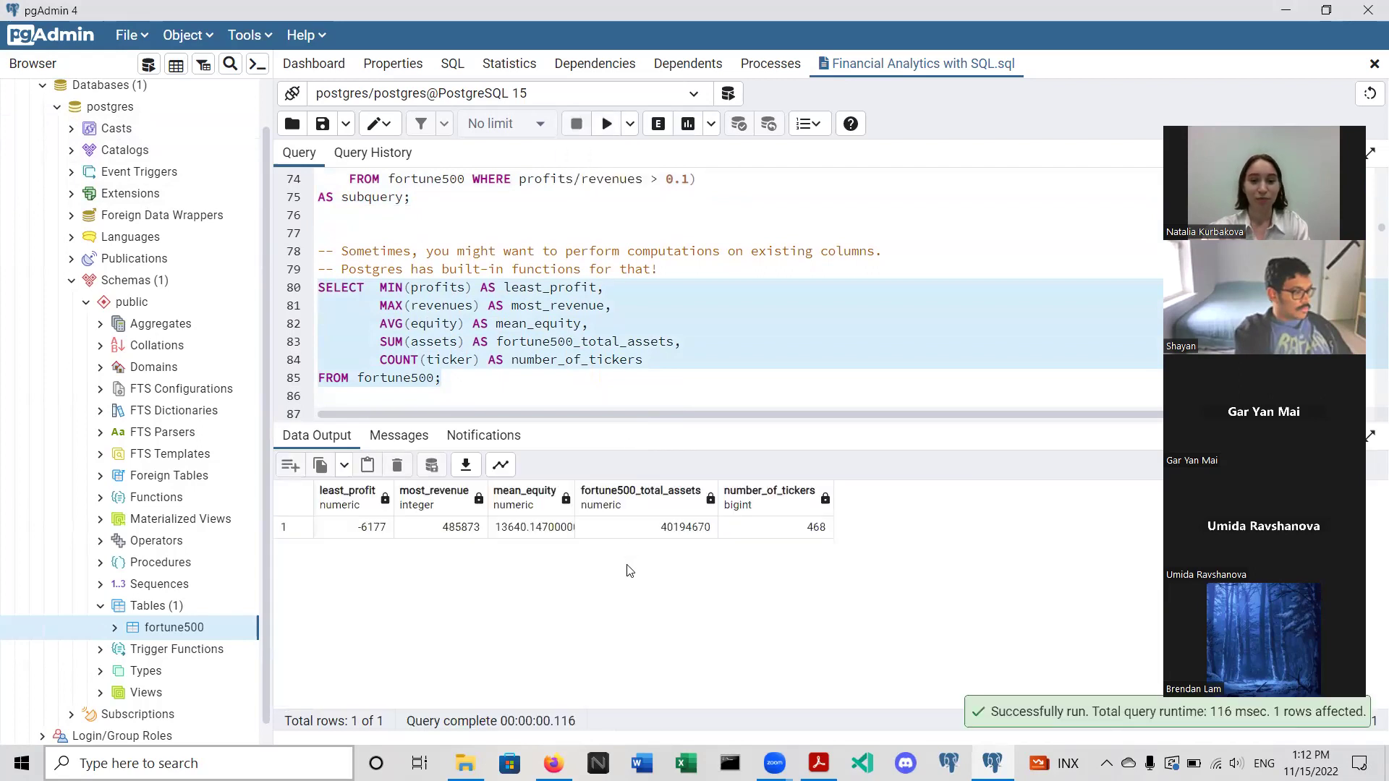
- Examine the MAX, AVG, SUM and COUNT expressions on lines 81–84 and match their aliases with the result columns
left_click(521, 340)
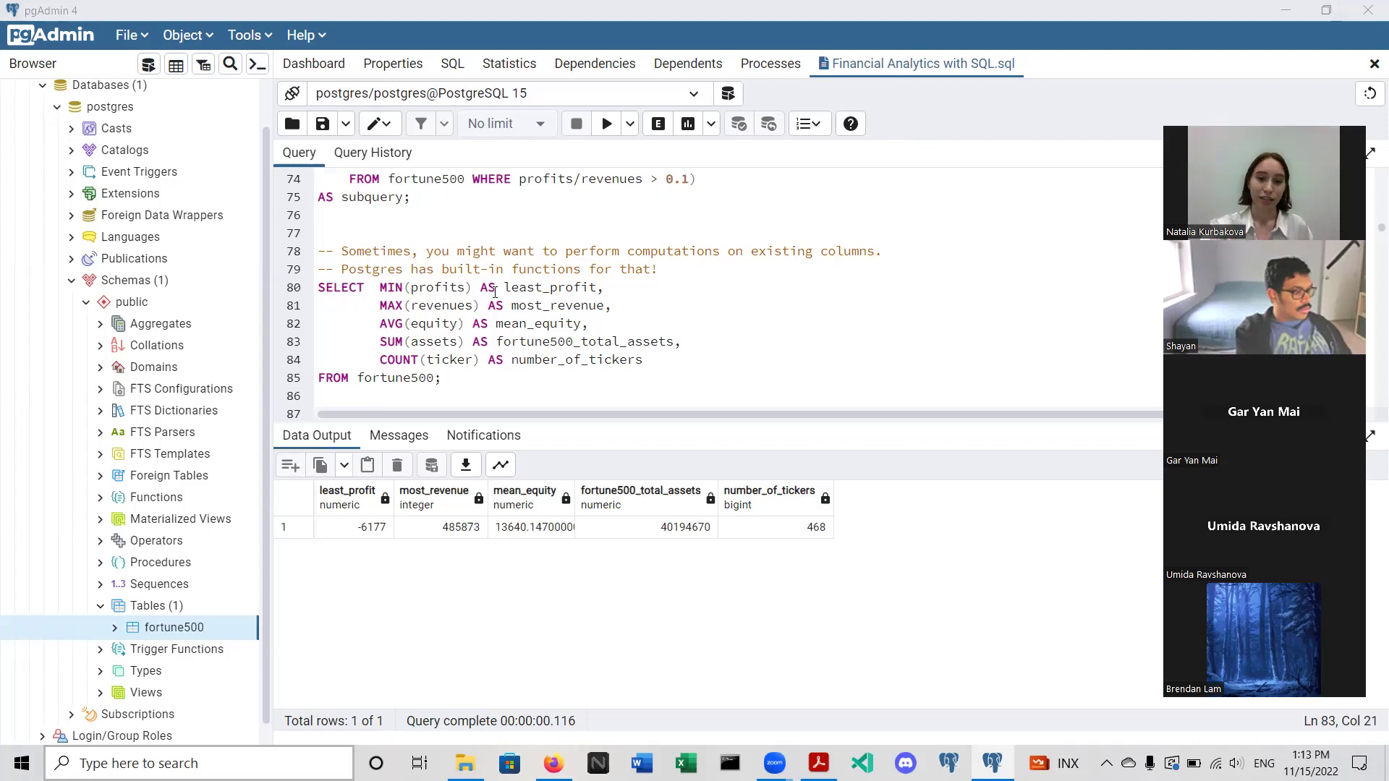
left_click(381, 305)
left_click_drag(381, 305, 487, 305)
left_click(522, 307)
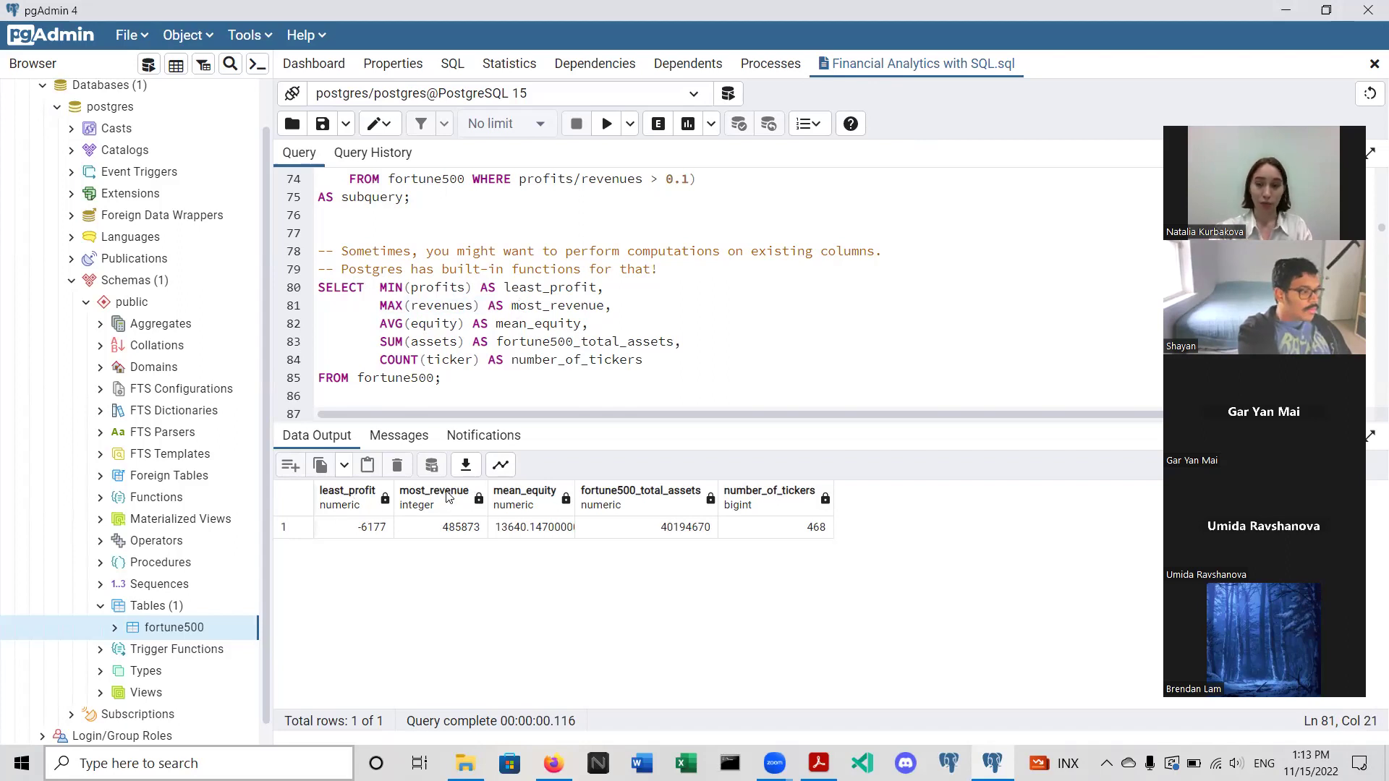
left_click_drag(385, 323, 460, 327)
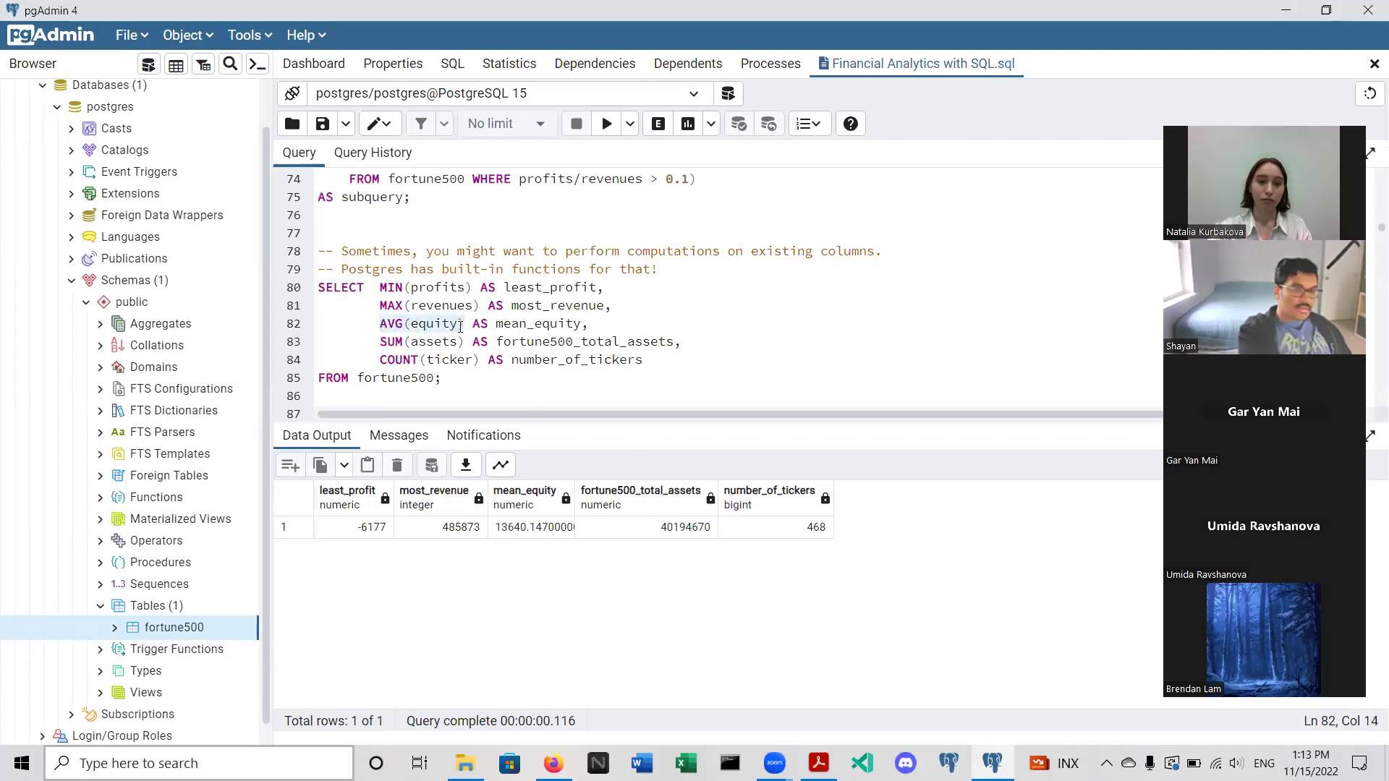
left_click(451, 323)
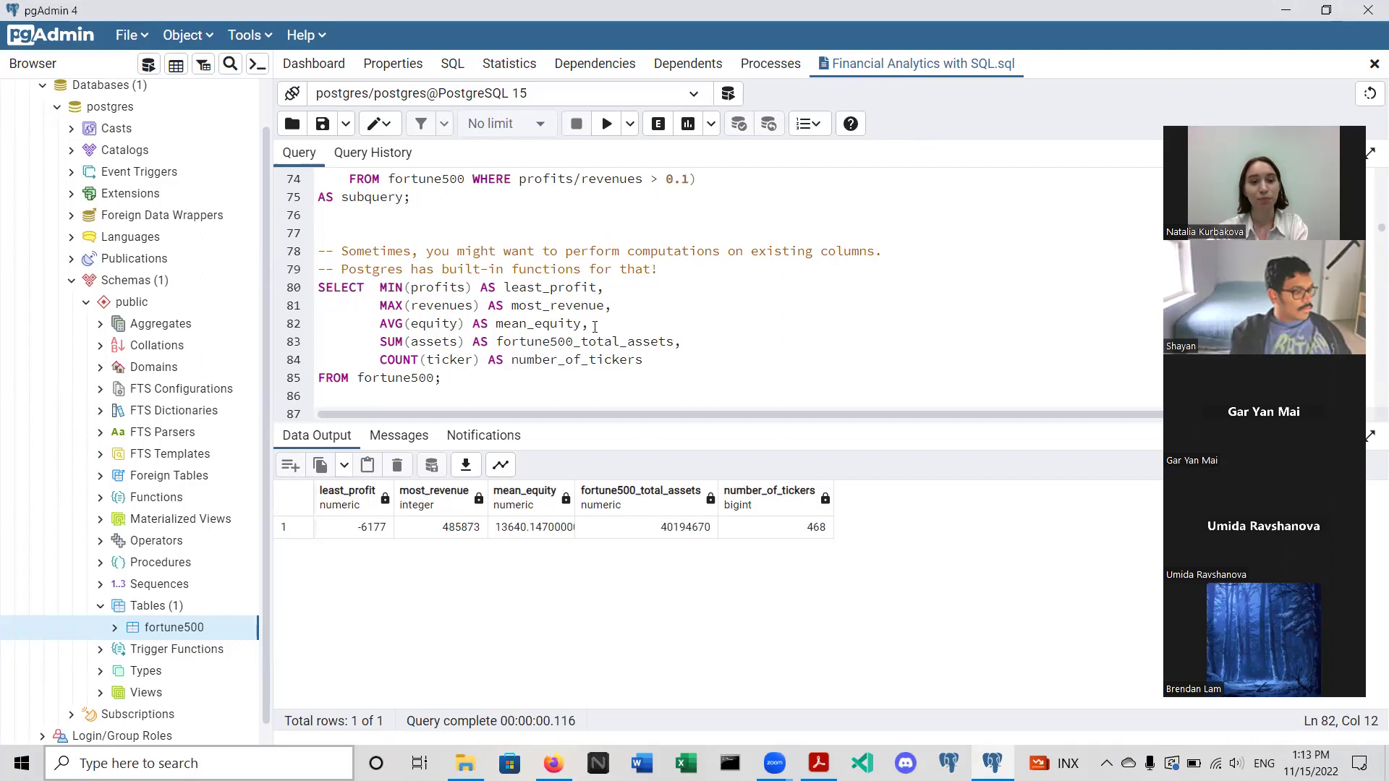
left_click_drag(380, 343, 468, 345)
left_click(510, 347)
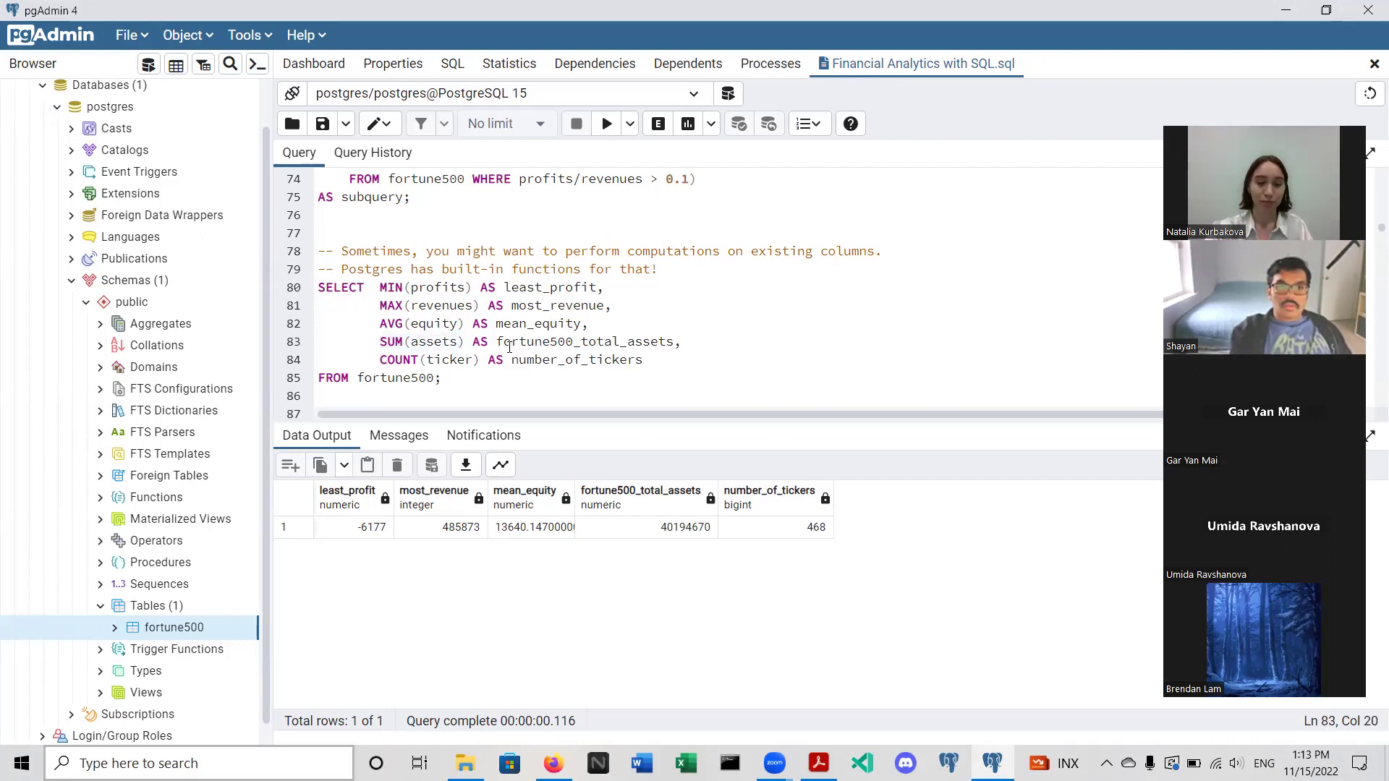
scroll(510, 347, "down", 2)
scroll(509, 347, "up", 1)
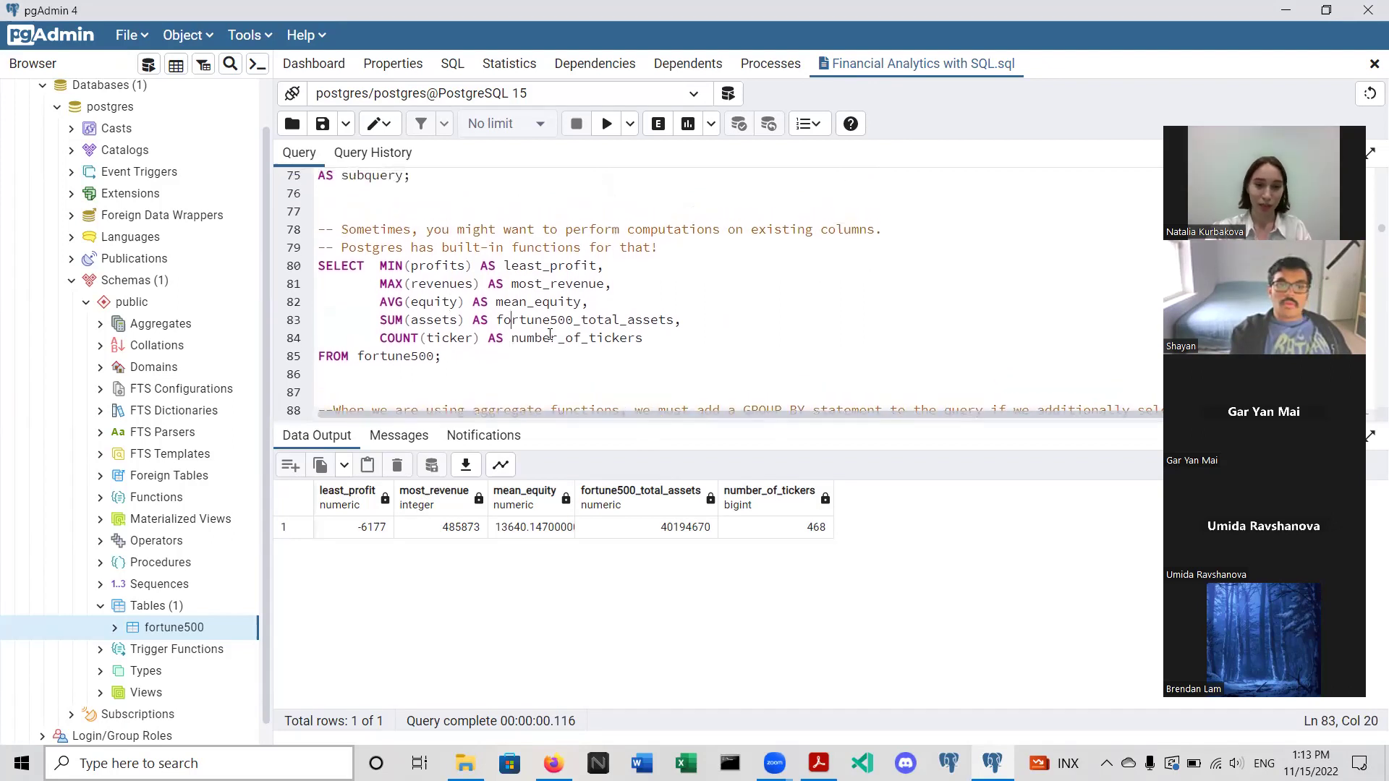
left_click_drag(652, 338, 489, 338)
left_click(591, 340)
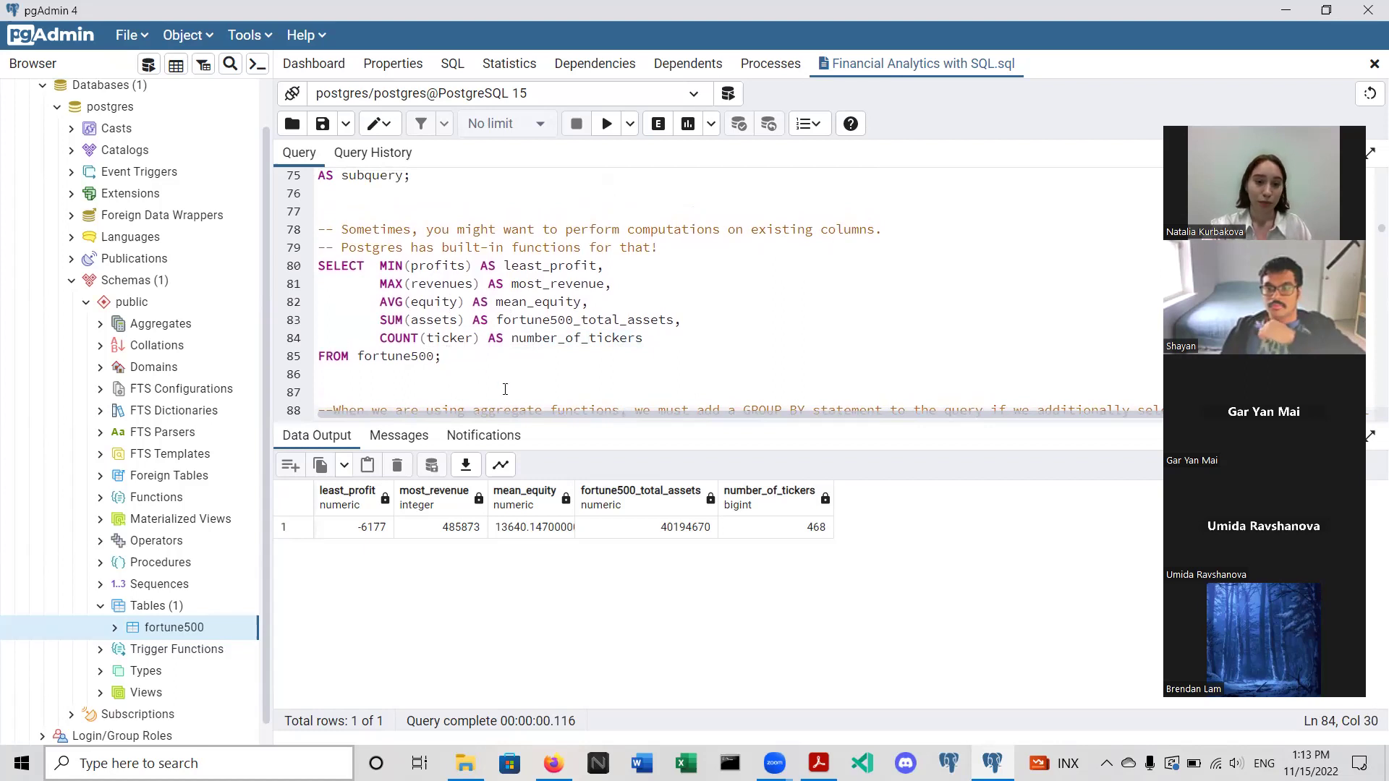
- Examine the GROUP BY comment on line 88 and the sector column and FROM clause of the query on lines 90–95
scroll(505, 389, "down", 4)
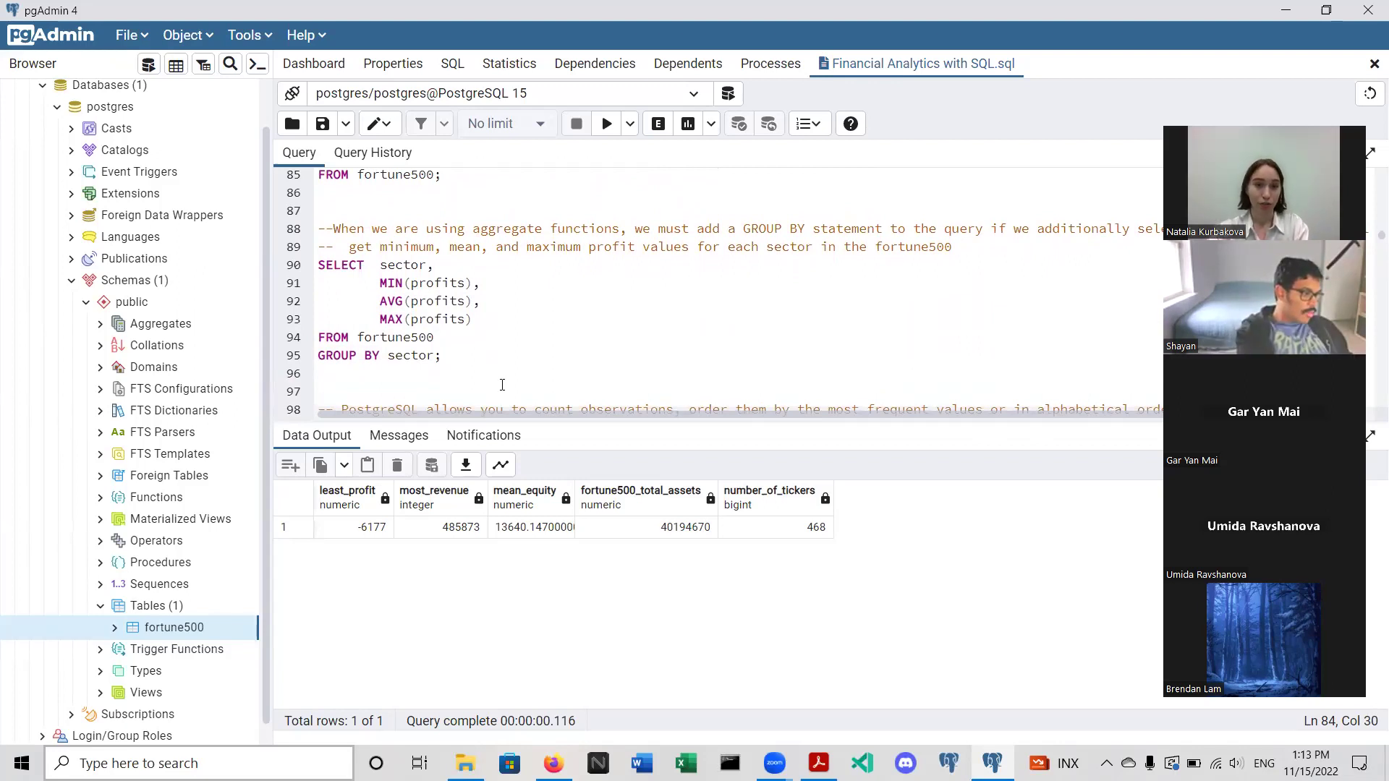
double_click(403, 265)
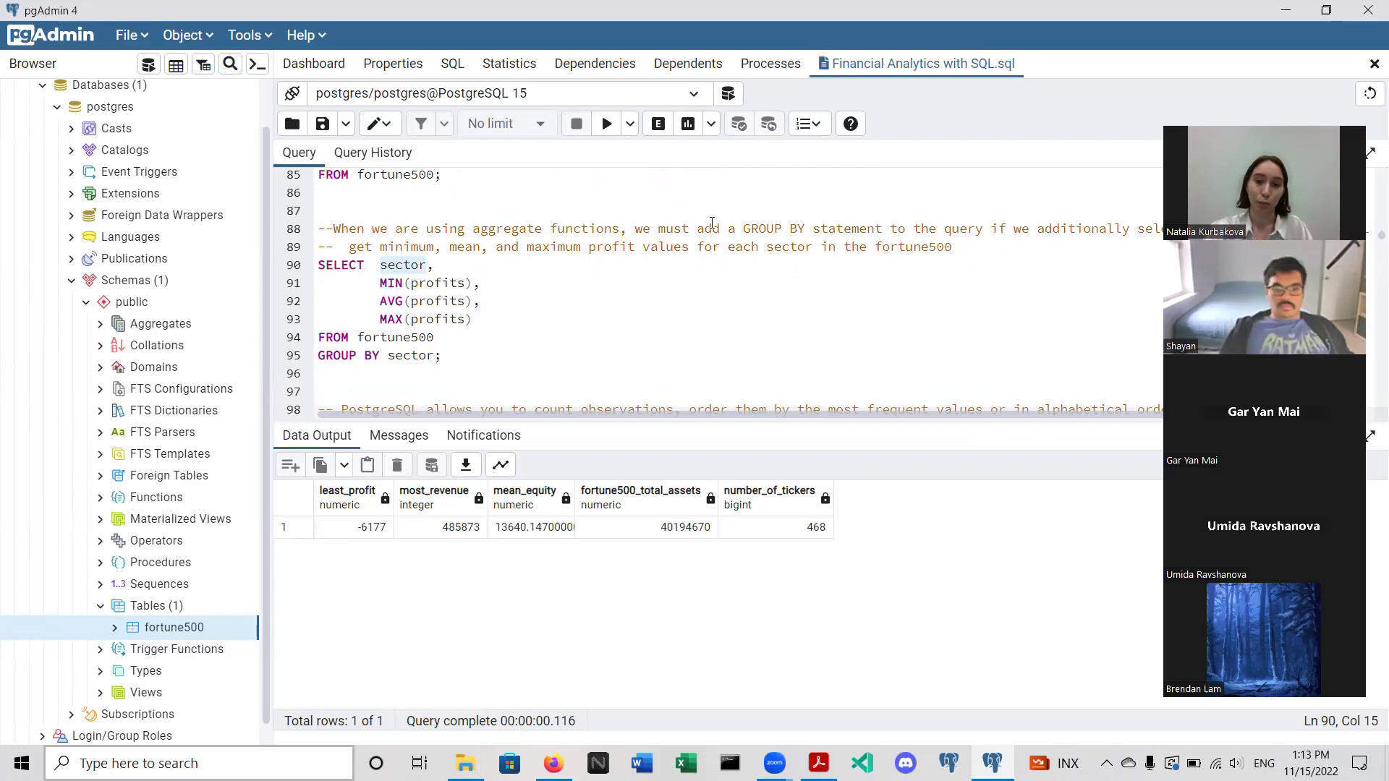
left_click_drag(747, 229, 814, 229)
left_click(819, 271)
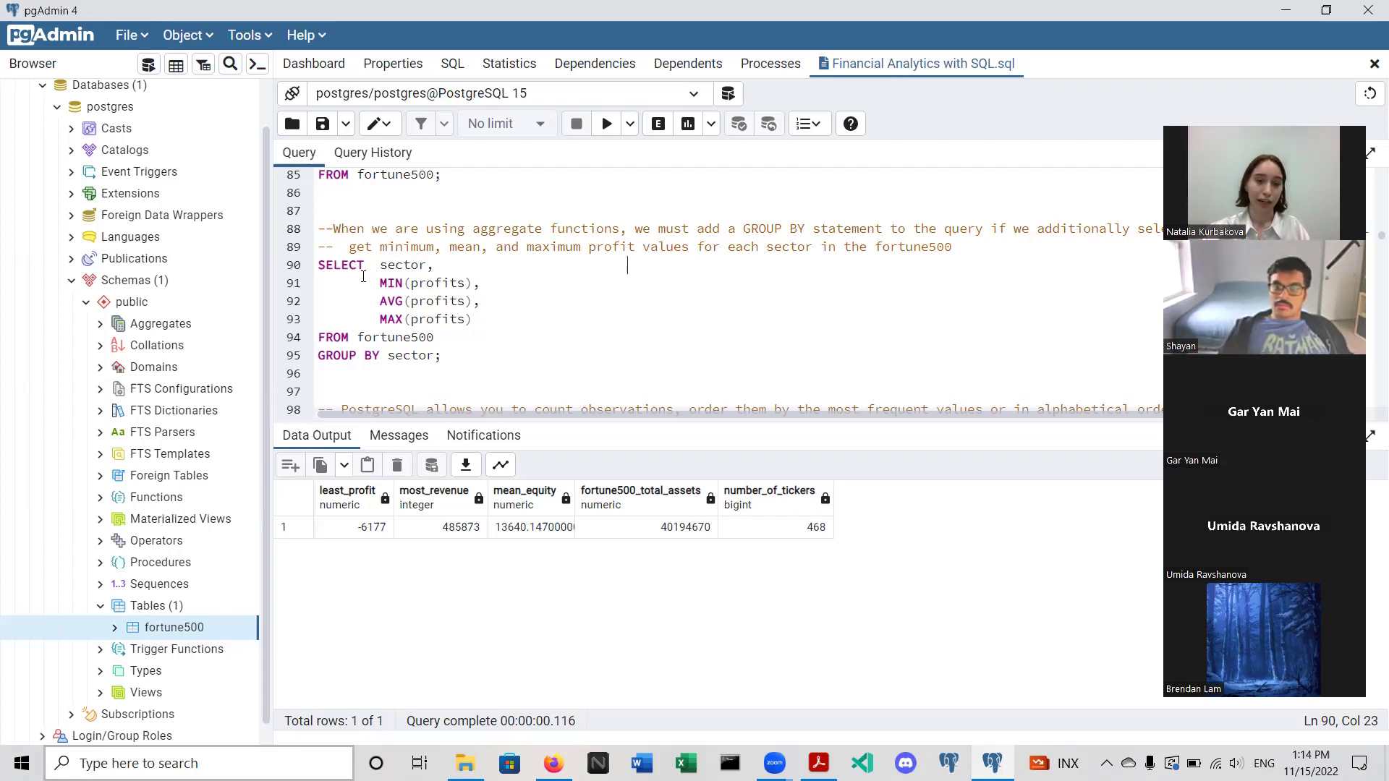
left_click_drag(438, 337, 374, 336)
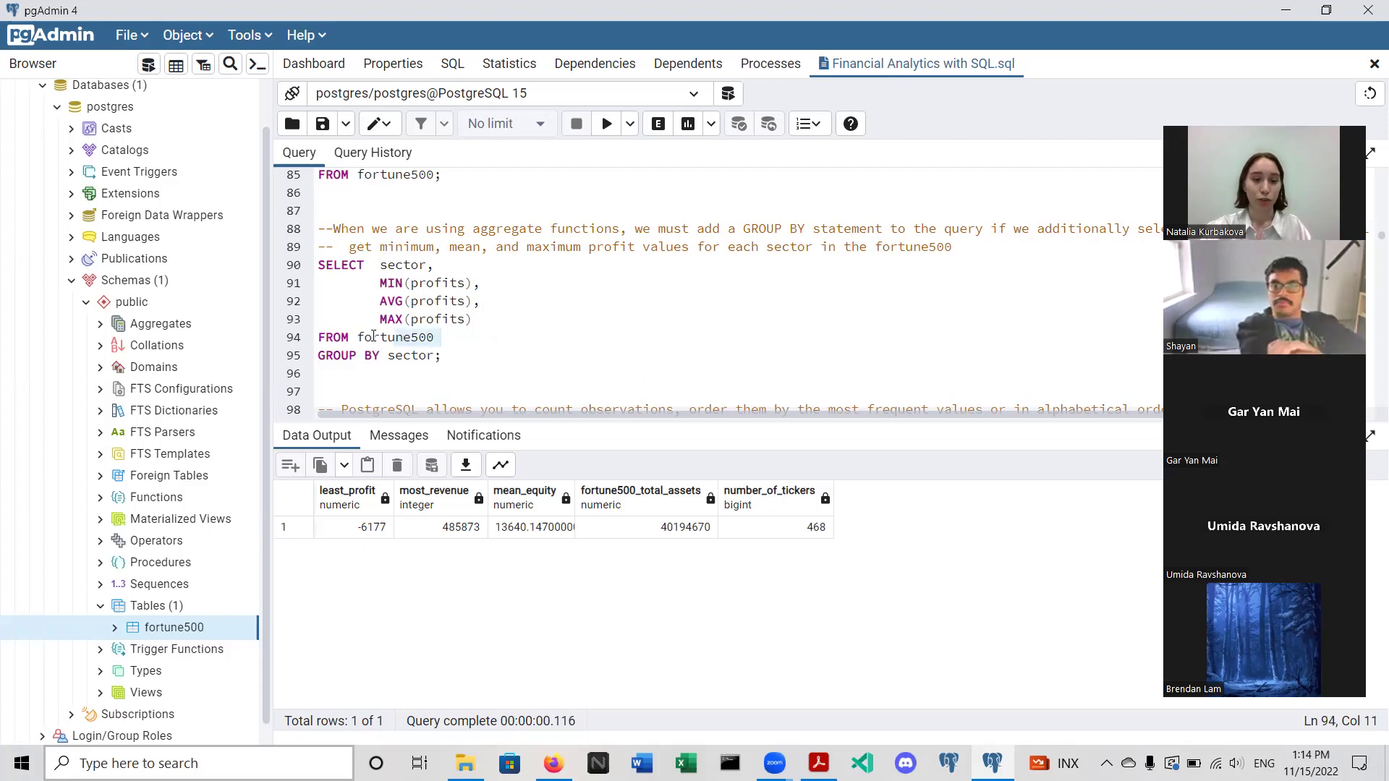
left_click(434, 374)
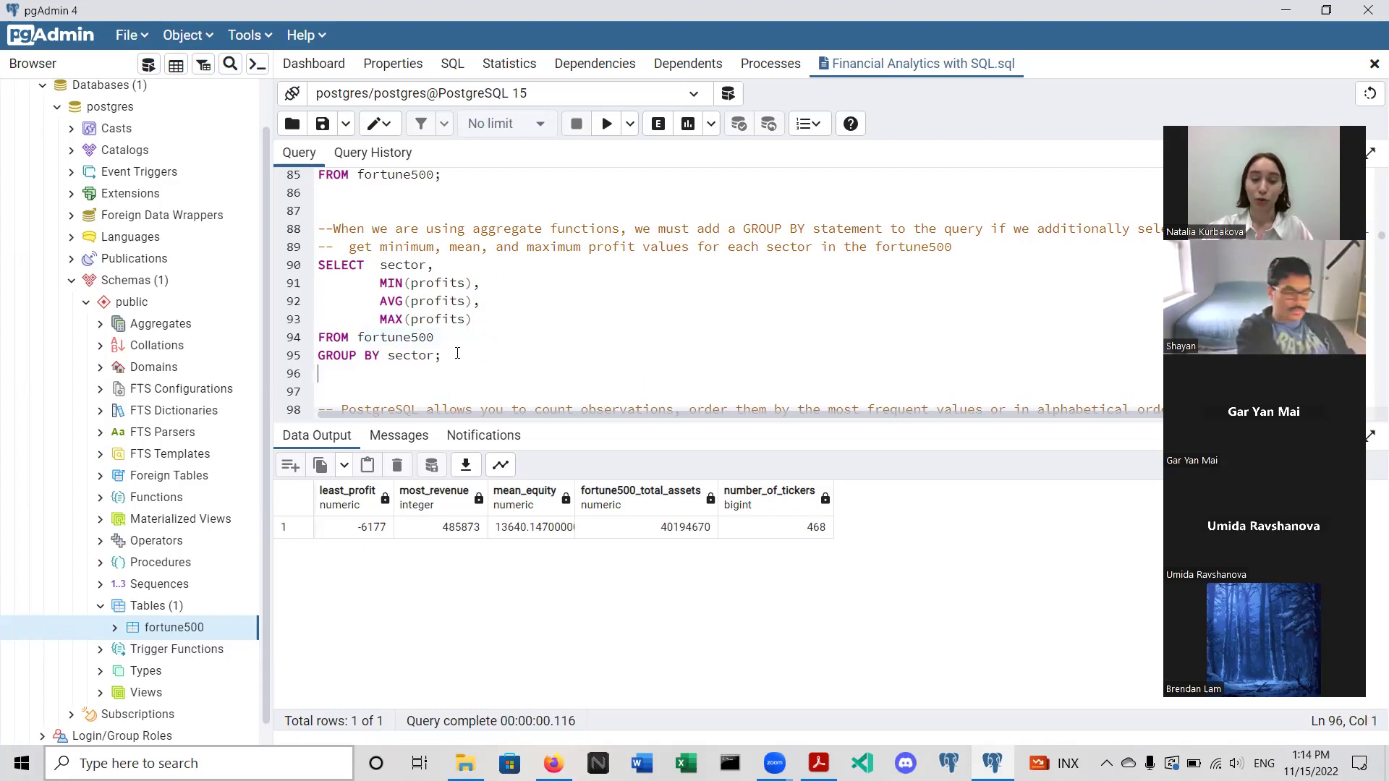
- Run only the query on lines 90–95 that groups MIN, AVG and MAX profits by sector, and browse its result rows
left_click_drag(443, 355, 316, 265)
left_click(607, 123)
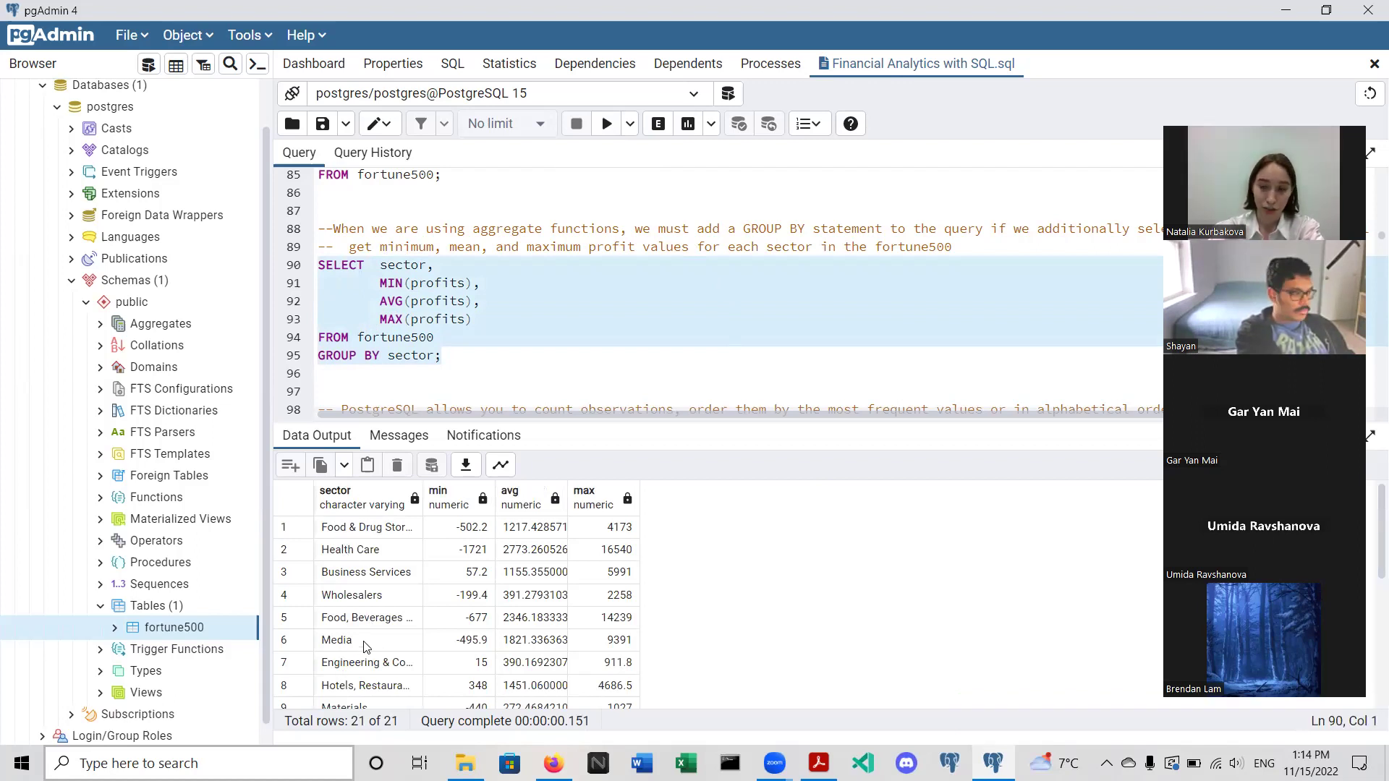
scroll(363, 646, "down", 4)
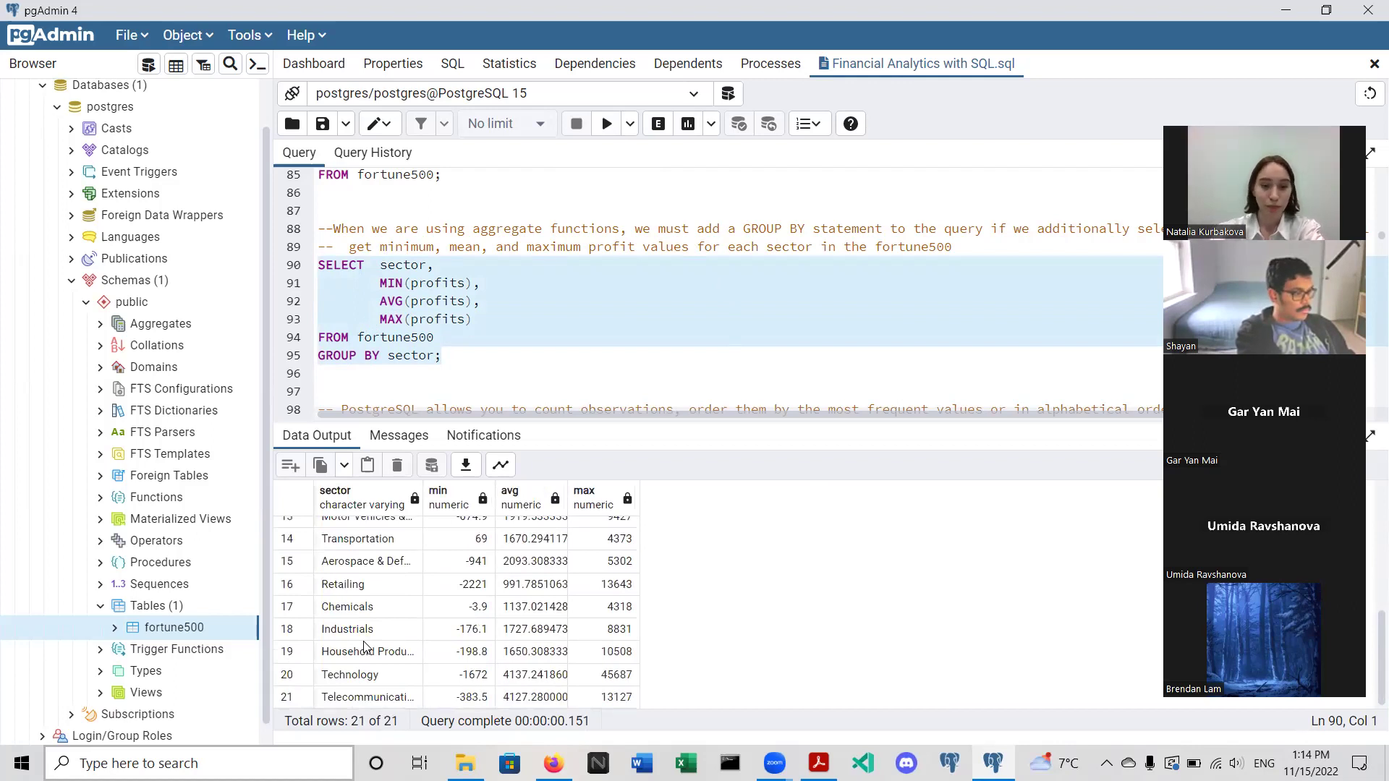
scroll(363, 646, "up", 4)
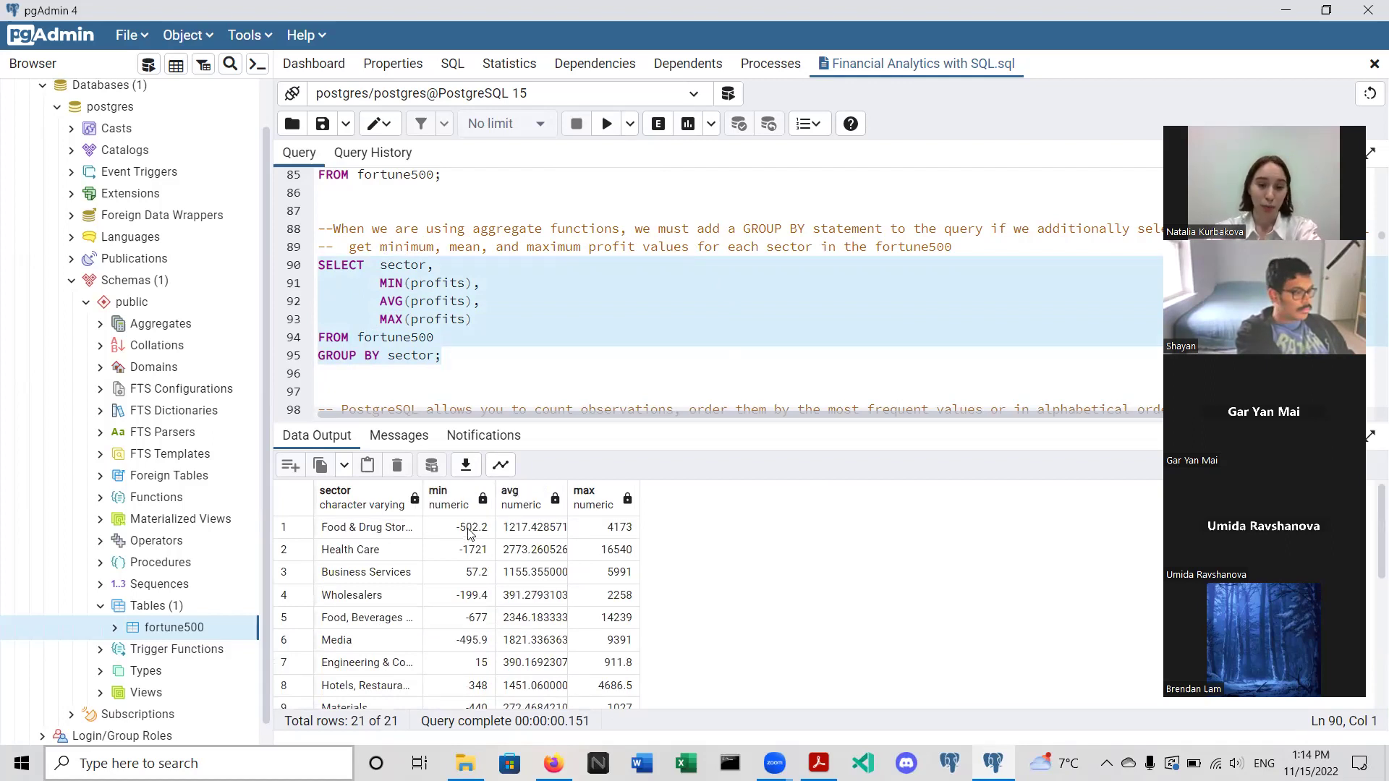
scroll(605, 544, "down", 4)
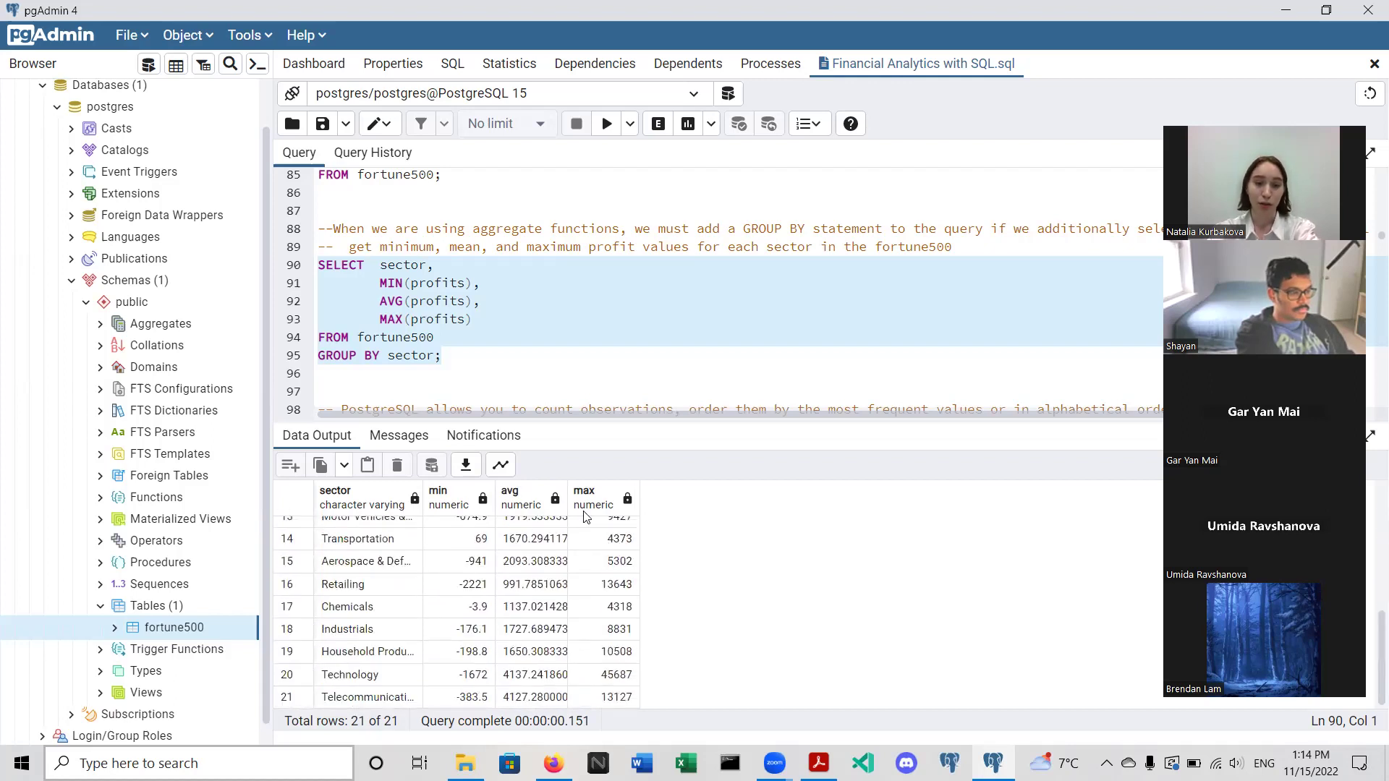
- Run only the query on lines 102–103 that counts fortune500 companies per sector in descending order of count
scroll(538, 353, "down", 2)
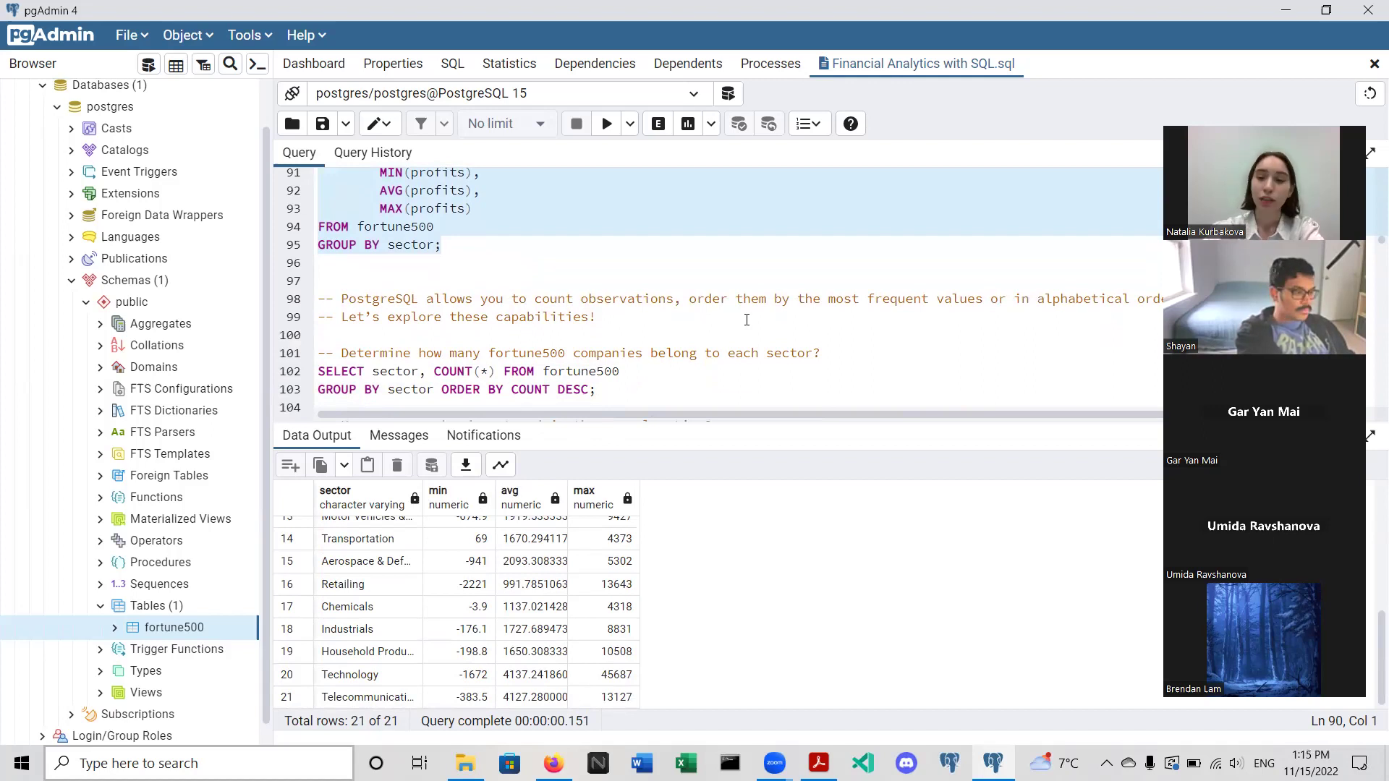
scroll(747, 320, "down", 2)
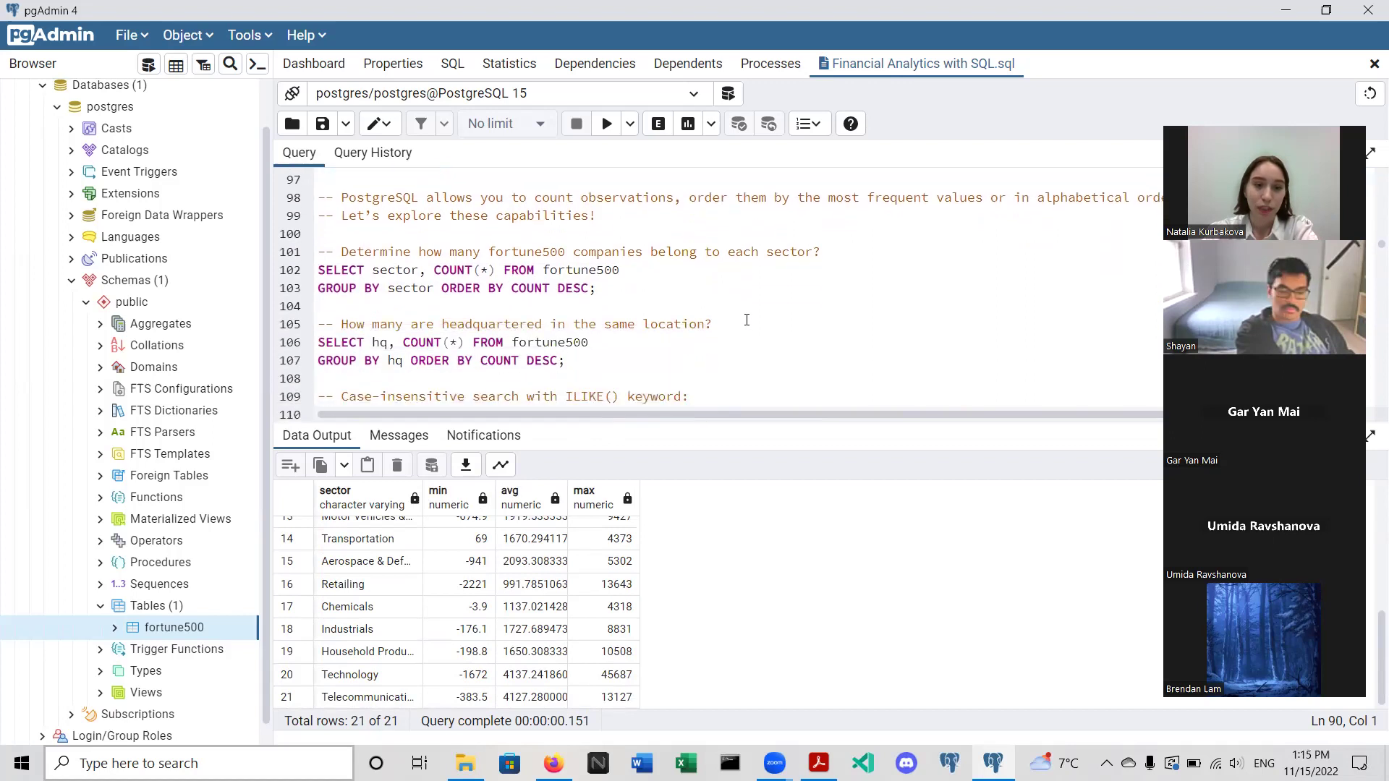
scroll(747, 319, "down", 1)
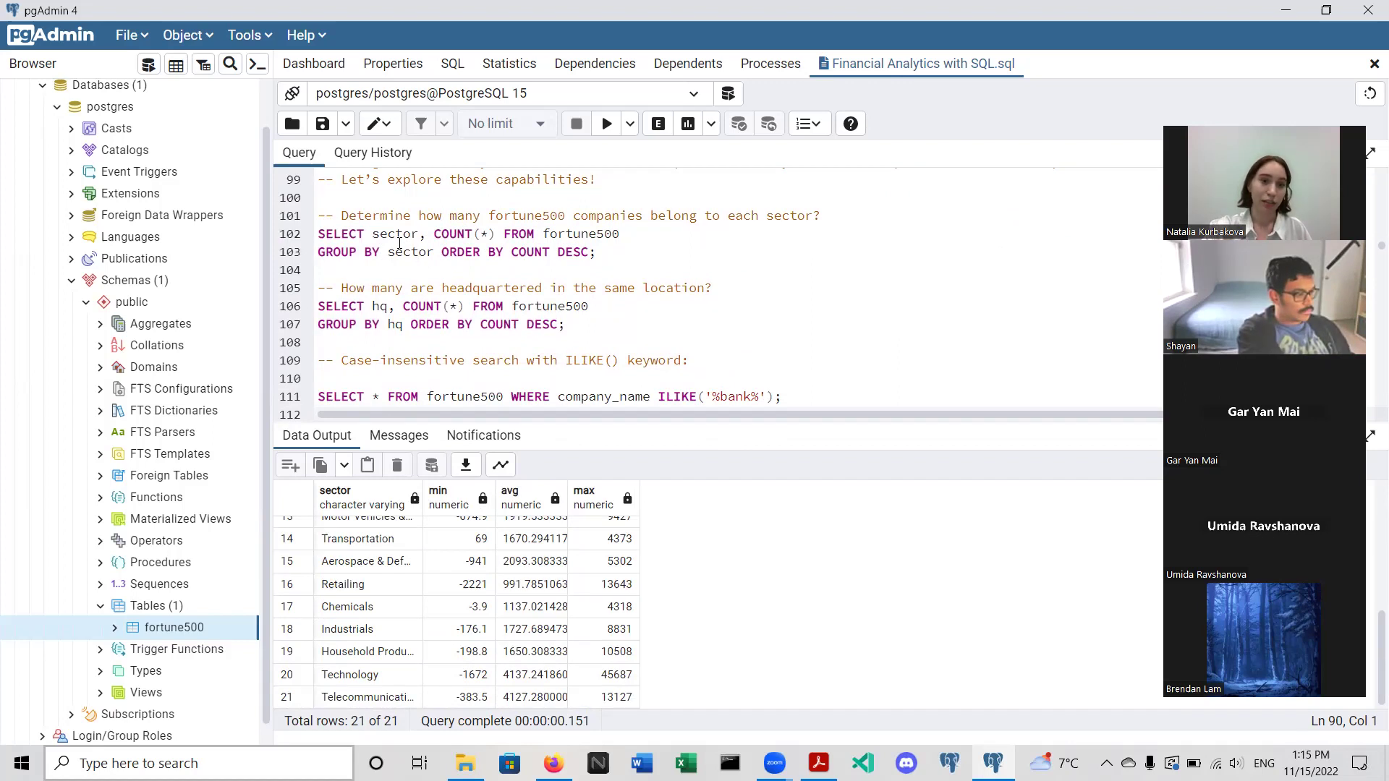
left_click_drag(435, 235, 499, 234)
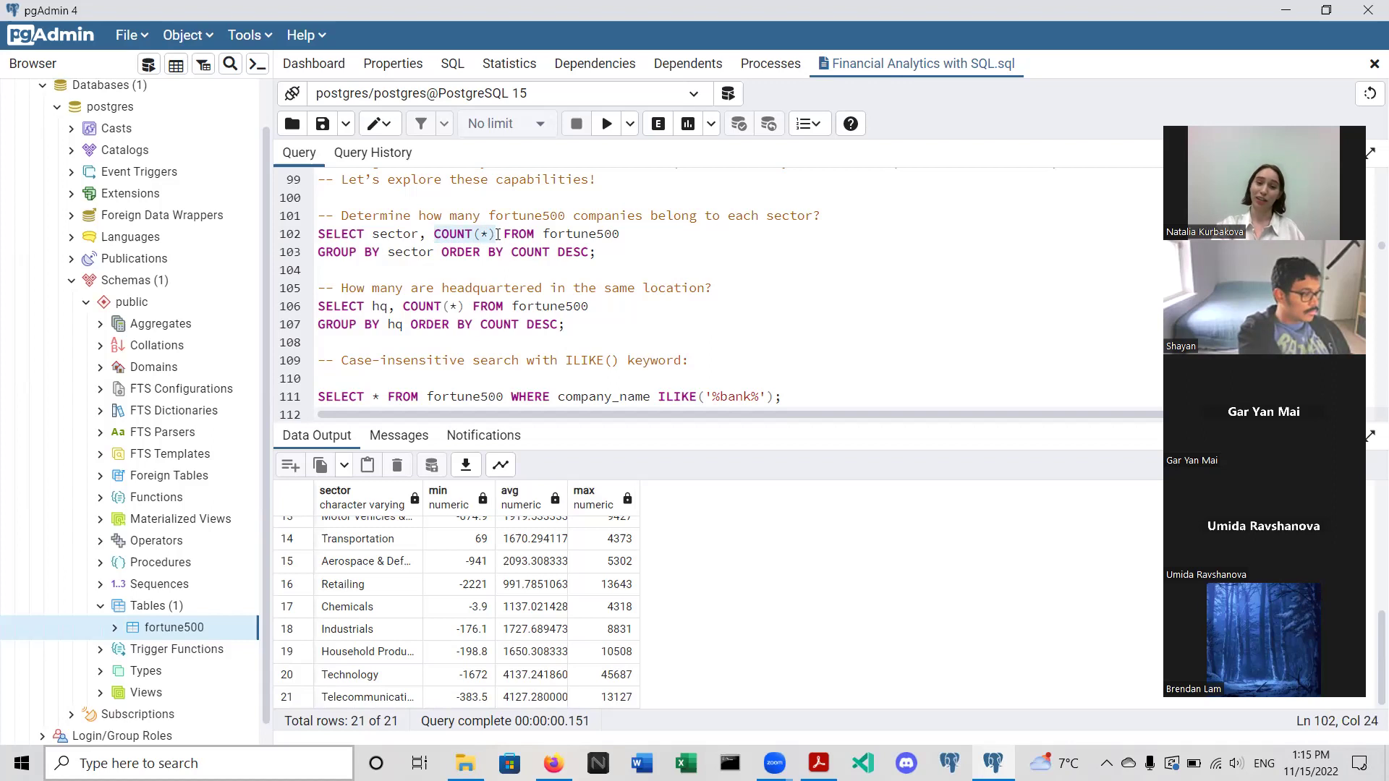
left_click_drag(596, 252, 312, 241)
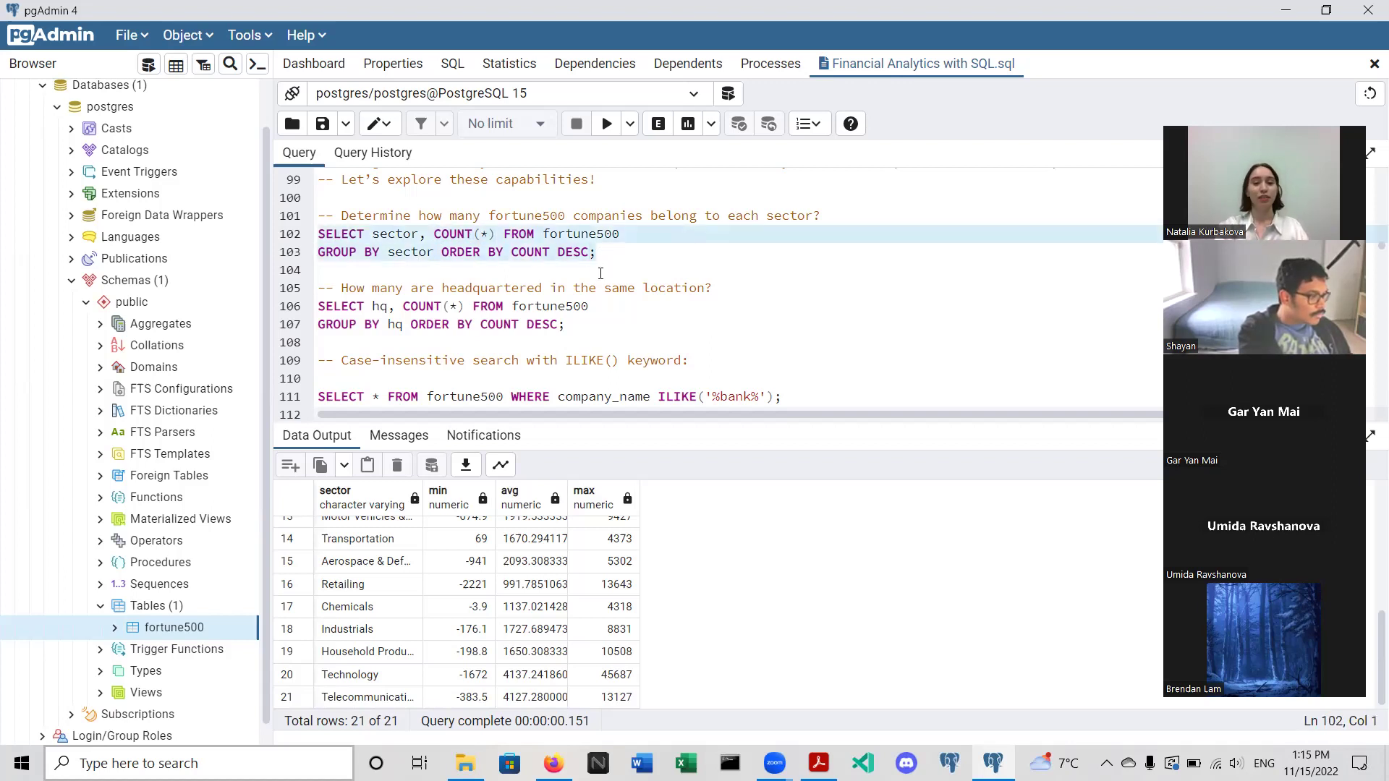
left_click(606, 128)
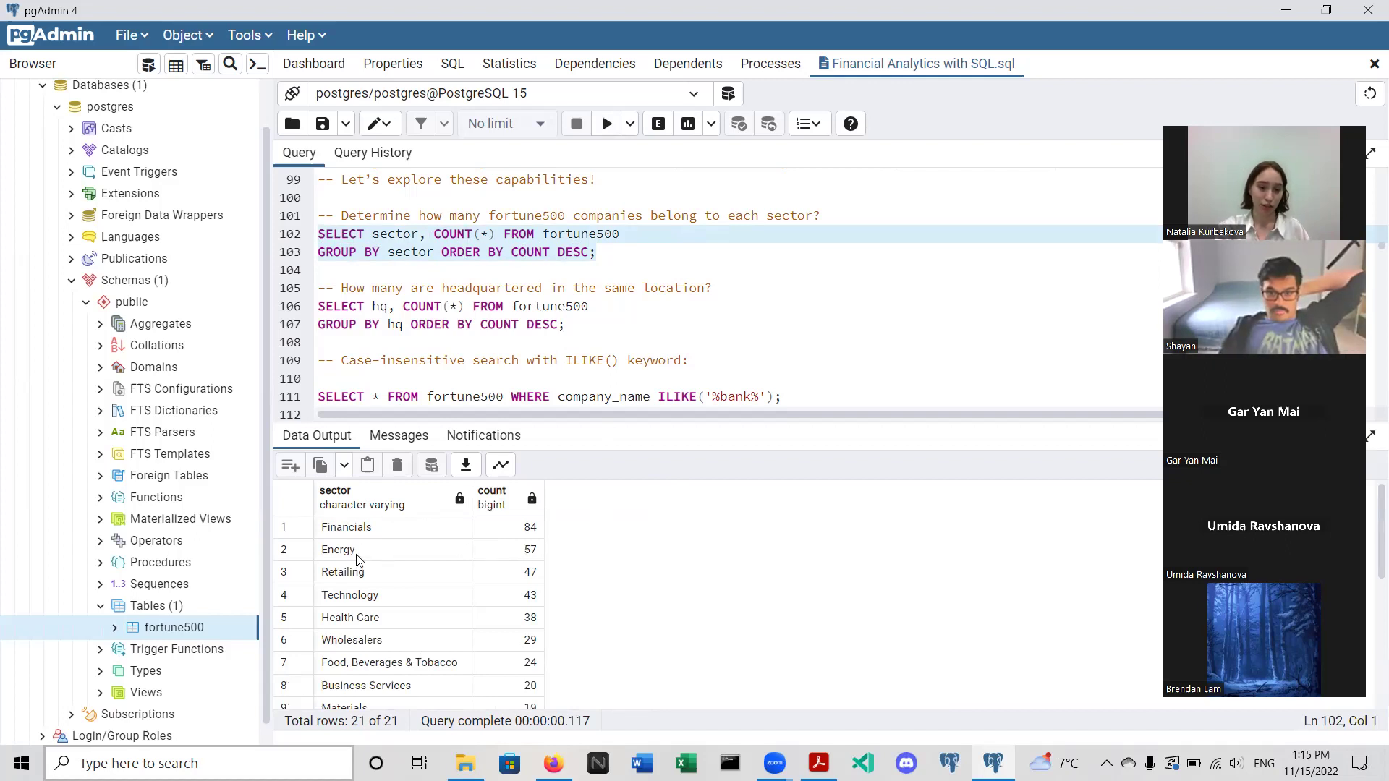
- Run only the query on lines 106–107 that counts companies per hq location in descending order of count
left_click(586, 326)
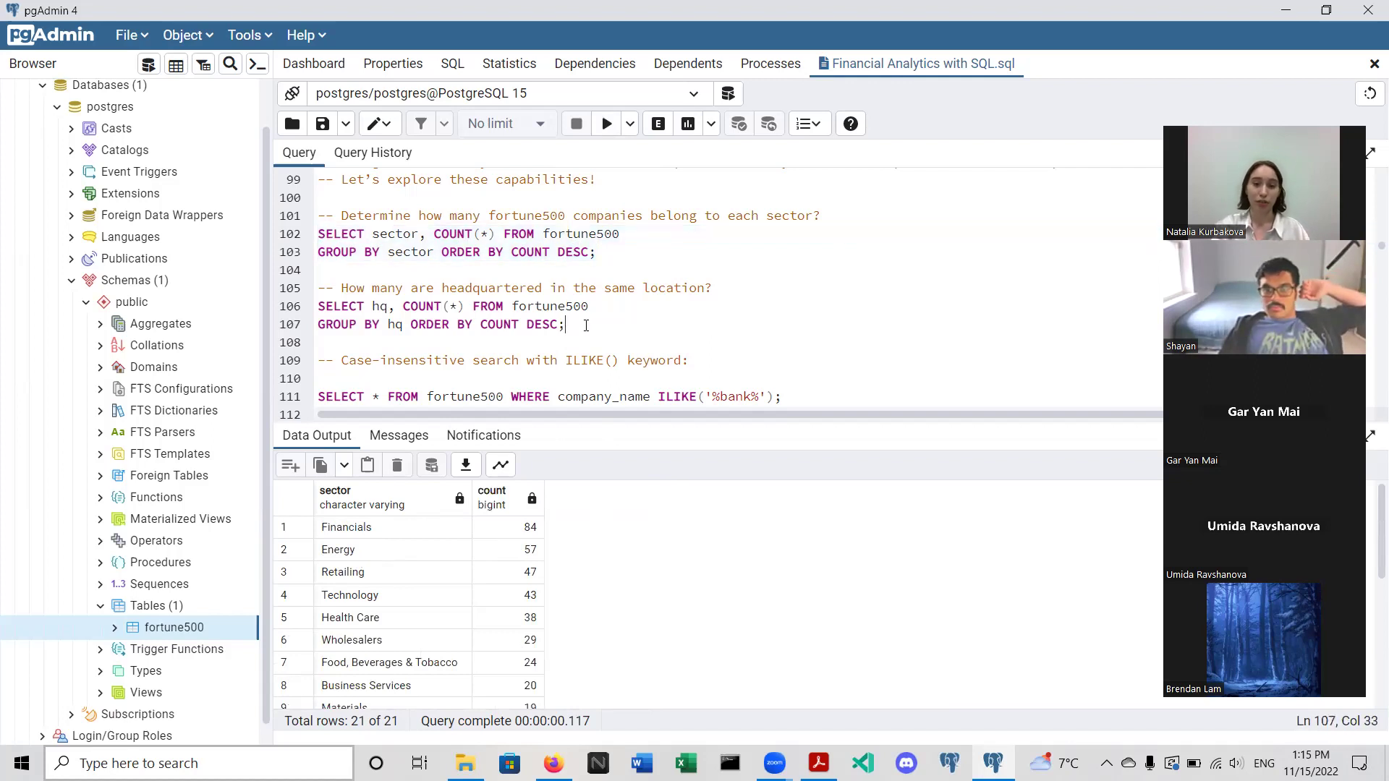
key("shift+Up")
key("shift+Home")
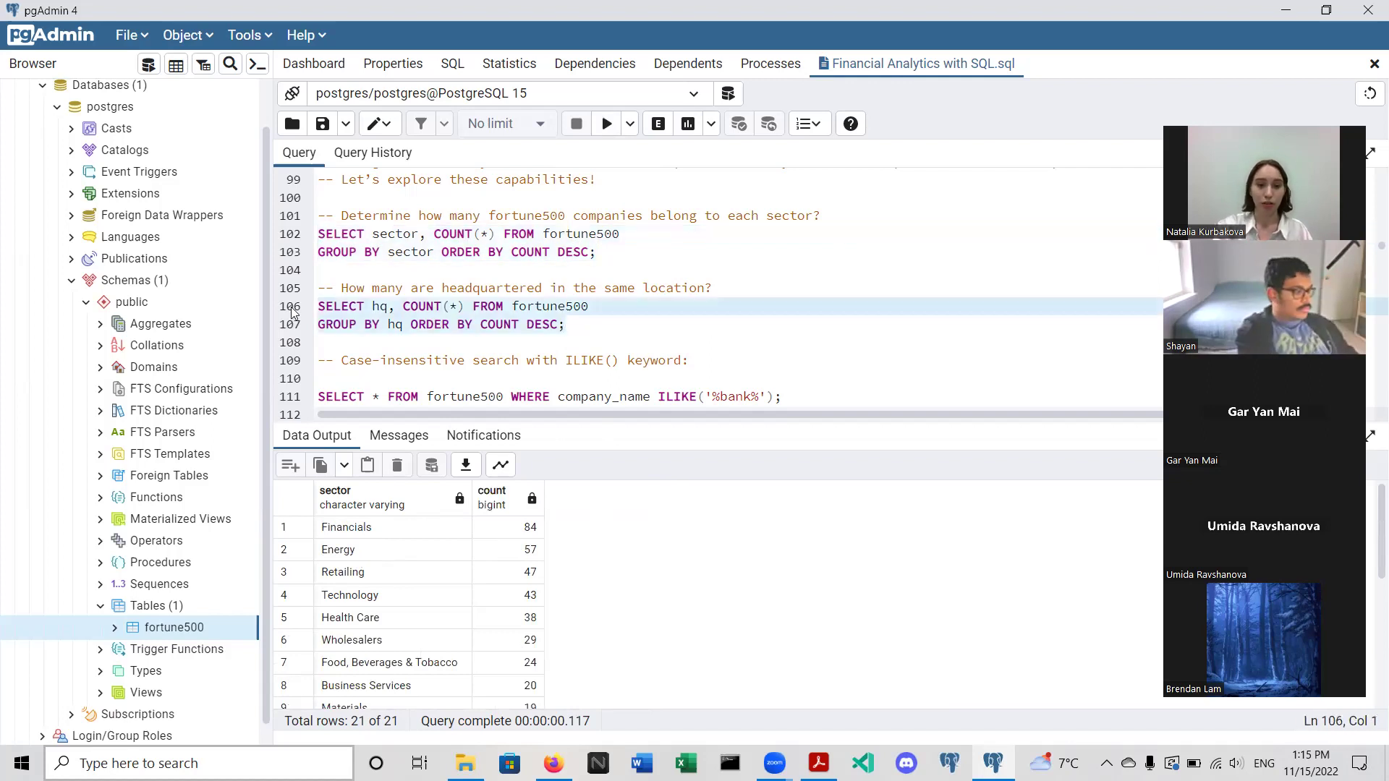
left_click(607, 124)
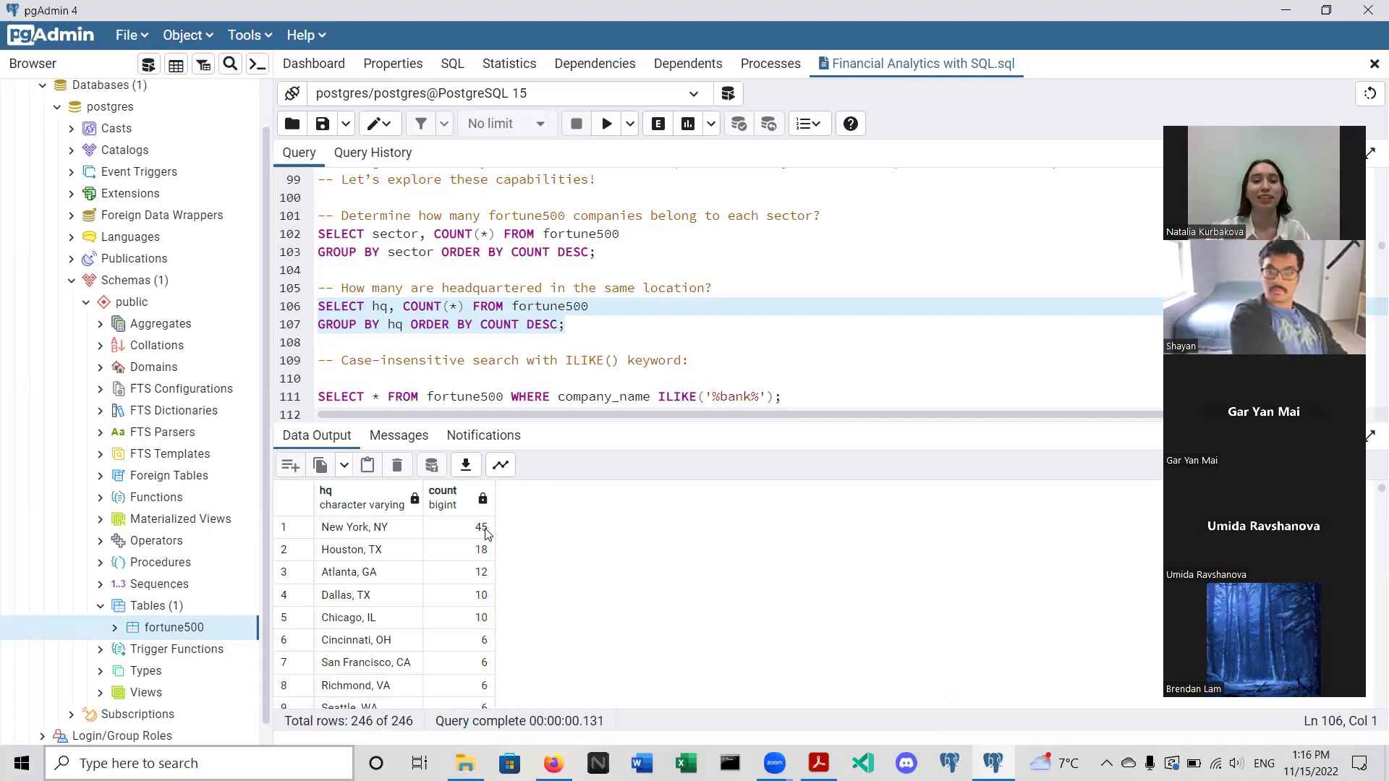
- Examine the case-insensitive search query on line 111 that filters company_name with ILIKE('%bank%')
left_click(591, 360)
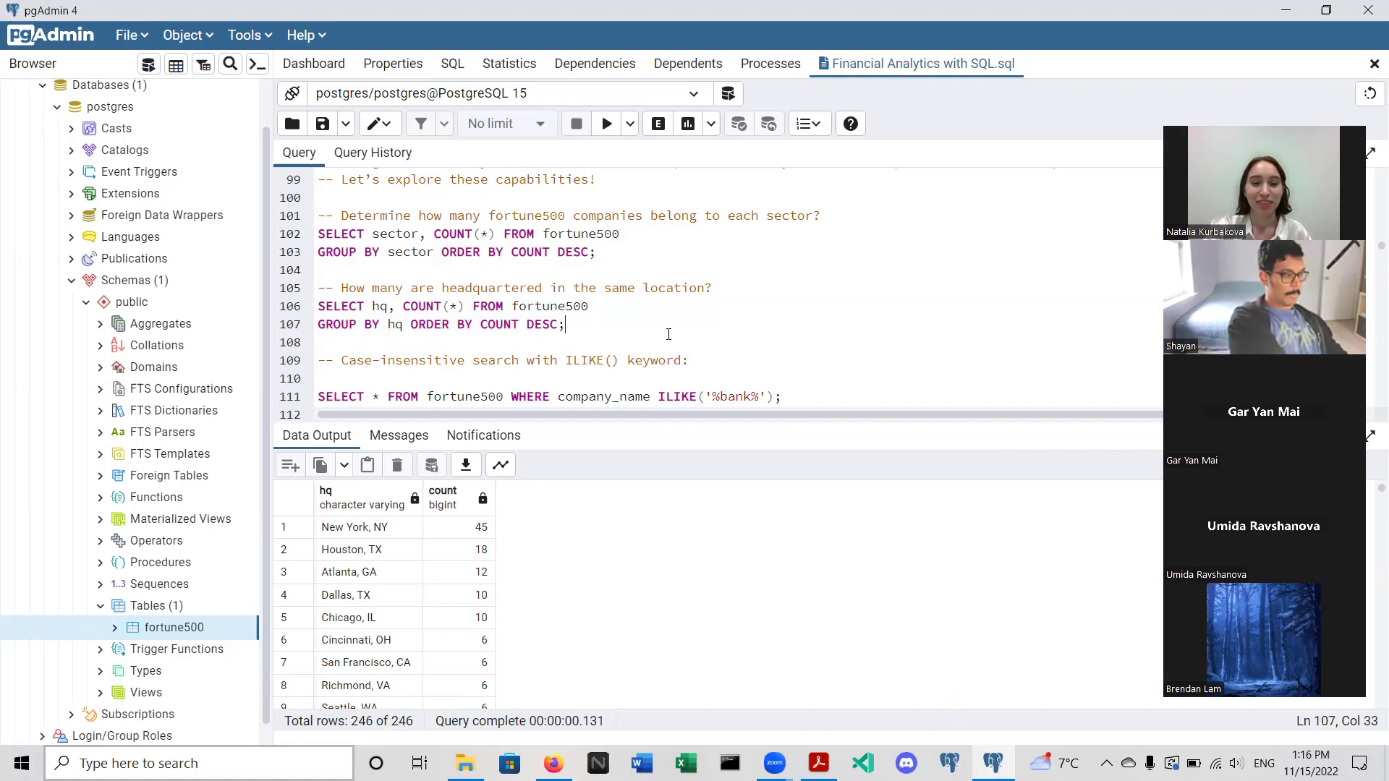
scroll(668, 334, "down", 3)
scroll(669, 333, "up", 2)
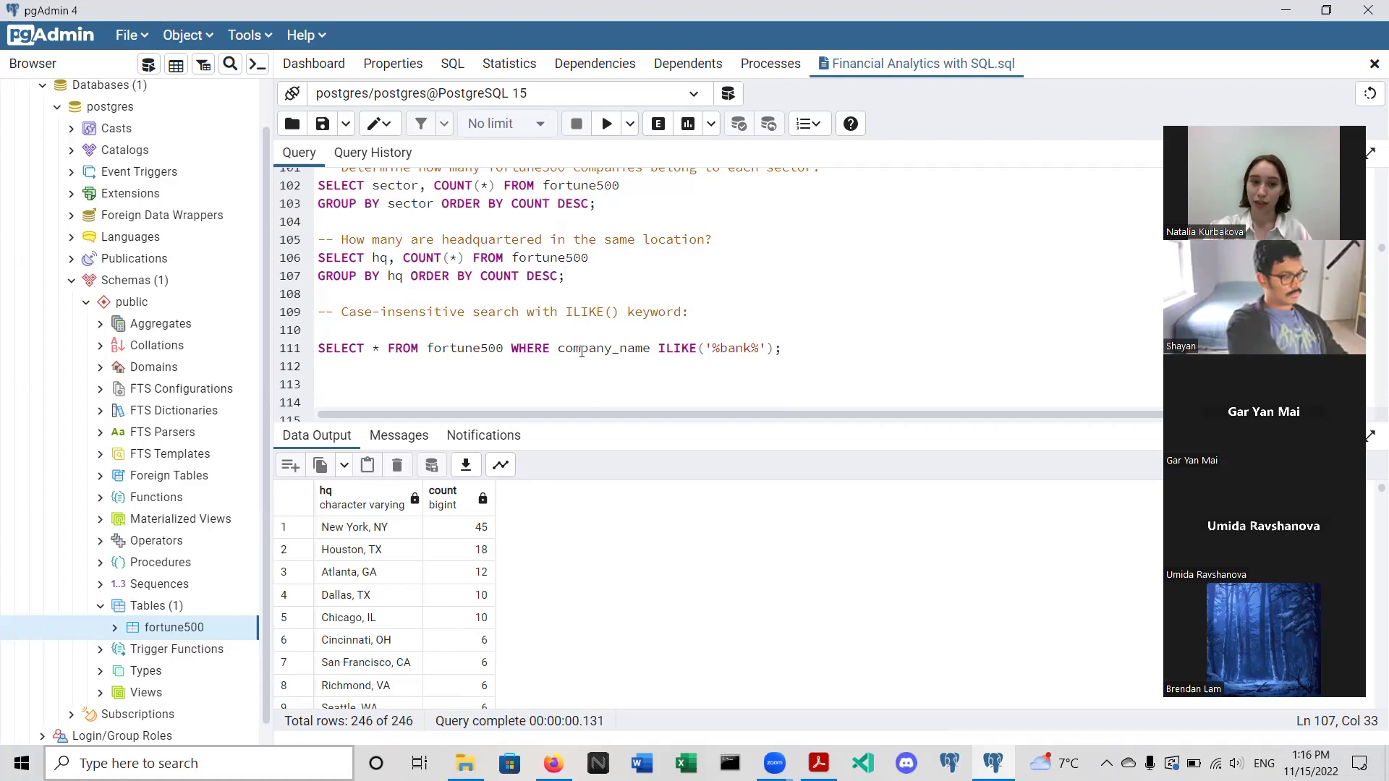
- Examine the WHERE clause on line 111, focusing on company_name, the ILIKE keyword and the % wildcards around bank
left_click(534, 348)
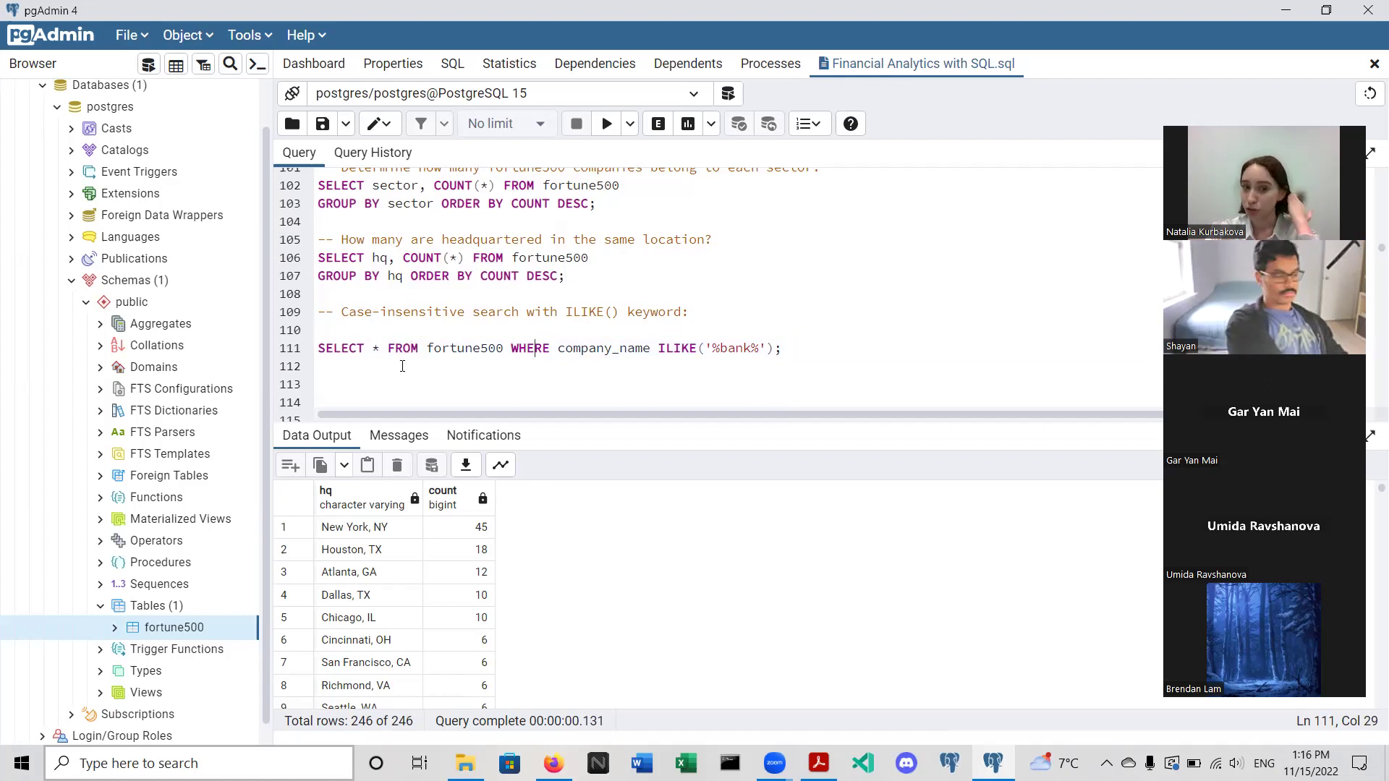
left_click_drag(512, 348, 784, 349)
left_click(632, 348)
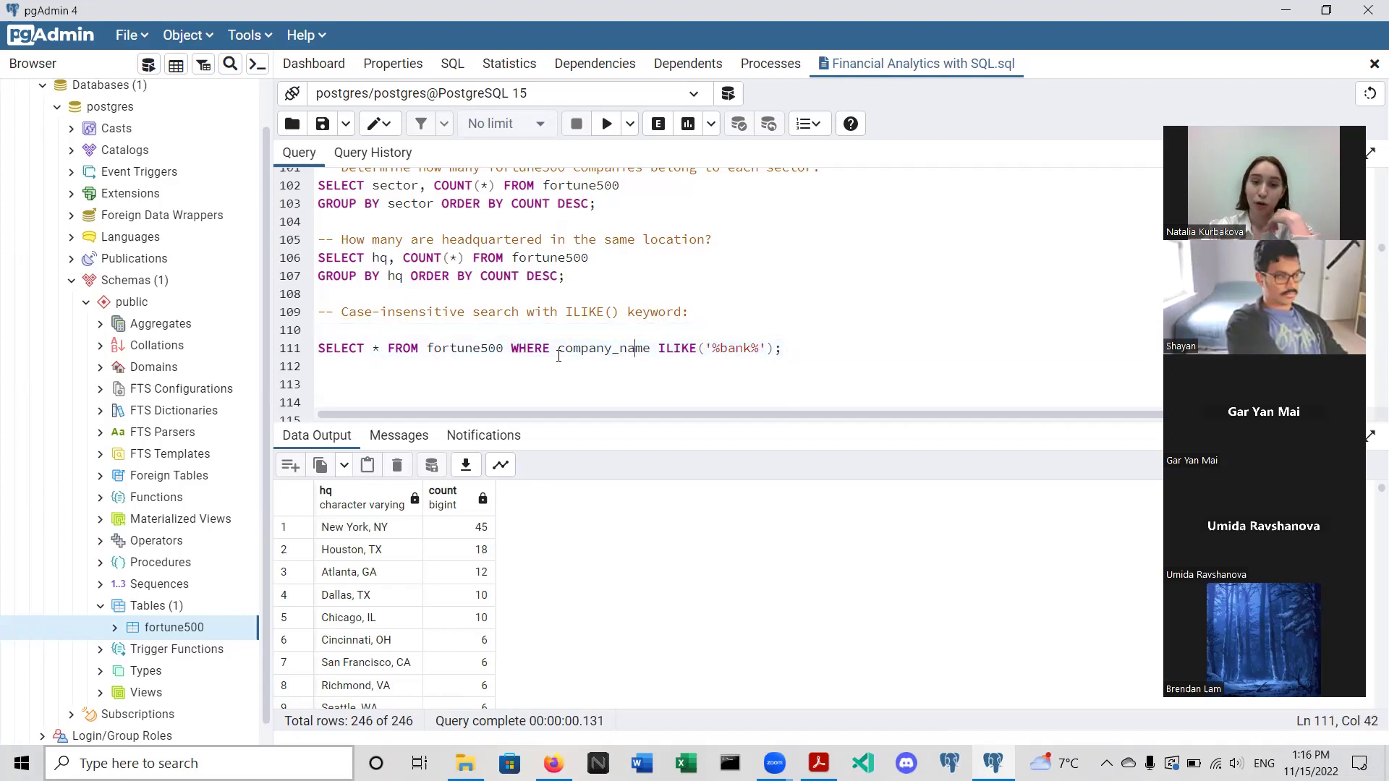
left_click_drag(558, 348, 702, 348)
left_click(653, 348)
left_click(659, 348)
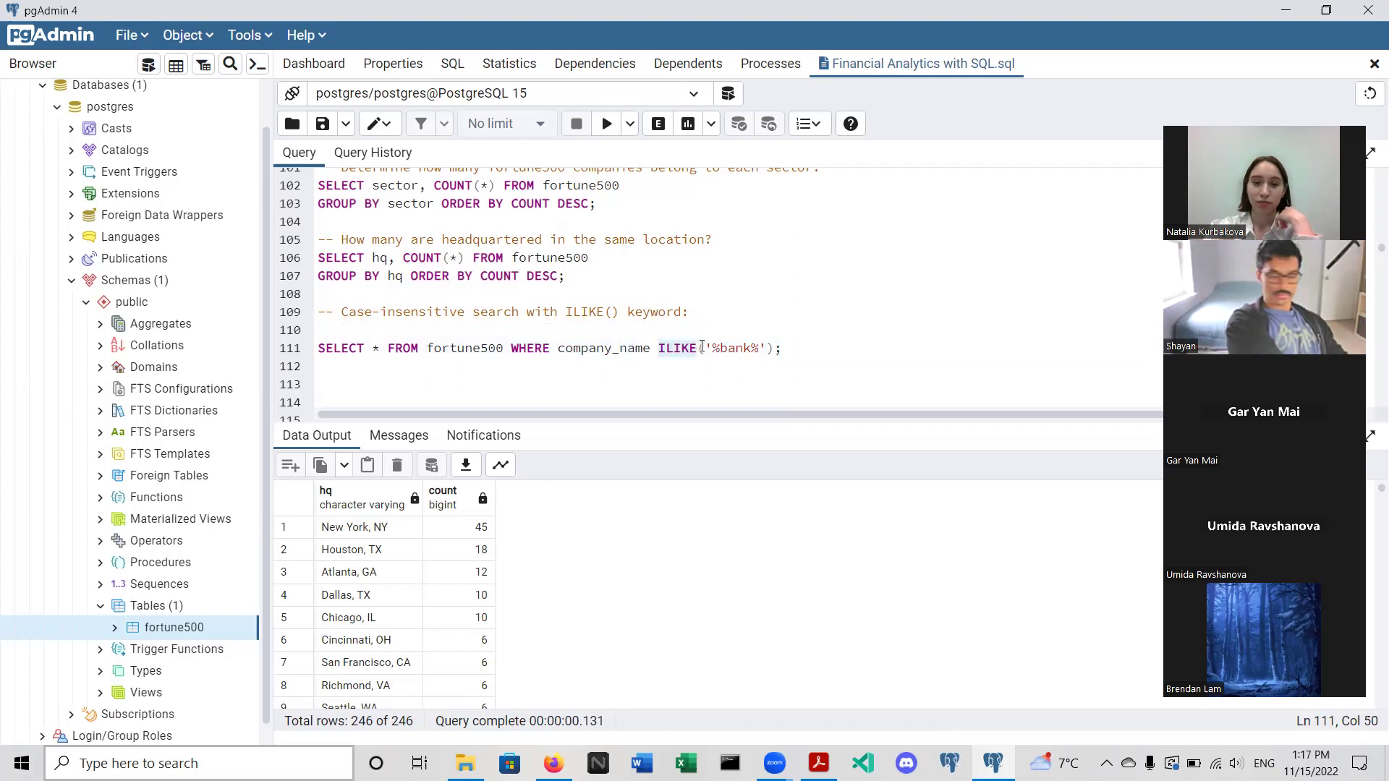
left_click(720, 348)
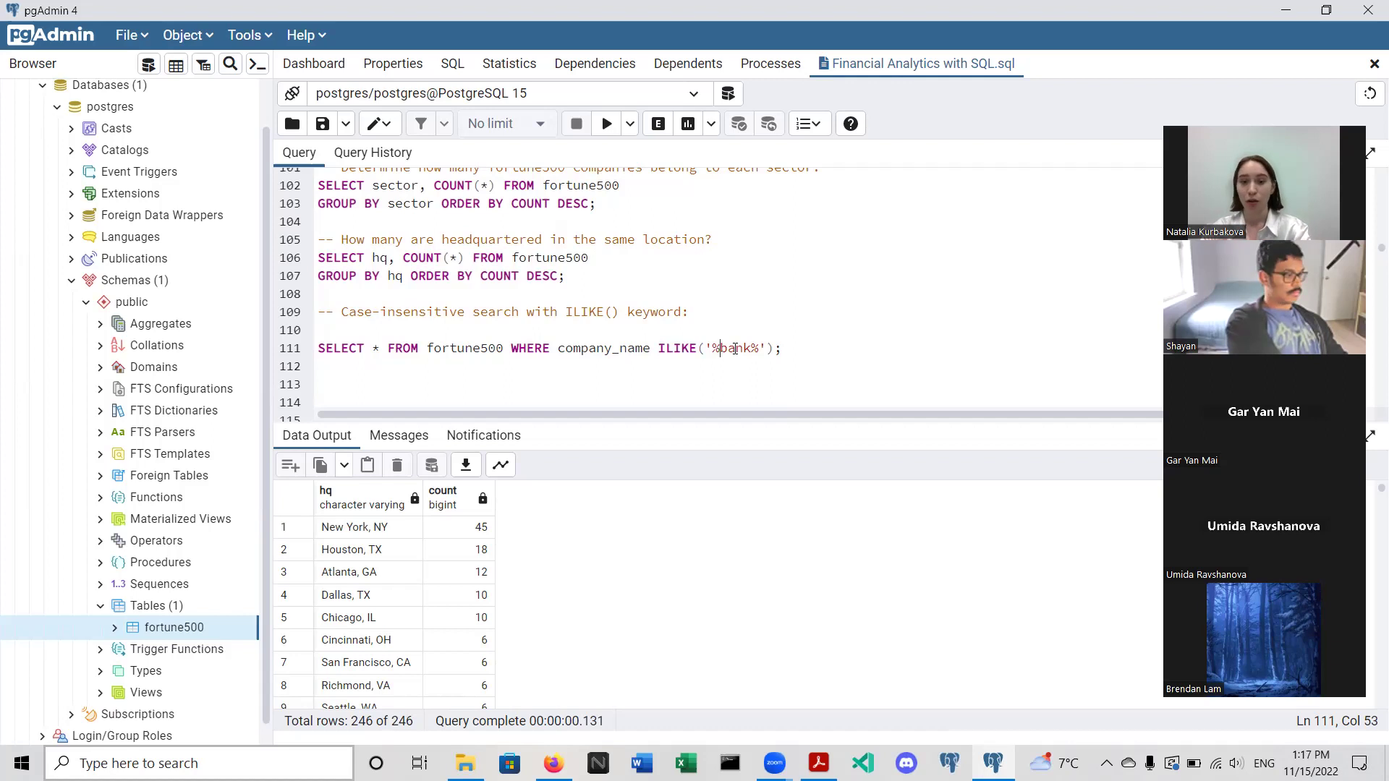
left_click_drag(724, 349, 745, 350)
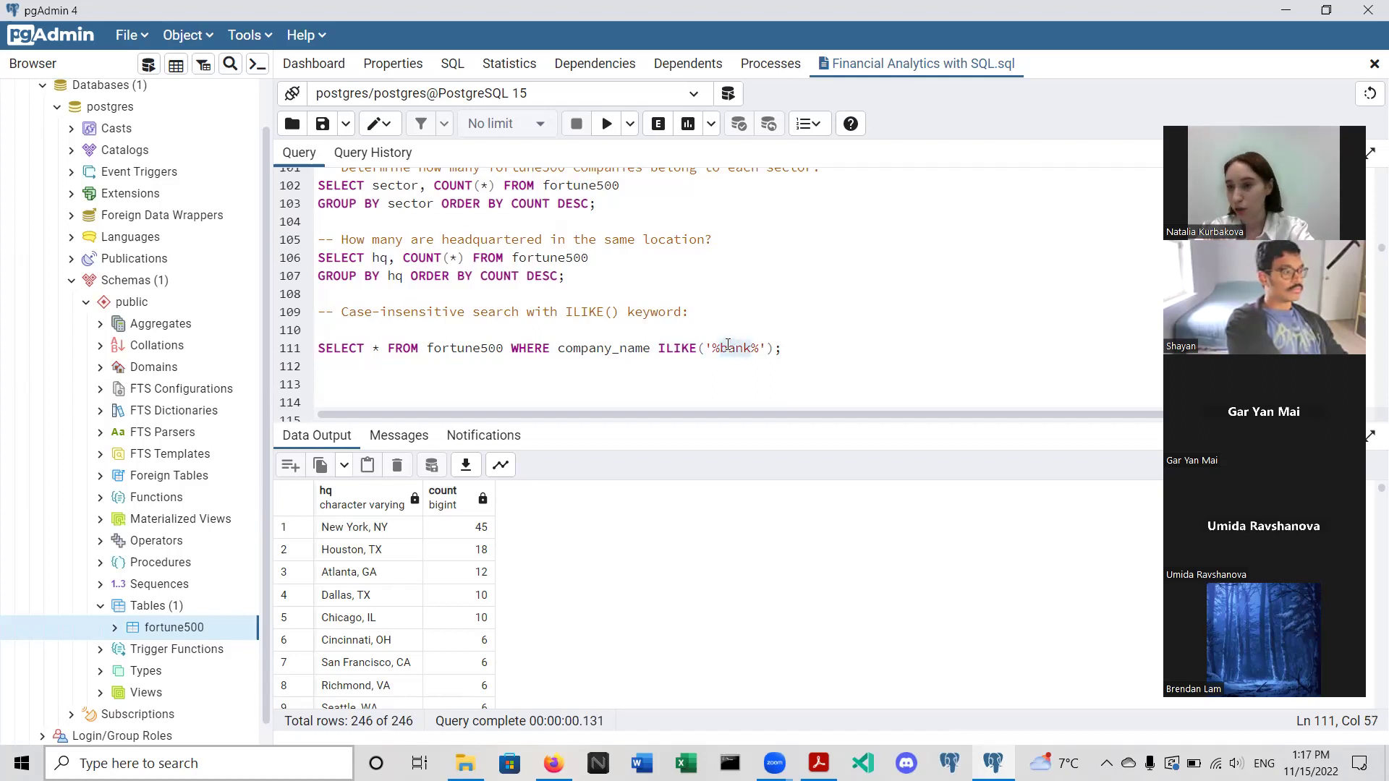
left_click(716, 348)
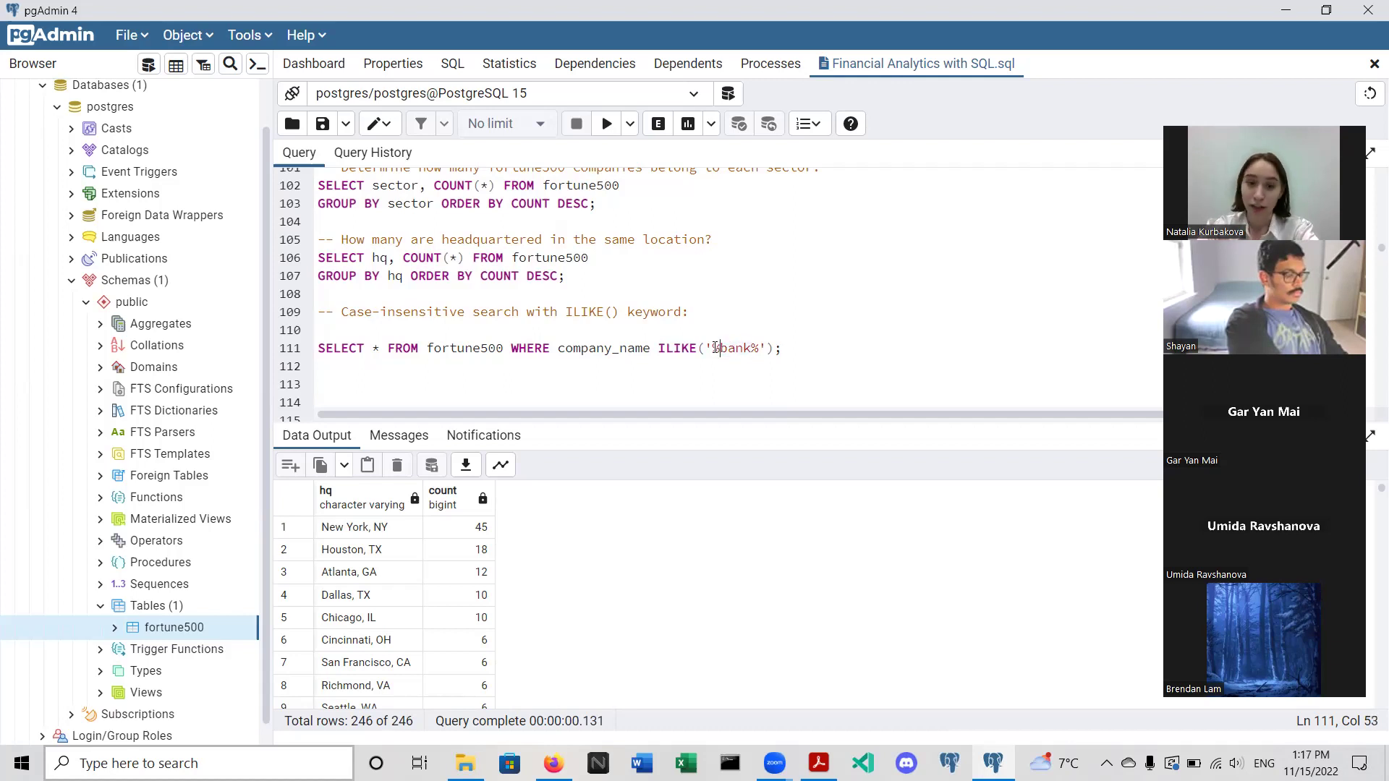
left_click(720, 350)
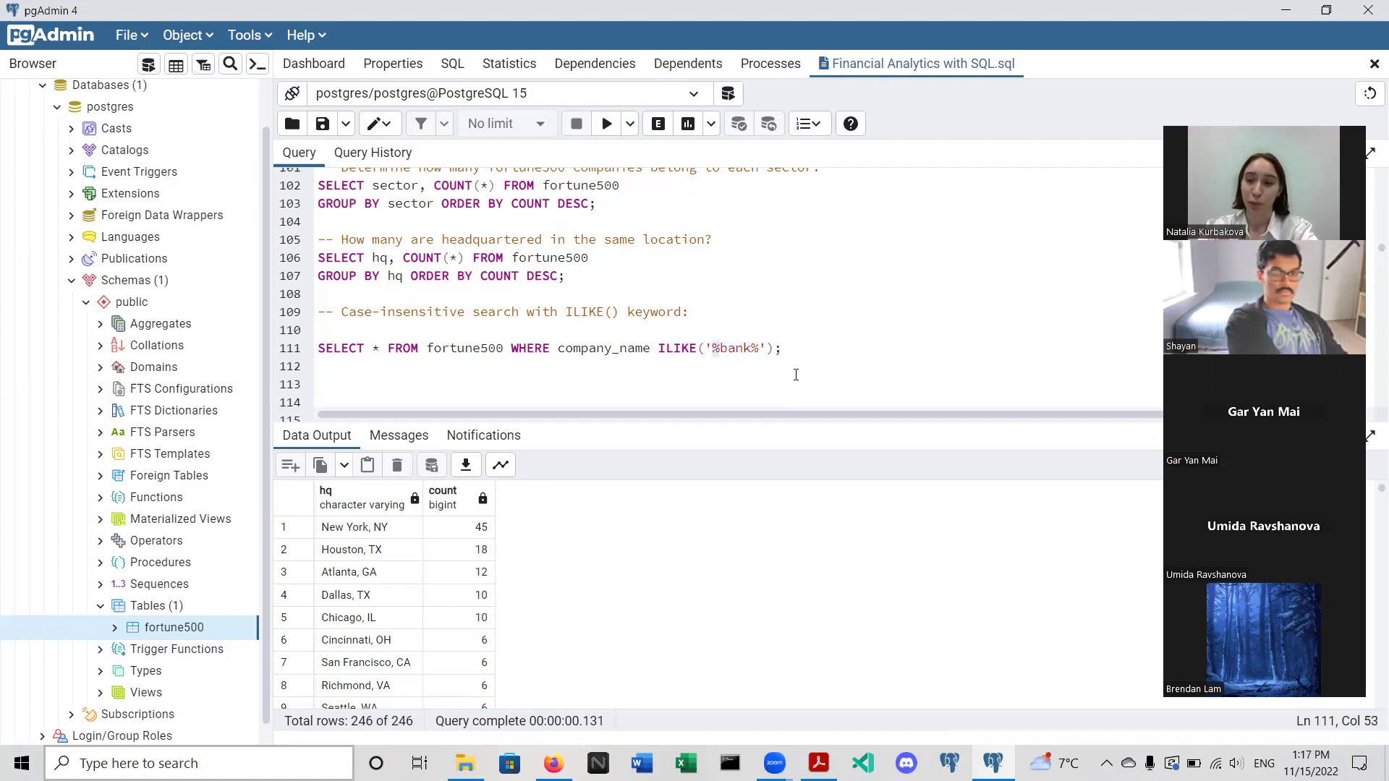
left_click(759, 355)
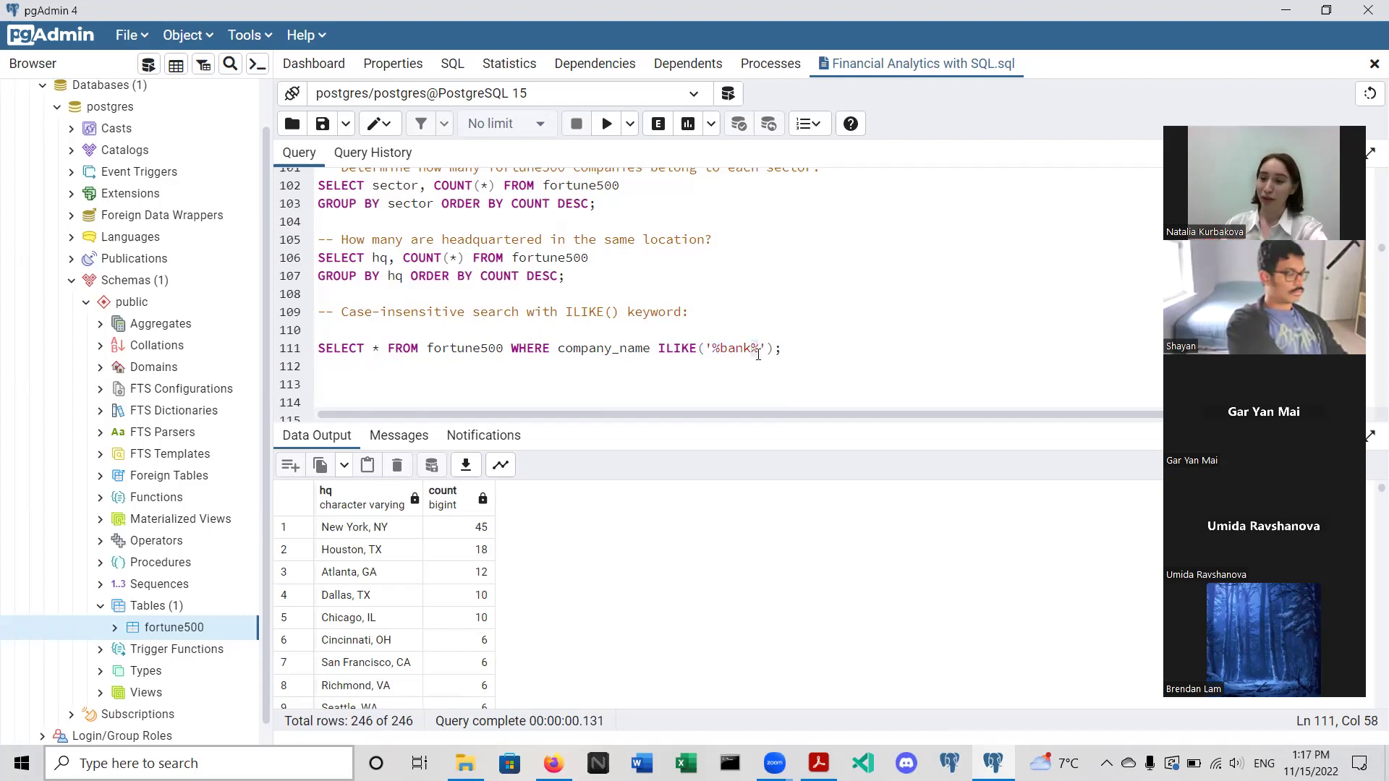
- Run only the ILIKE('%bank%') query on line 111, widen the company_name result column, and review the matches against the closing % wildcard
triple_click(731, 348)
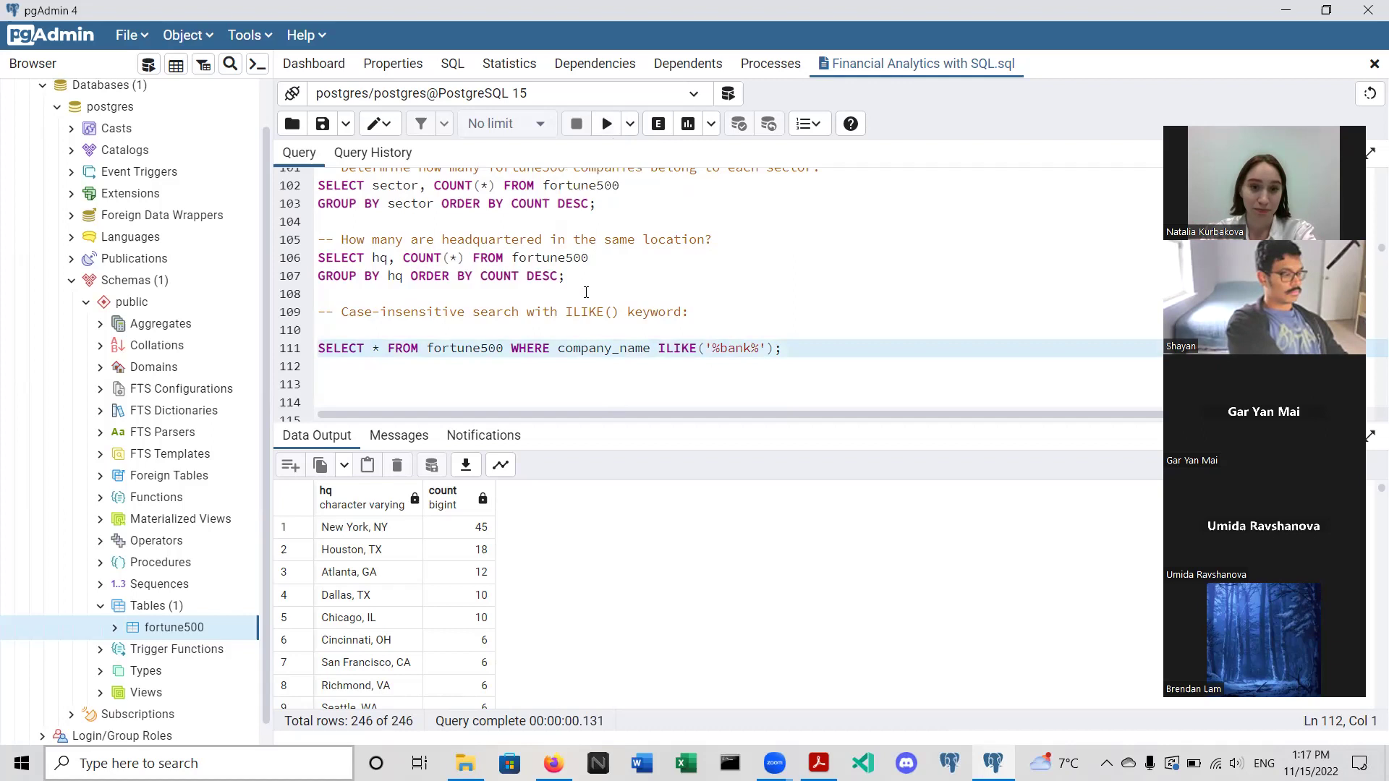
left_click(606, 124)
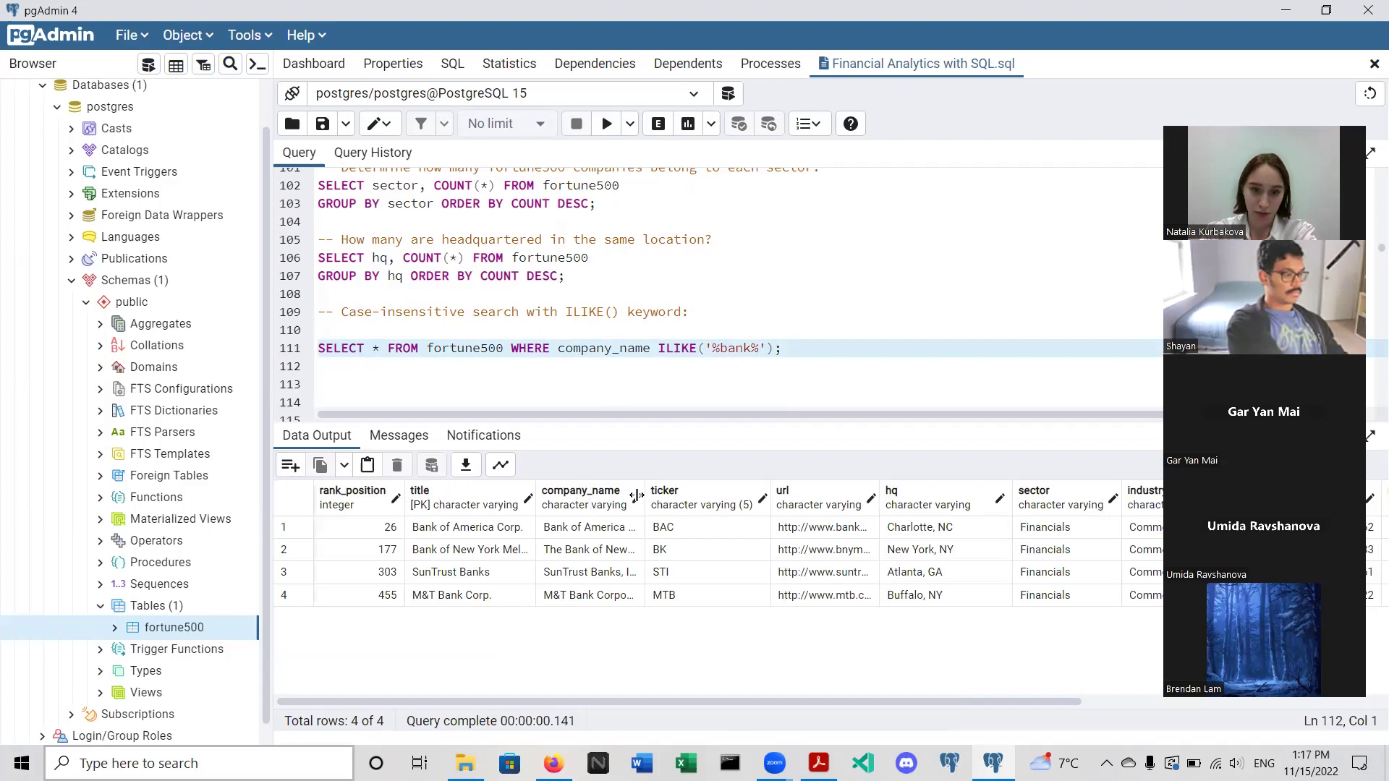
left_click_drag(637, 496, 720, 495)
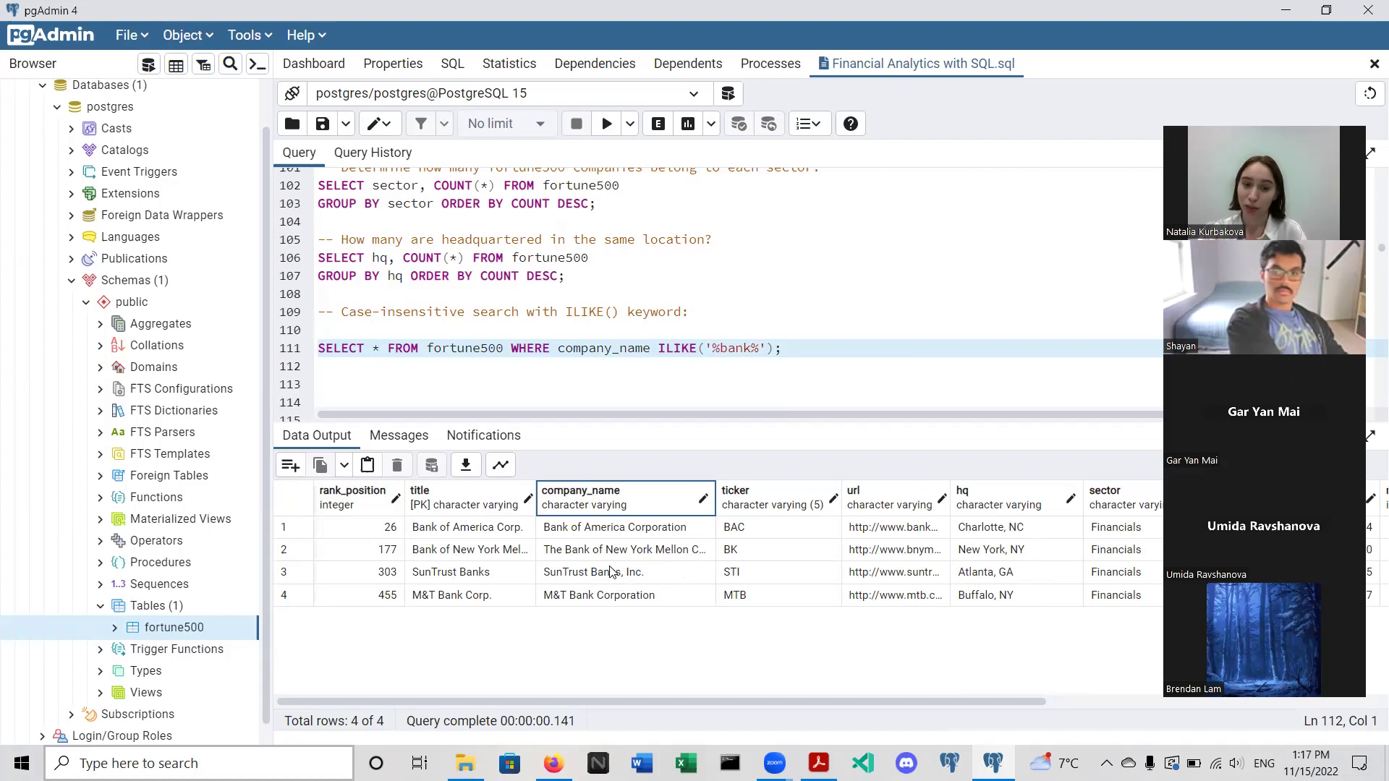
left_click(753, 349)
left_click(763, 352)
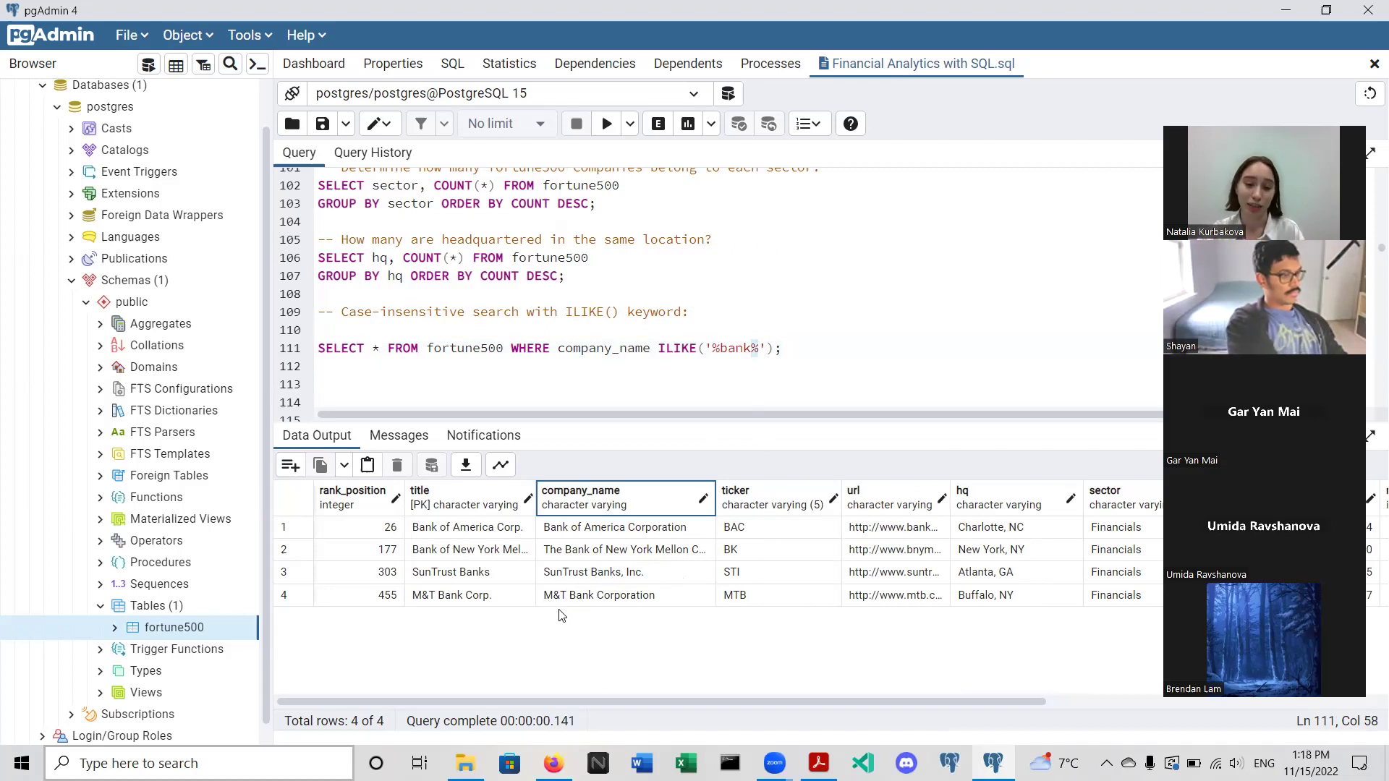
left_click(757, 369)
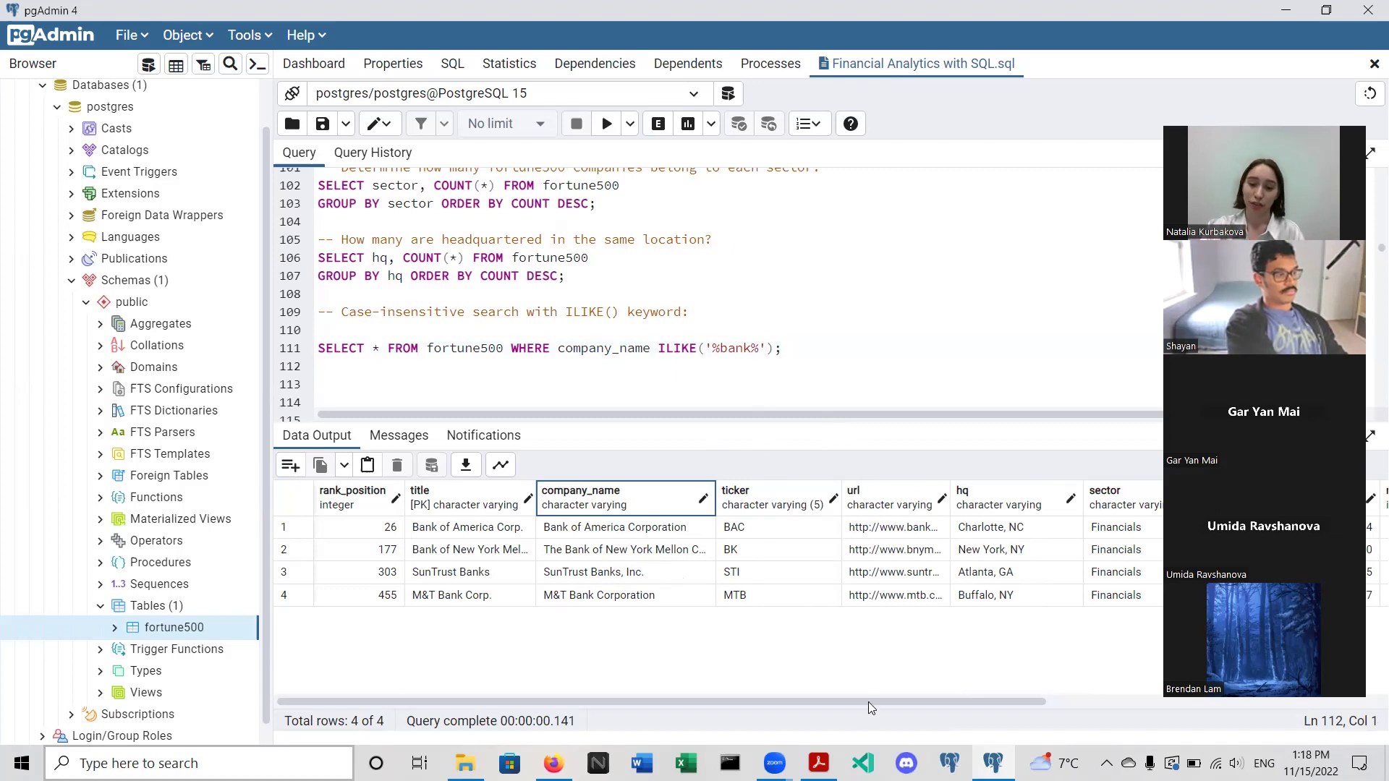
- Switch to the Introduction to SQL PDF in Adobe Acrobat and go to page 16 on general-purpose aggregate functions
left_click(818, 759)
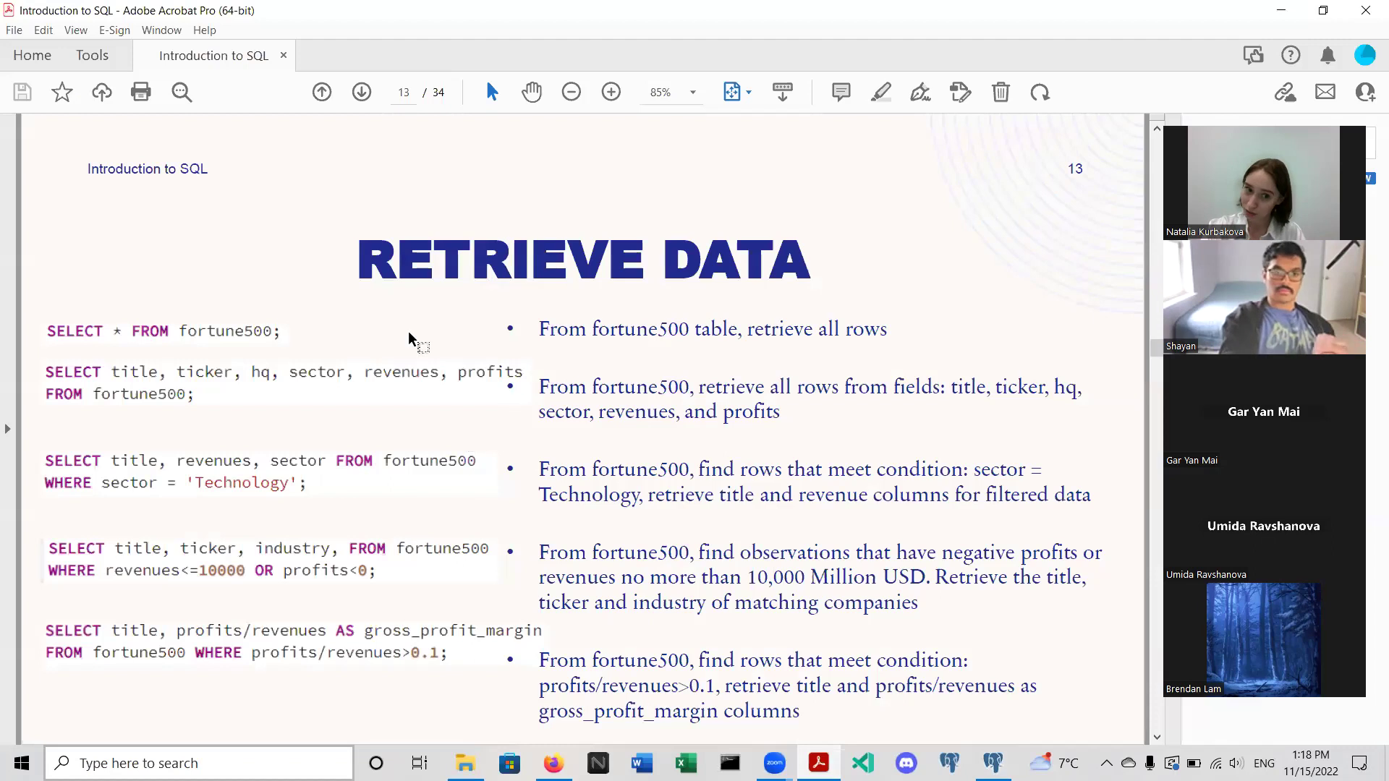
double_click(363, 92)
left_click(364, 92)
left_click(363, 92)
left_click(328, 96)
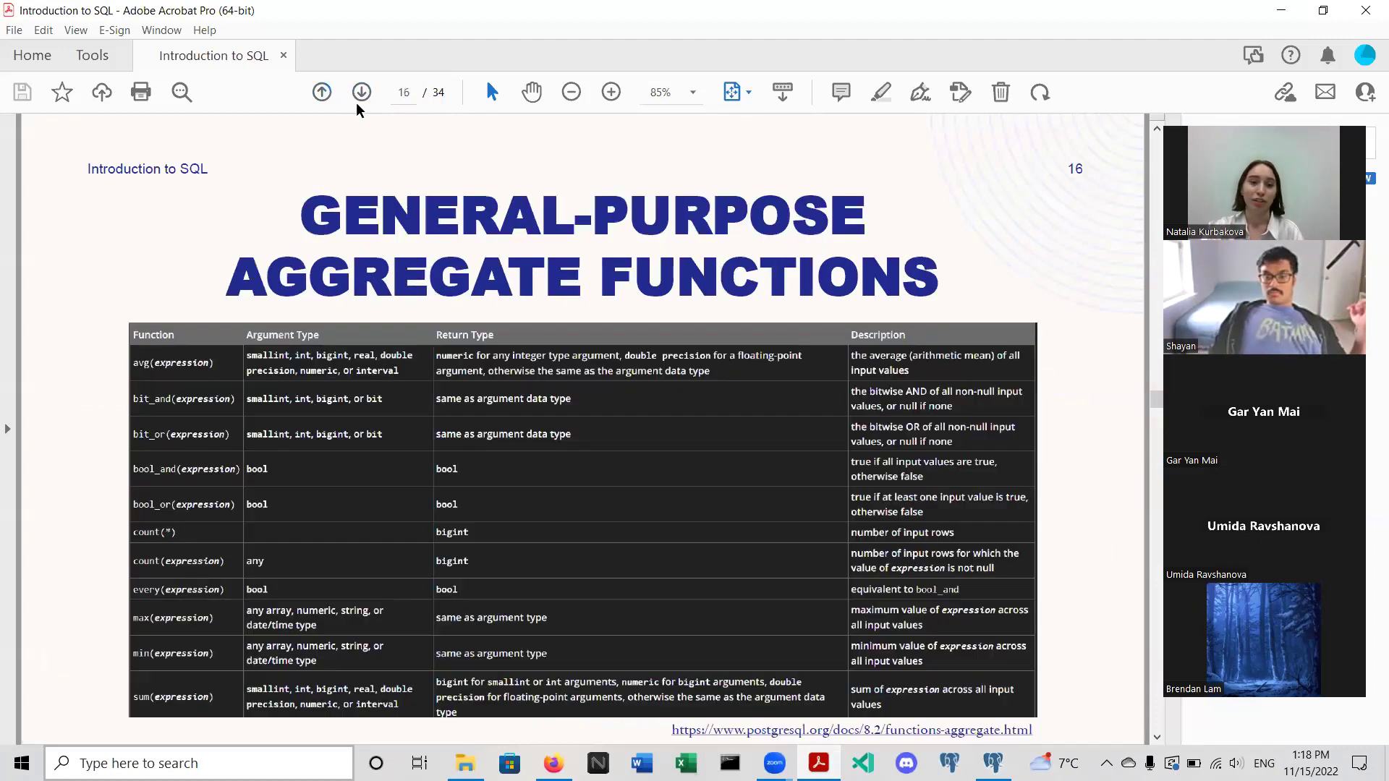
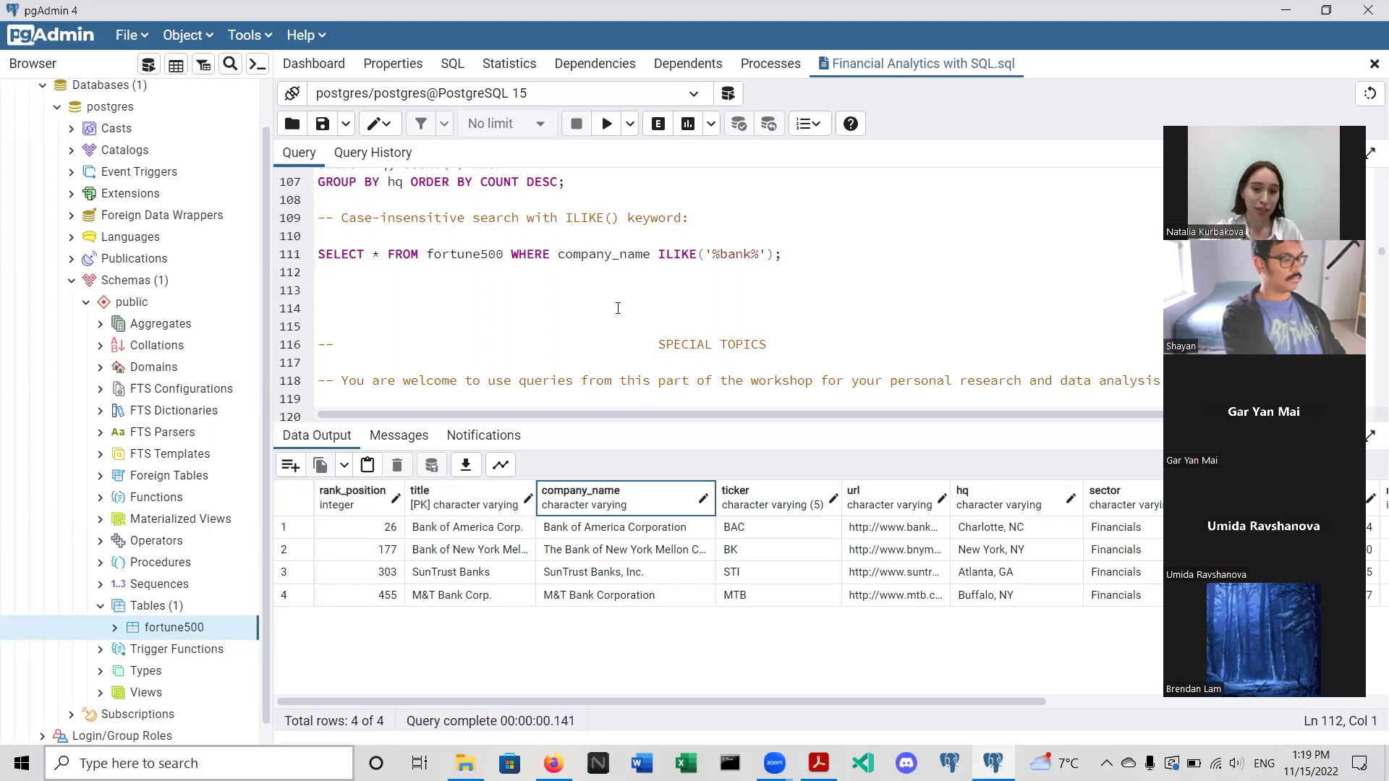
- Run only the CREATE TABLE IPO_dataset statement on lines 123–131 and refresh the public schema's tables
scroll(618, 308, "down", 3)
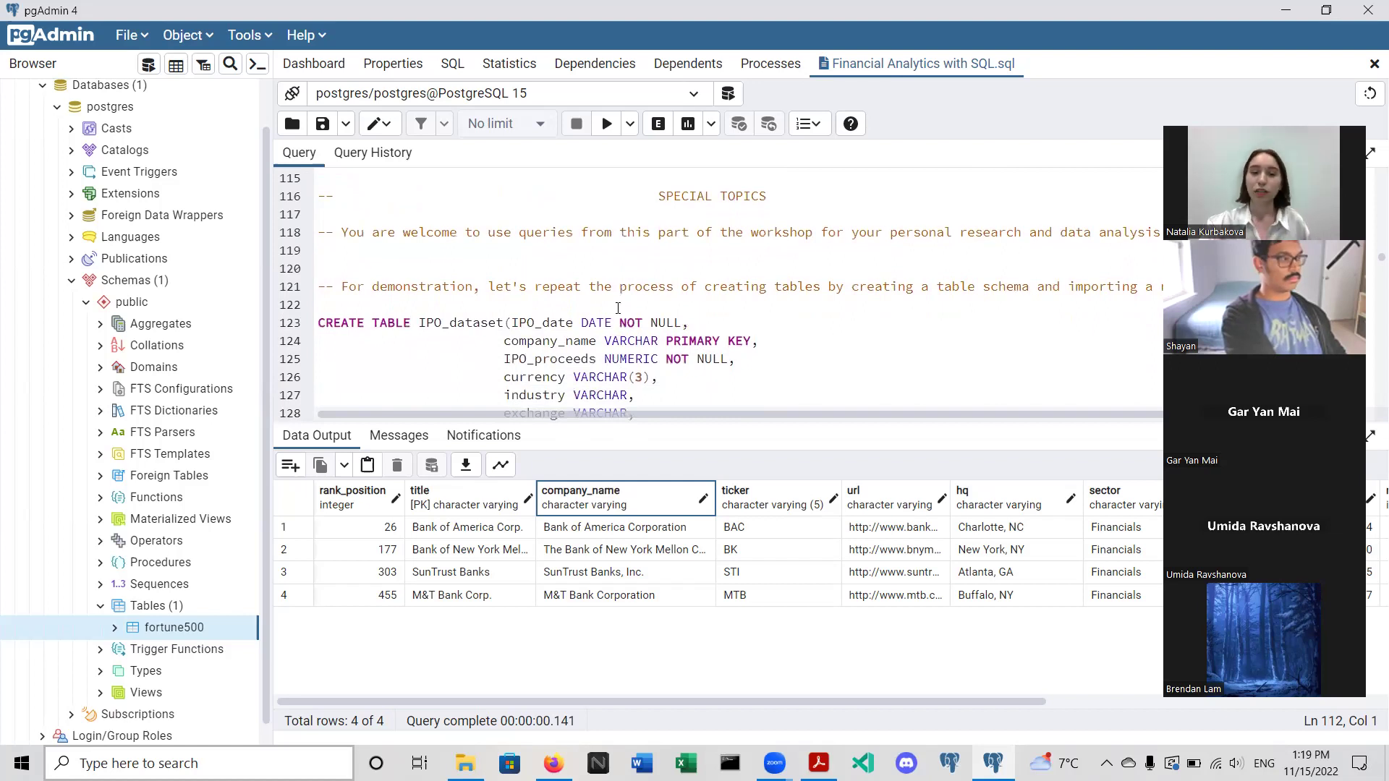
scroll(618, 308, "down", 2)
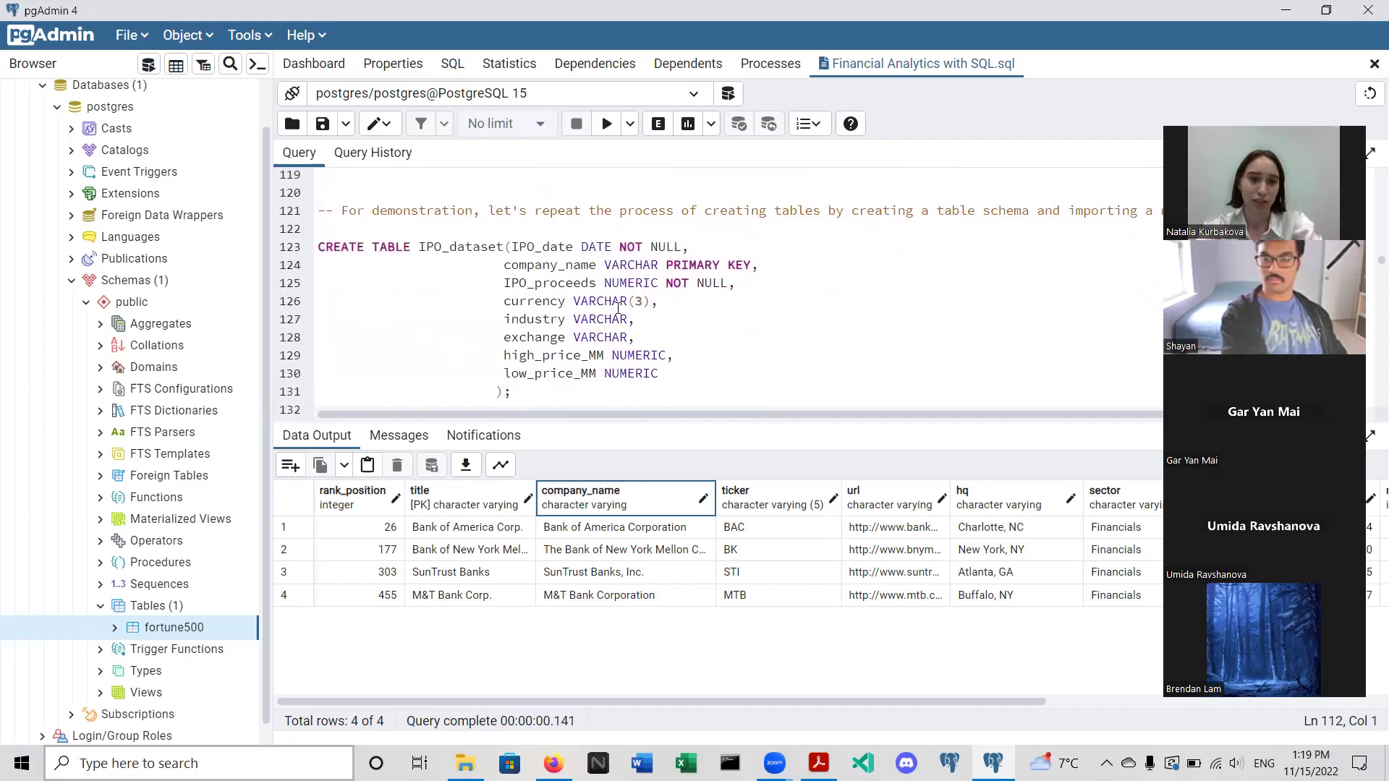
left_click_drag(512, 391, 318, 246)
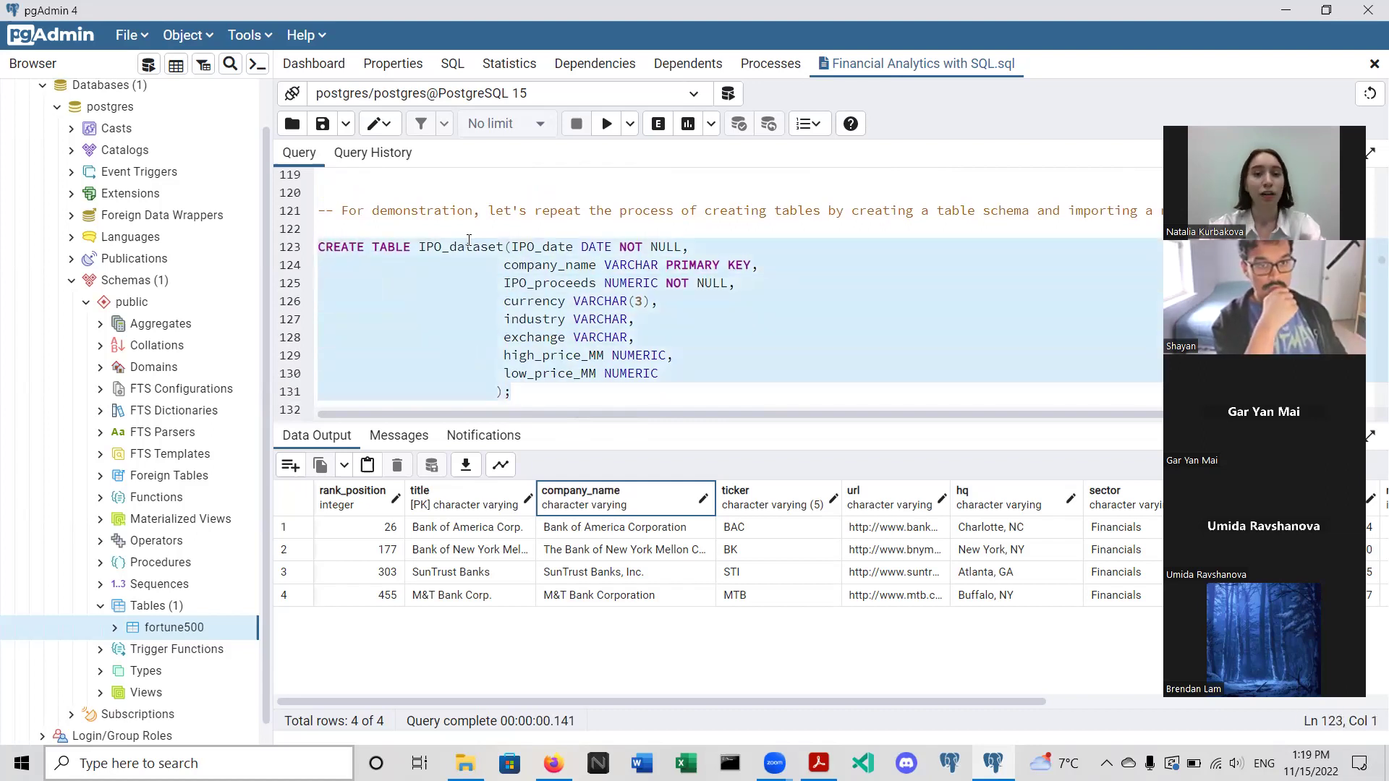
left_click(607, 123)
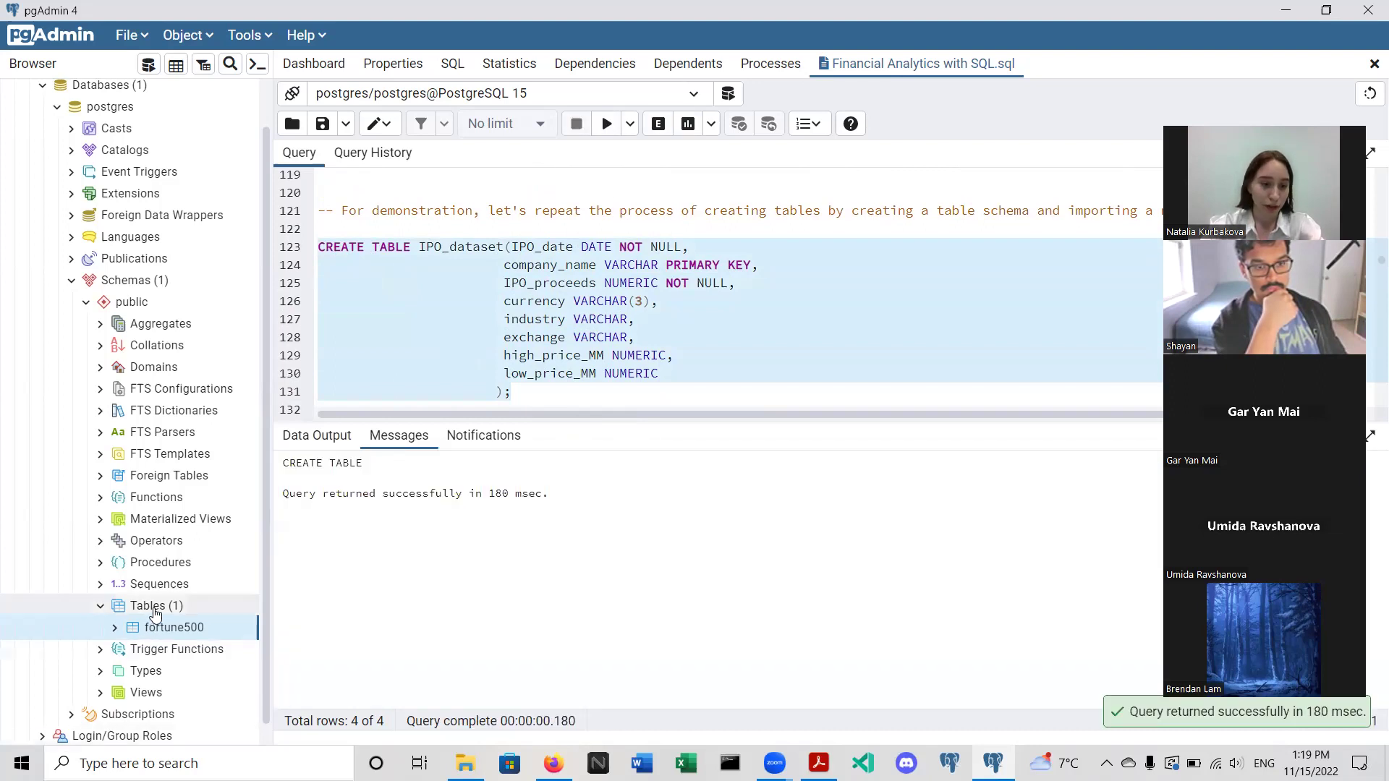
right_click(154, 614)
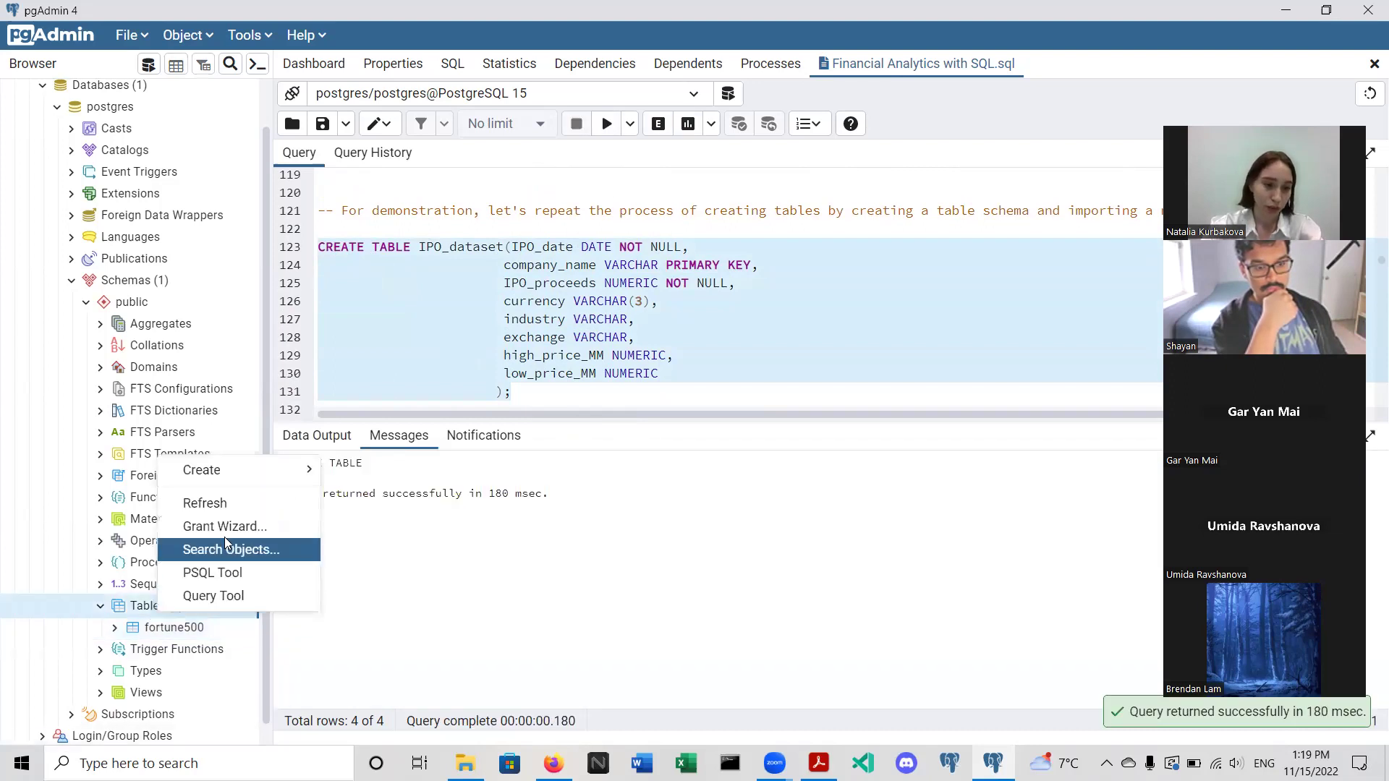
left_click(202, 497)
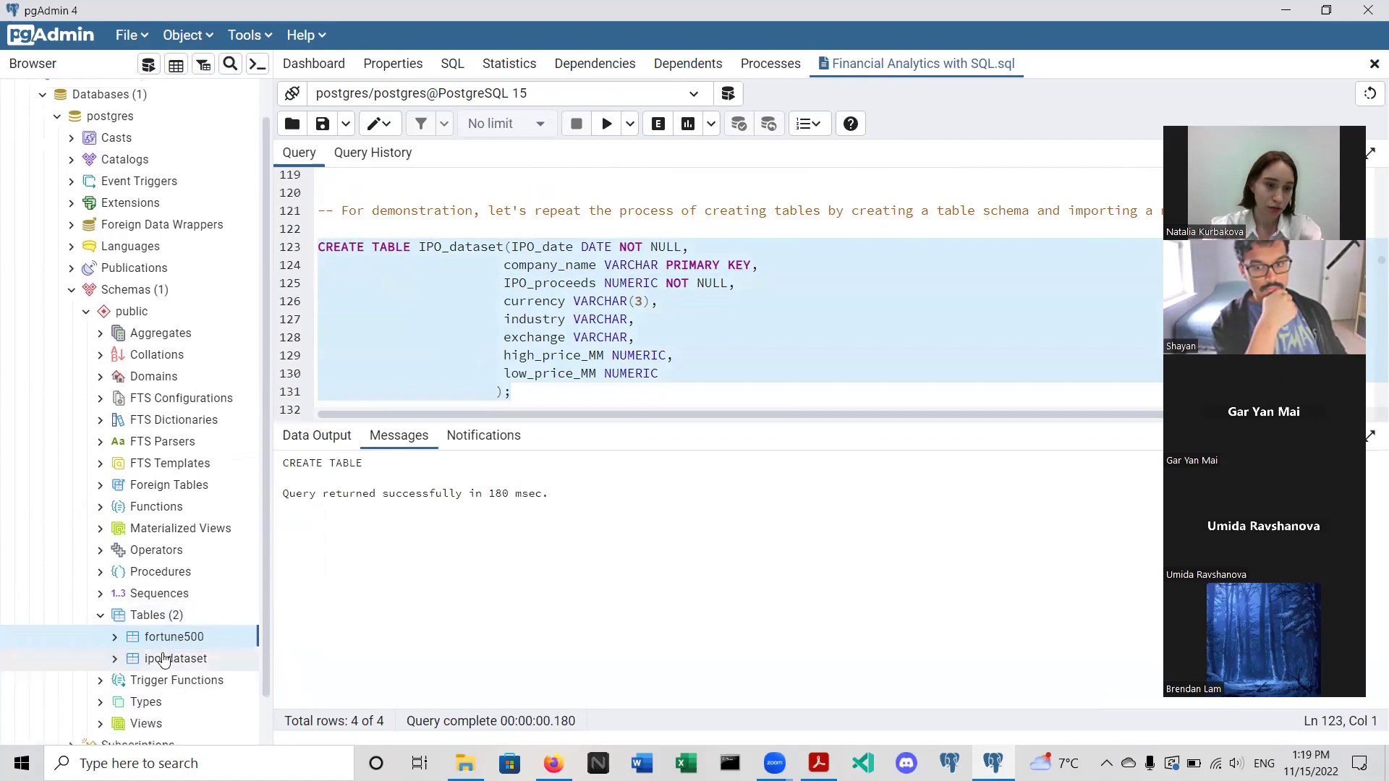
- Start a data import for the ipo_dataset table and choose IPO dataset Refinitiv.csv from the Misc folder as its source file
right_click(167, 660)
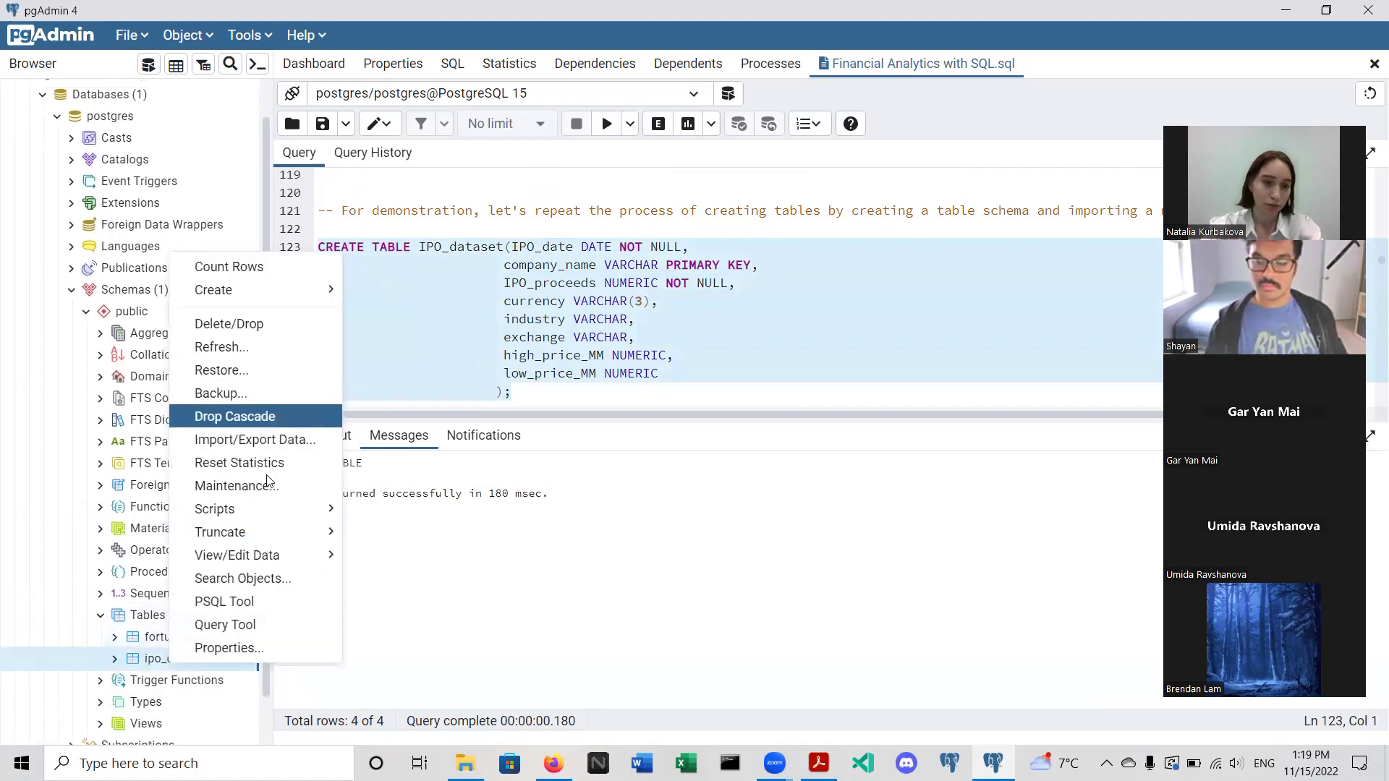
left_click(254, 441)
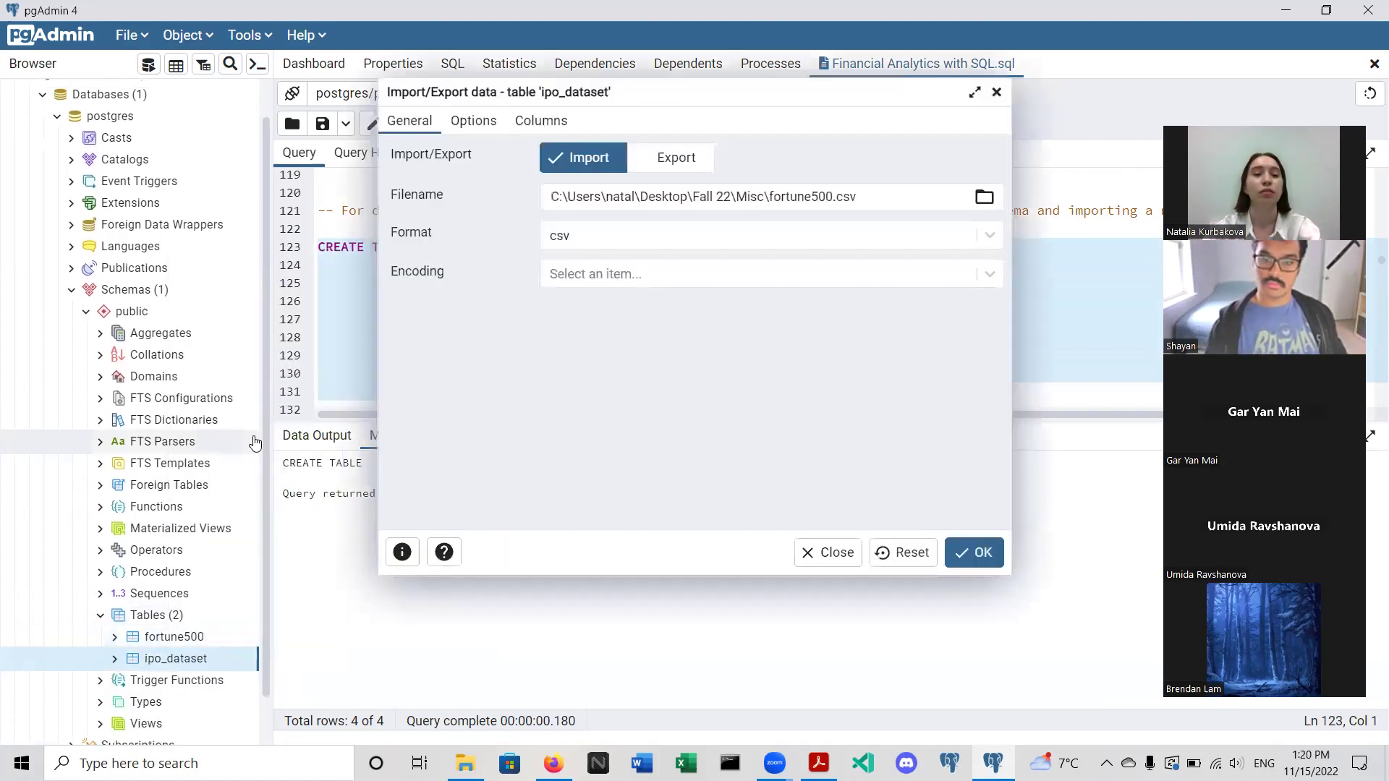
left_click(984, 198)
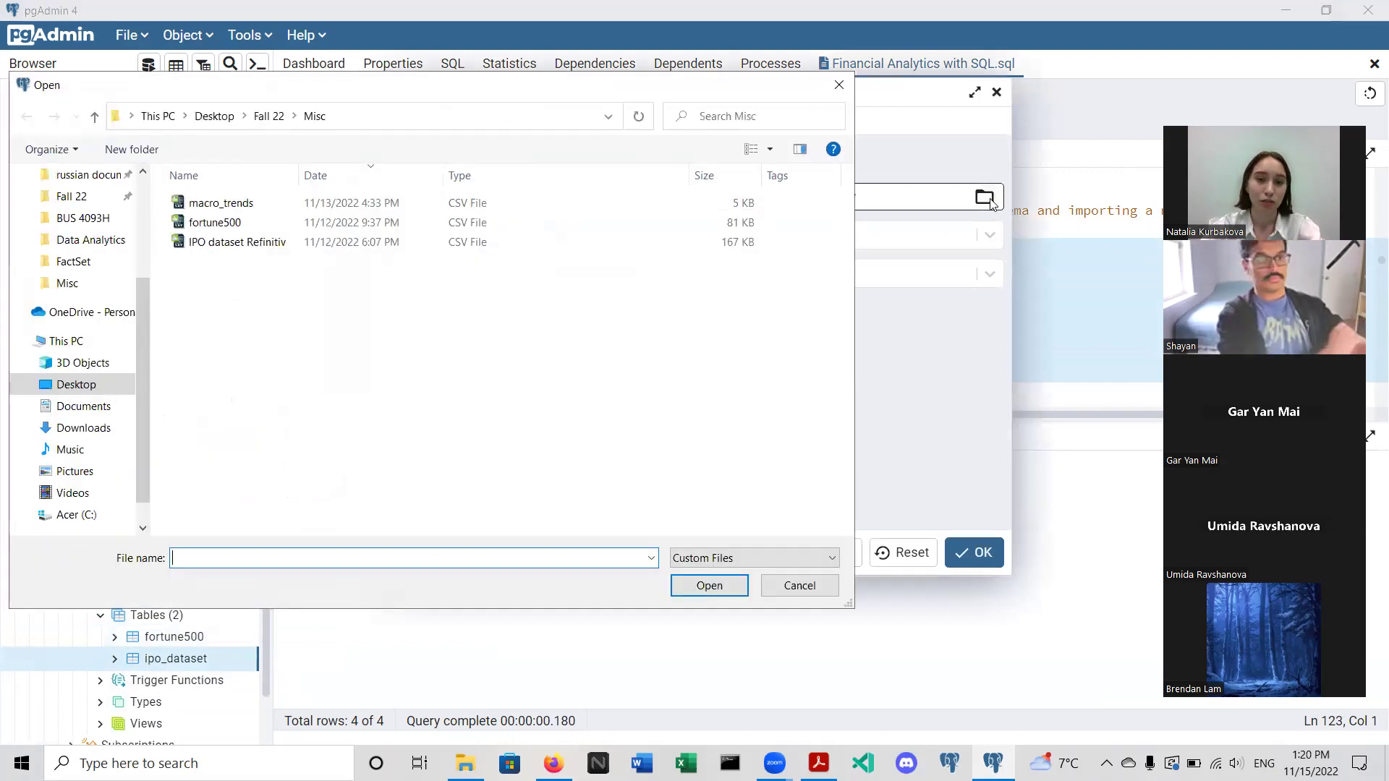
left_click(254, 246)
left_click(709, 586)
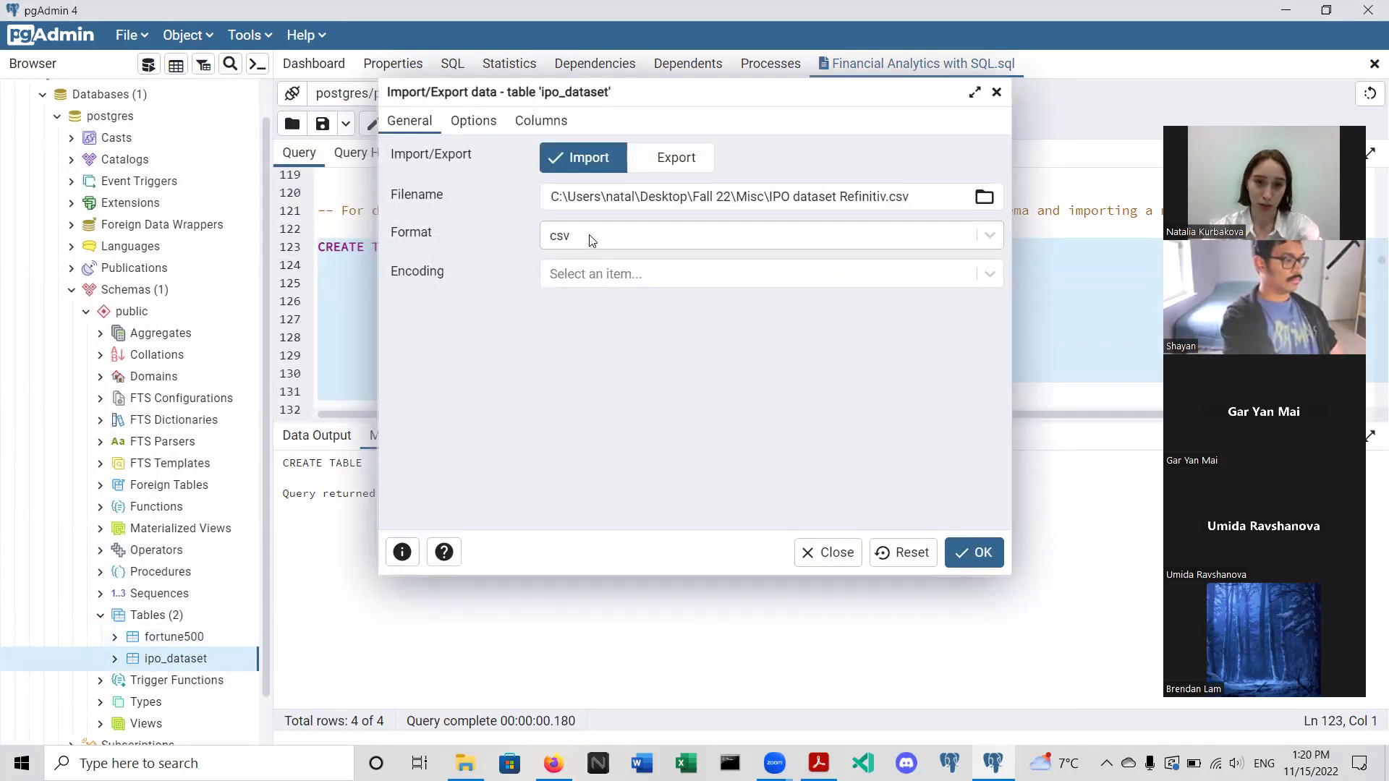
- Review the import's header, delimiter, quote, escape and NULL string options, run the import, and dismiss both process notifications
left_click(469, 120)
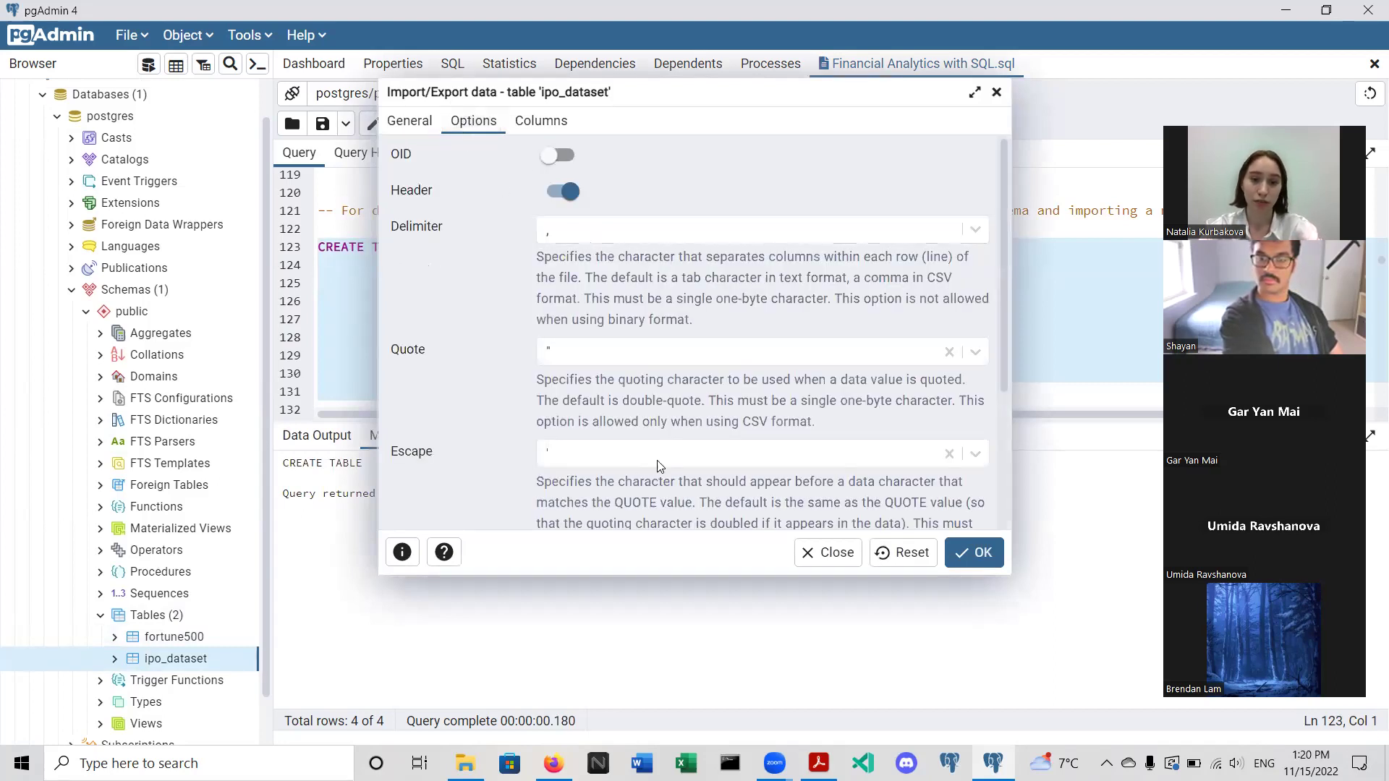
scroll(660, 466, "down", 2)
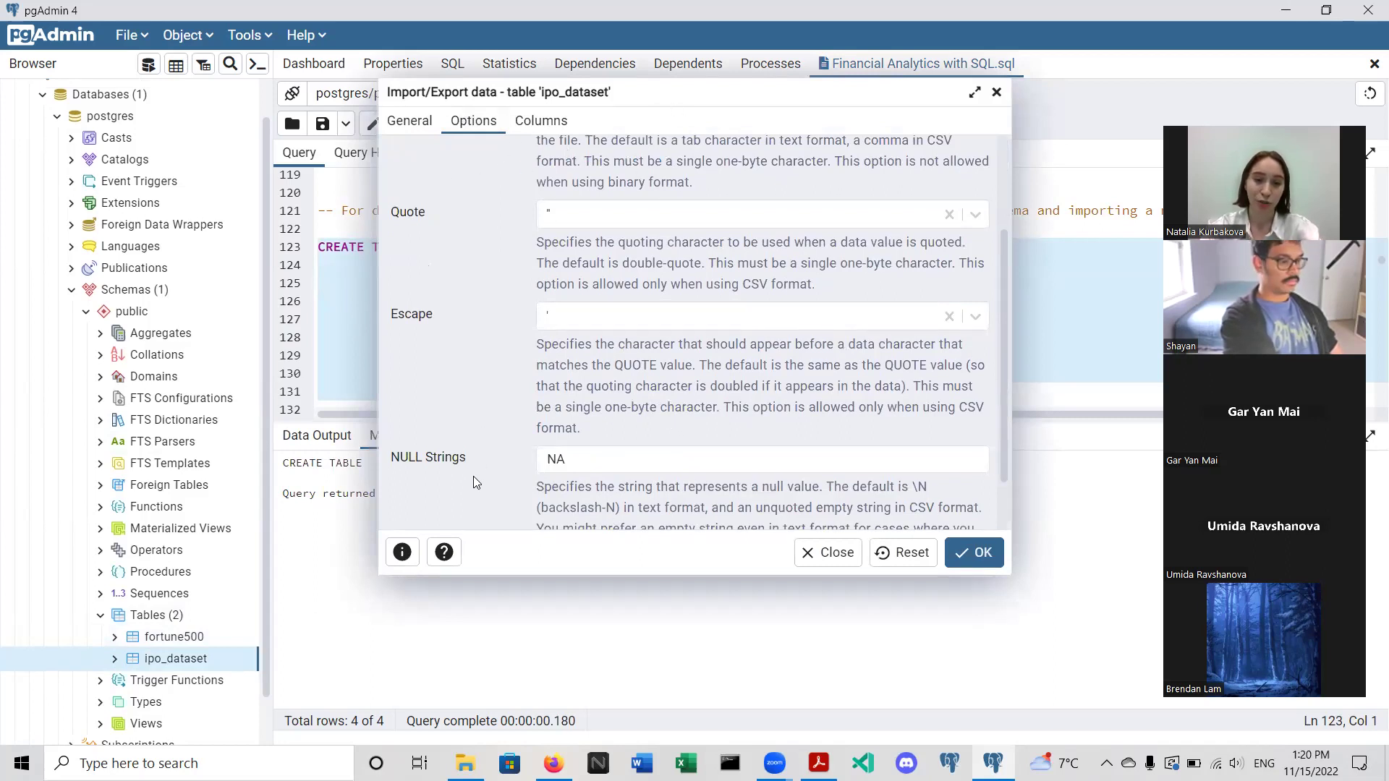
left_click(961, 554)
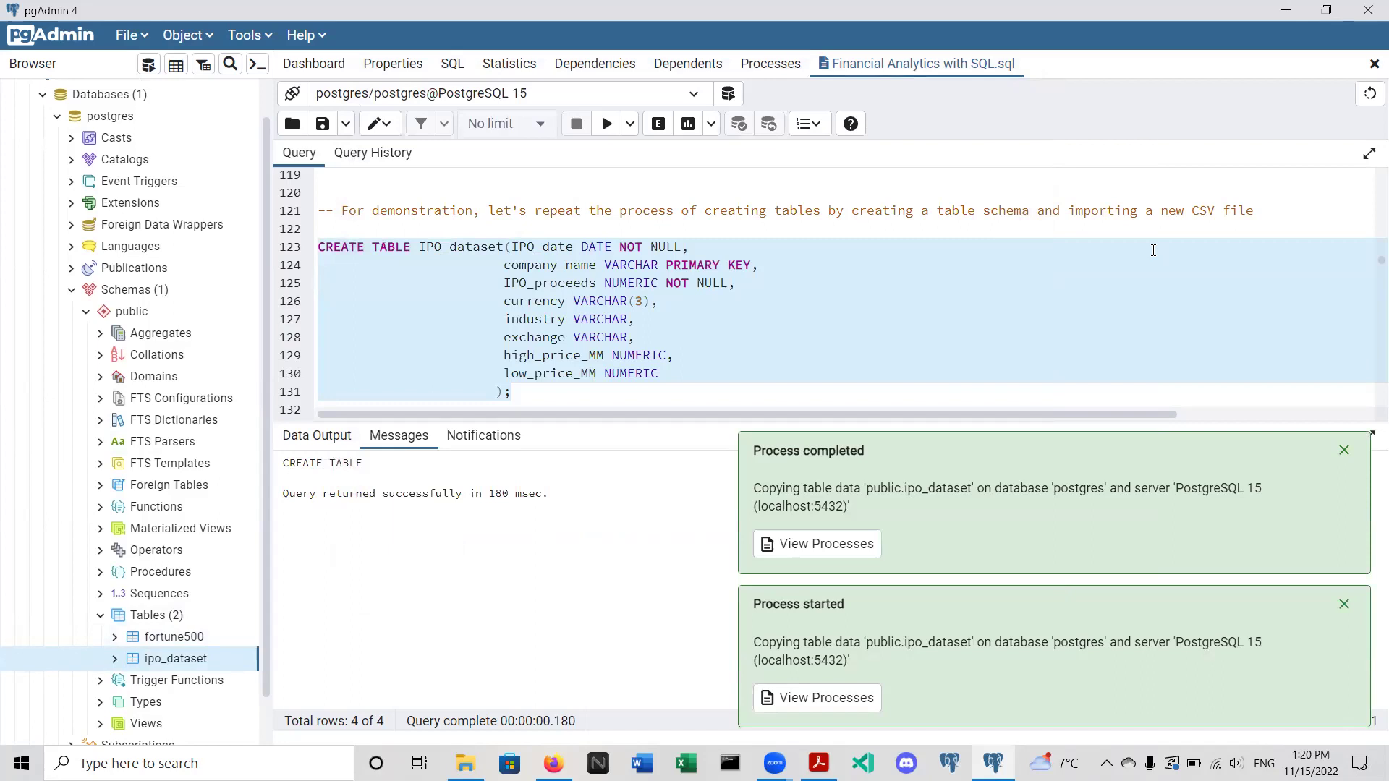
left_click(1344, 450)
left_click(1345, 604)
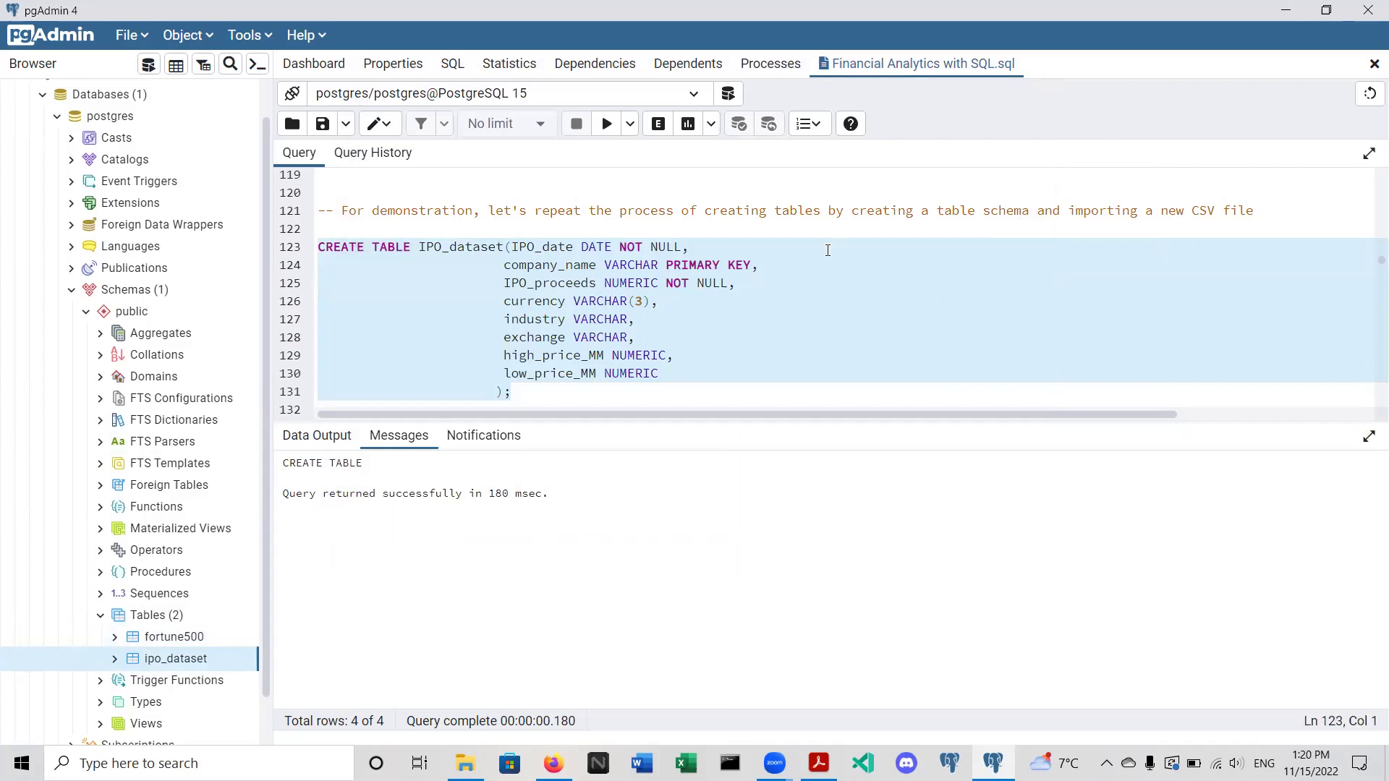
- Run only the query on line 137 that retrieves the first 10 rows of IPO_dataset, and select the exchange column in its results
left_click(830, 353)
scroll(829, 353, "down", 3)
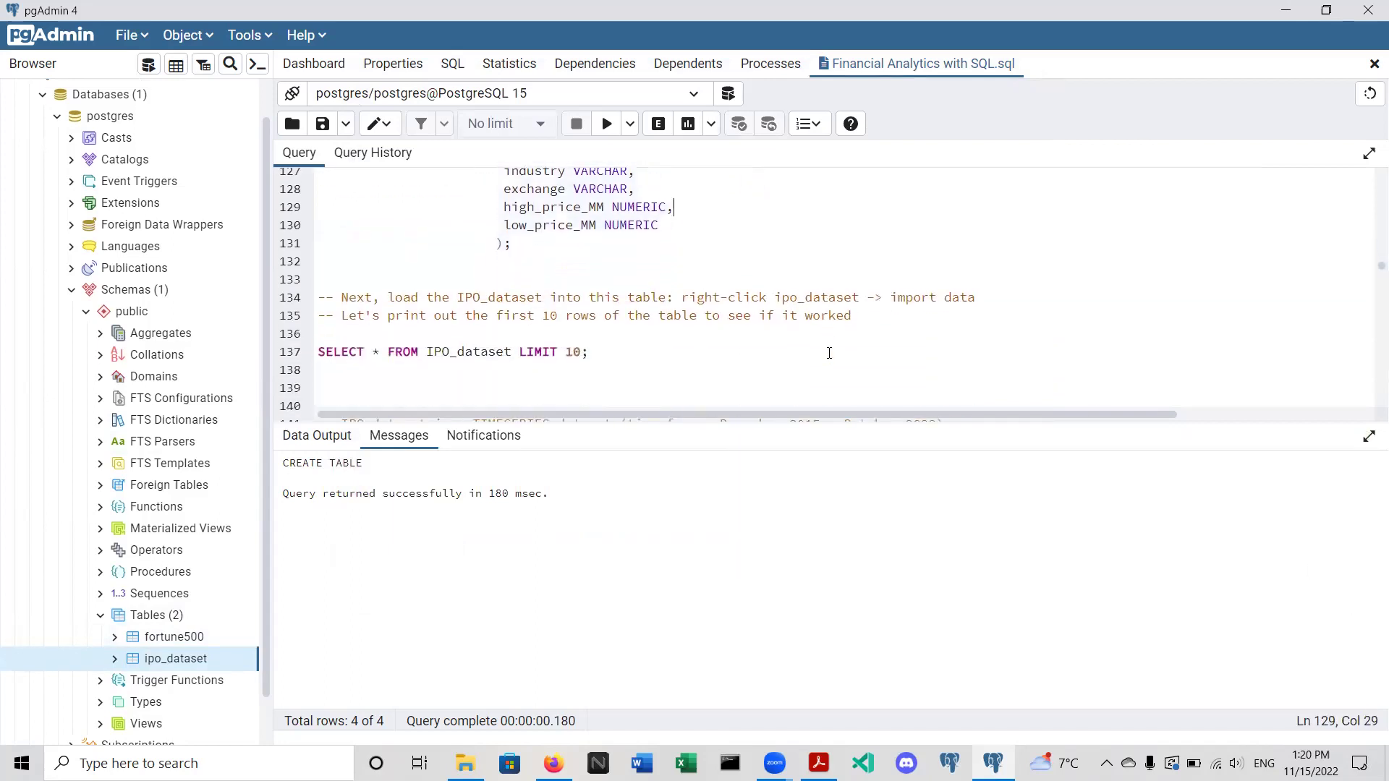
scroll(829, 353, "down", 1)
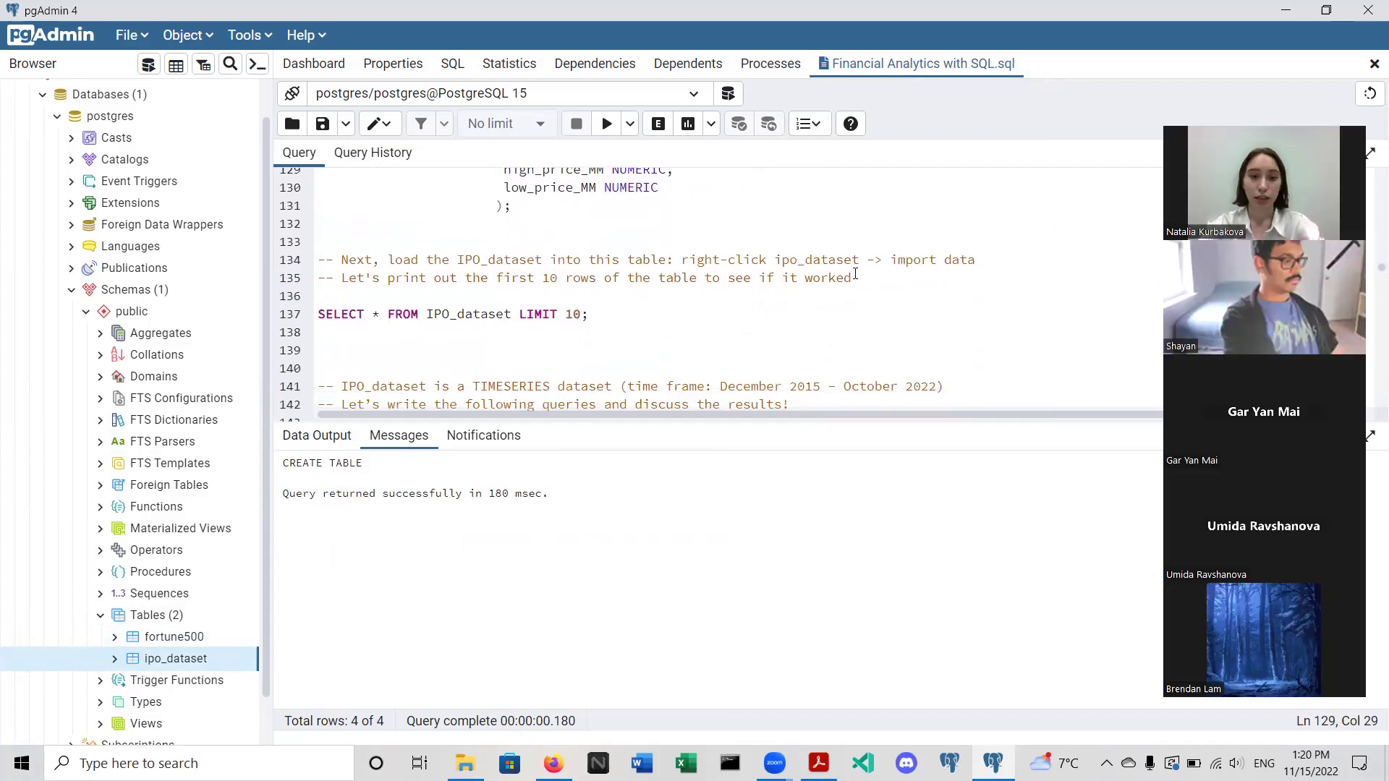
triple_click(534, 318)
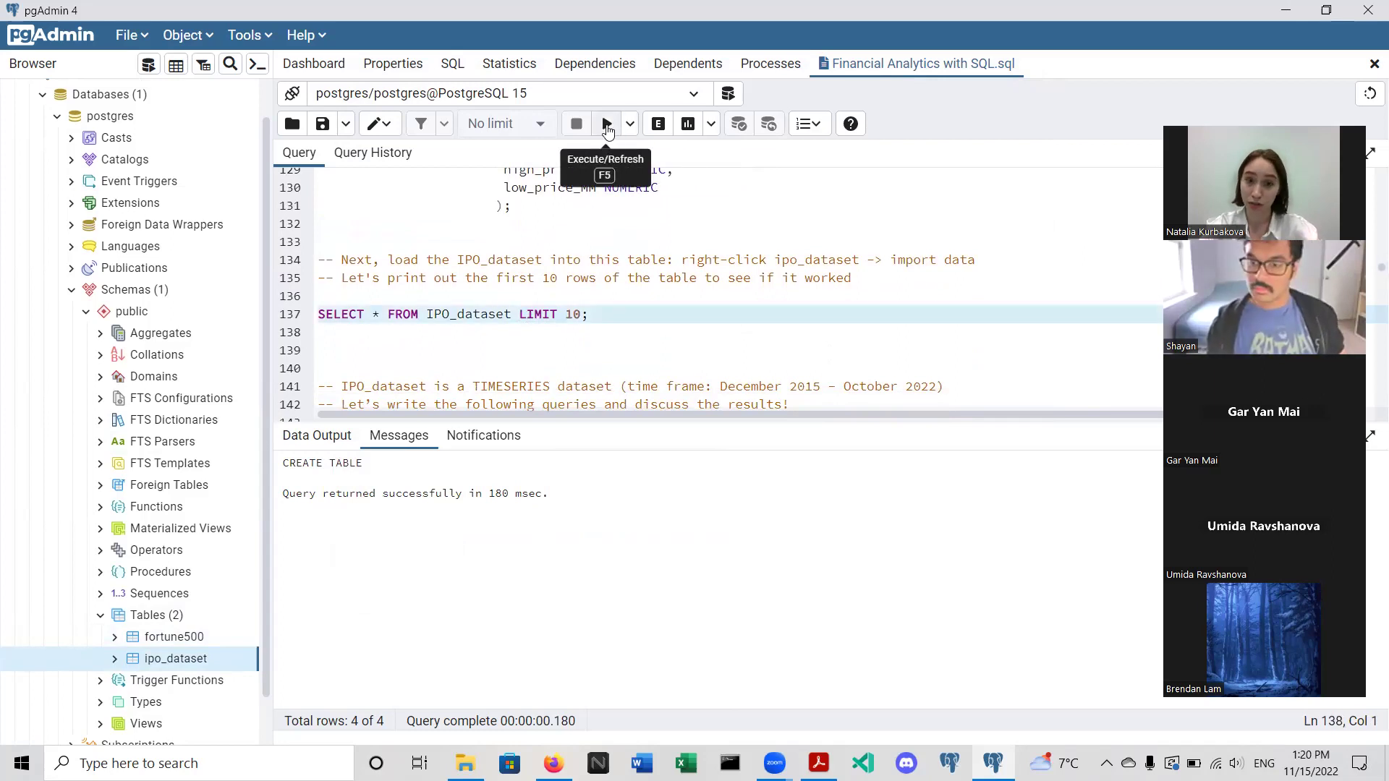
left_click(608, 124)
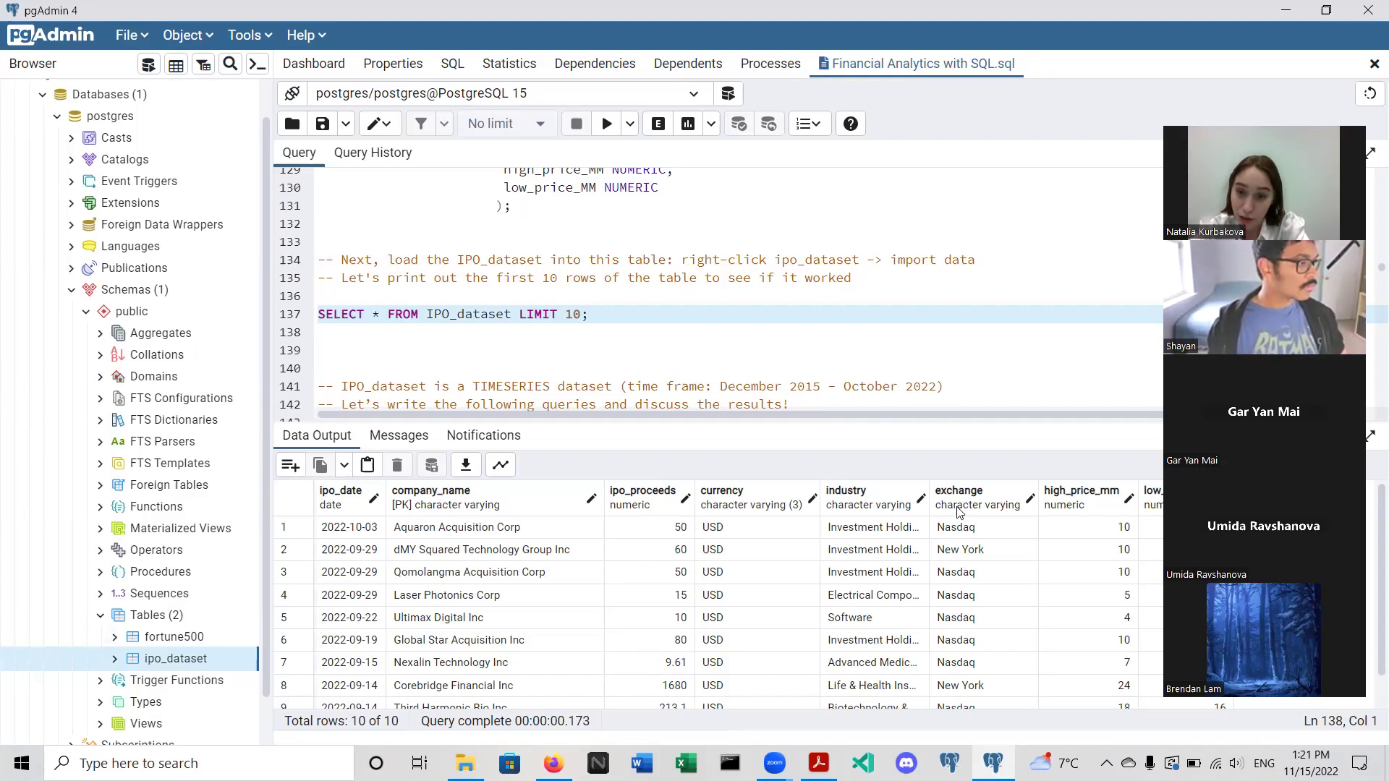
left_click(929, 492)
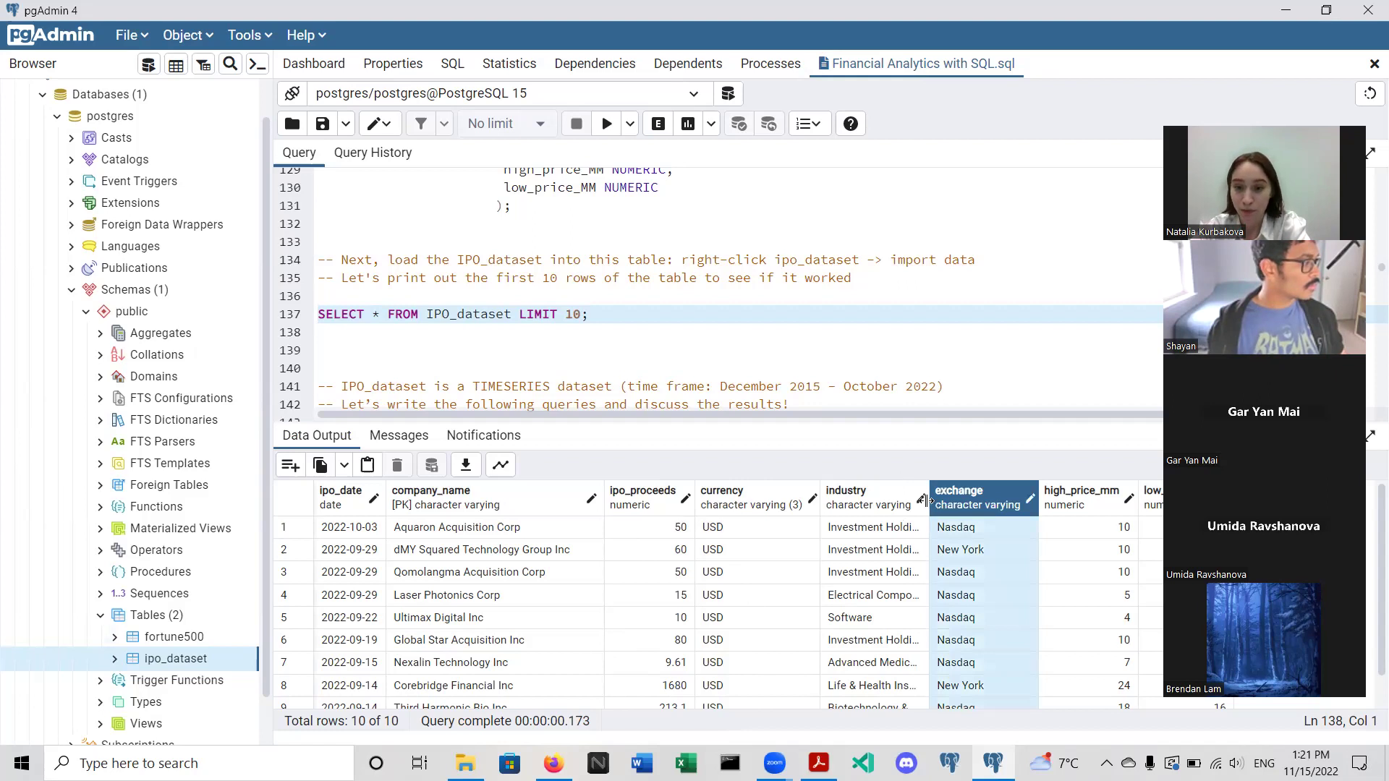
- Widen the industry column in the IPO_dataset query results and clear the selection of the exchange column
left_click_drag(925, 501, 952, 497)
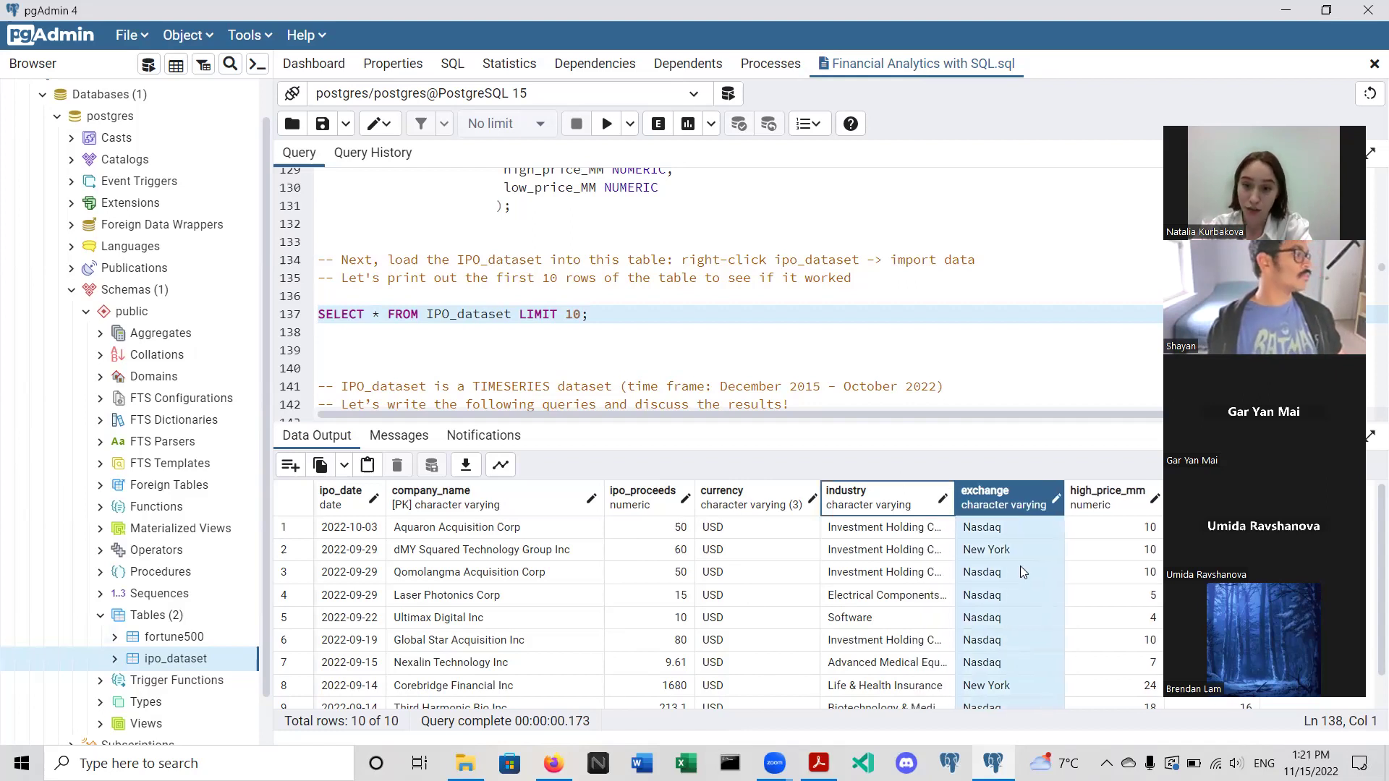
left_click(735, 353)
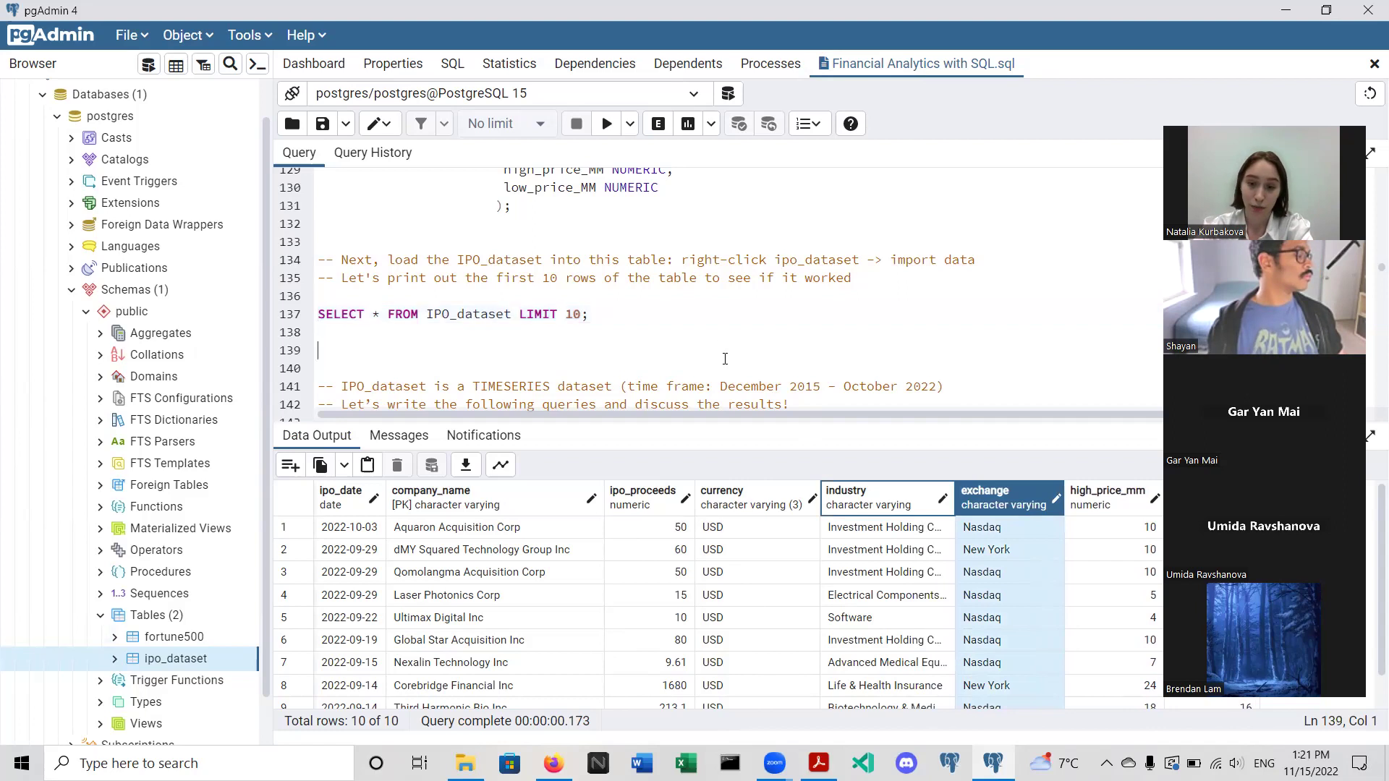
left_click(1017, 501)
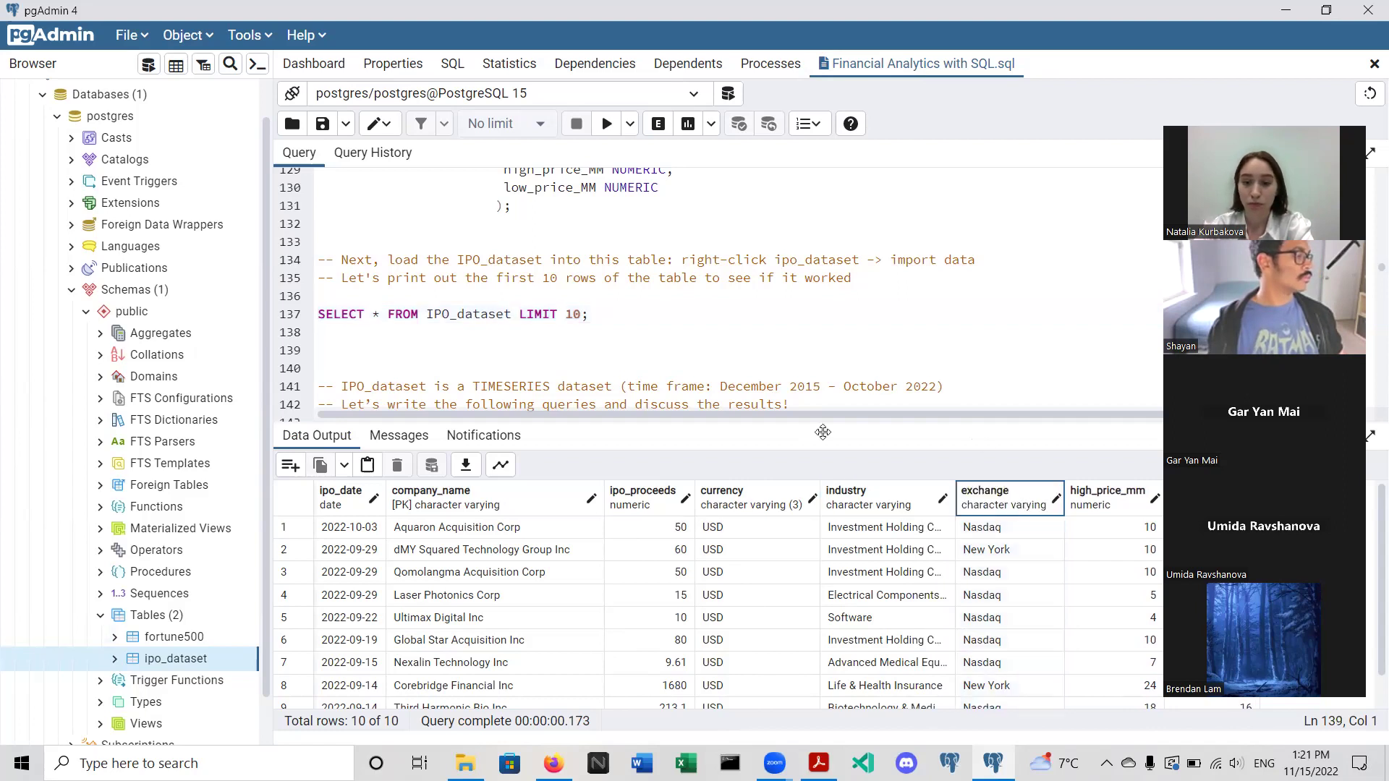
- Examine the DATE type given to IPO_date on line 123 of the CREATE TABLE IPO_dataset statement
scroll(713, 391, "down", 3)
scroll(712, 390, "down", 1)
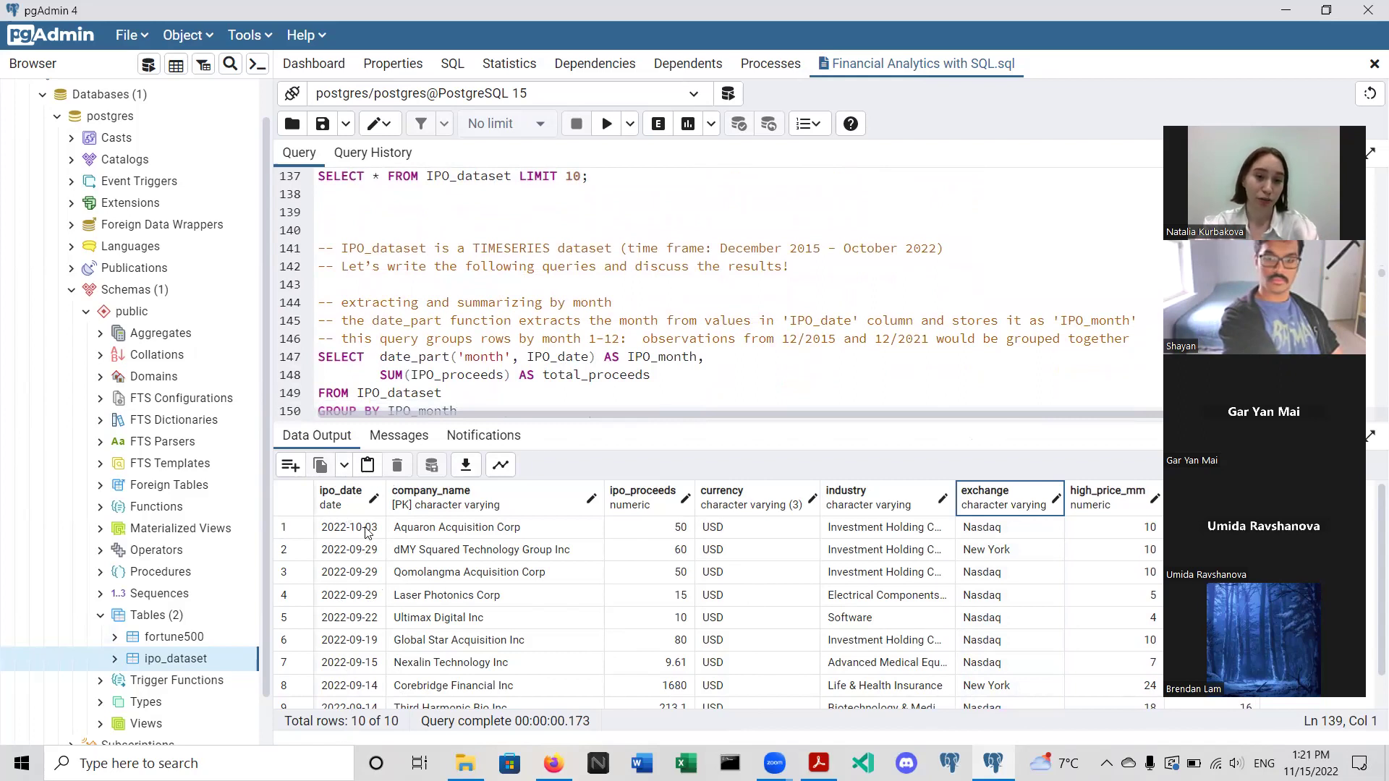
scroll(851, 175, "up", 4)
scroll(850, 175, "up", 3)
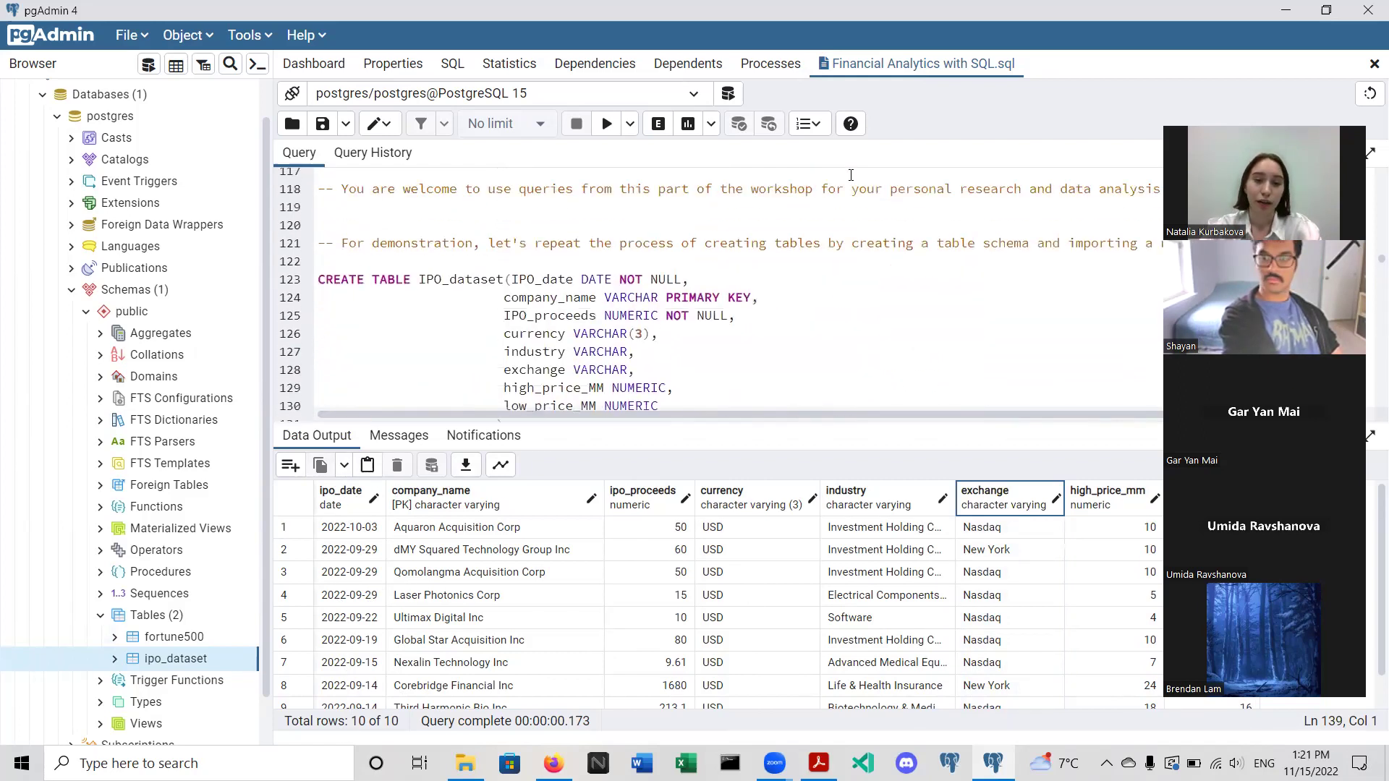
scroll(851, 175, "down", 1)
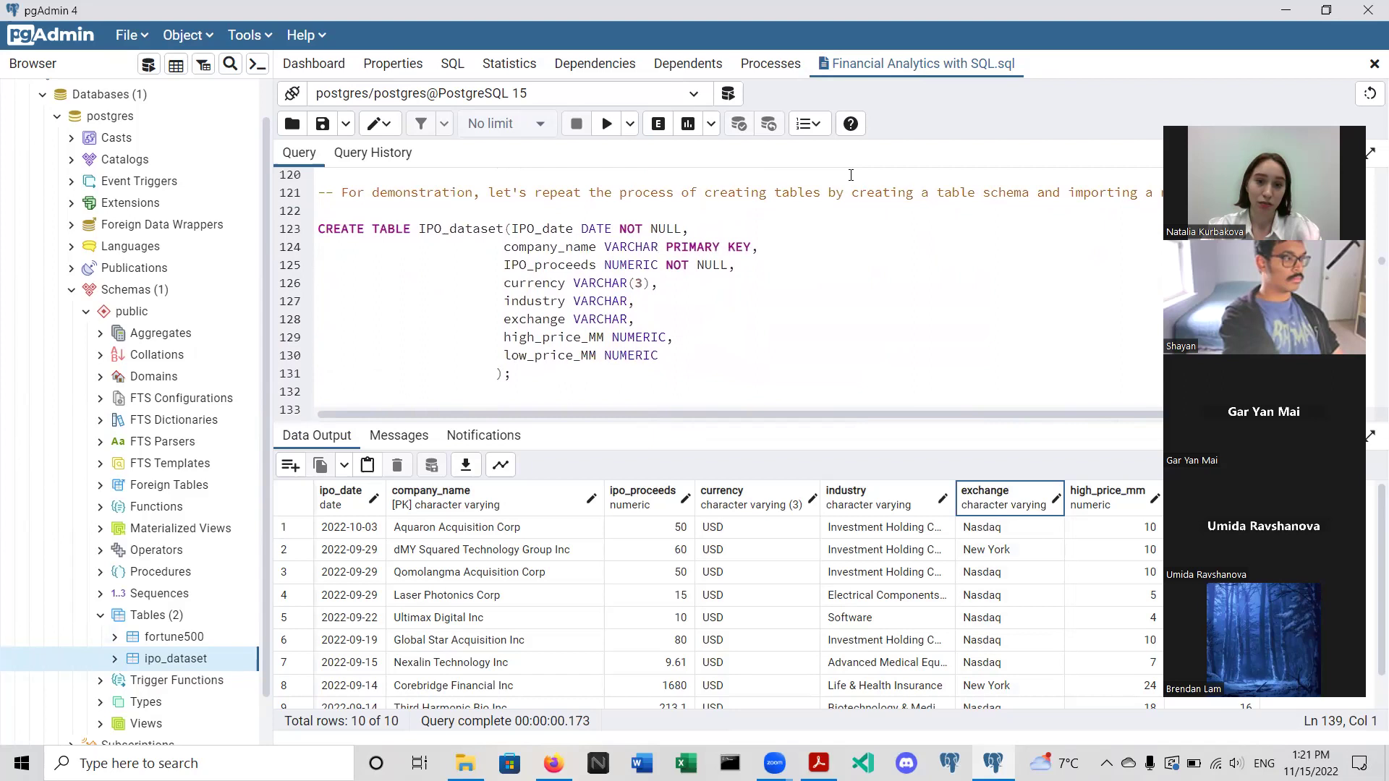
left_click(608, 229)
left_click_drag(603, 229, 576, 229)
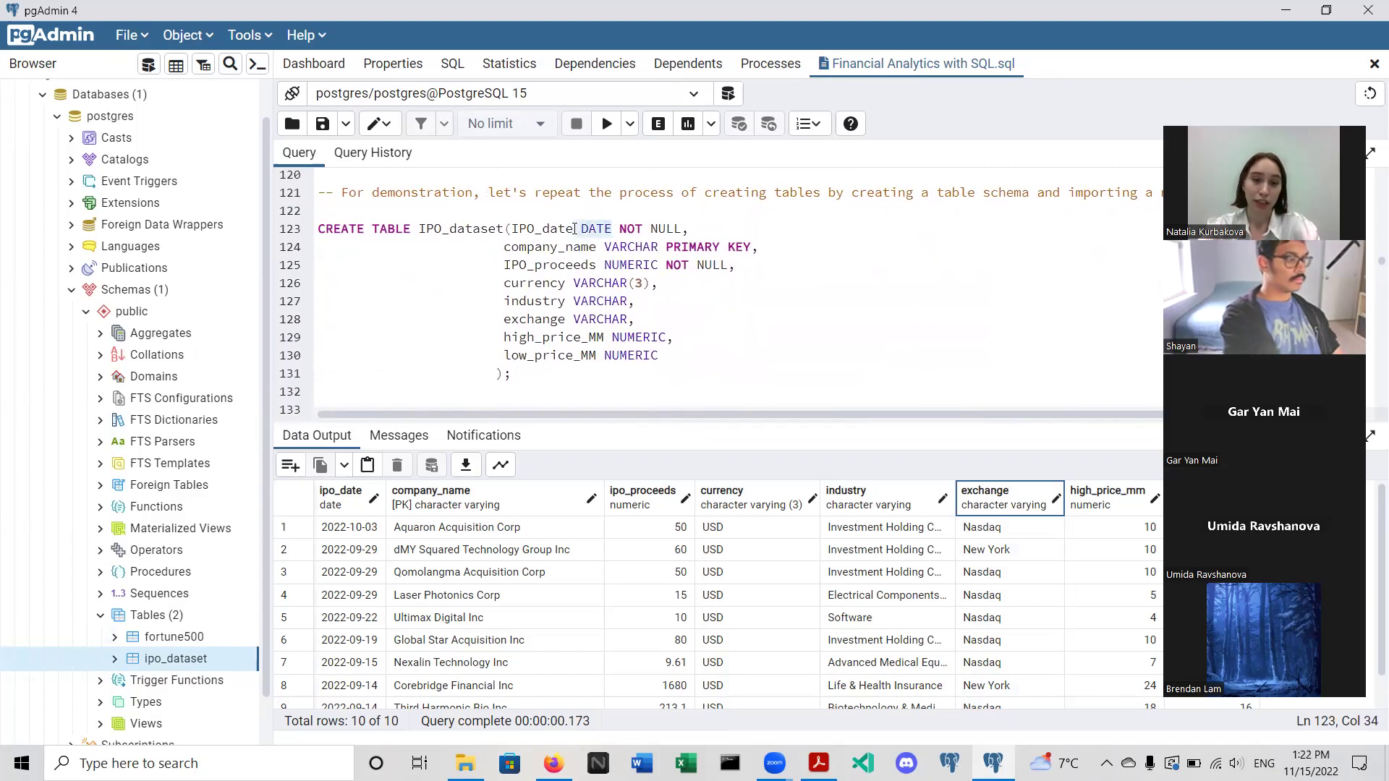
left_click(620, 229)
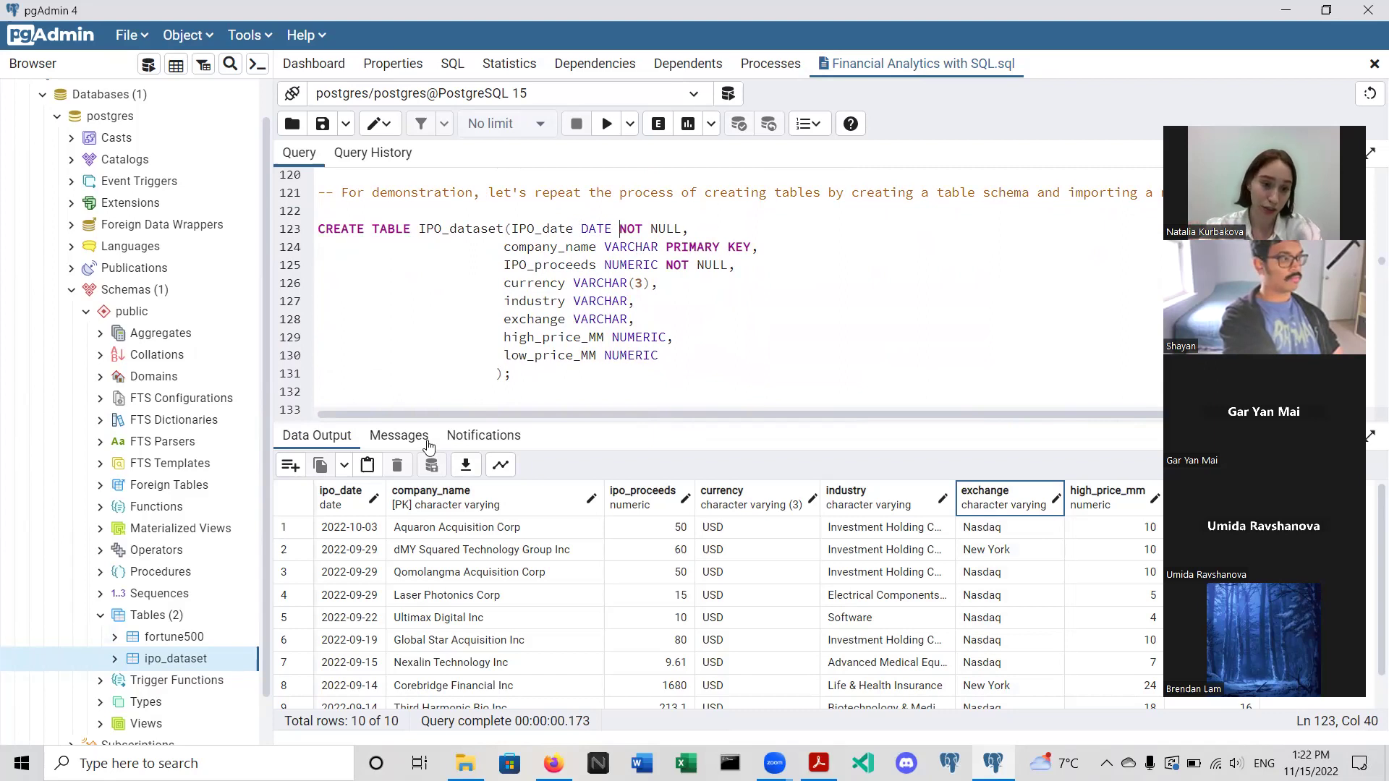
- Read the comment on line 141 describing the IPO_dataset time frame, highlighting the date range
scroll(691, 287, "down", 6)
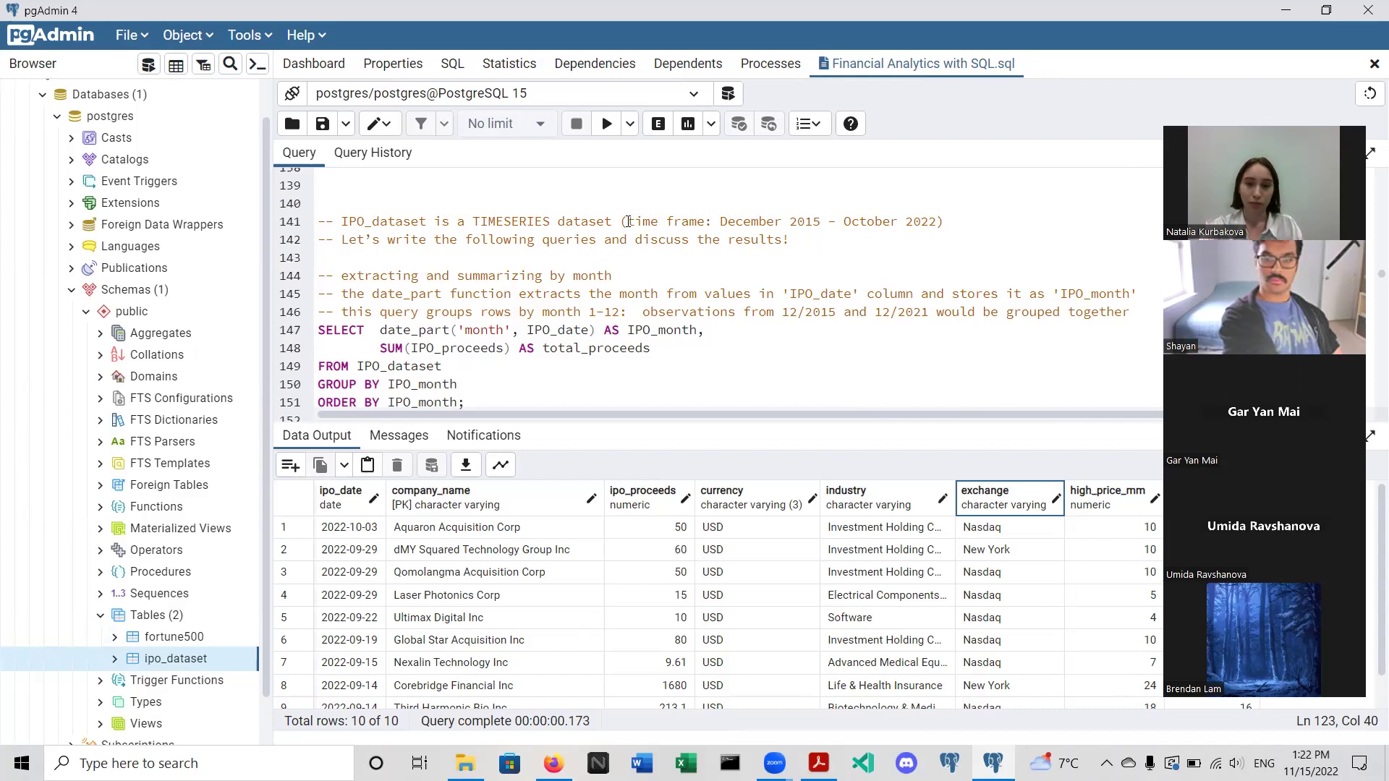
left_click_drag(628, 222, 939, 221)
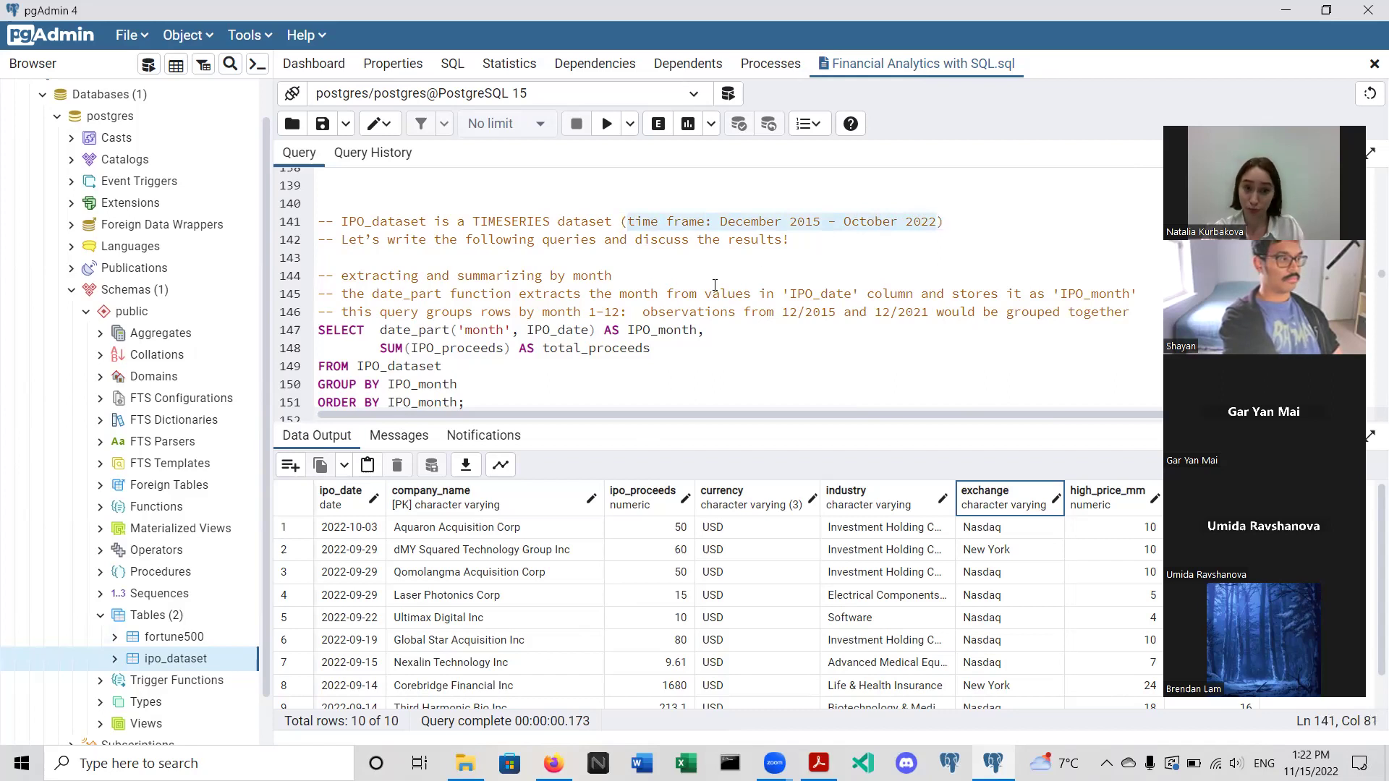
scroll(715, 285, "down", 1)
- Examine the date_part('month', IPO_date) expression and its IPO_month alias in the monthly query on line 147
left_click(445, 326)
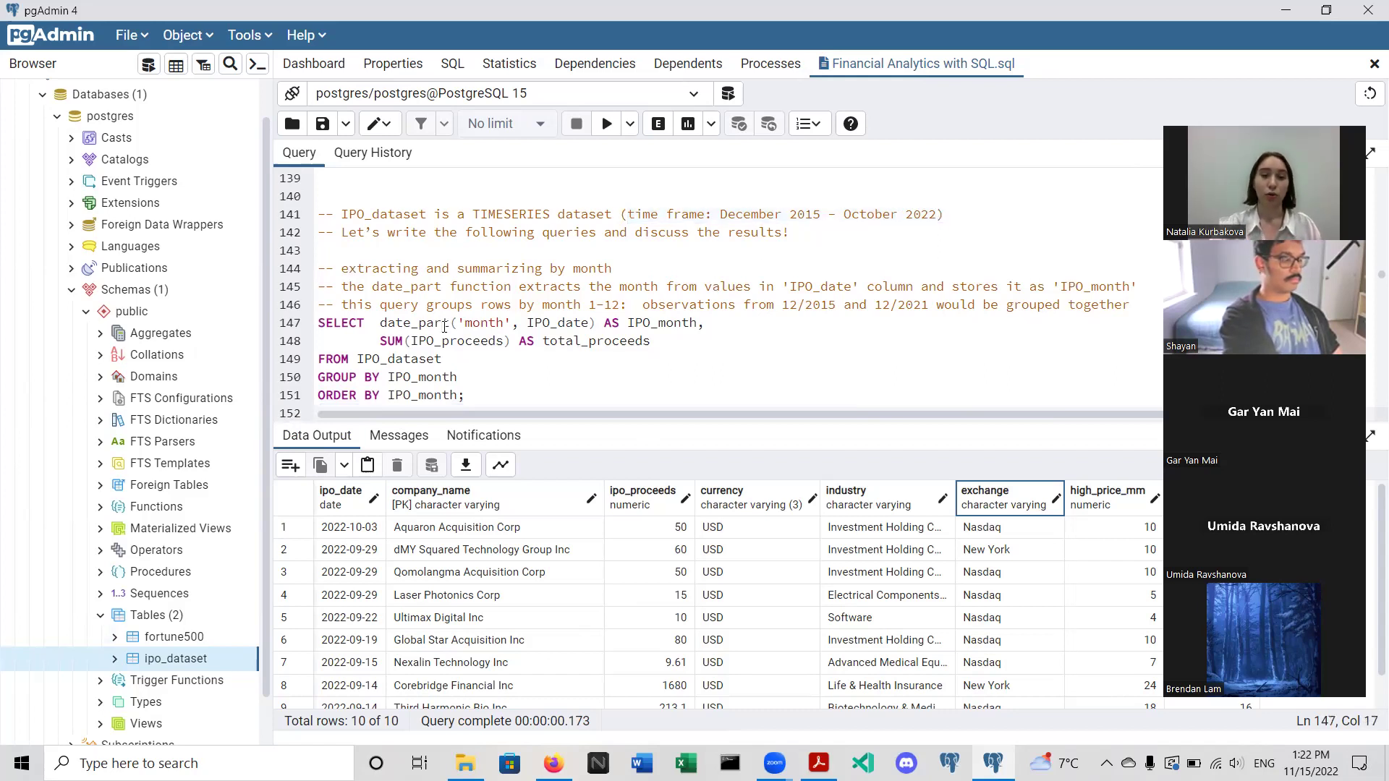
scroll(444, 326, "down", 3)
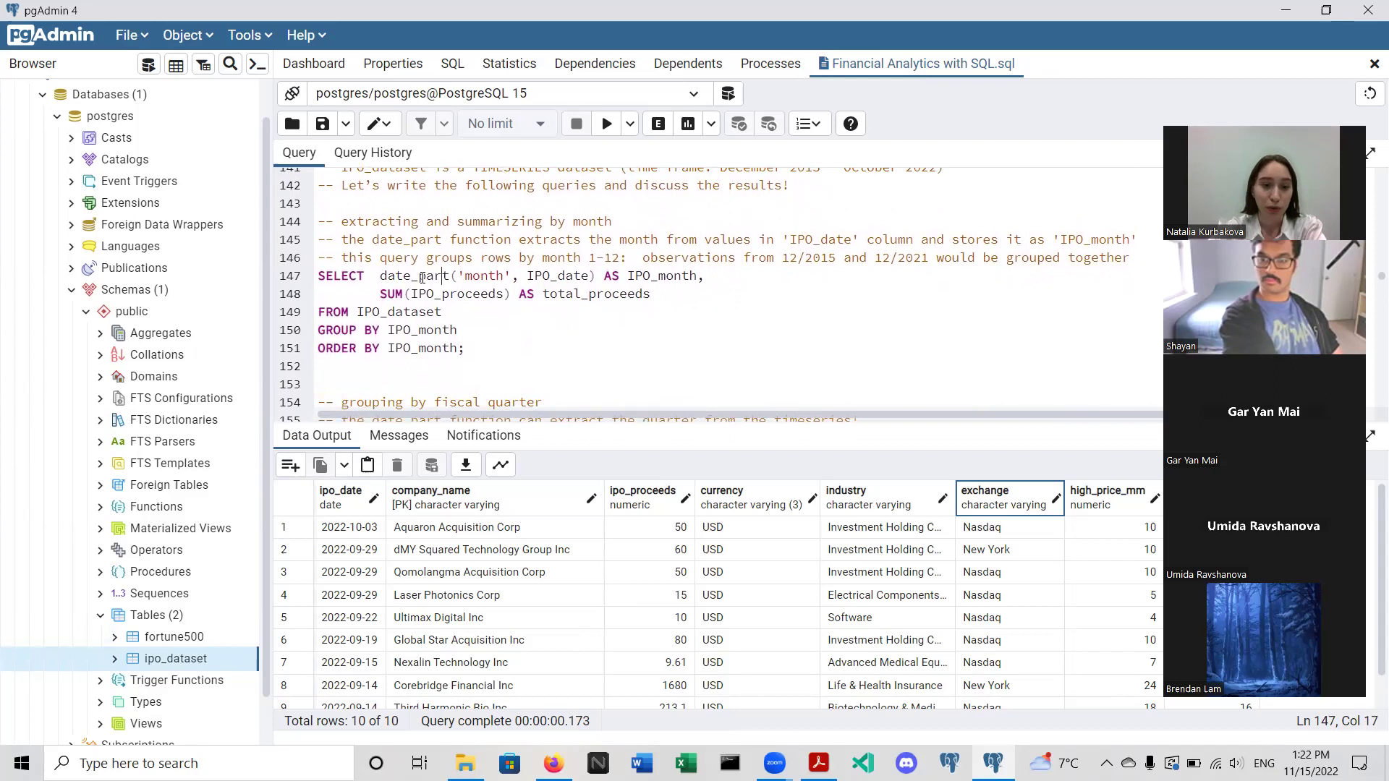
left_click_drag(373, 243, 449, 276)
left_click(621, 240)
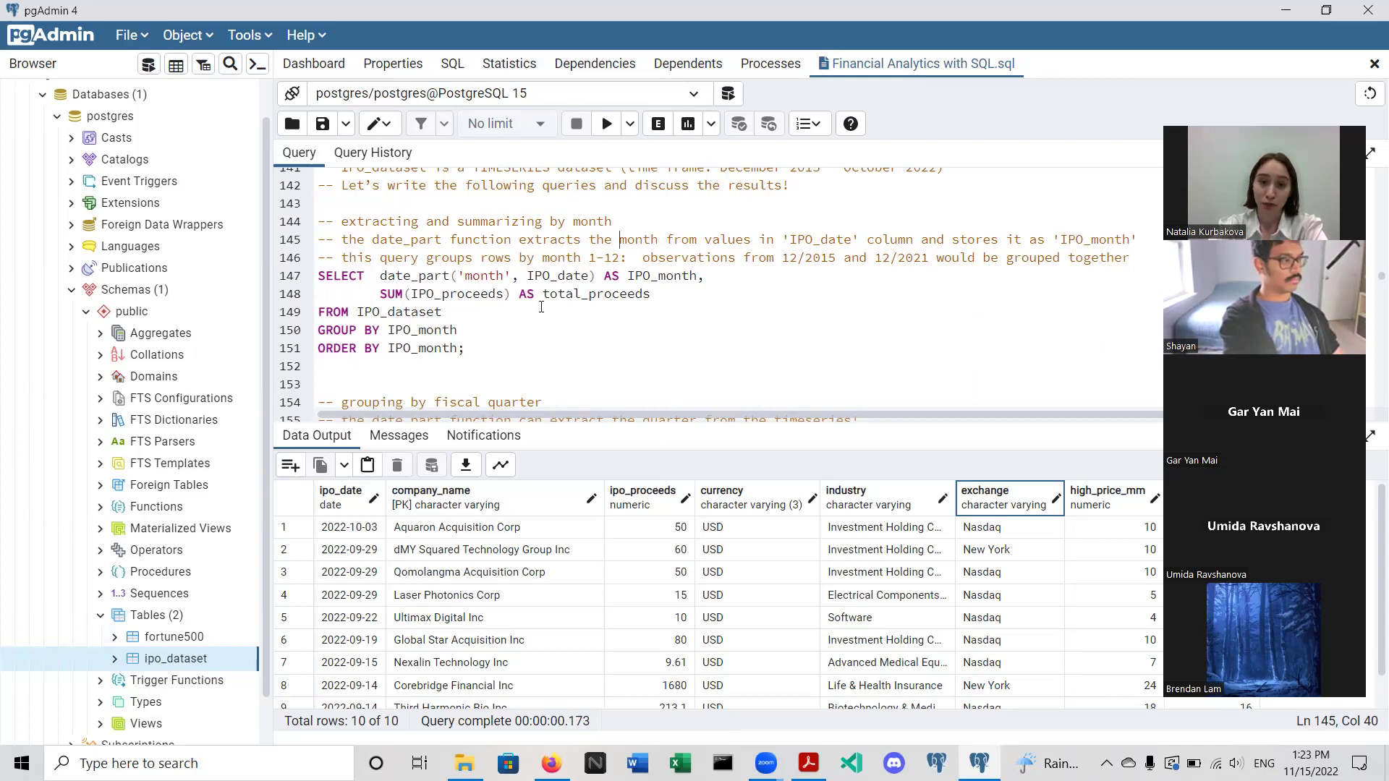
left_click_drag(626, 270, 696, 275)
left_click(380, 279)
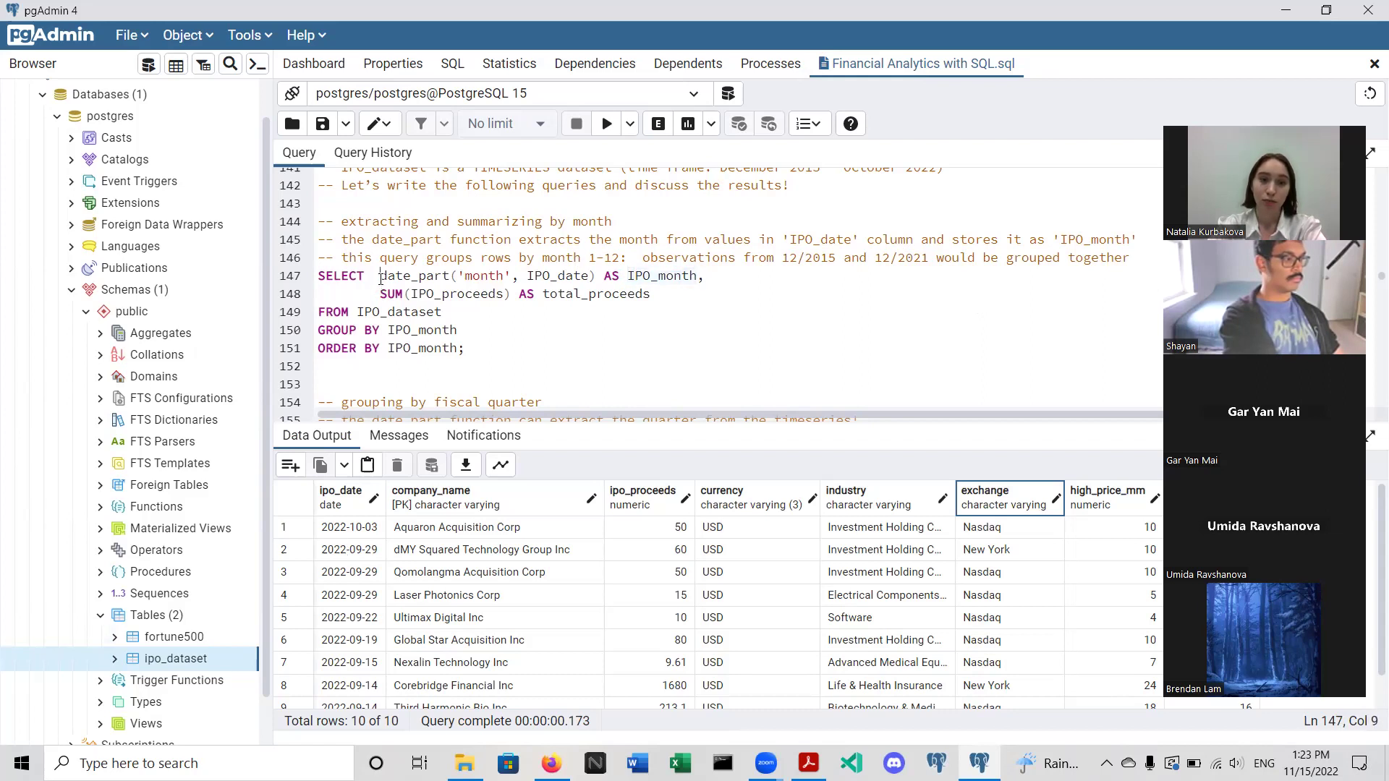
left_click_drag(434, 274, 515, 276)
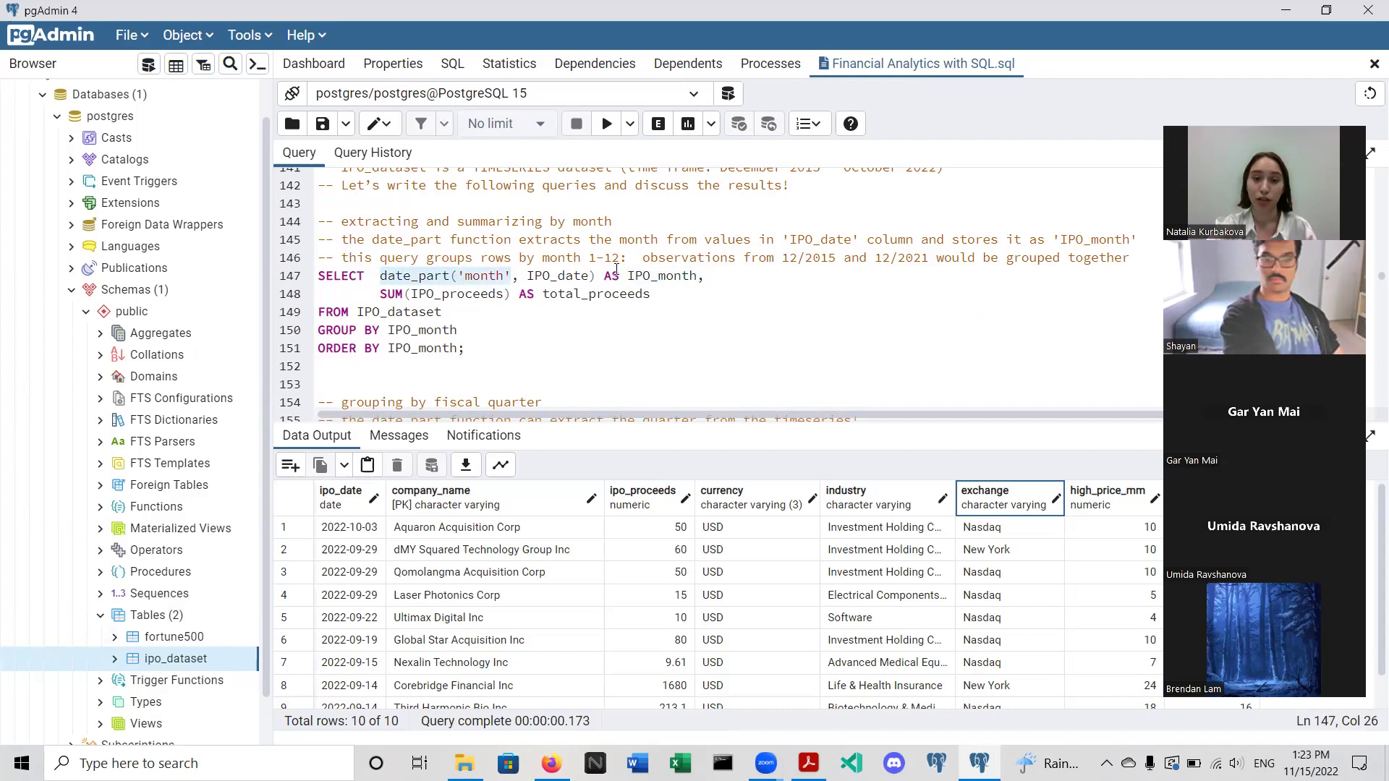
left_click_drag(628, 275, 698, 275)
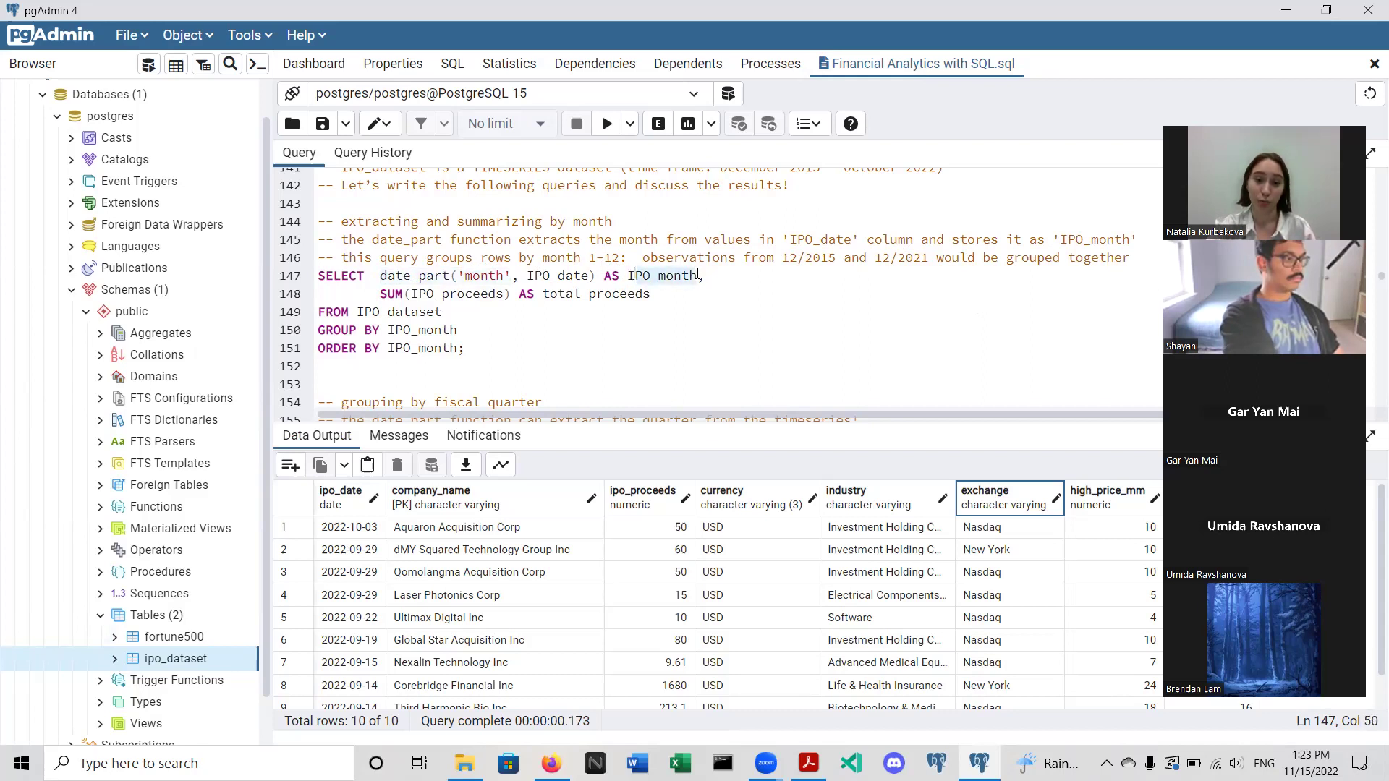
left_click(498, 304)
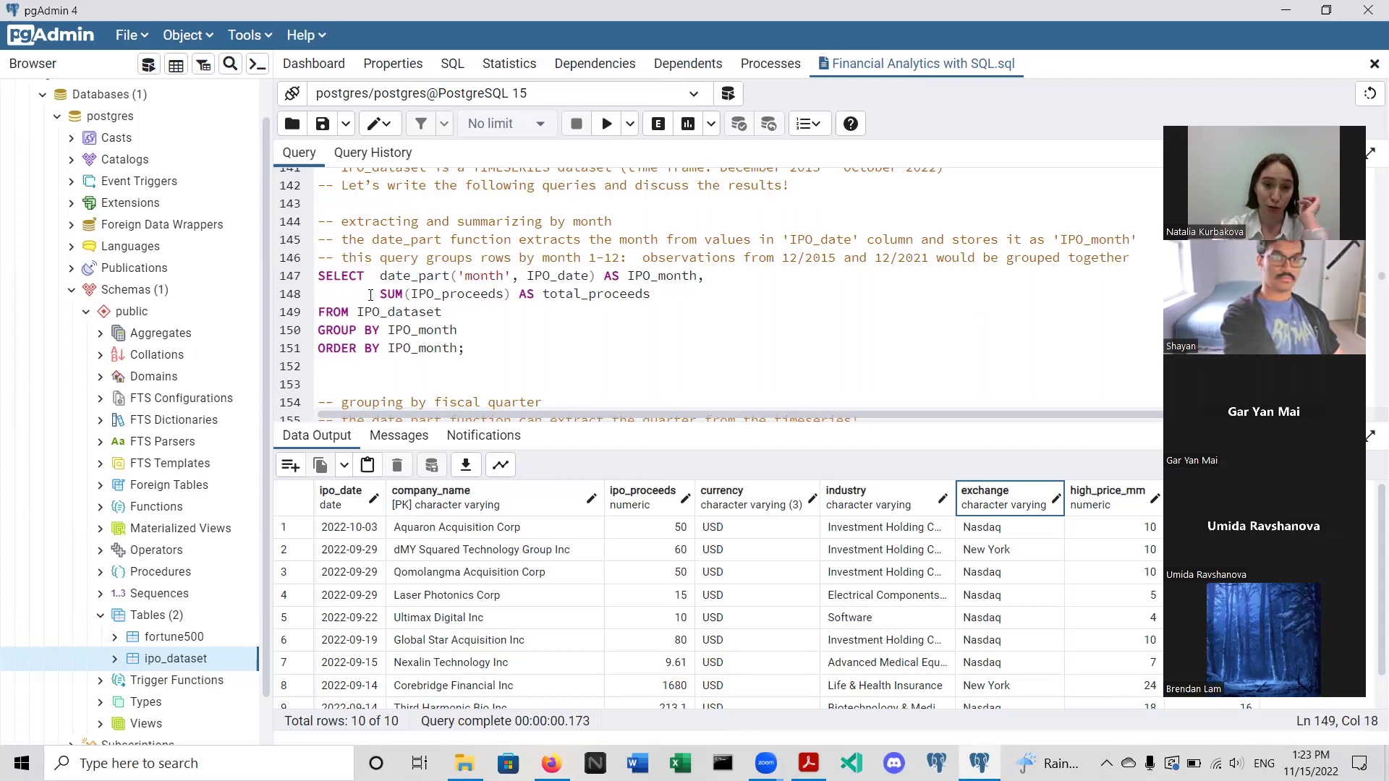
- Examine the monthly query's SUM(IPO_proceeds) total, its IPO_dataset source, and the IPO_month alias used for grouping and ordering
left_click_drag(380, 294, 512, 294)
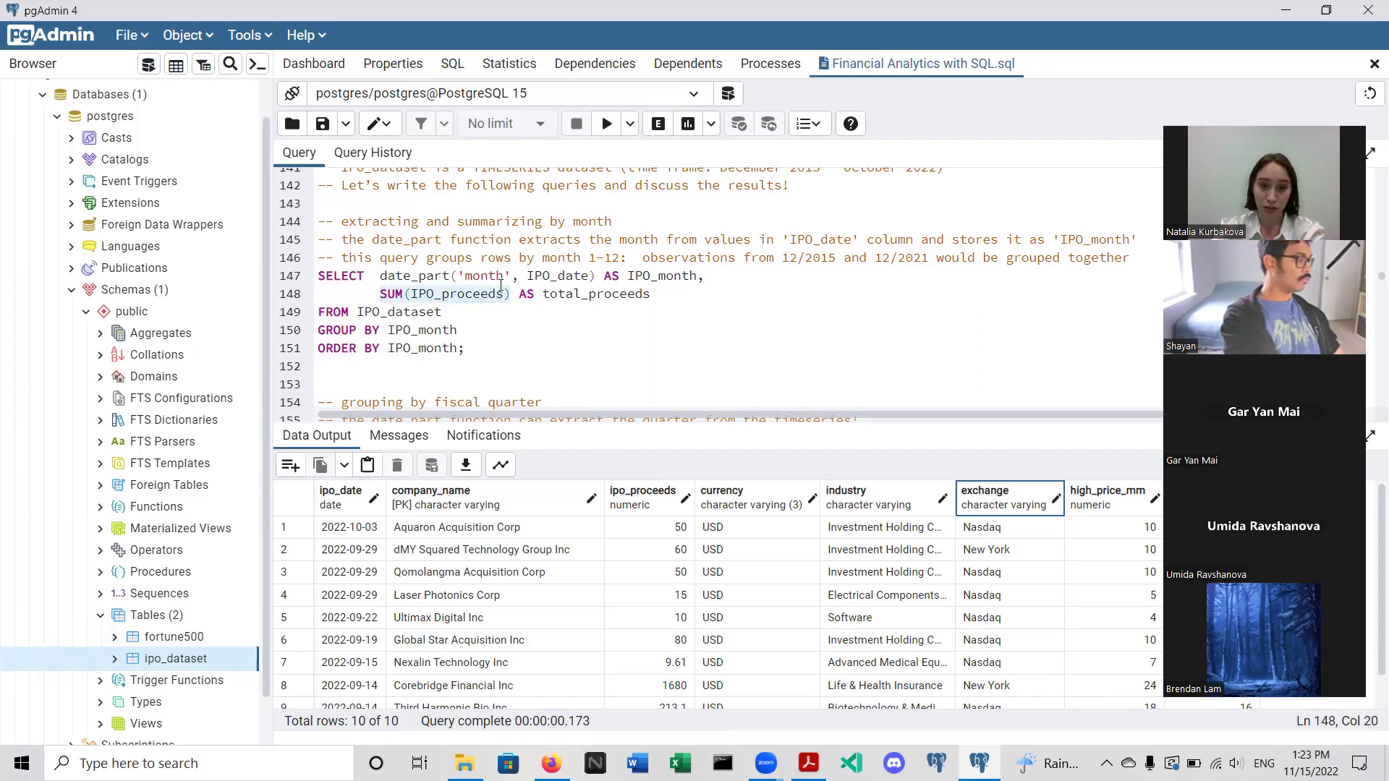
left_click_drag(543, 293, 641, 292)
left_click(631, 292)
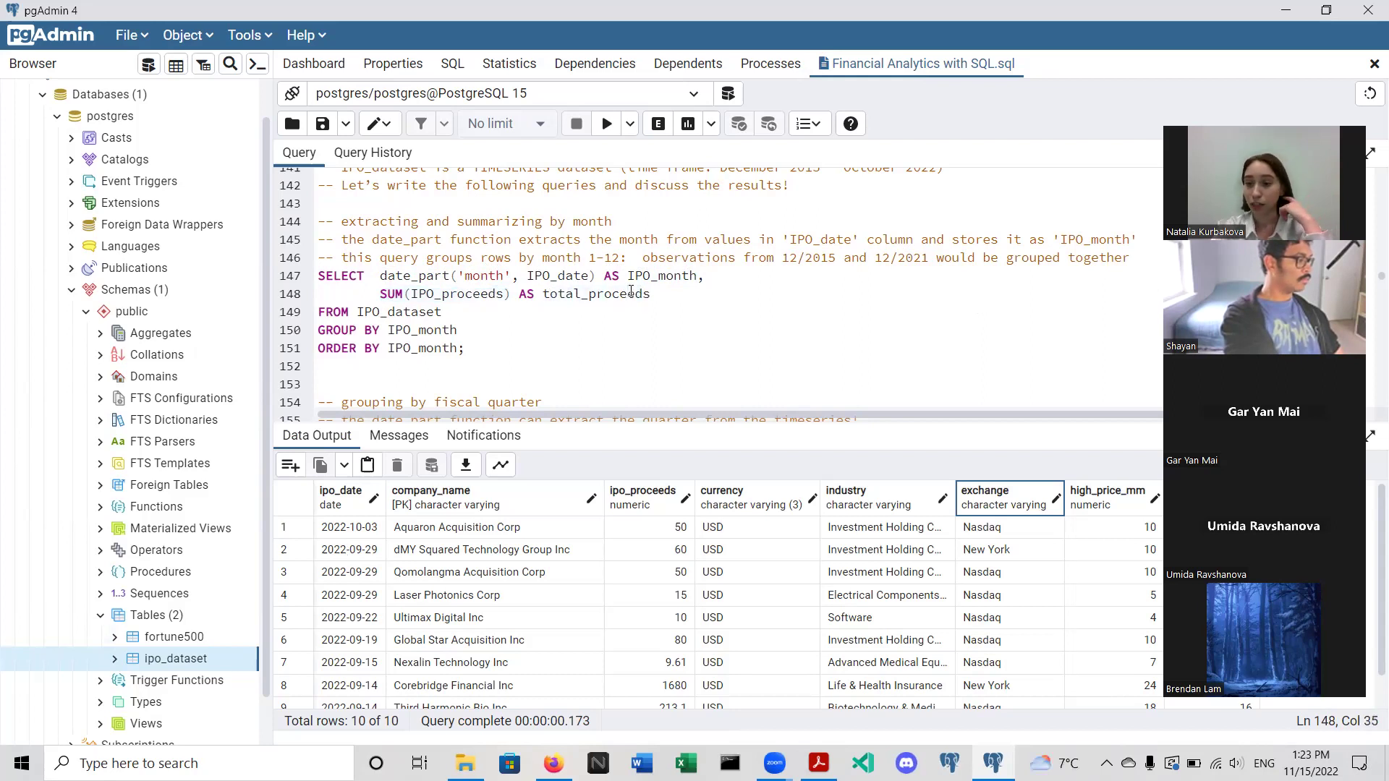
left_click(380, 277)
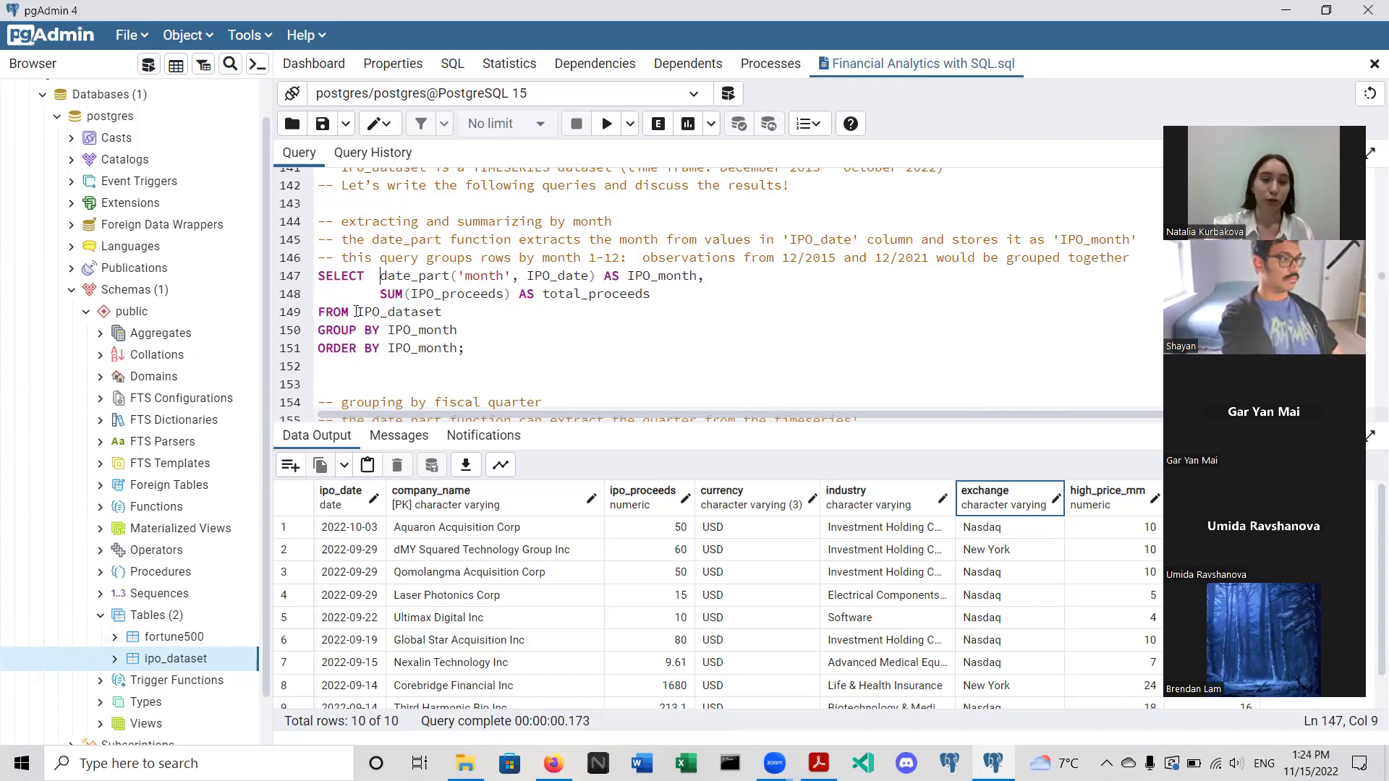
left_click_drag(358, 314, 441, 314)
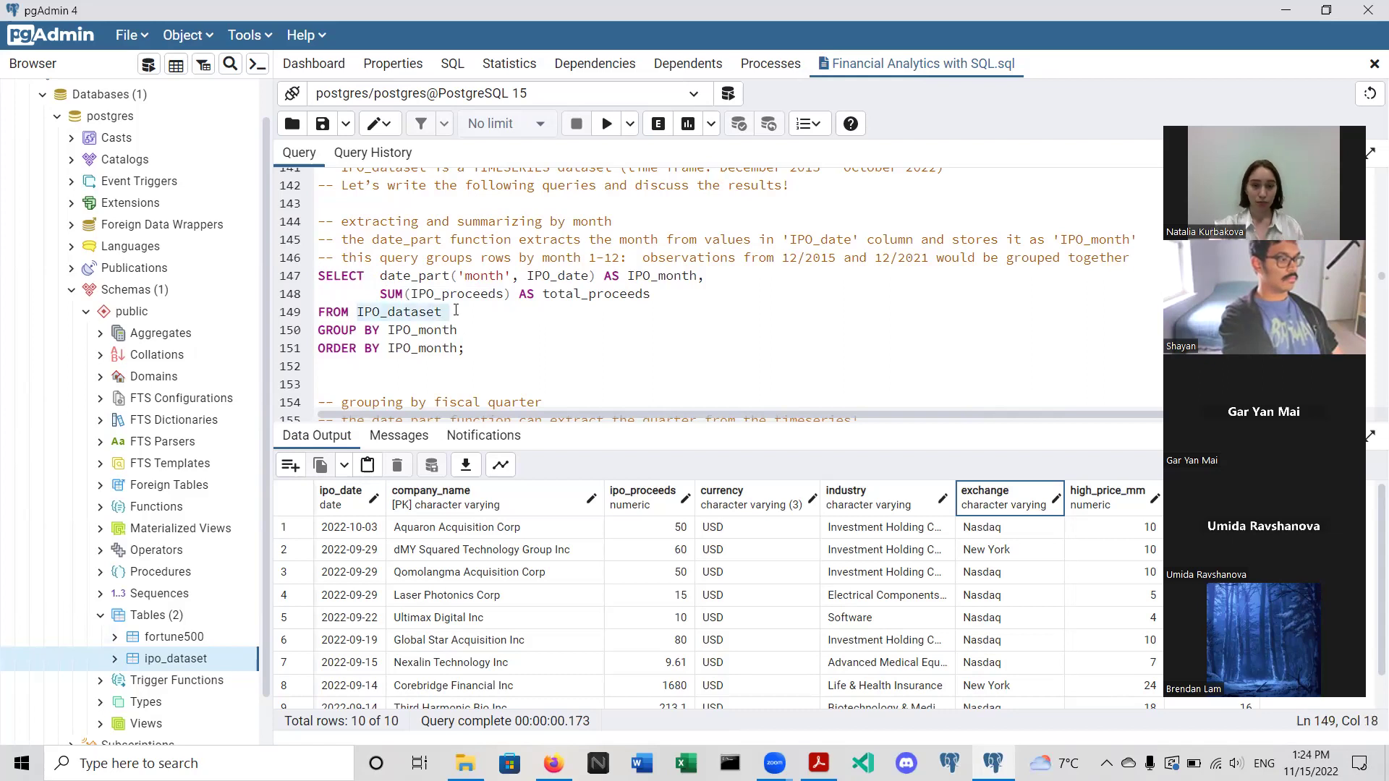
left_click(449, 305)
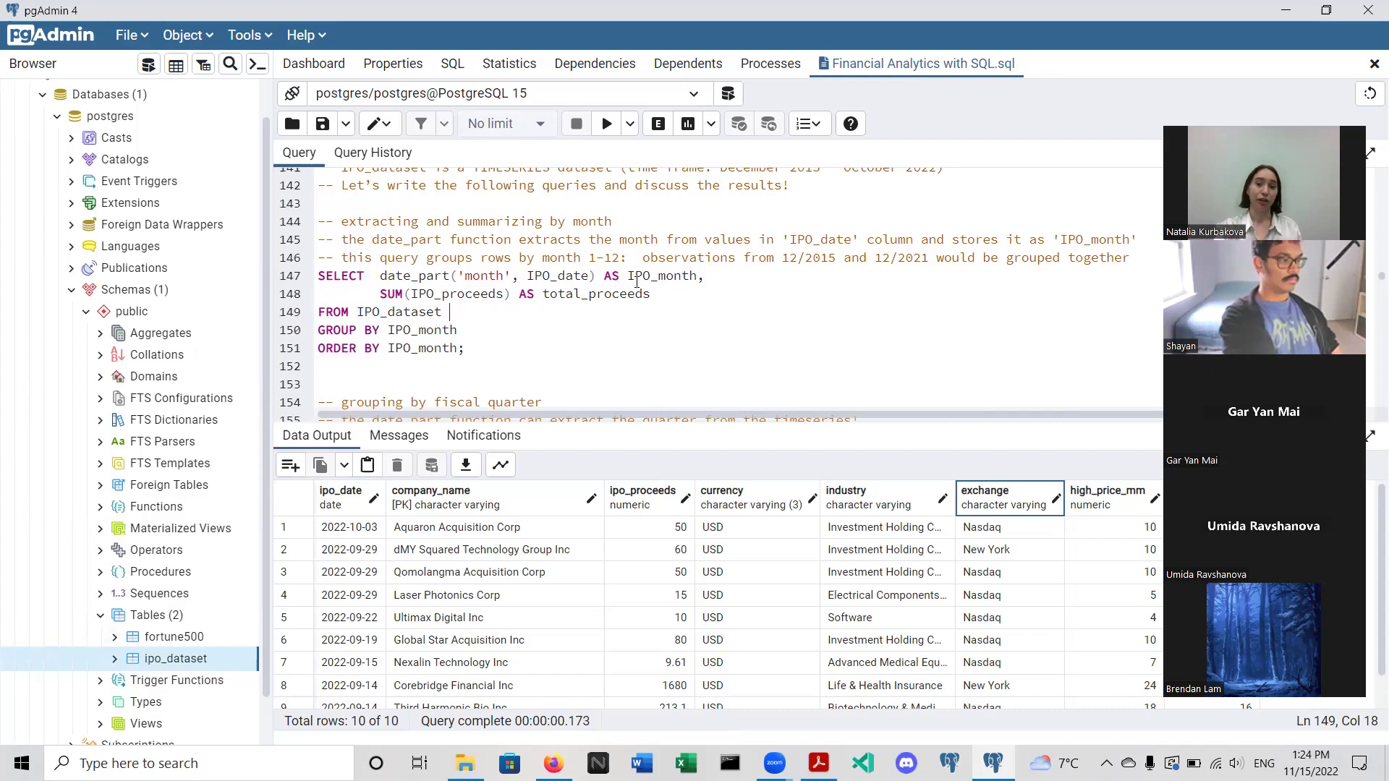
left_click_drag(628, 275, 700, 275)
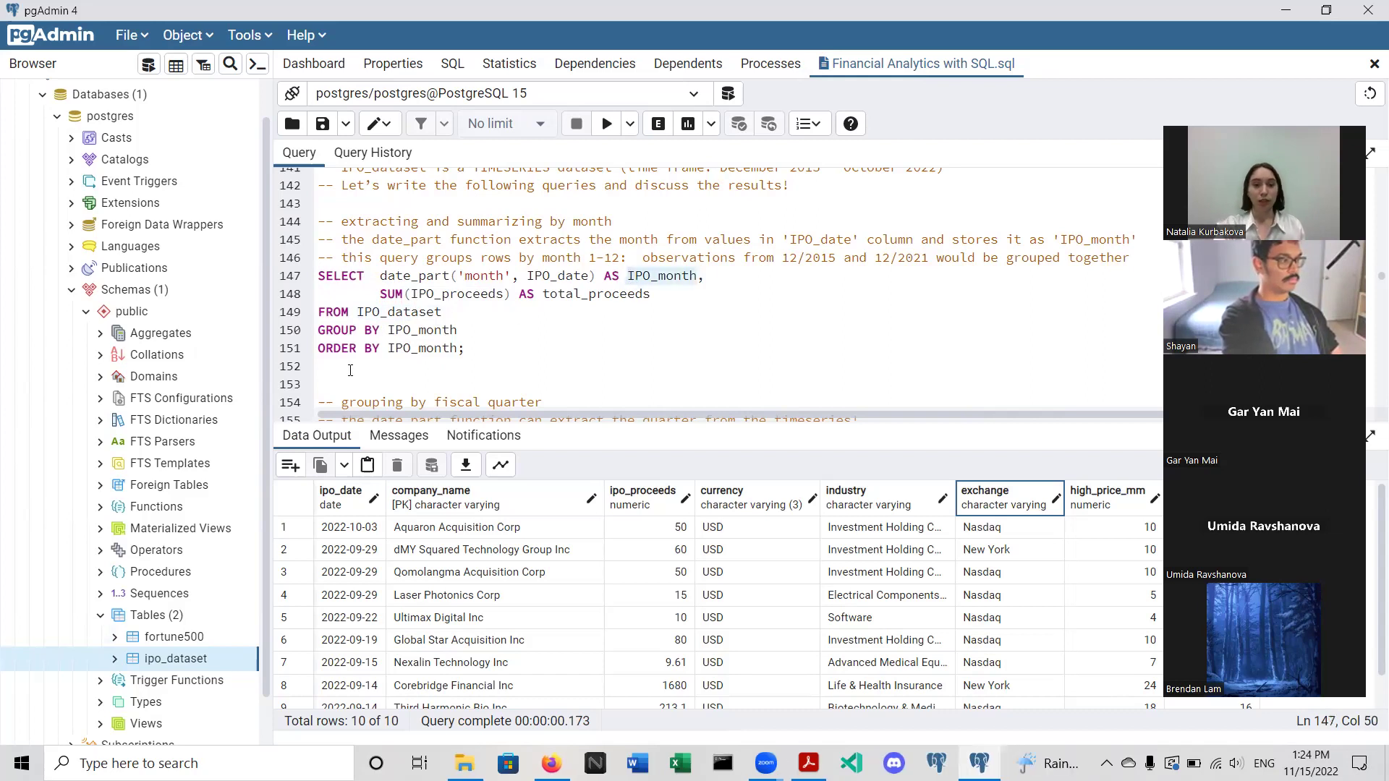
left_click(375, 351)
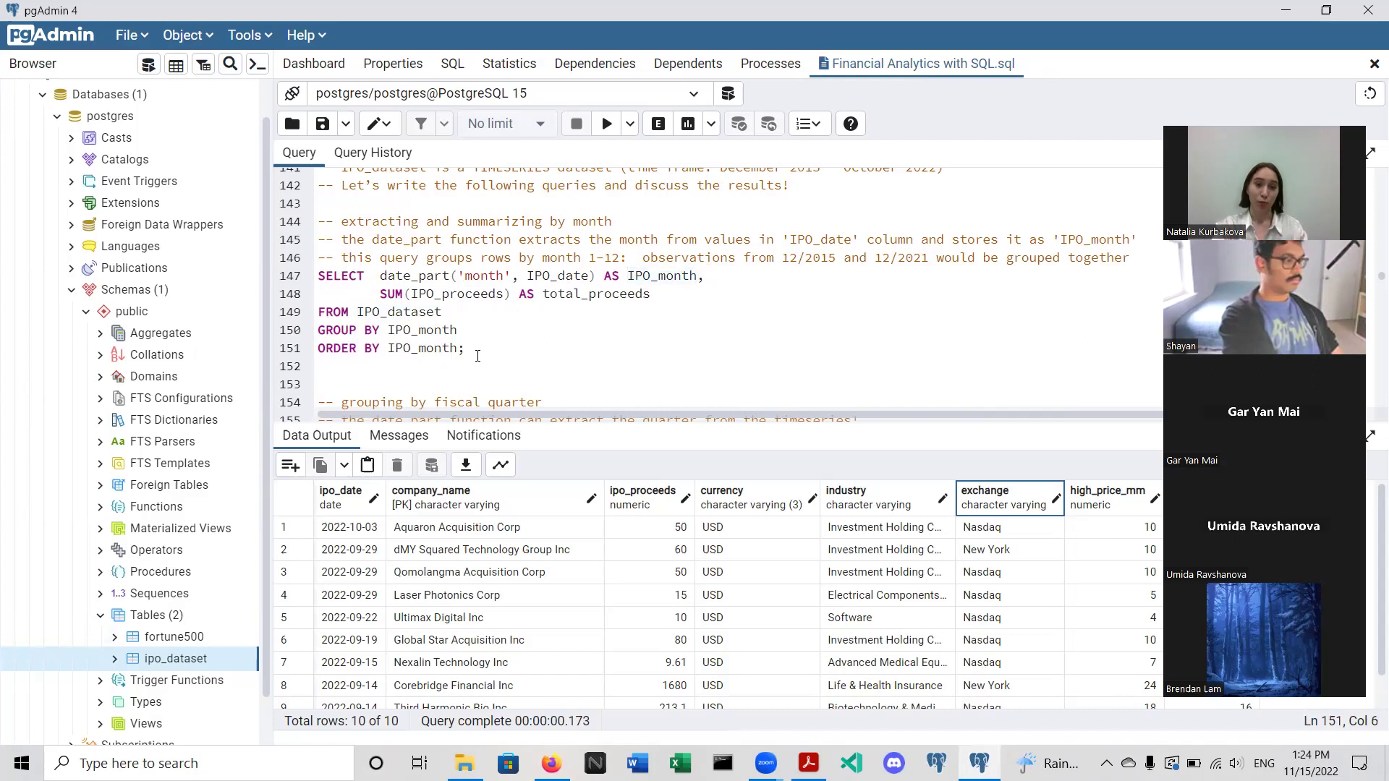
- Run only the query on lines 147–151 that totals IPO proceeds by month, and review all of its result rows
left_click_drag(467, 350, 310, 281)
left_click(608, 125)
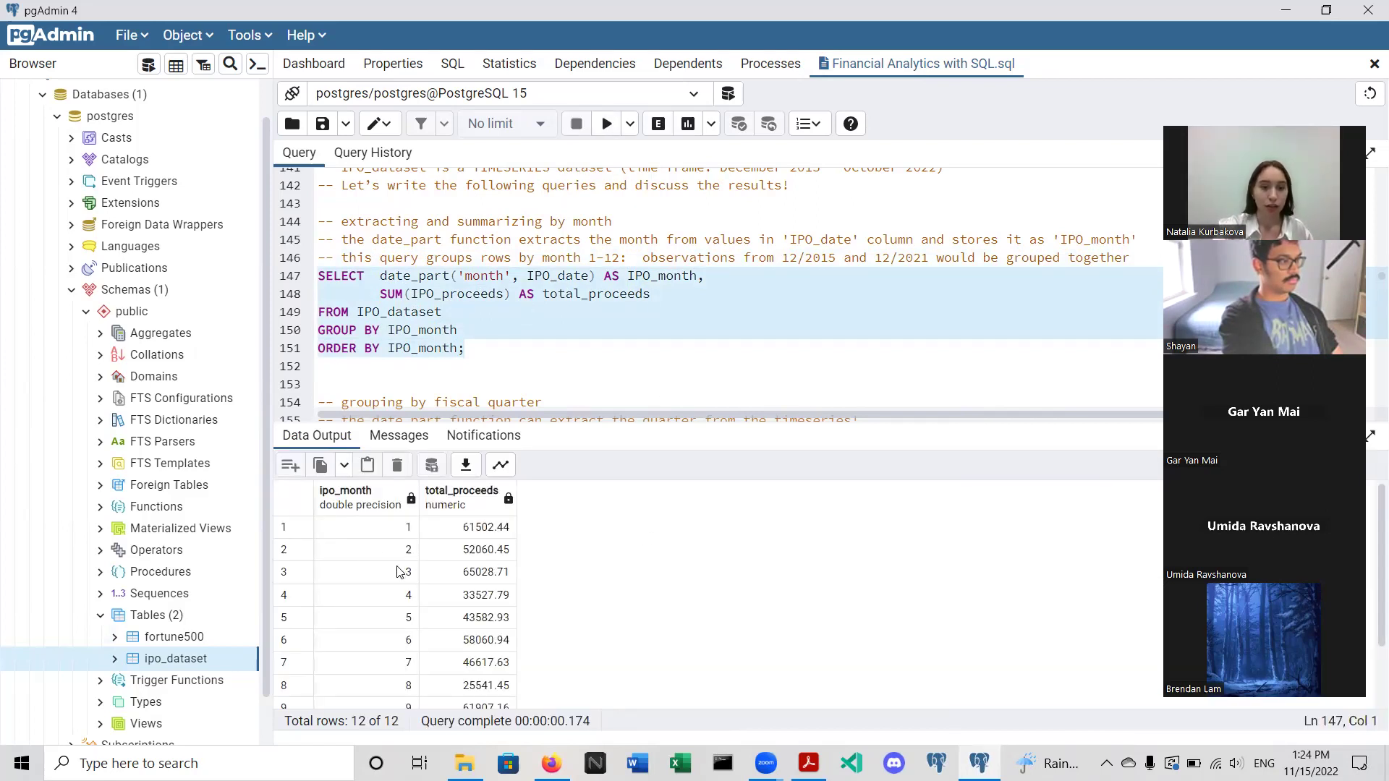
scroll(378, 688, "down", 1)
scroll(378, 687, "down", 1)
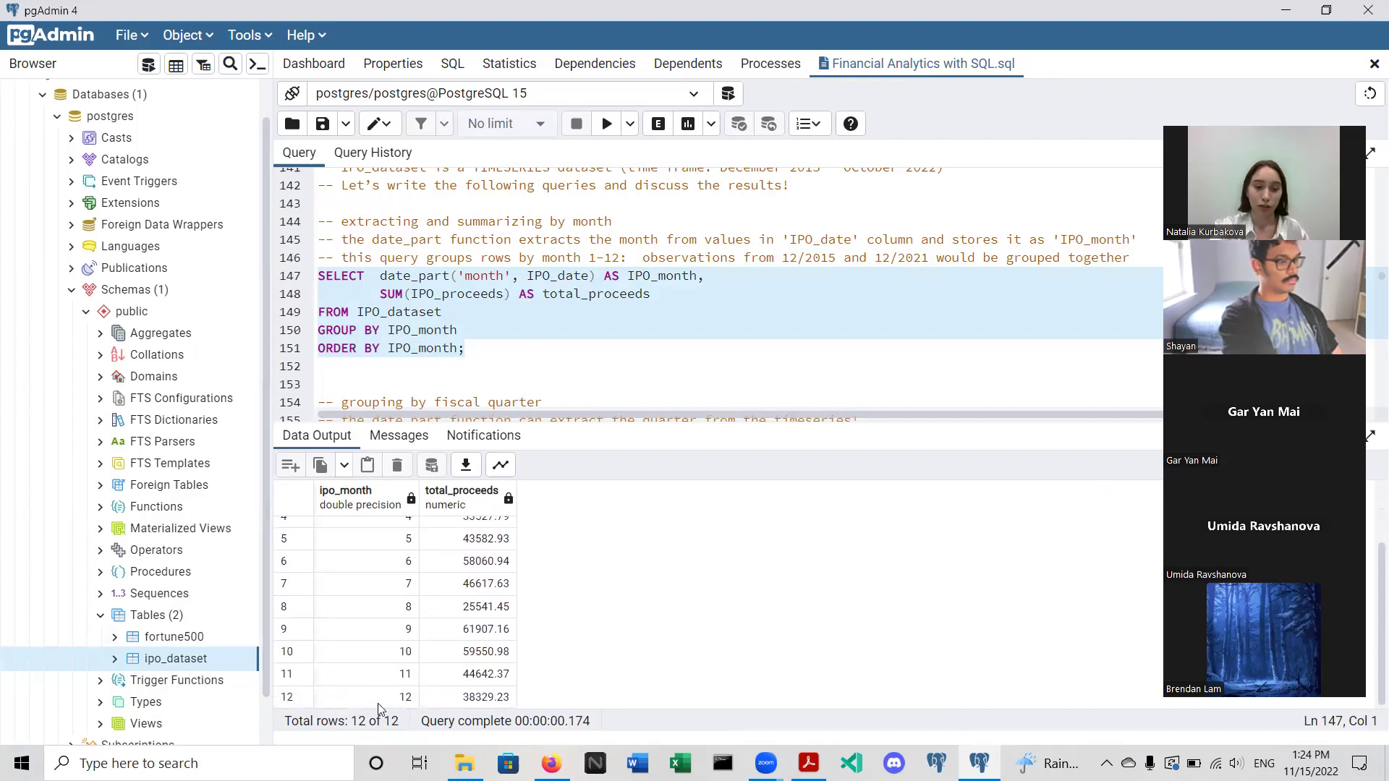
left_click(481, 294)
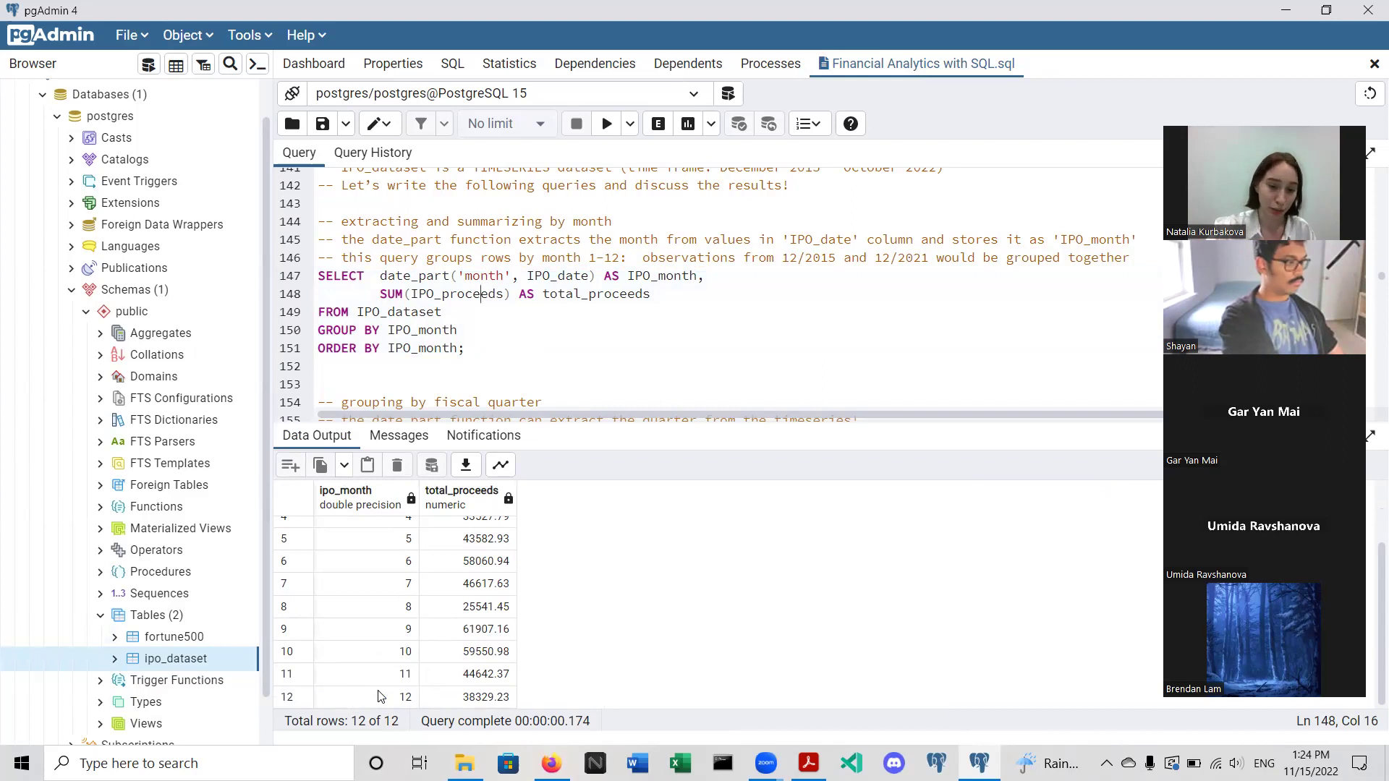
scroll(480, 626, "up", 2)
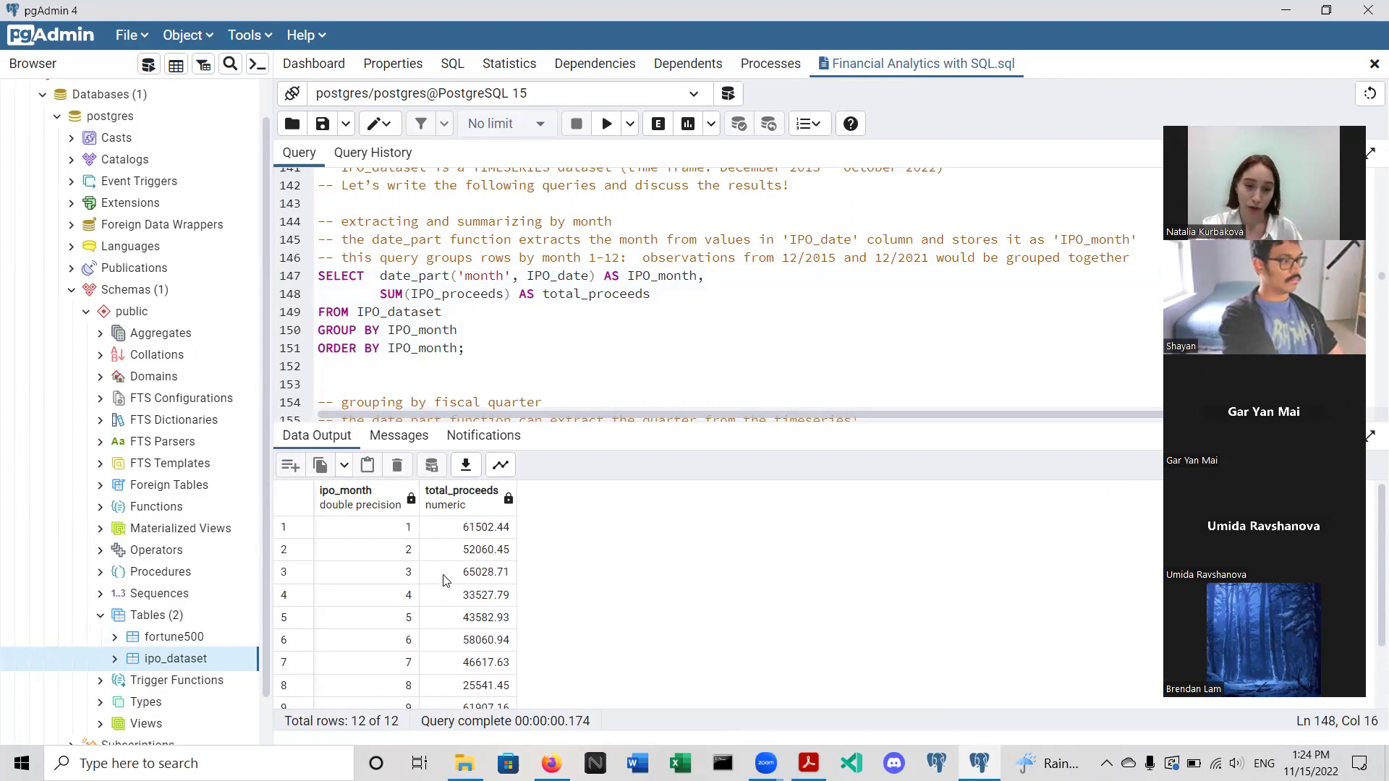
scroll(359, 677, "down", 2)
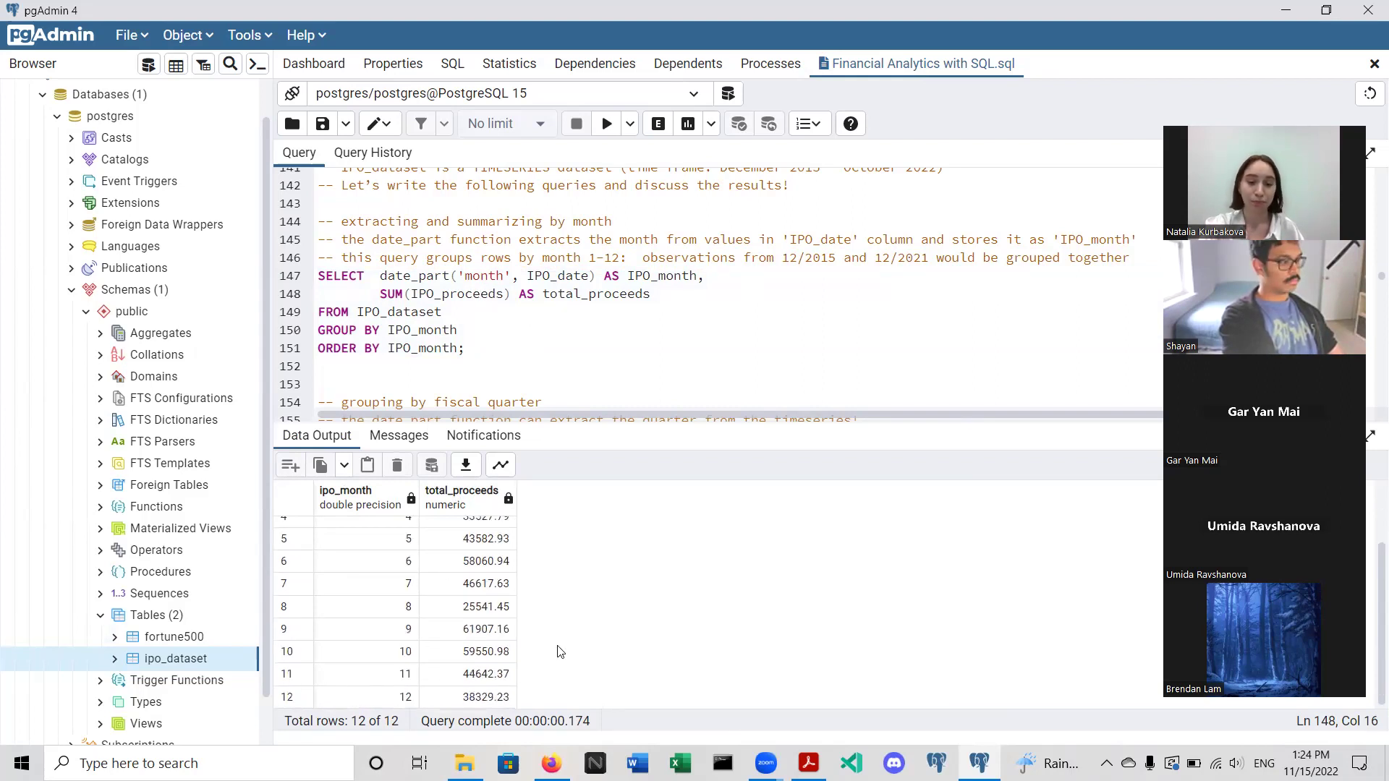
scroll(484, 593, "up", 2)
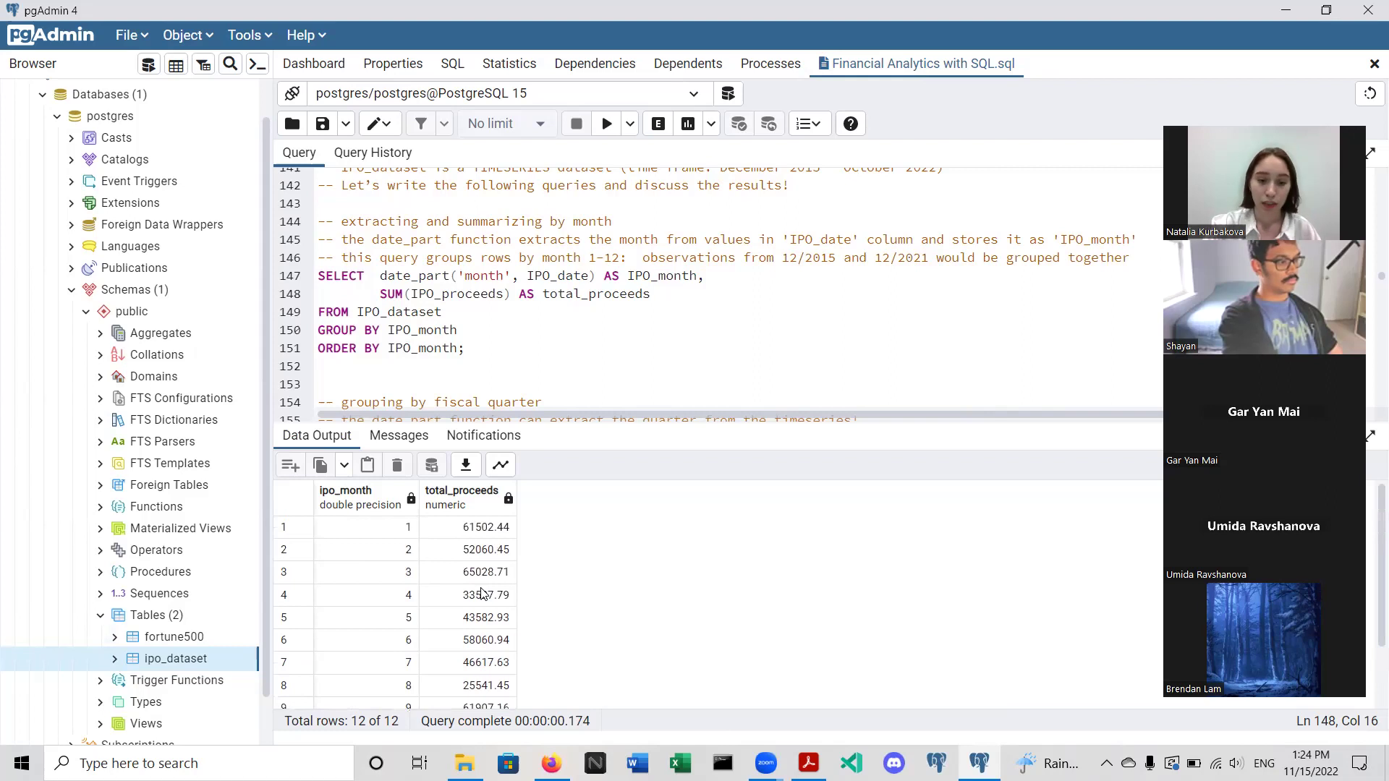
- Examine the fiscal-quarter grouping query on lines 154–160 and compare its date_part expression with the one in the monthly query
left_click(483, 364)
scroll(487, 359, "down", 3)
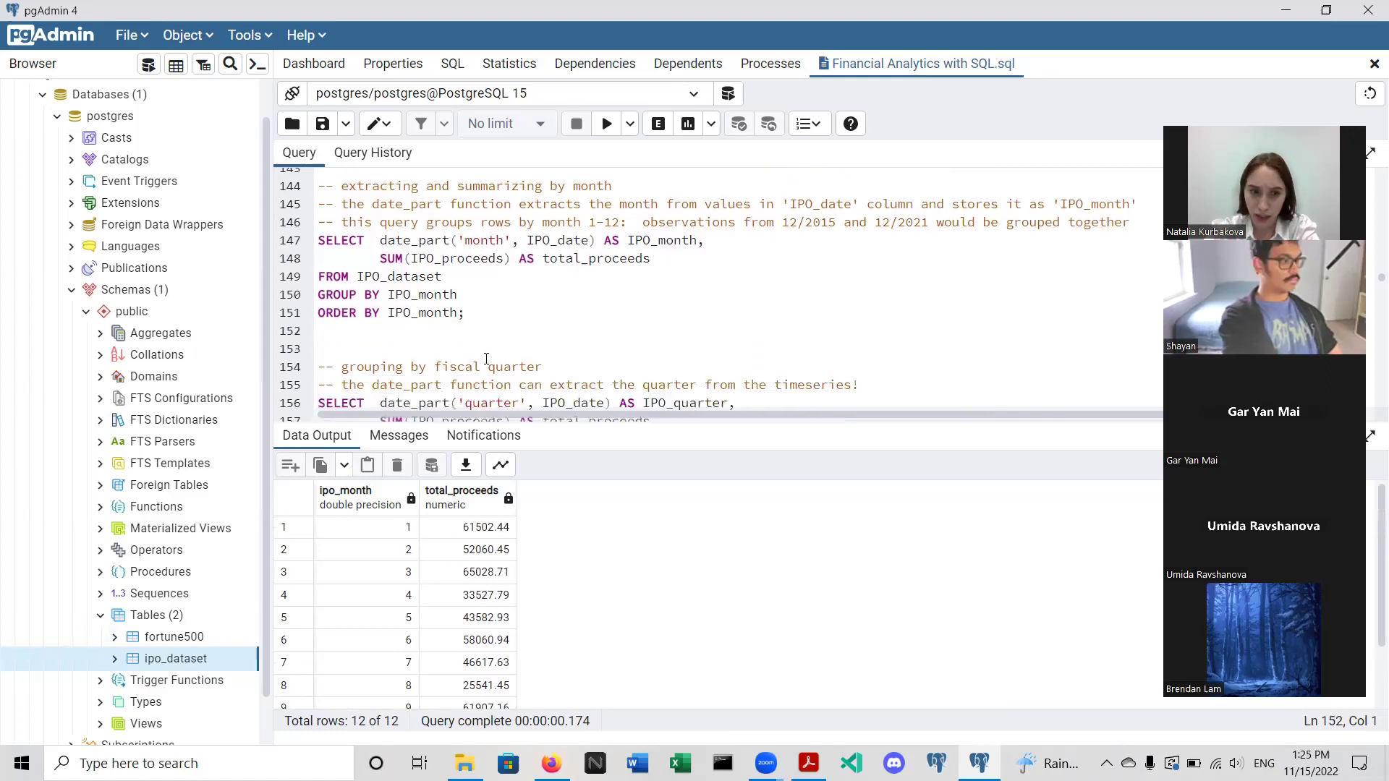
scroll(486, 359, "down", 1)
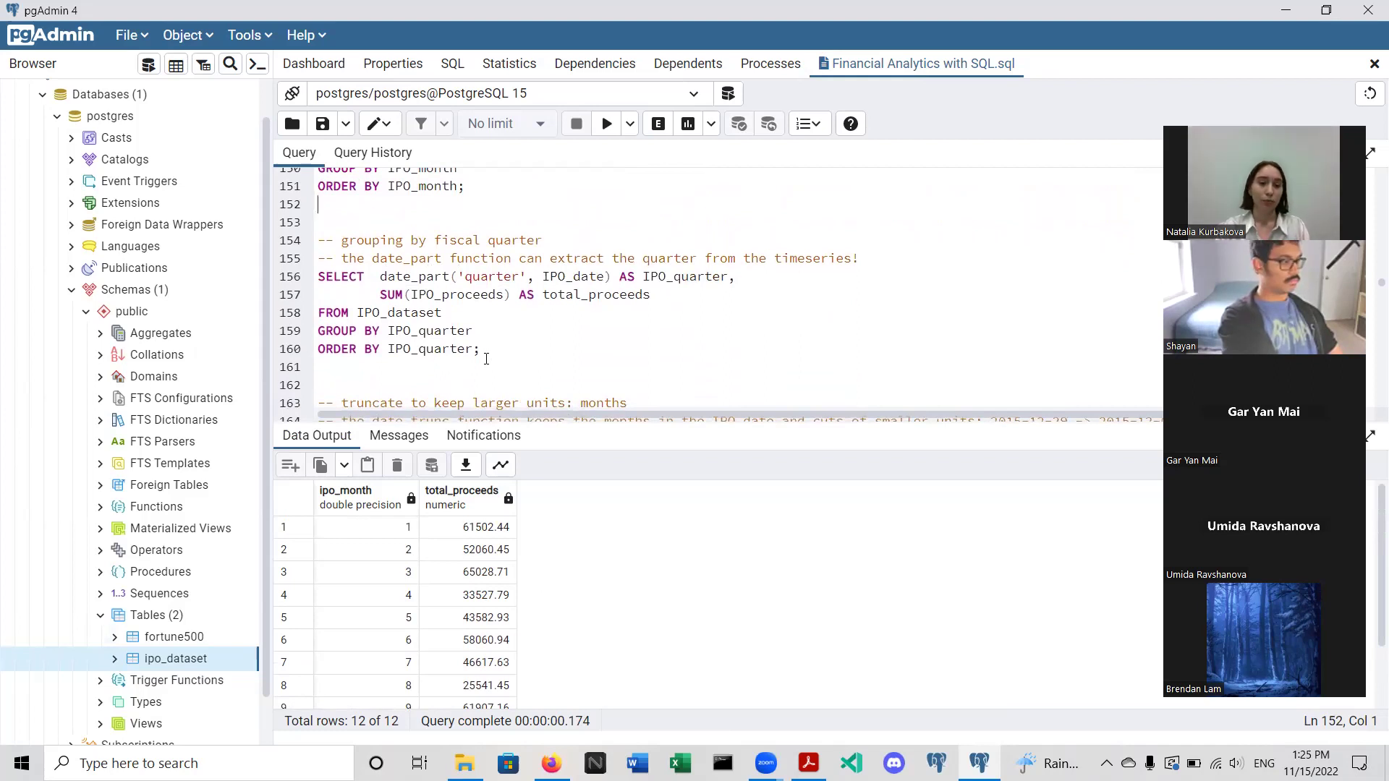
scroll(487, 359, "up", 2)
left_click(382, 188)
double_click(381, 188)
left_click(480, 313)
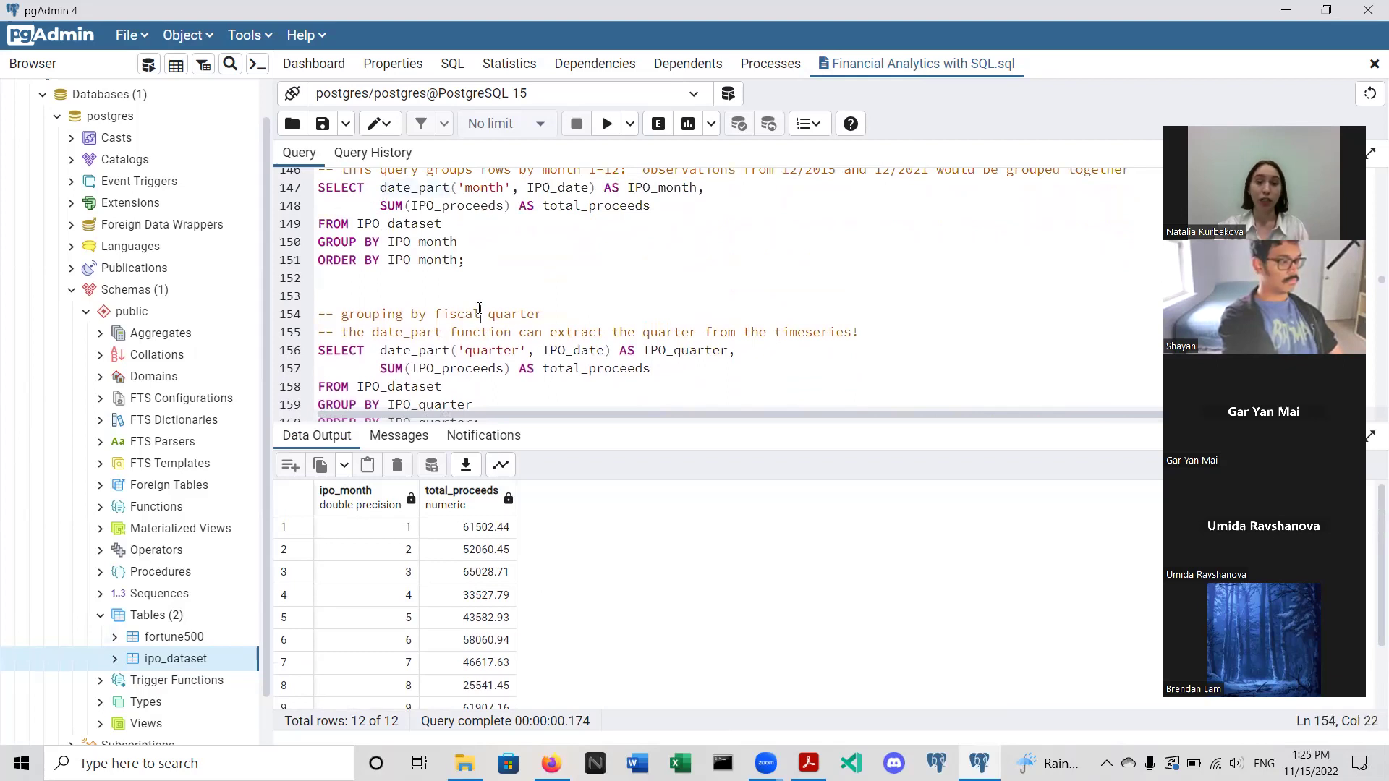
scroll(478, 307, "down", 2)
scroll(479, 307, "up", 1)
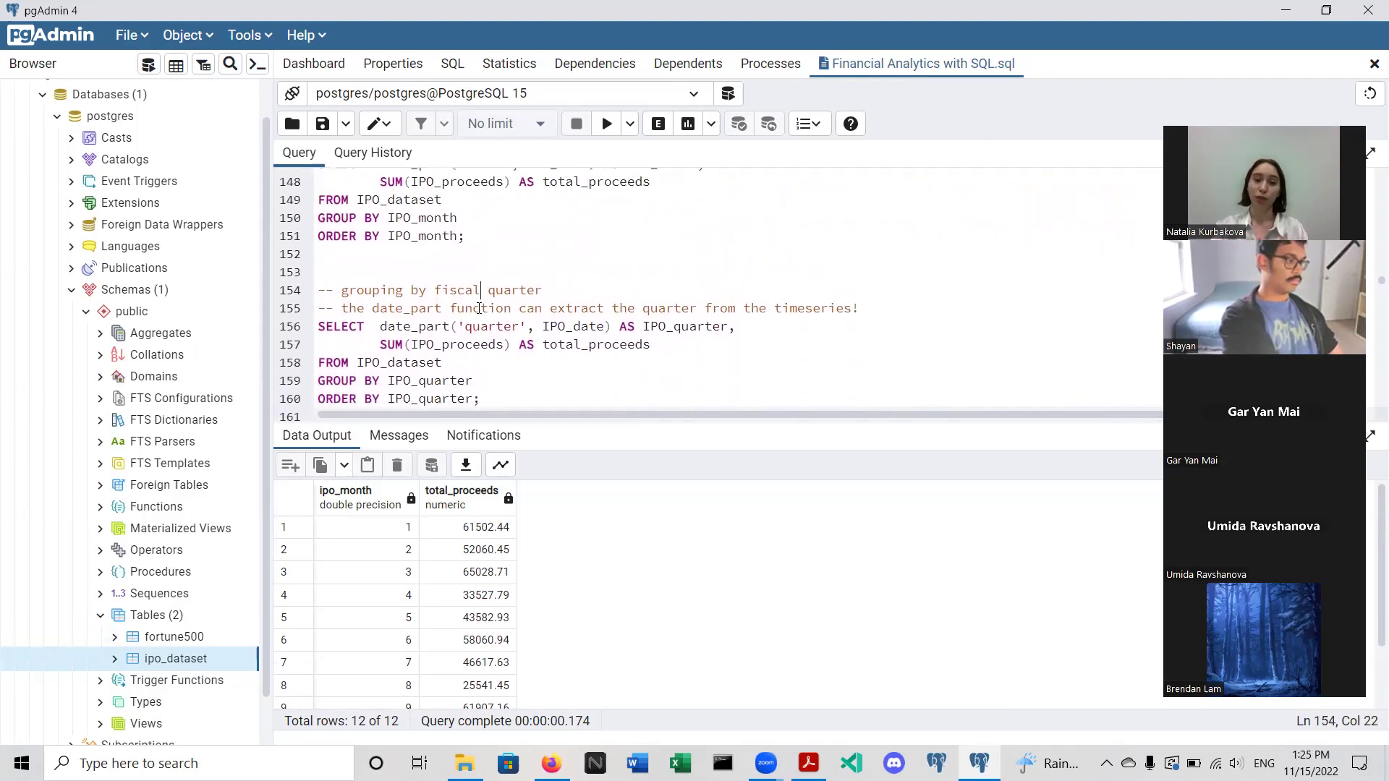
scroll(480, 309, "down", 1)
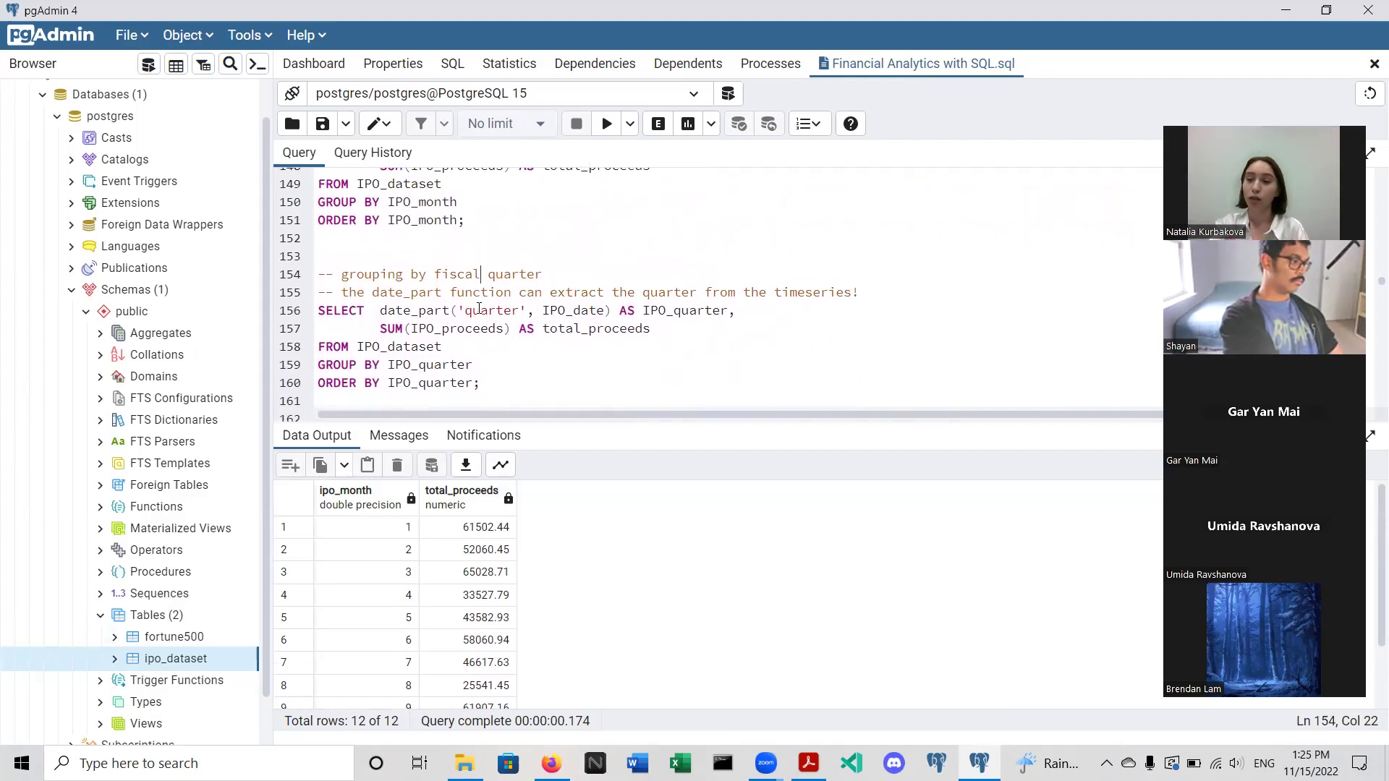
- Compare the fiscal-quarter query with the monthly one, examining its 'quarter' argument and IPO_quarter alias on line 156
scroll(479, 309, "down", 1)
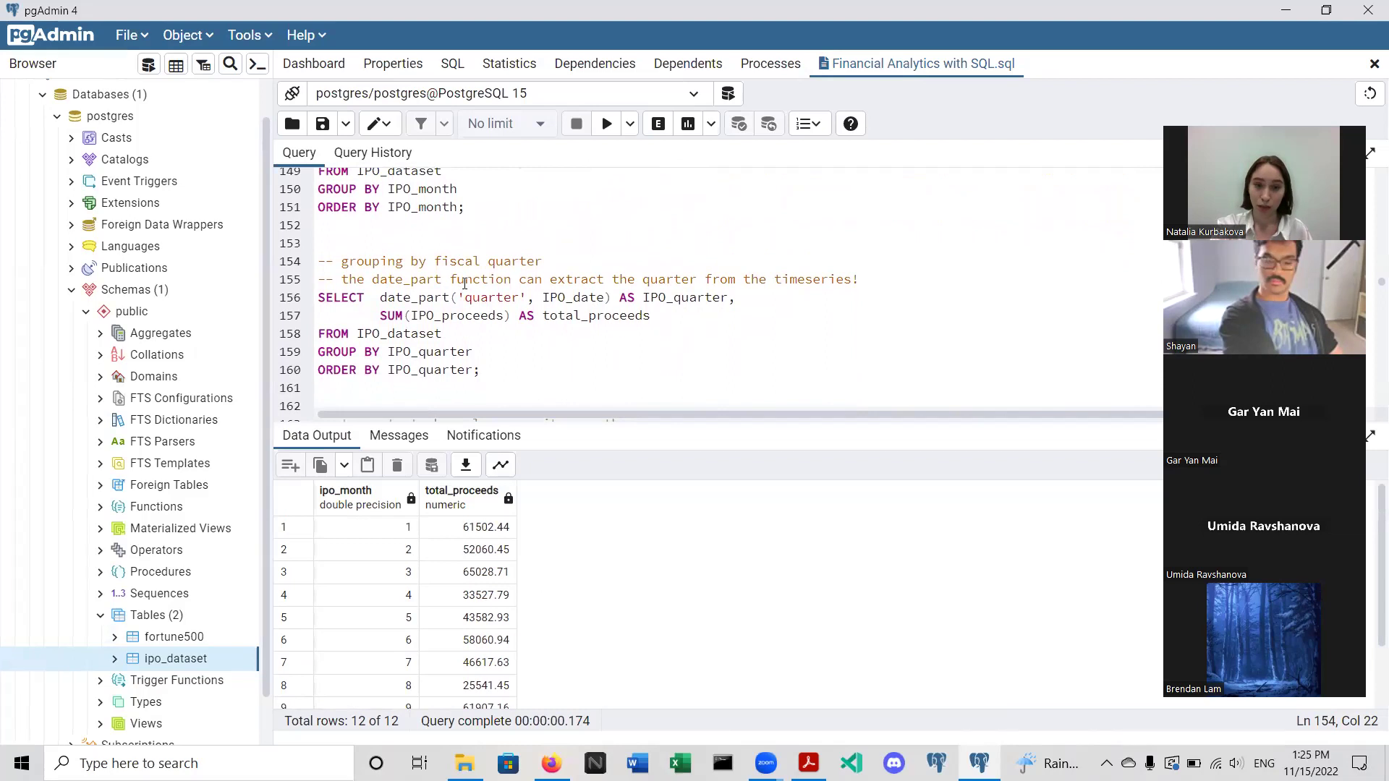
scroll(467, 282, "up", 2)
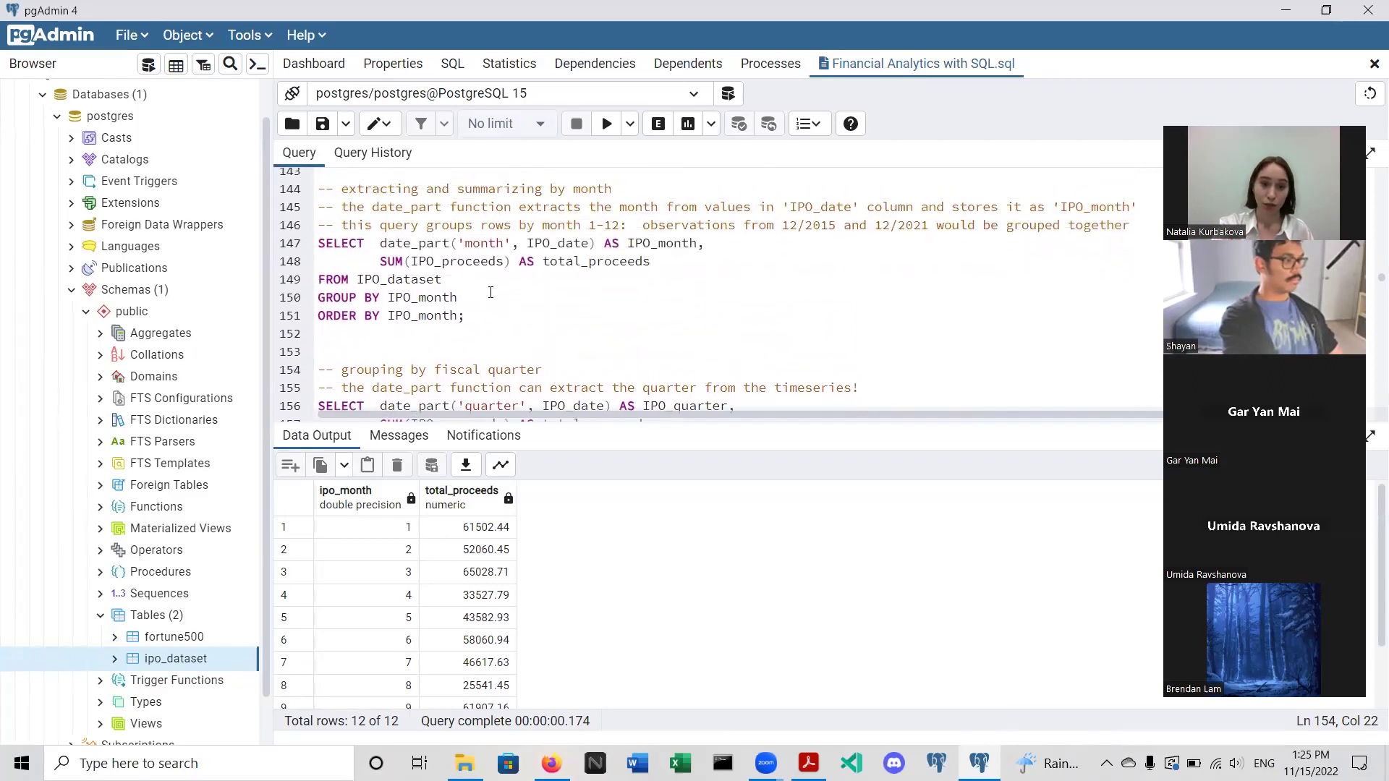
scroll(490, 293, "down", 1)
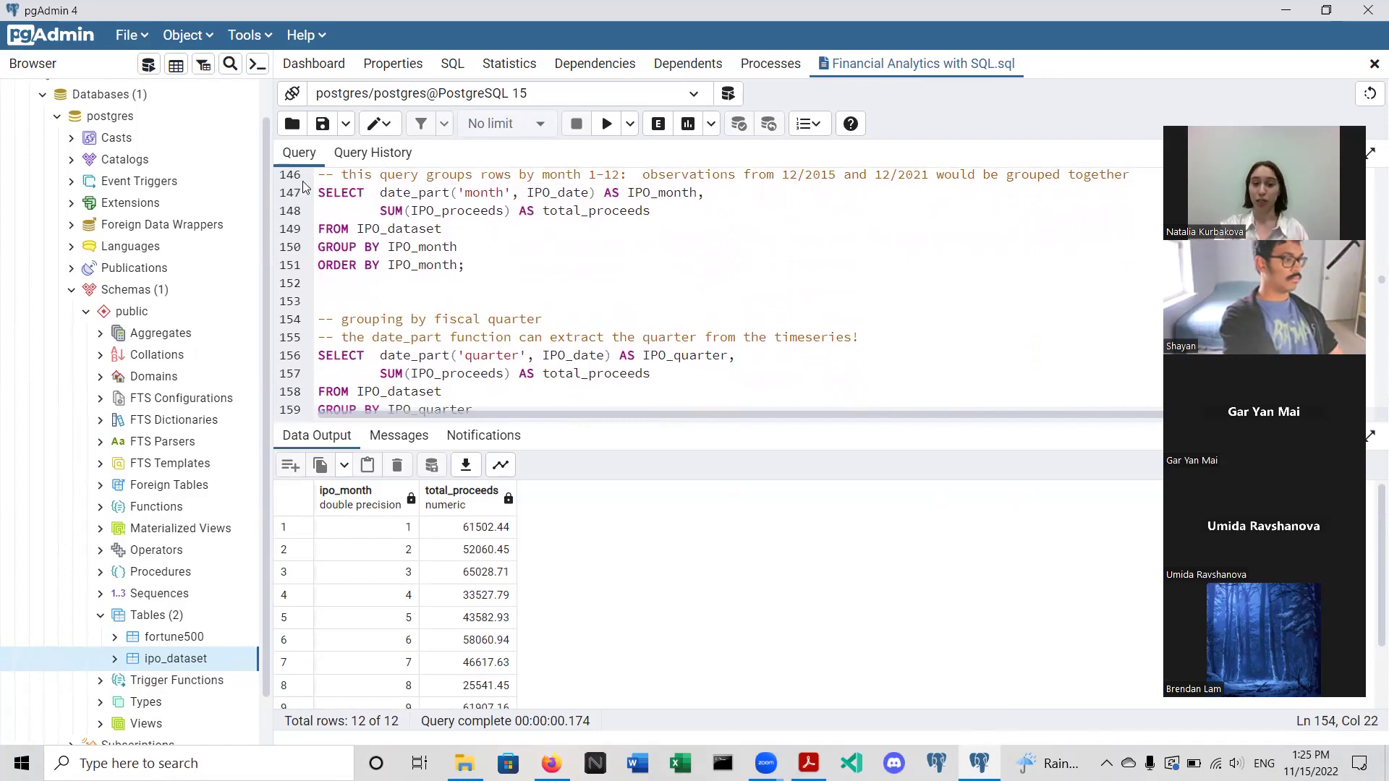
scroll(507, 322, "down", 1)
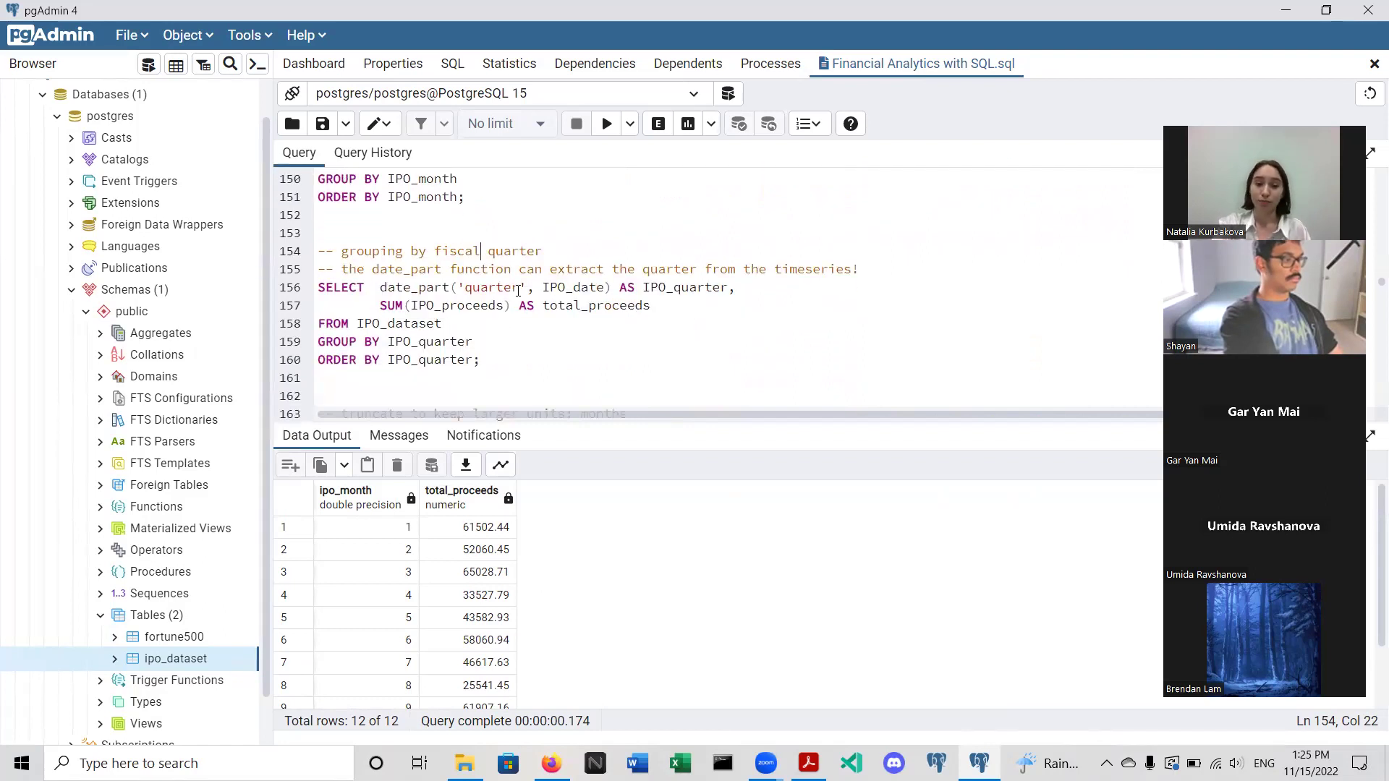
left_click_drag(527, 289, 457, 289)
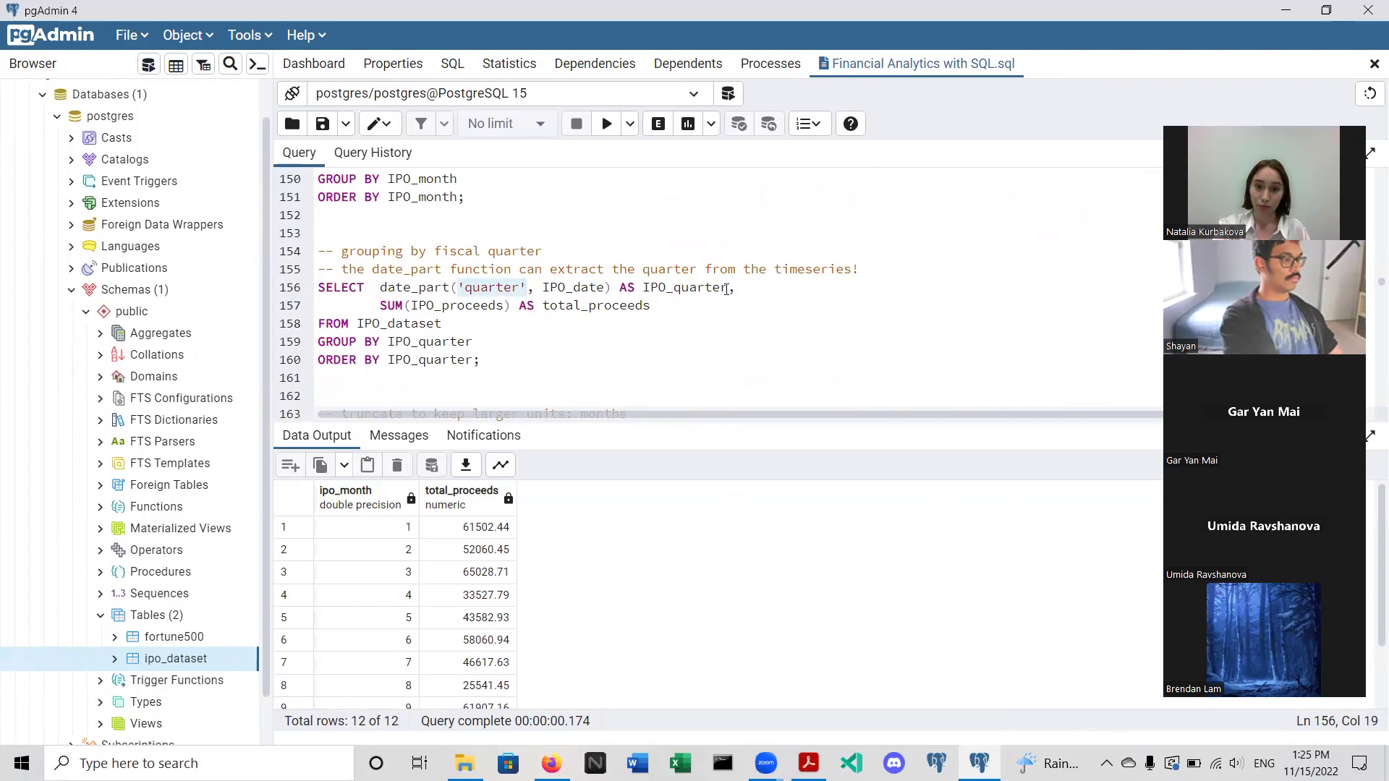
scroll(621, 377, "up", 1)
left_click_drag(644, 348, 730, 348)
left_click(730, 348)
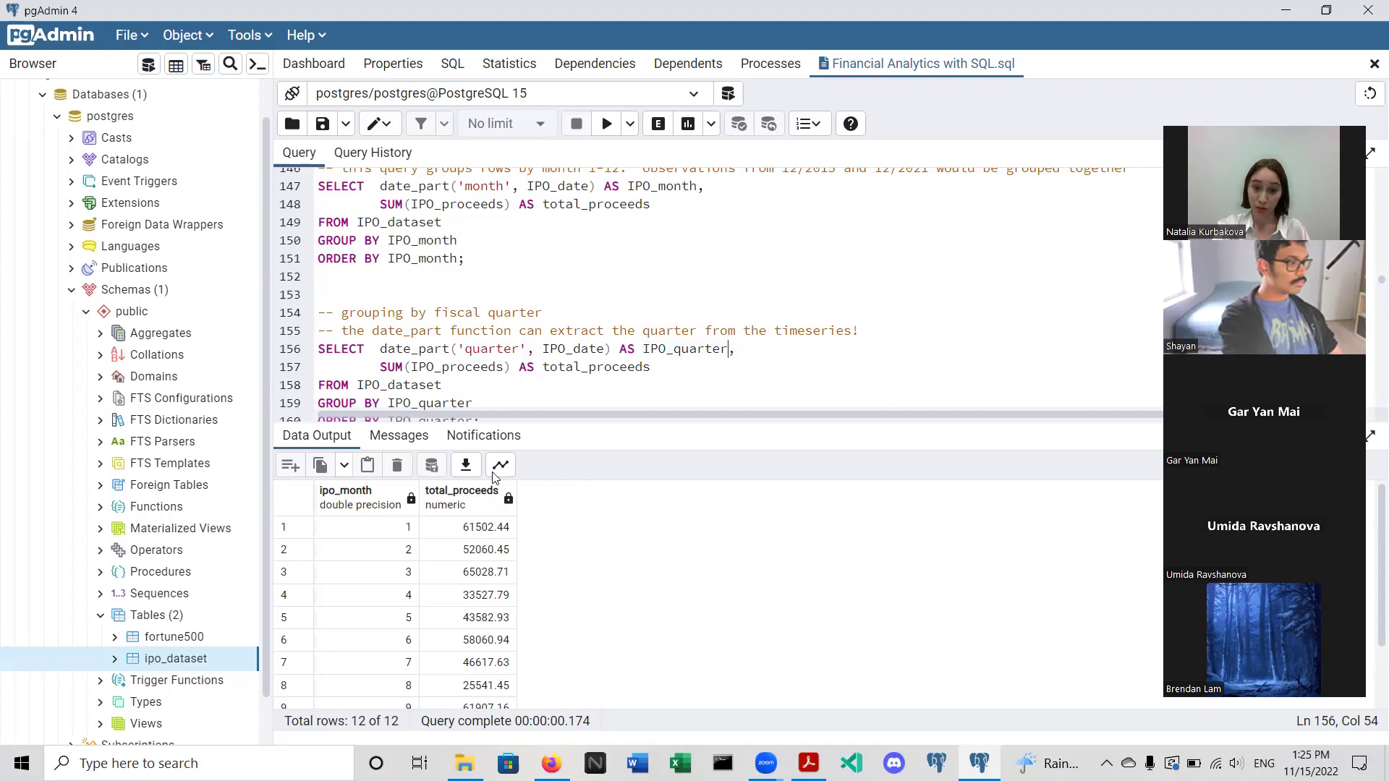
- Run only the query on lines 156–160 that totals IPO proceeds by fiscal quarter
scroll(620, 356, "down", 1)
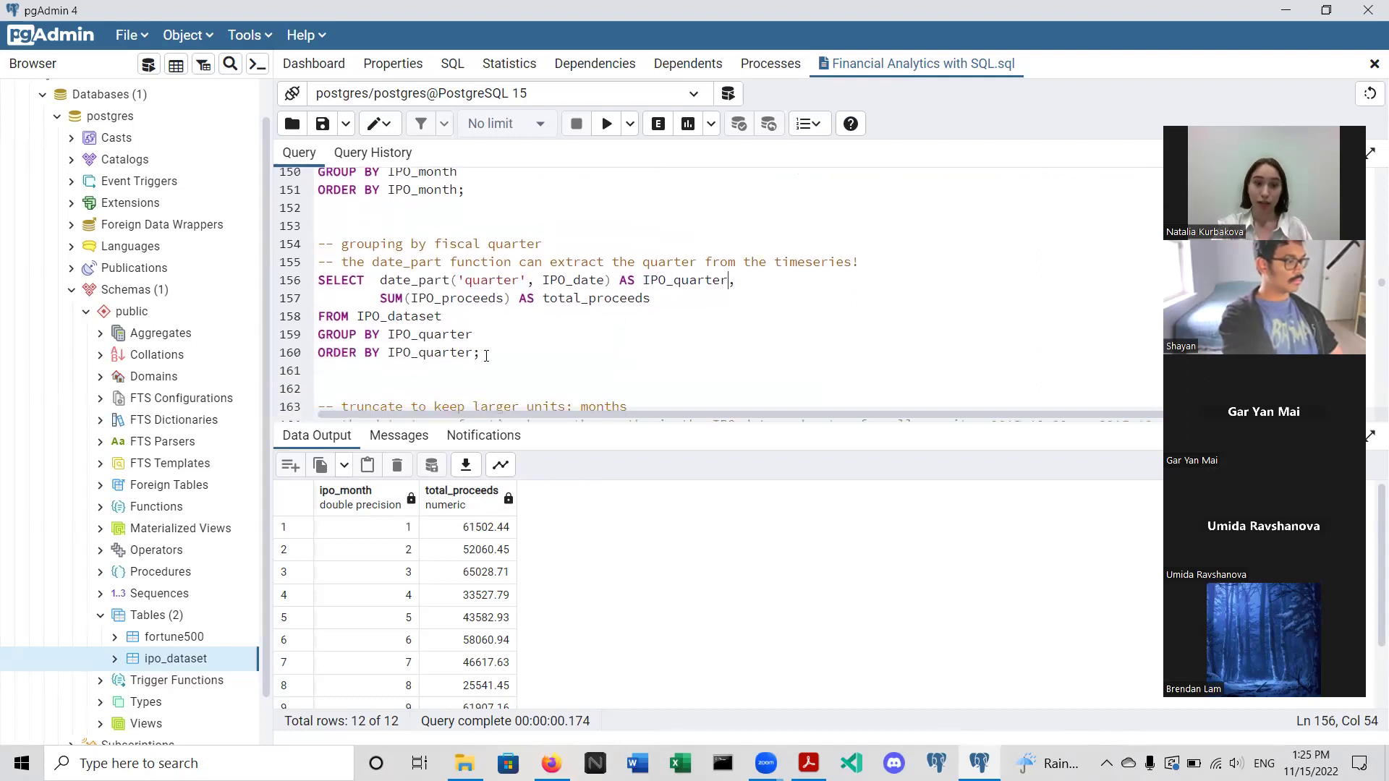
left_click_drag(481, 355, 314, 286)
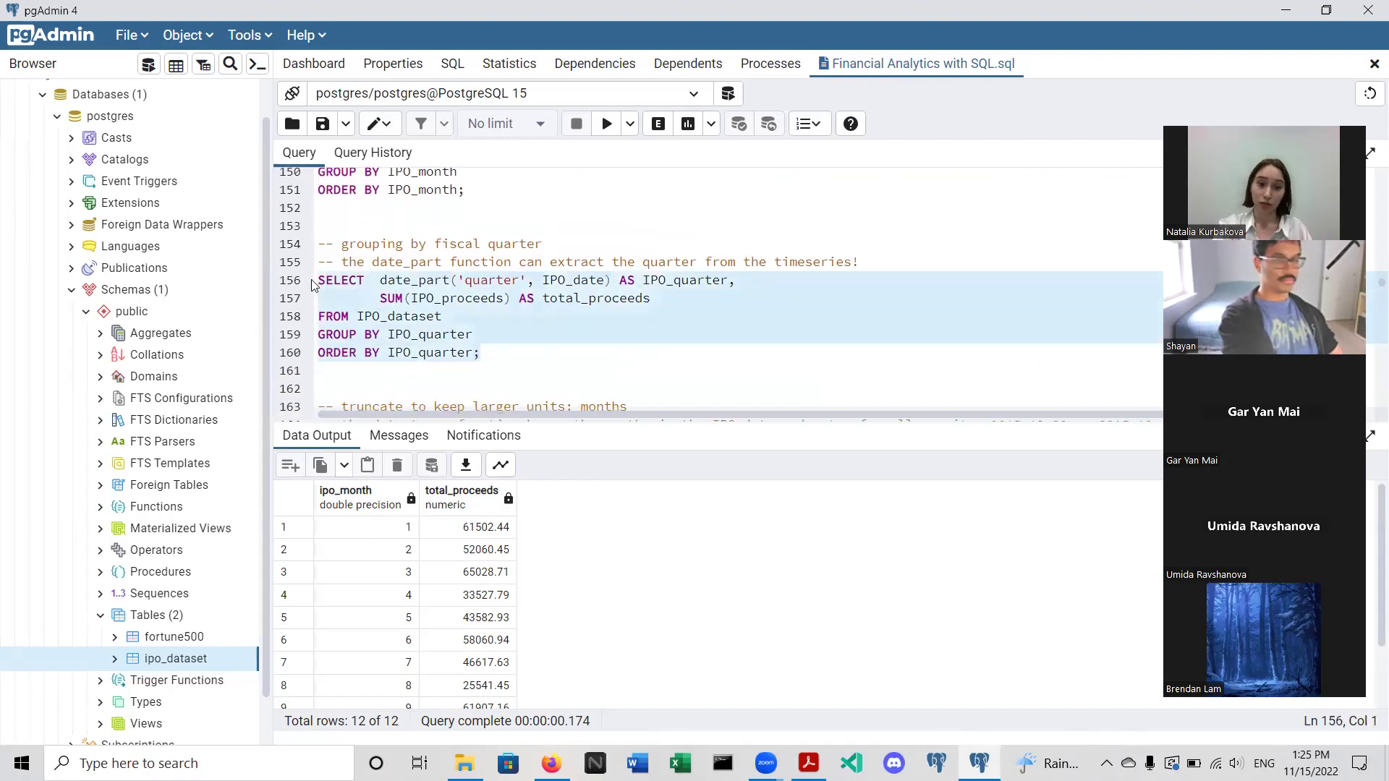
left_click(605, 125)
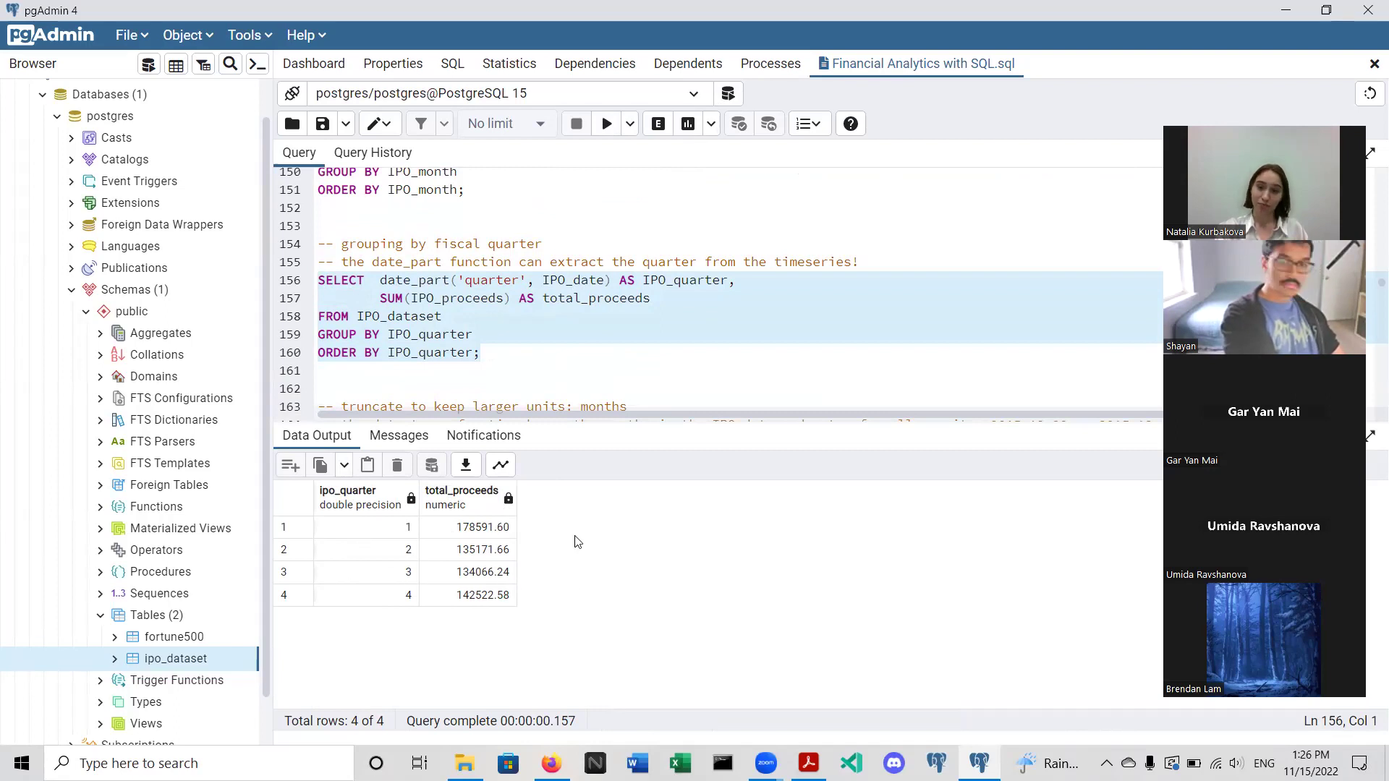
- Examine the date_trunc query on lines 163–170 and its comment about joining with monthly macroeconomic indices
scroll(582, 359, "down", 2)
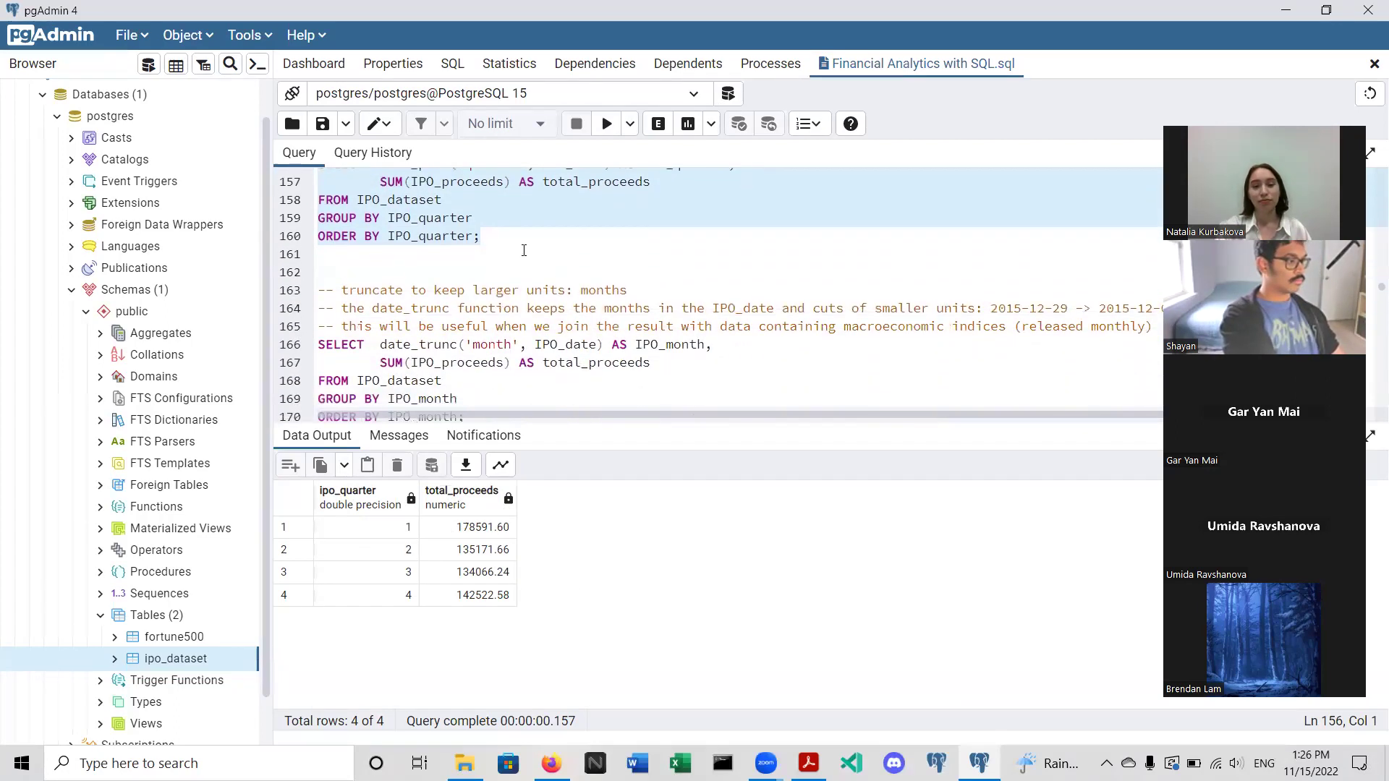
scroll(424, 317, "down", 1)
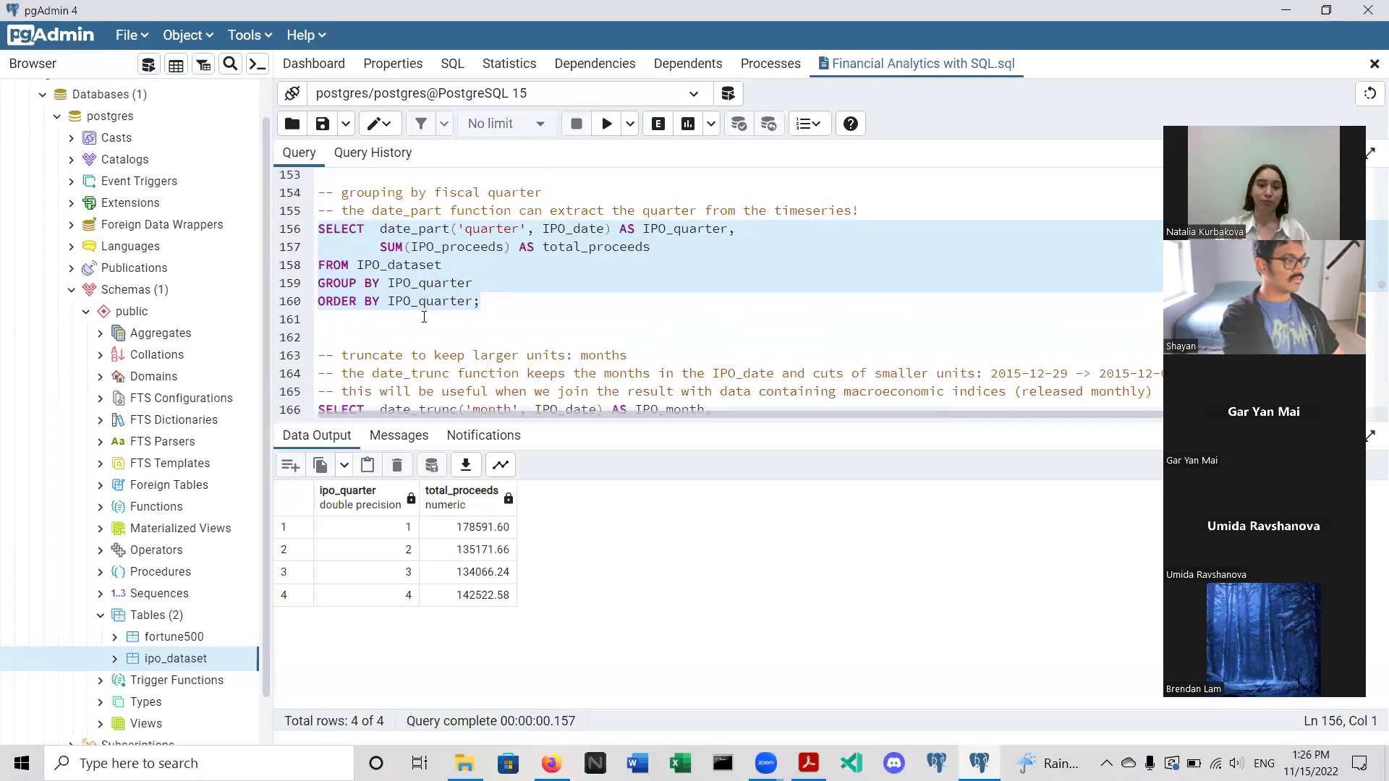
scroll(424, 318, "down", 3)
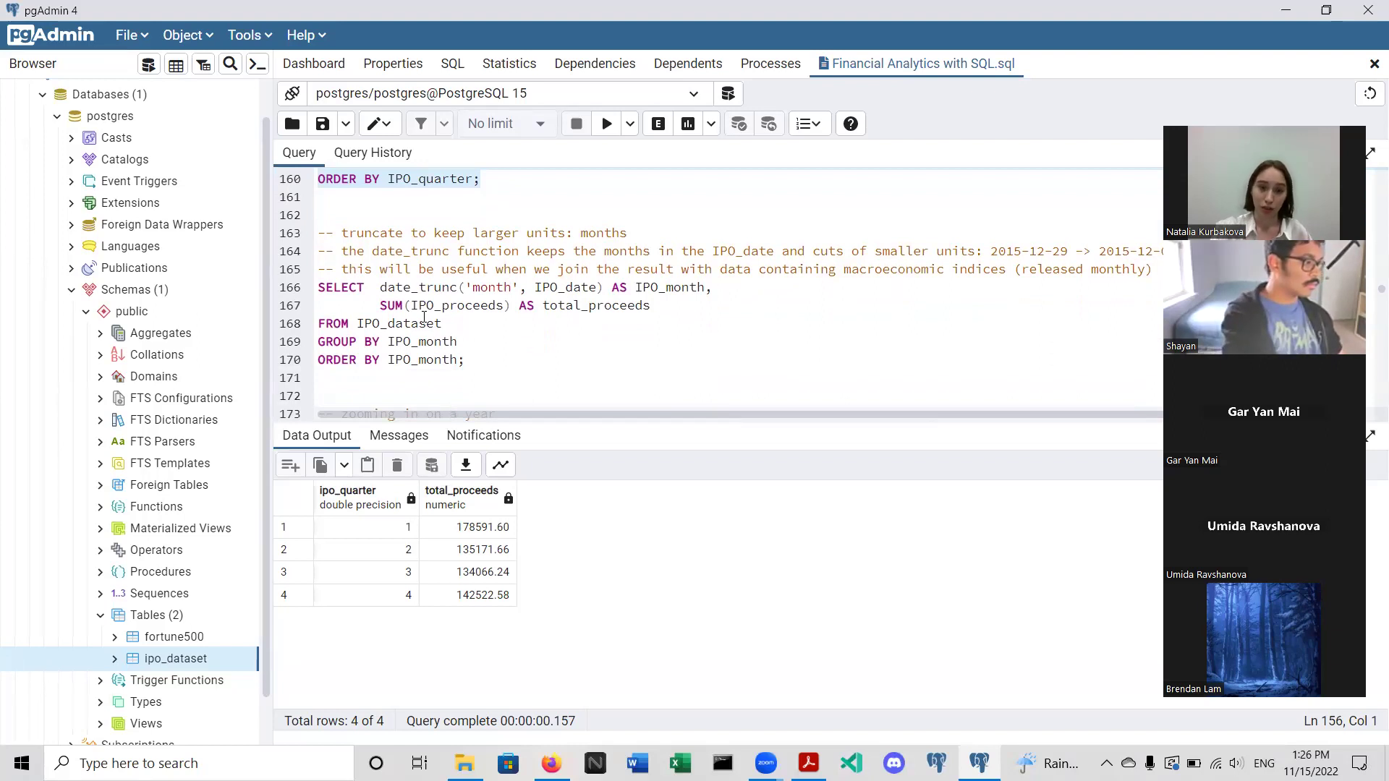
left_click_drag(471, 360, 318, 287)
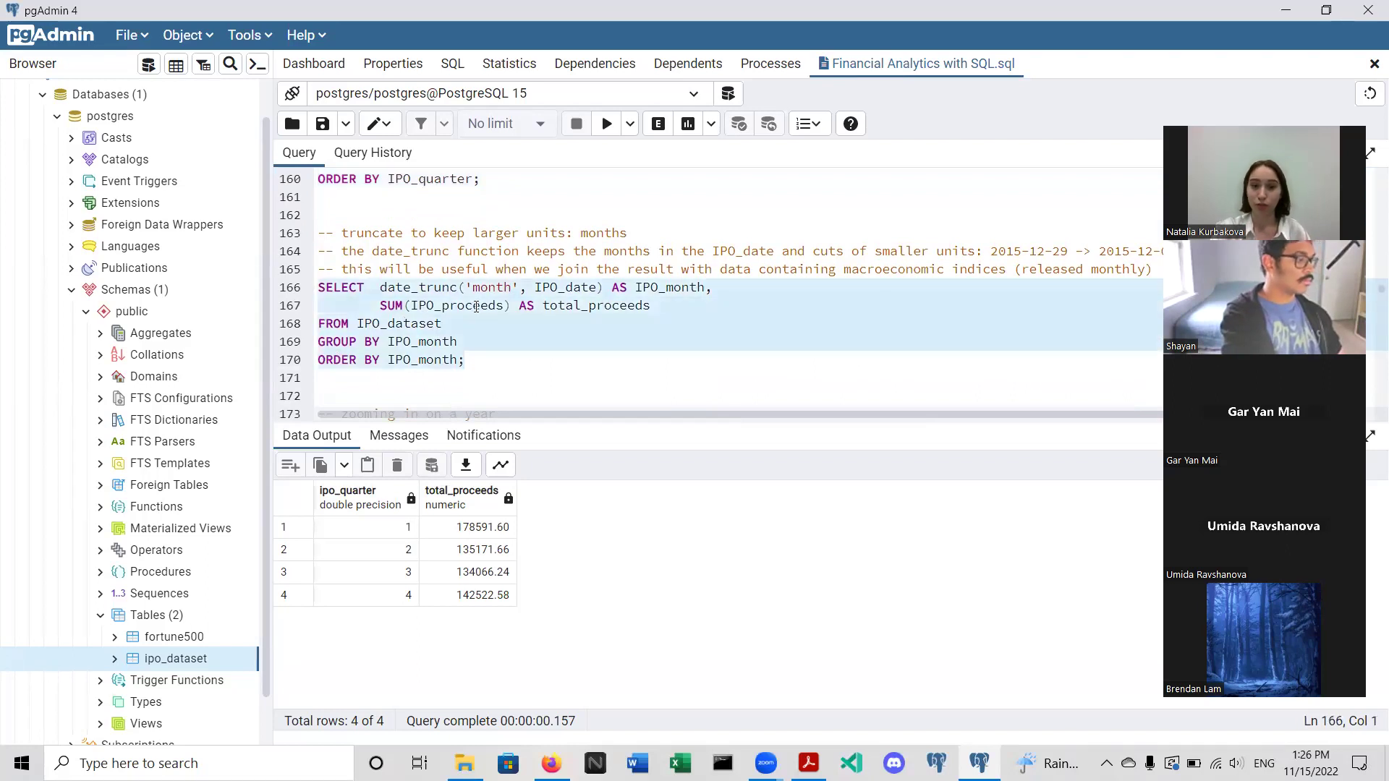
left_click(569, 305)
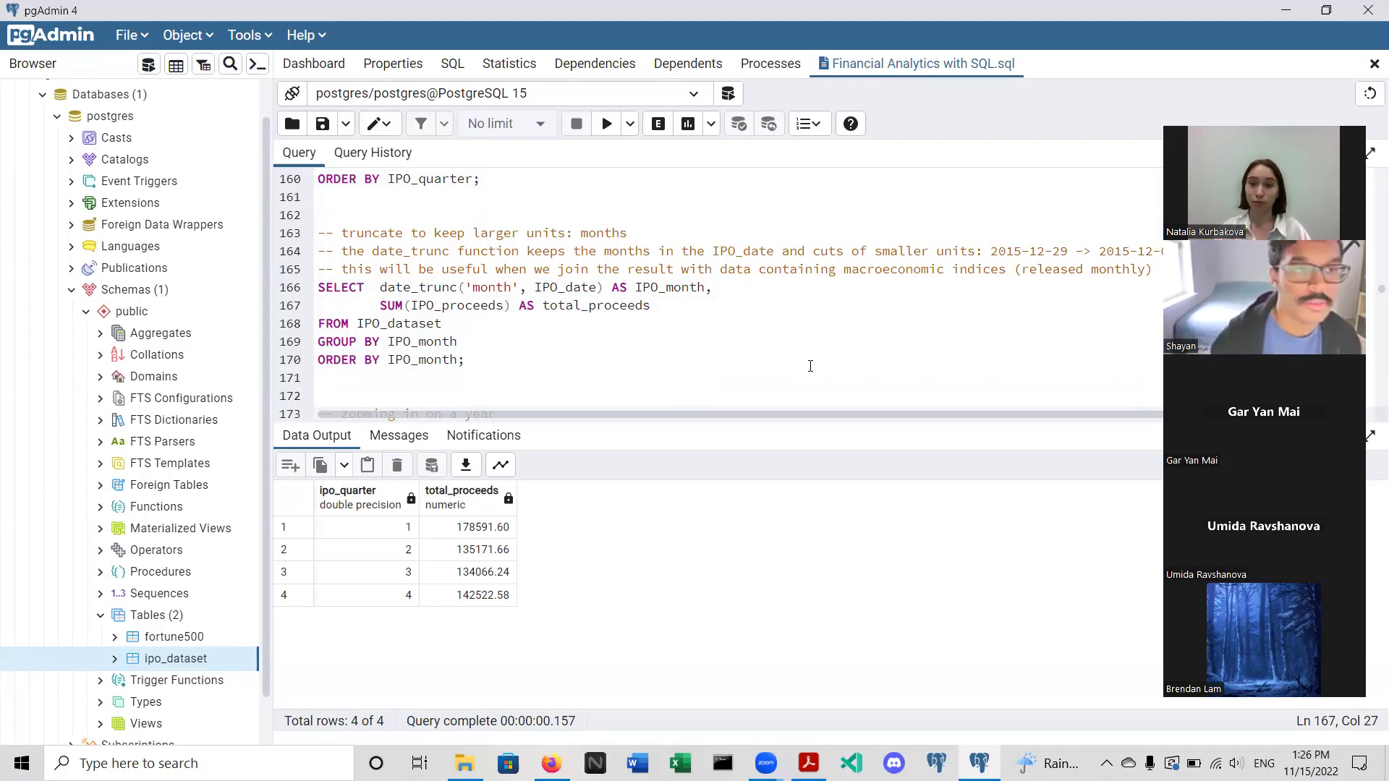
left_click_drag(1016, 269, 1158, 271)
left_click(1129, 271)
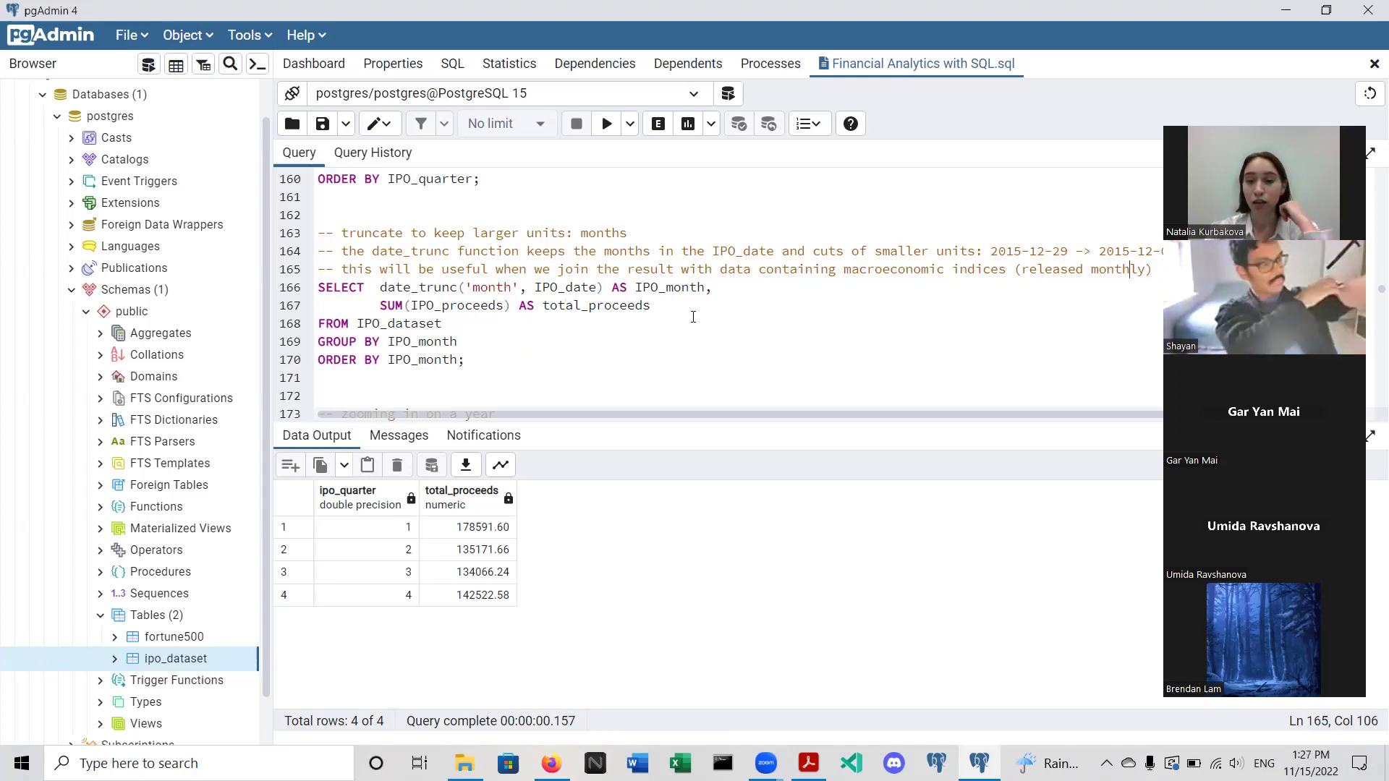
- Correct "of" to "off" in the date_trunc comment on line 164 and examine its 2015-12-29 -> 2015-12-01 example
left_click(868, 252)
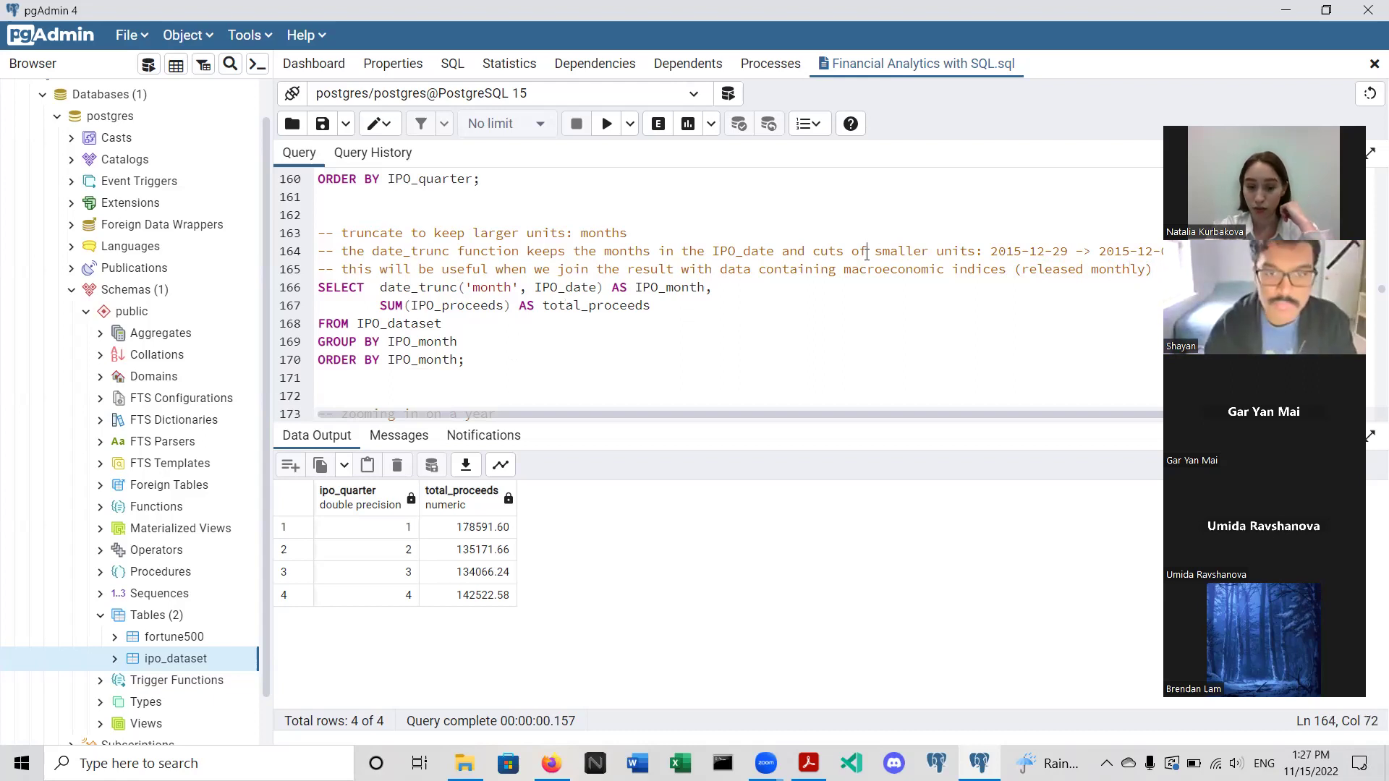
type("f")
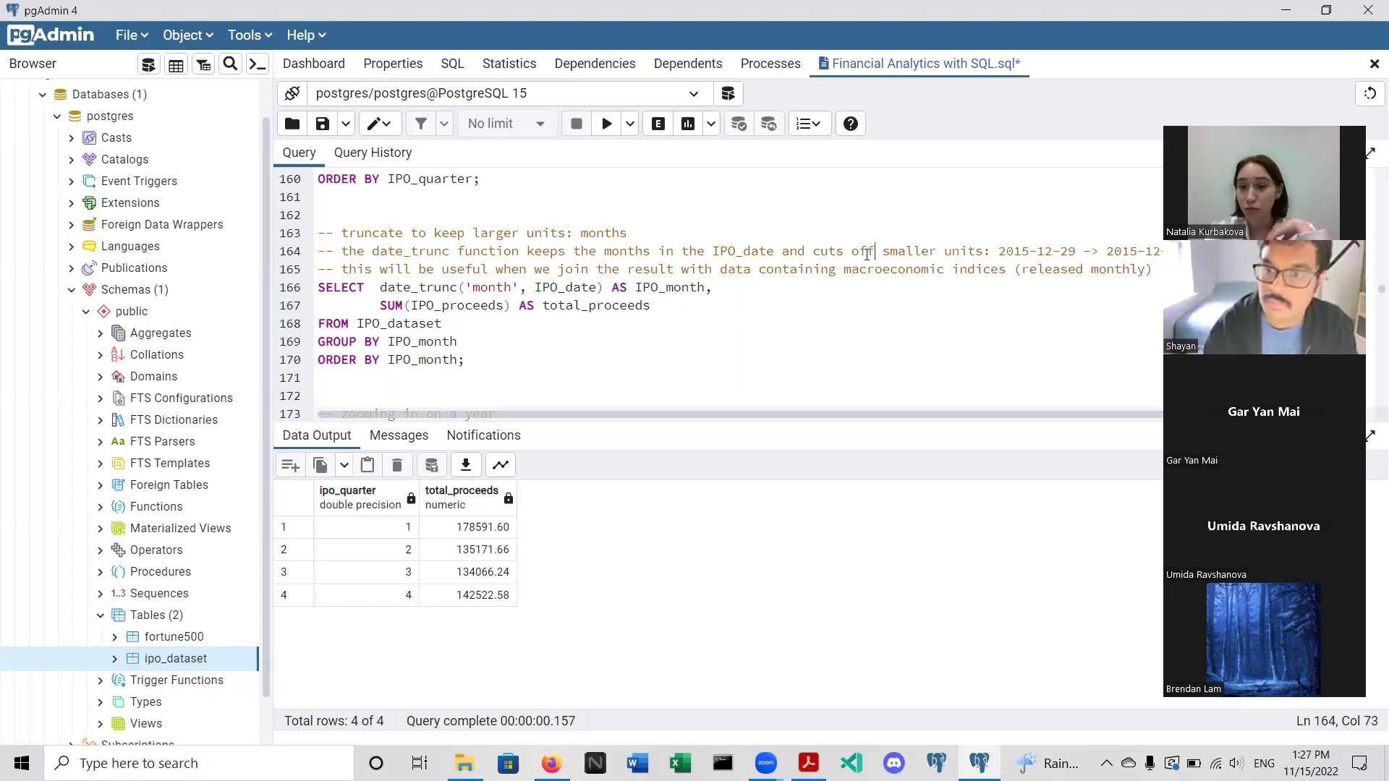
scroll(868, 254, "right", 2)
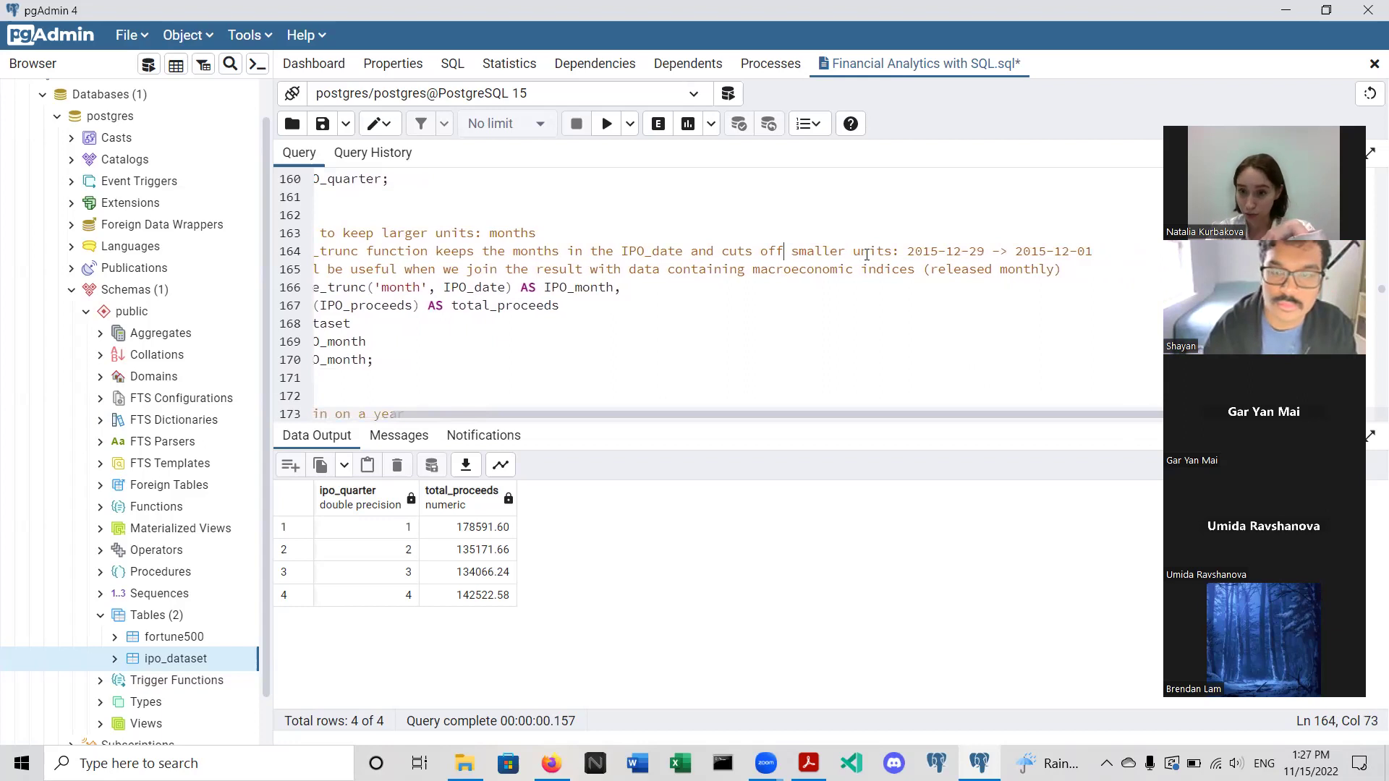
left_click_drag(904, 253, 988, 250)
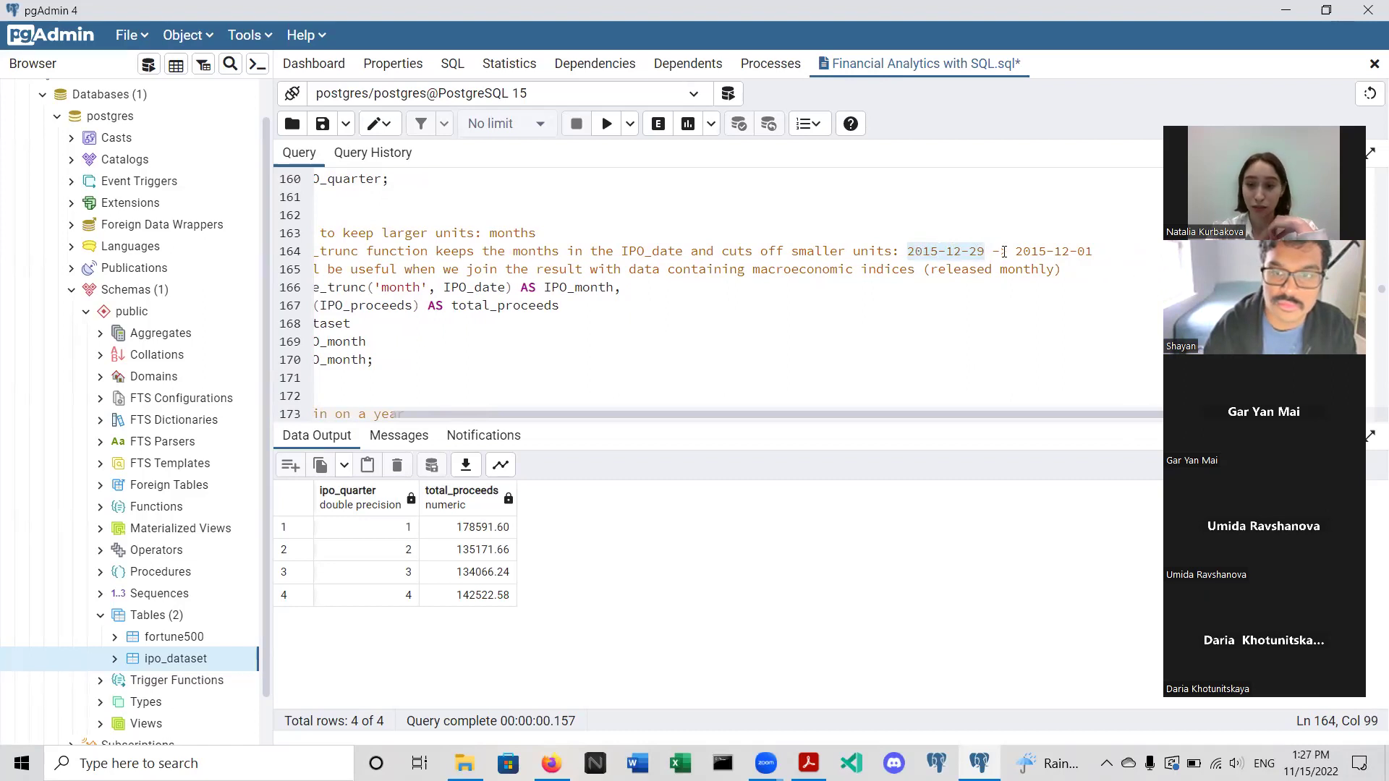
left_click_drag(1015, 252, 1093, 251)
left_click(1078, 251)
scroll(942, 251, "left", 1)
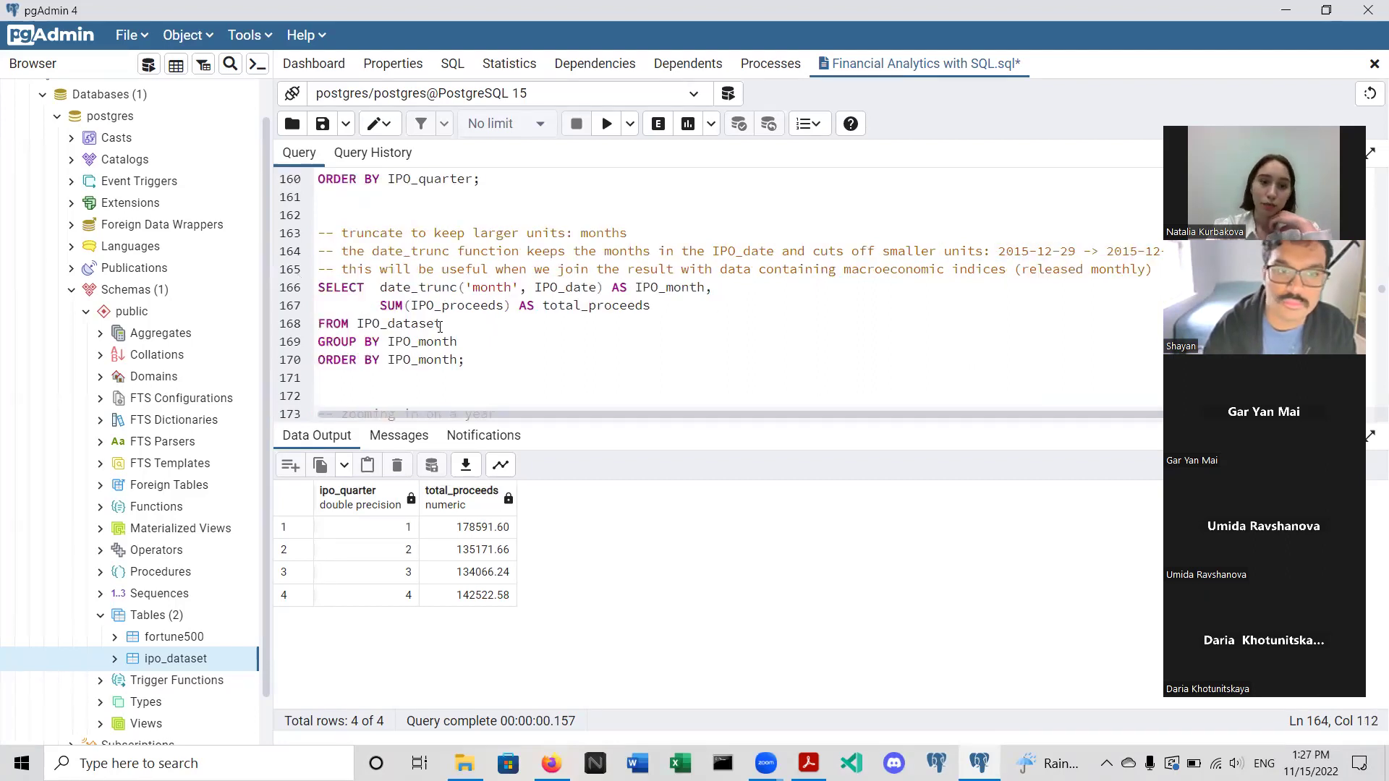
- Examine the date_trunc('month', IPO_date) expression and its IPO_month alias, and run only the query on lines 166–170
left_click_drag(383, 290, 458, 287)
left_click(505, 305)
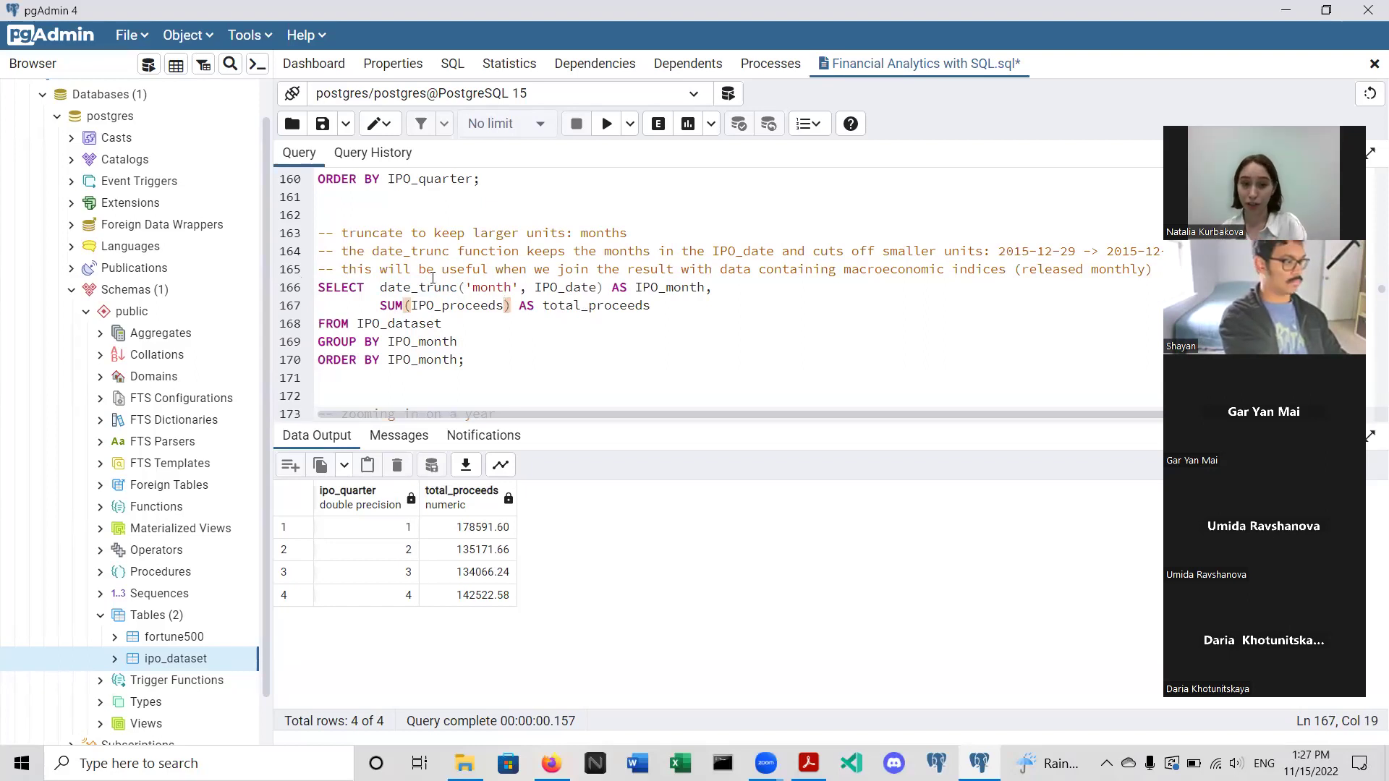
double_click(503, 289)
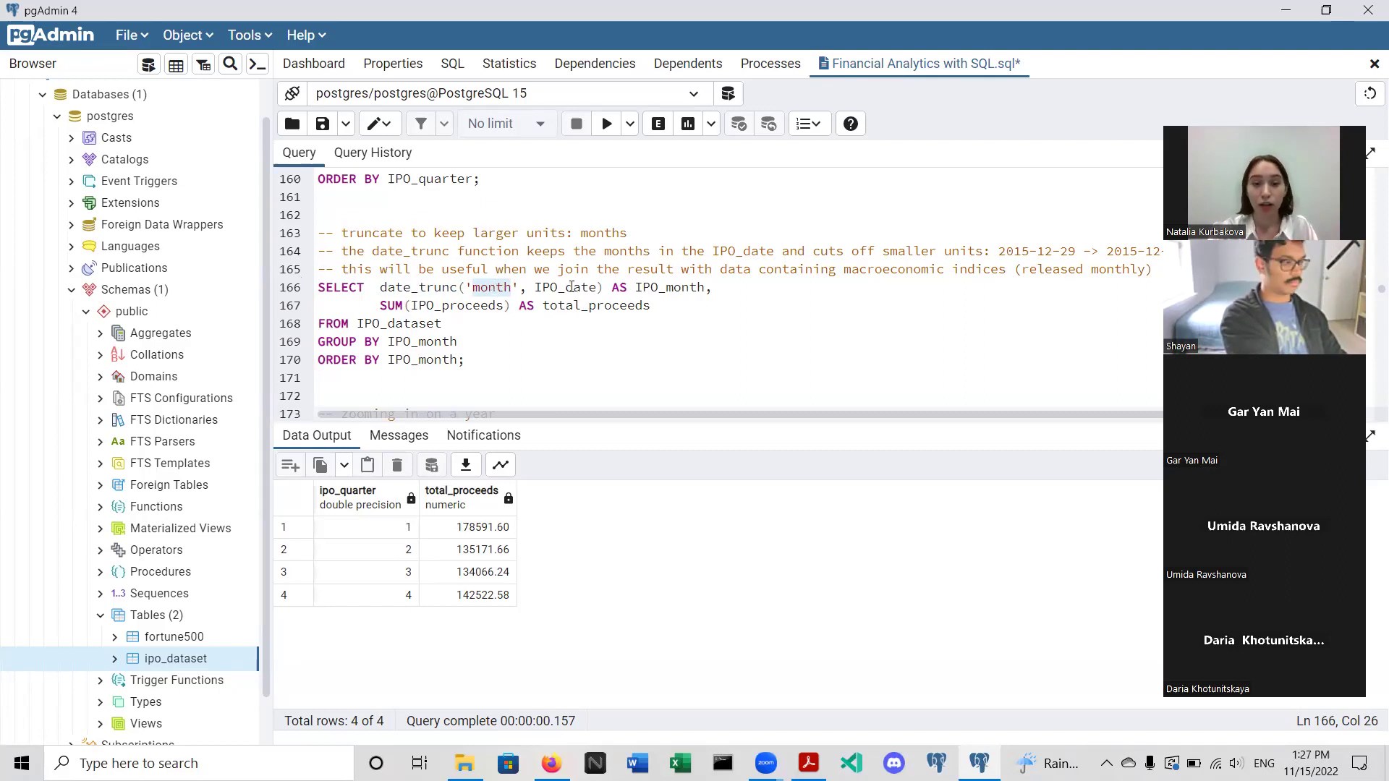
left_click_drag(636, 287, 713, 287)
left_click(389, 338)
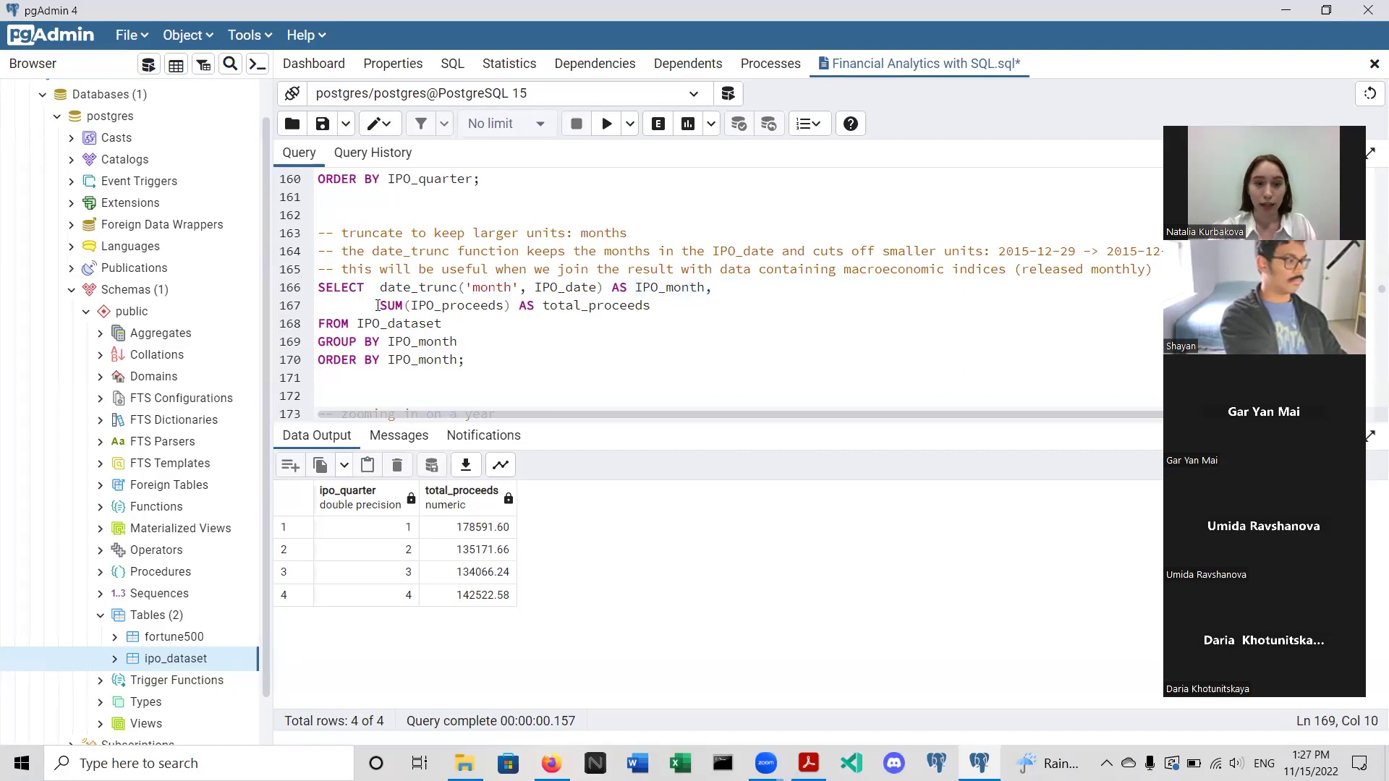
left_click_drag(464, 362, 315, 288)
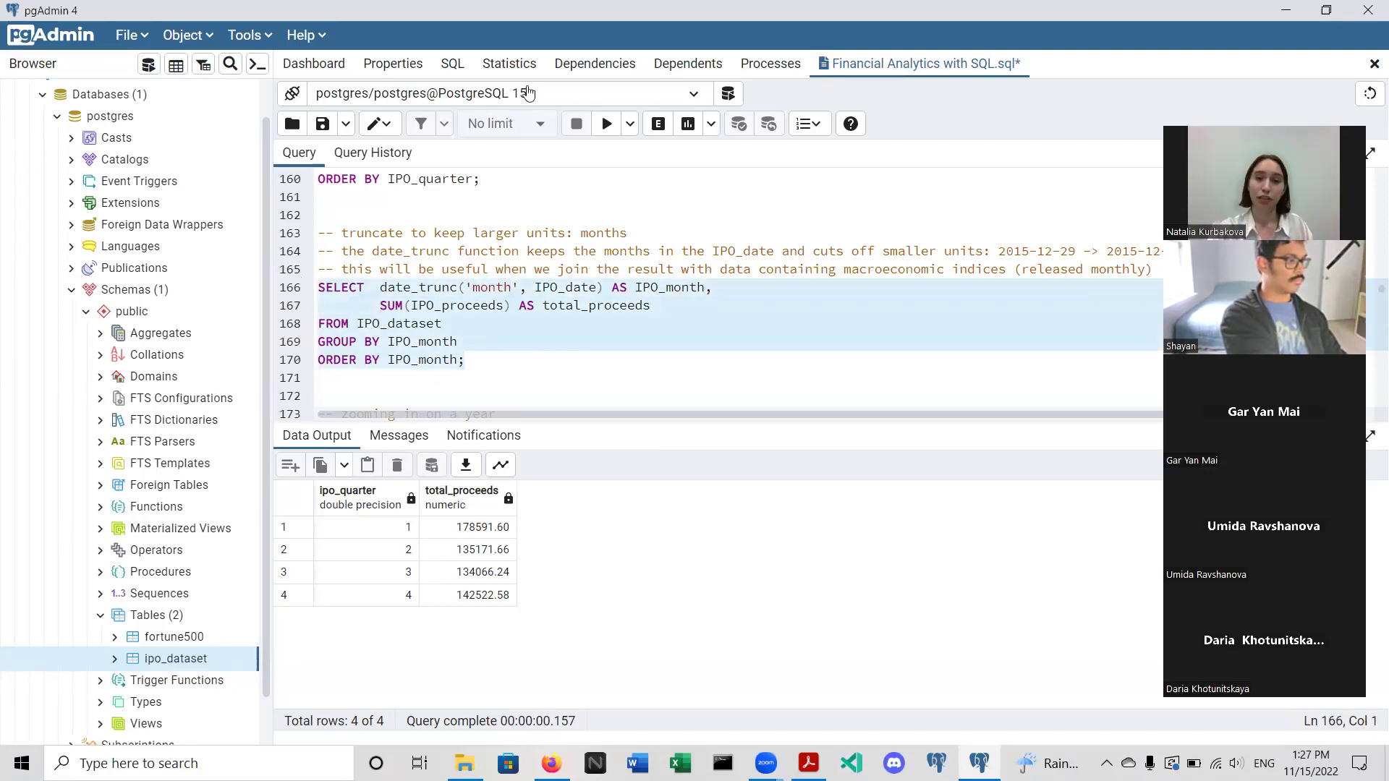
left_click(607, 124)
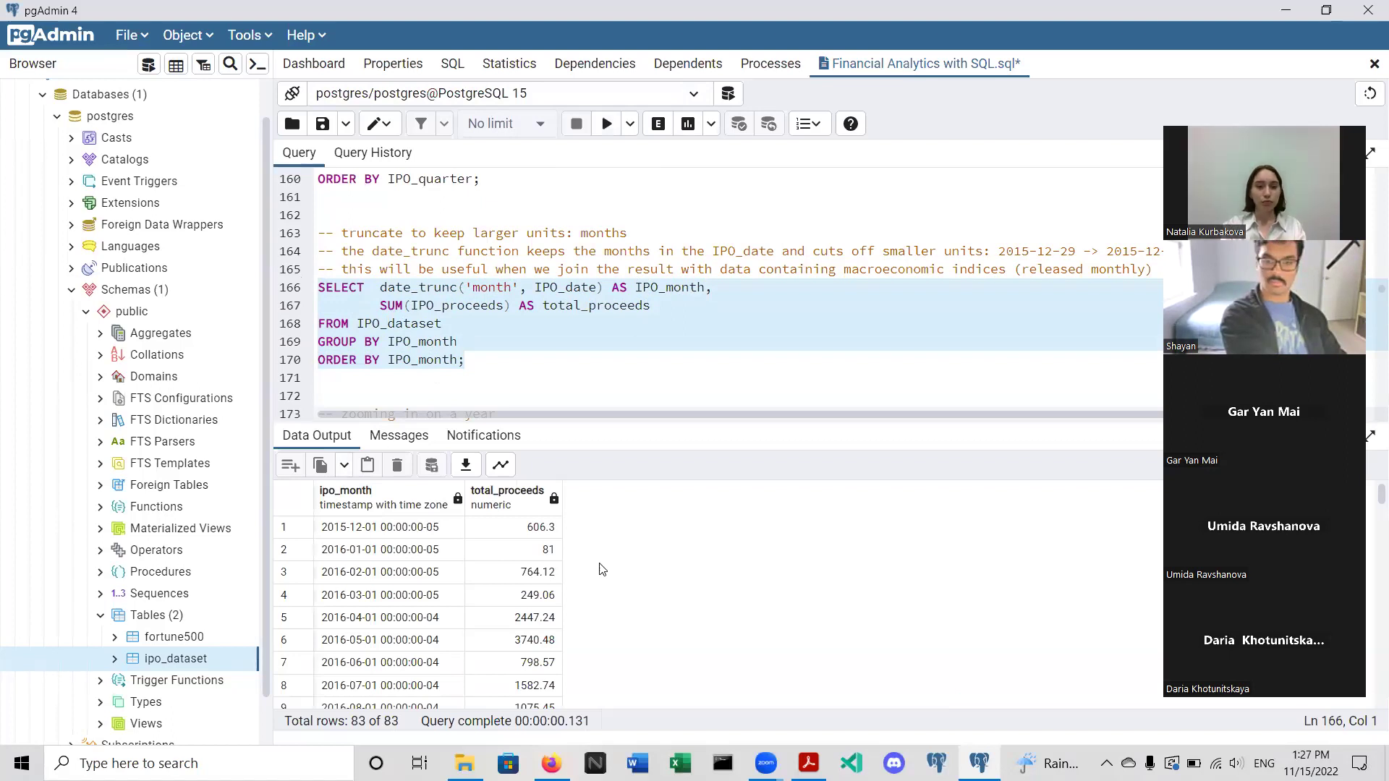
- Try to cast the month column to a date by adding :: DATE after the IPO_month alias on line 166, and run that query
left_click(707, 289)
type(",")
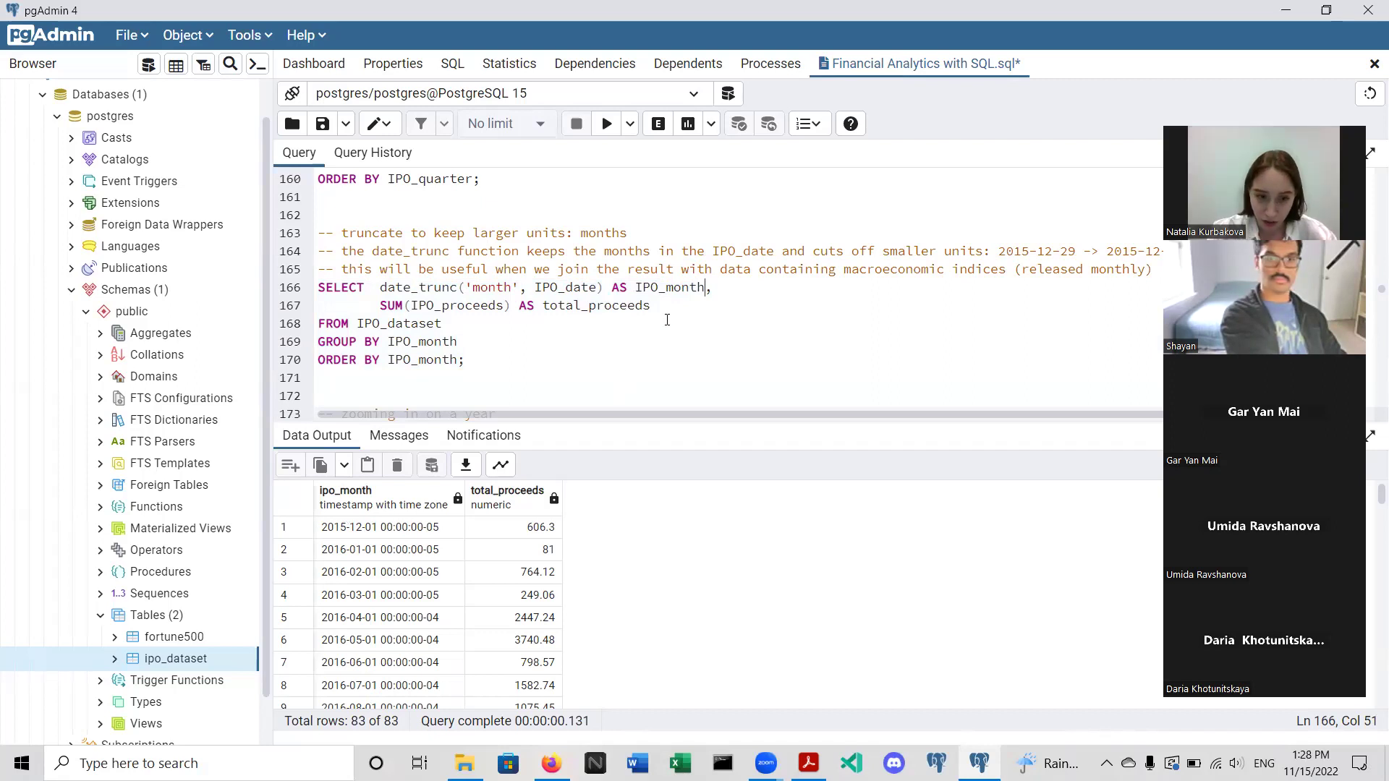
type(":: ")
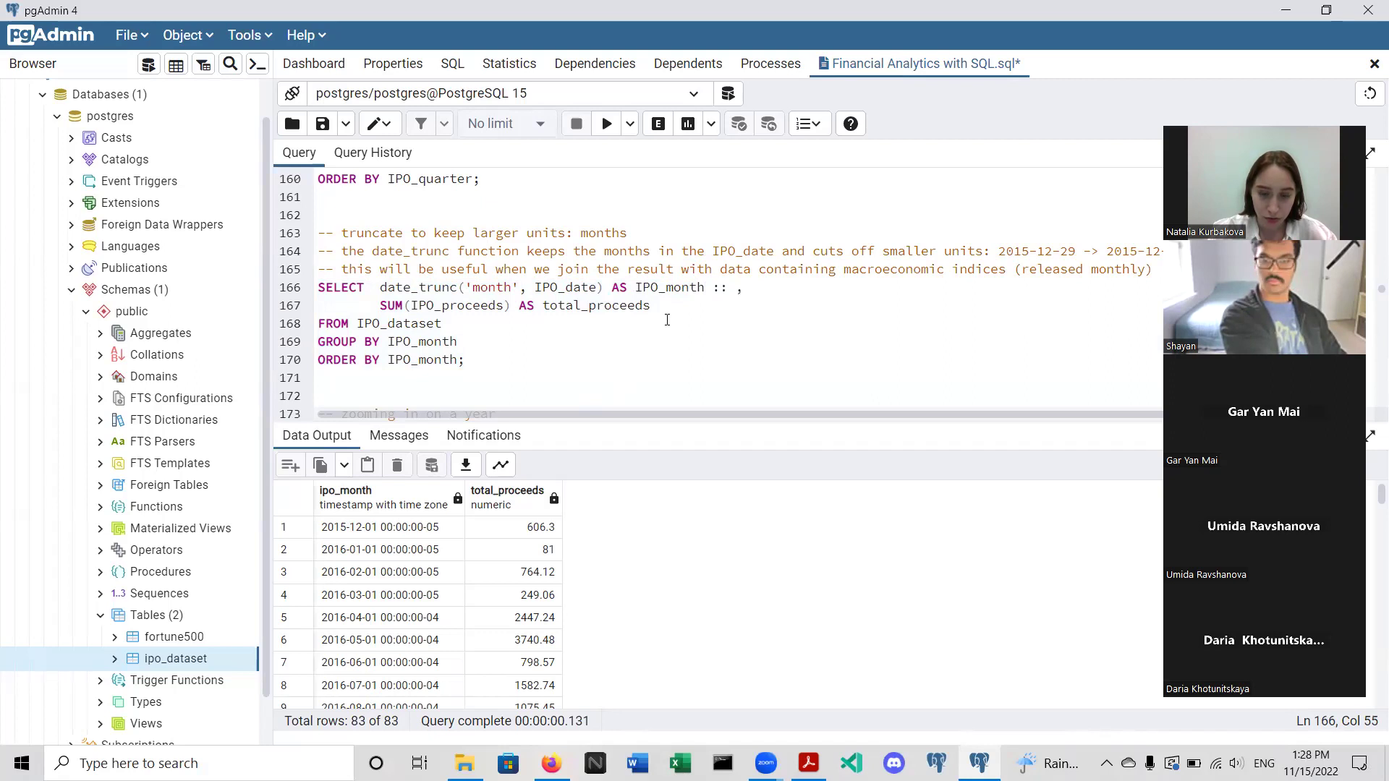
type("DAT")
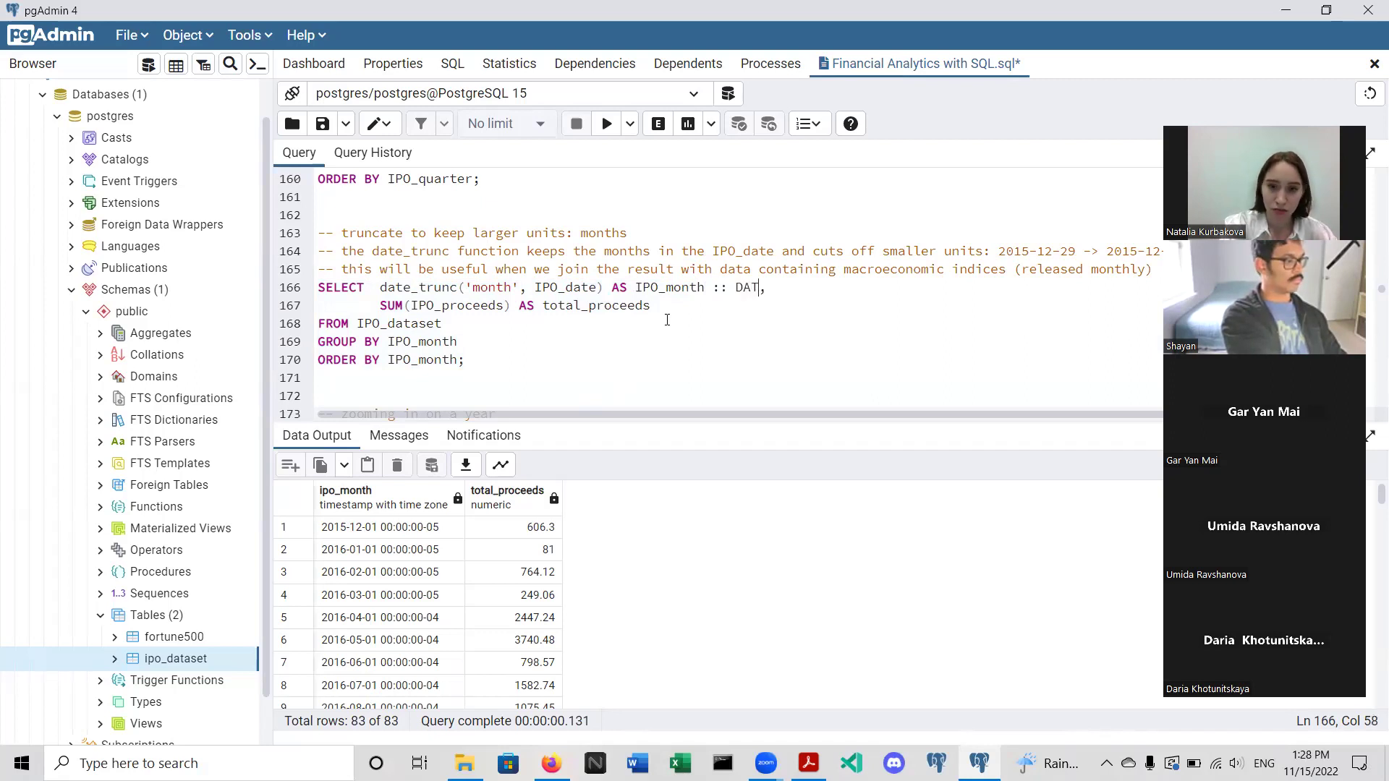
type("E")
left_click_drag(471, 359, 313, 287)
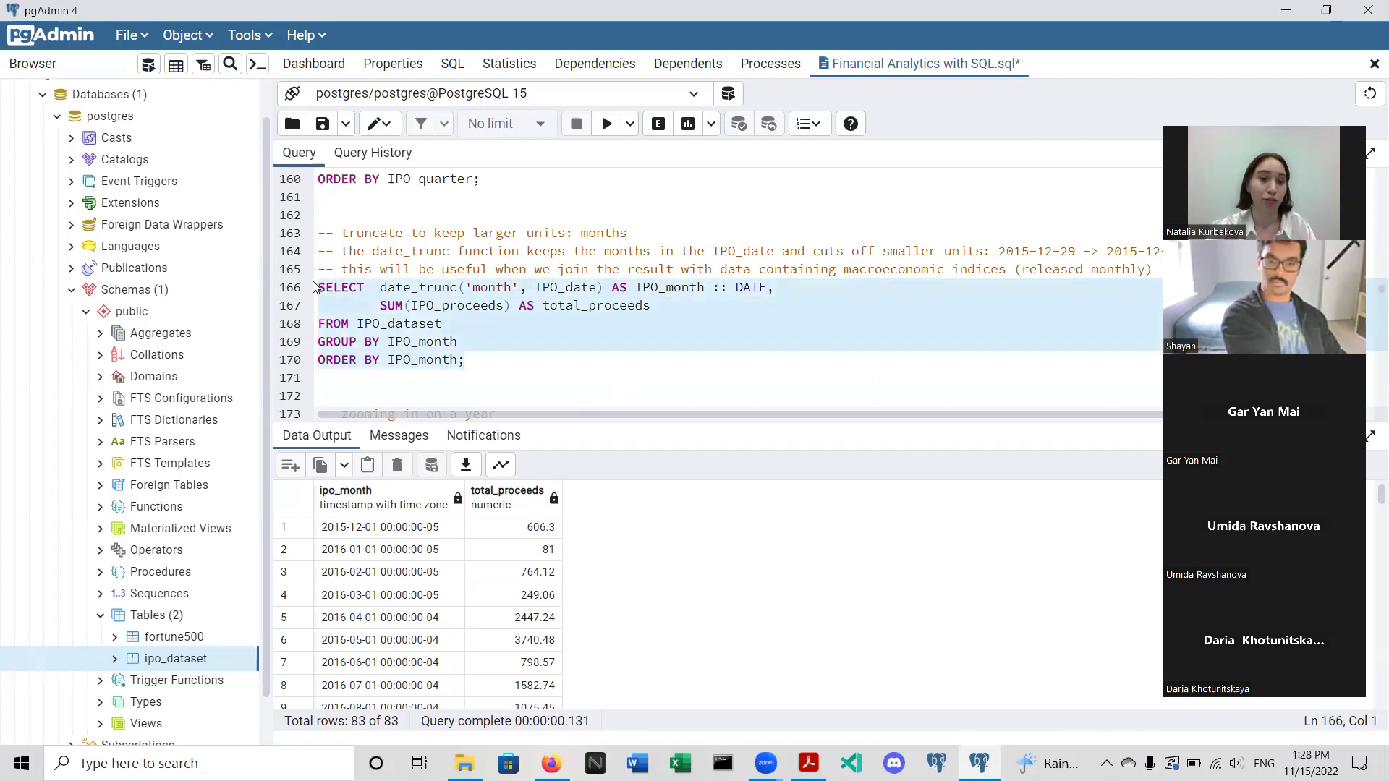
left_click(608, 129)
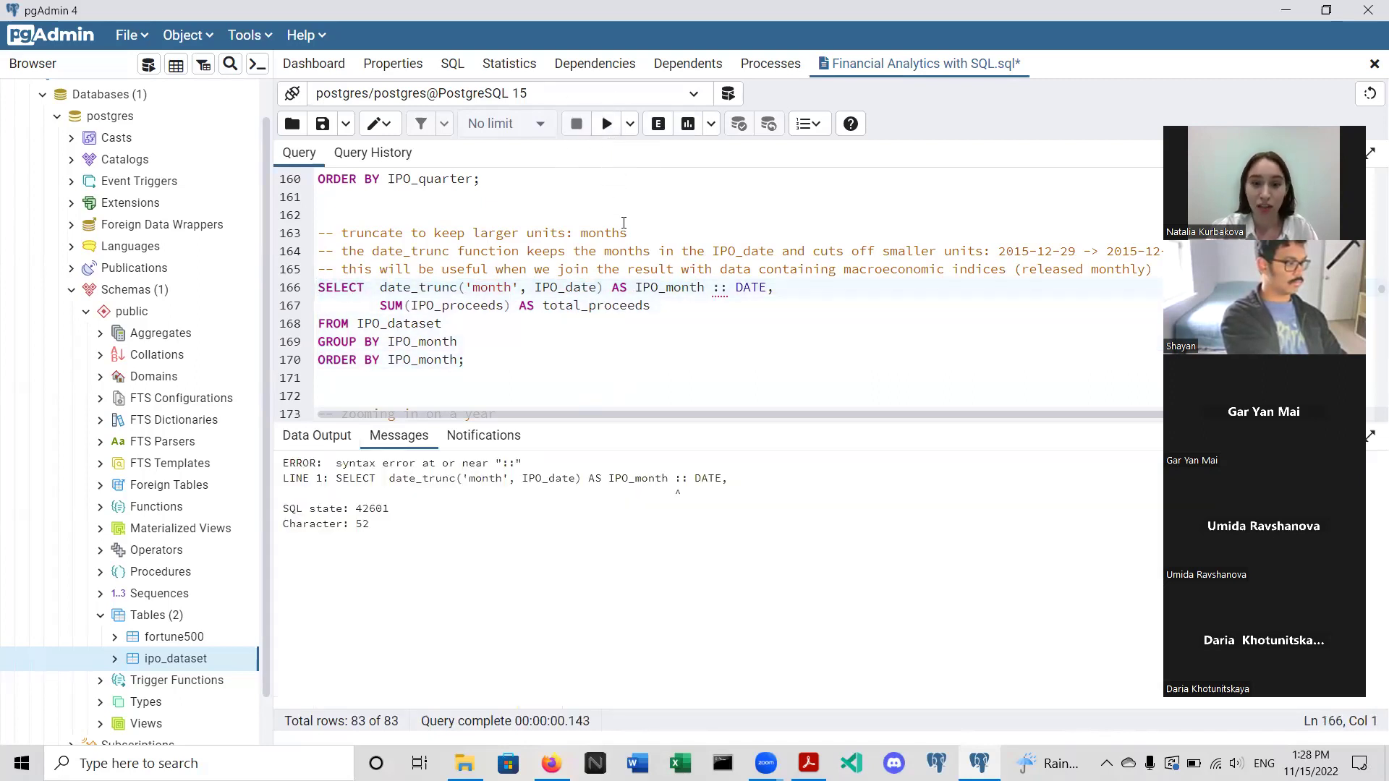
- Remove the :: DATE cast after the IPO_month alias on line 166, keeping the trailing comma
left_click(729, 291)
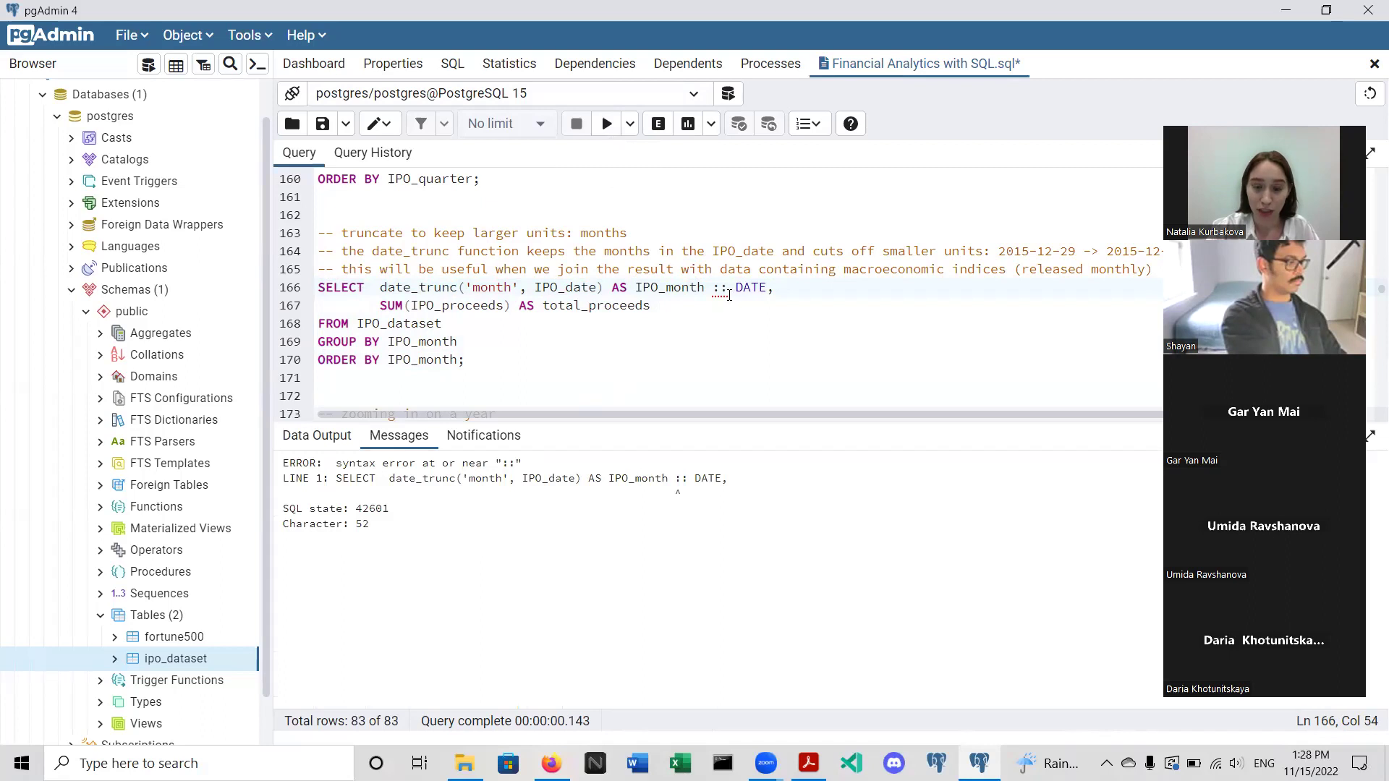
key("Right")
key("Delete")
key("Delete")
key("Delete")
key("Delete")
key("BackSpace")
key("BackSpace")
key("BackSpace")
key("BackSpace")
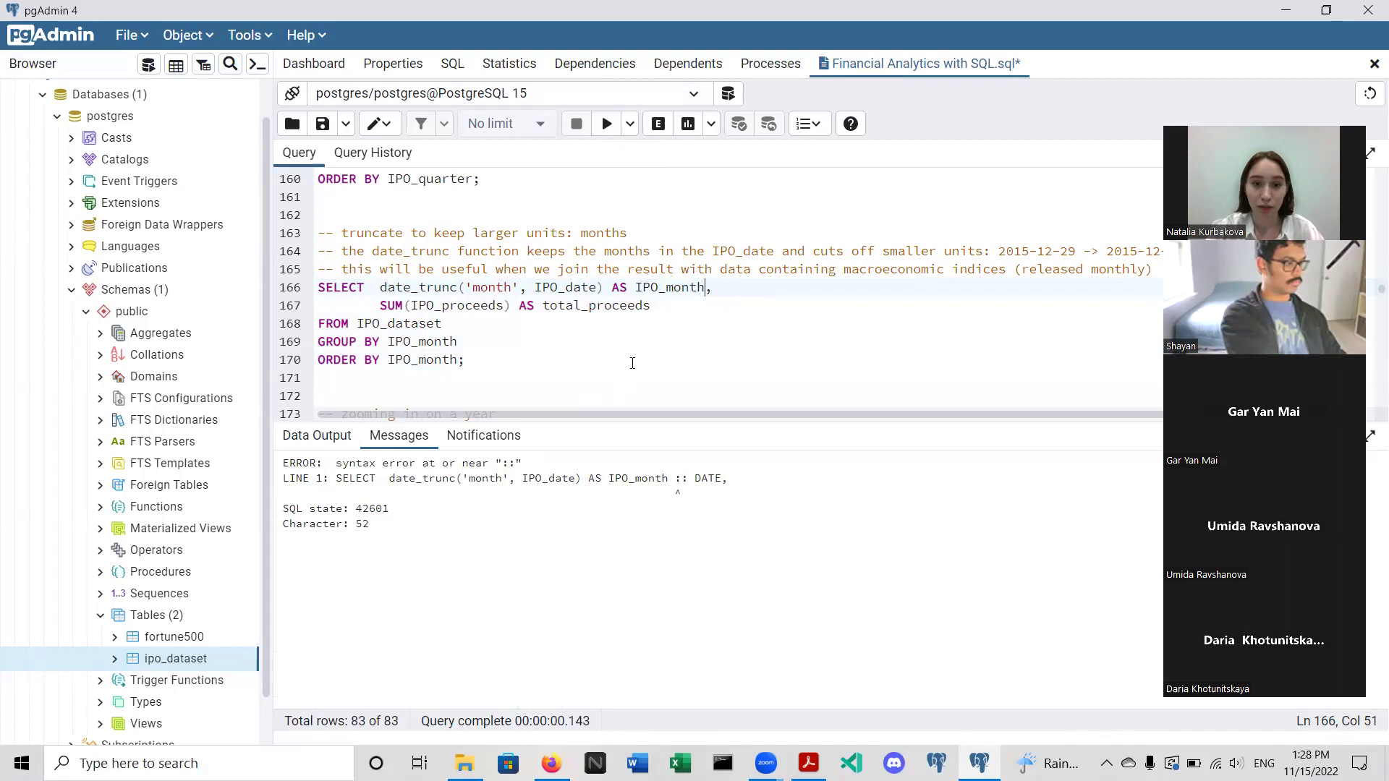
- Rerun only the date_trunc query on lines 166–170 and review the monthly proceeds rows
left_click_drag(481, 362, 318, 287)
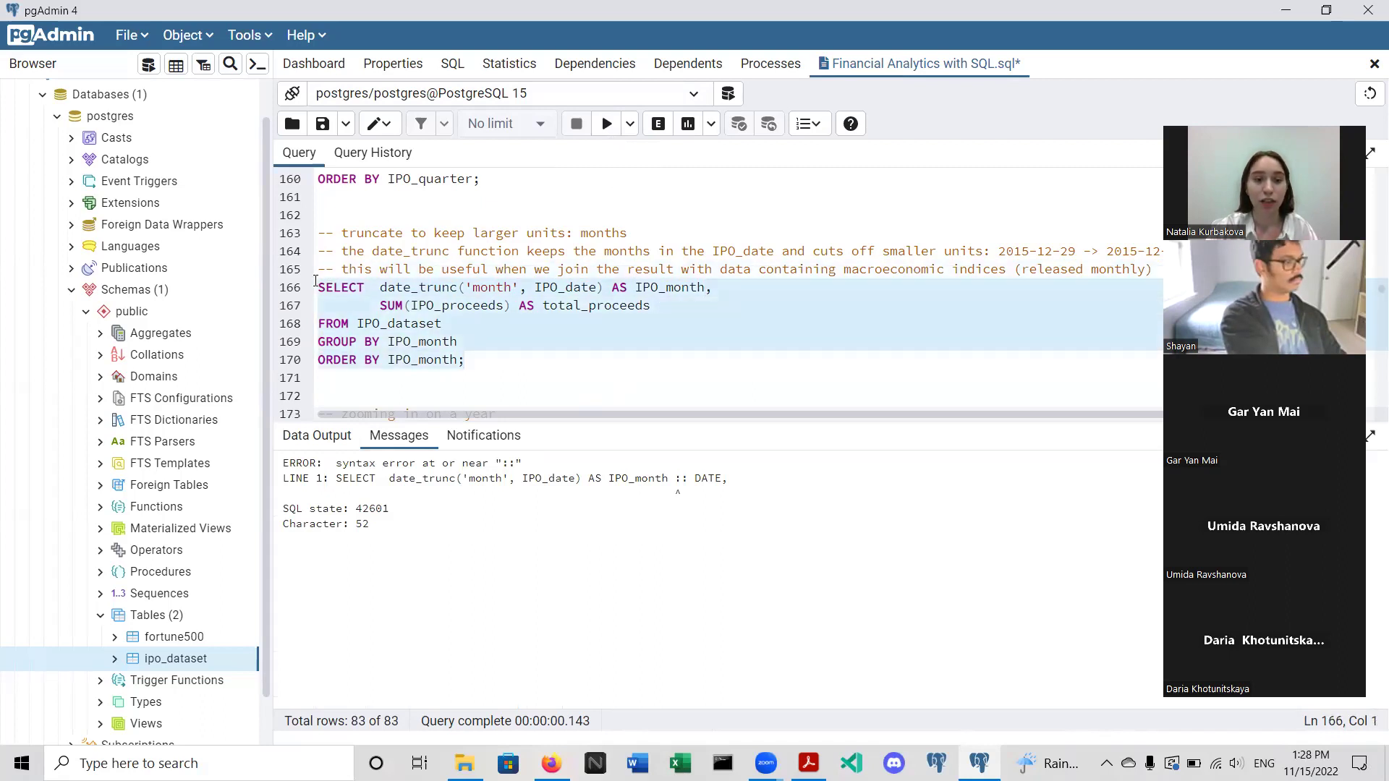
left_click(607, 124)
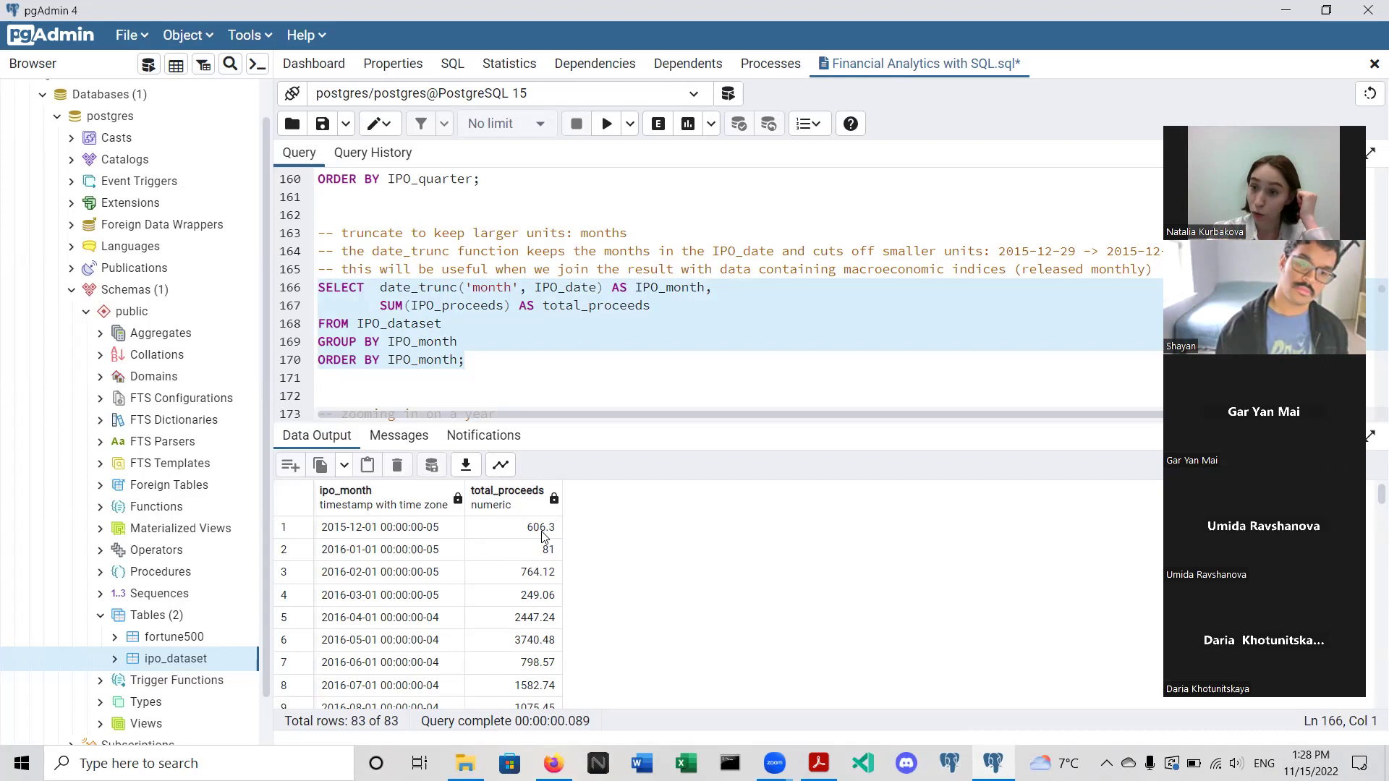
scroll(544, 536, "down", 3)
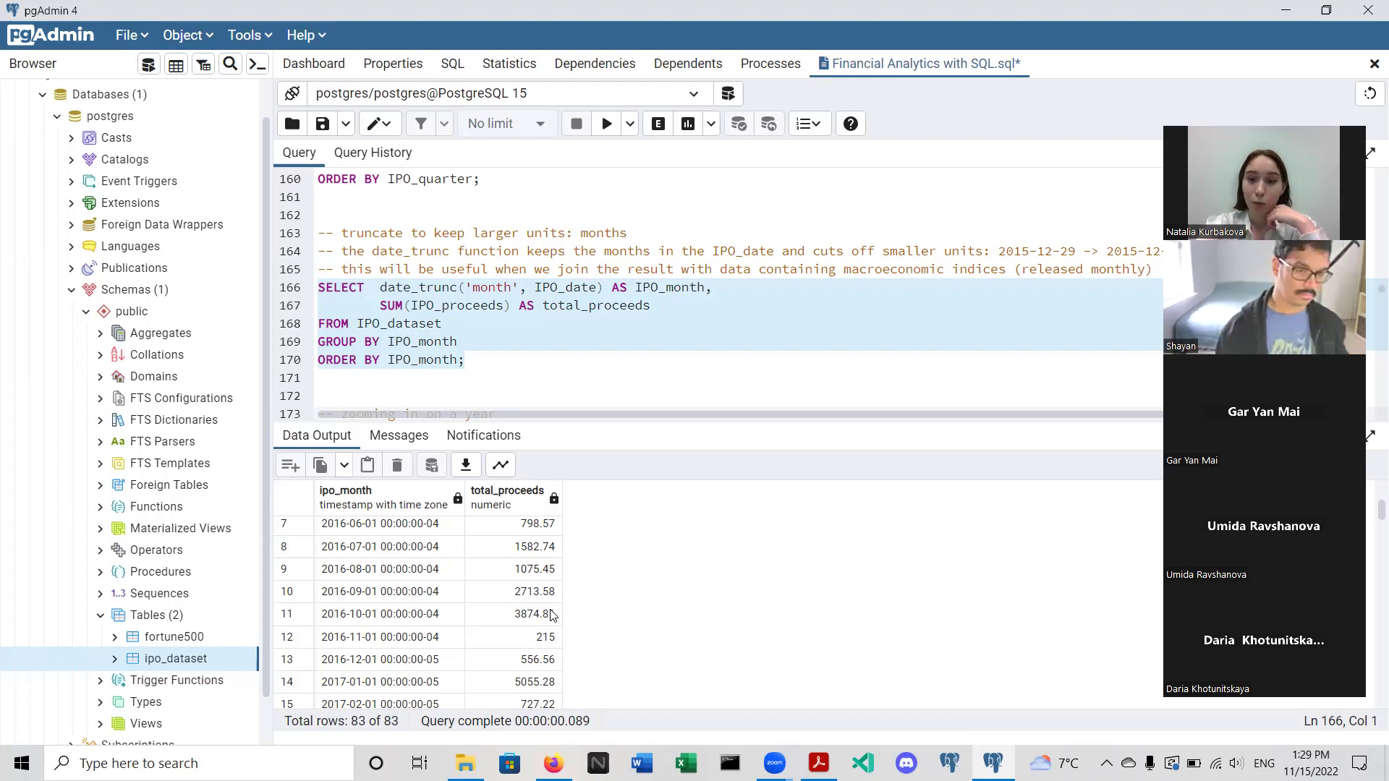
- Examine the remaining monthly total_proceeds rows of the date_trunc result, from late 2016 through 2022
scroll(553, 615, "down", 2)
scroll(586, 350, "down", 3)
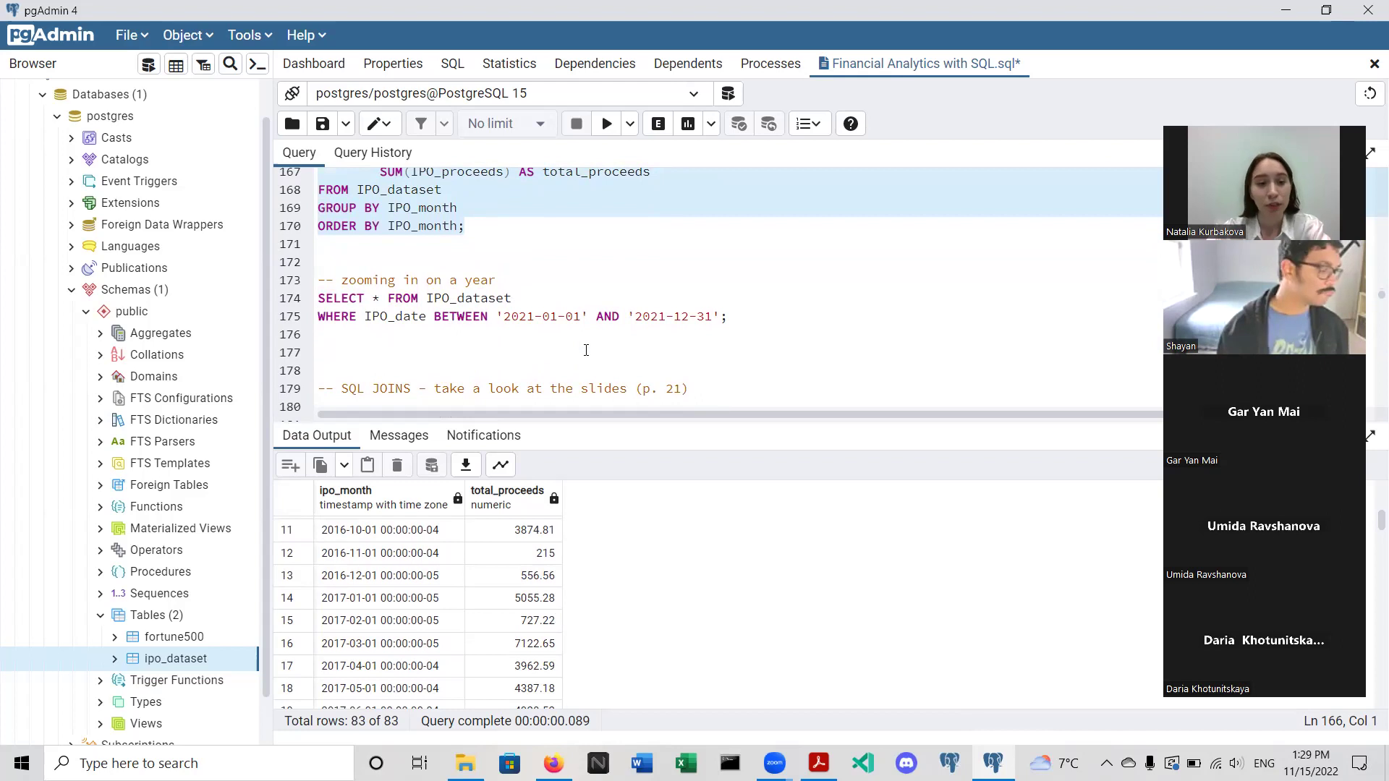
scroll(608, 602, "down", 7)
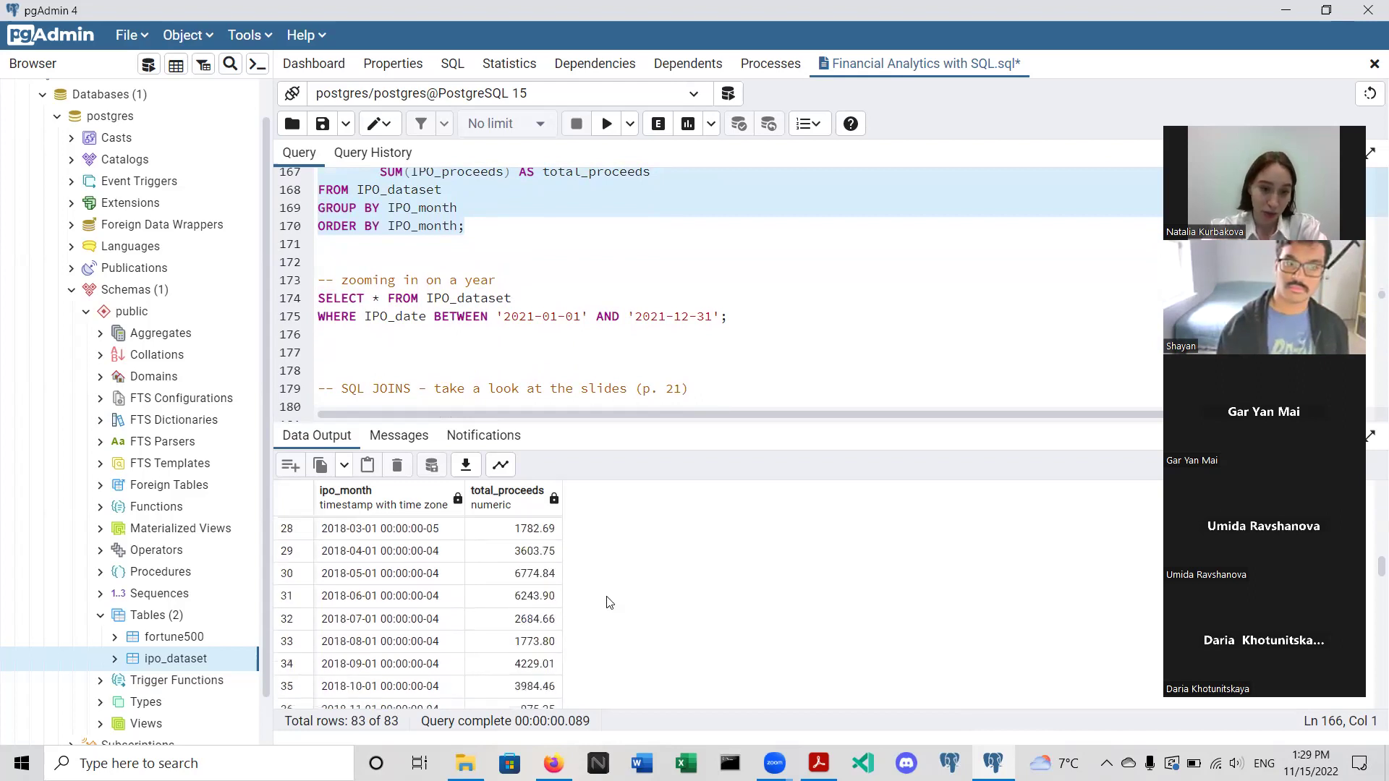
scroll(534, 660, "down", 1)
scroll(535, 662, "down", 3)
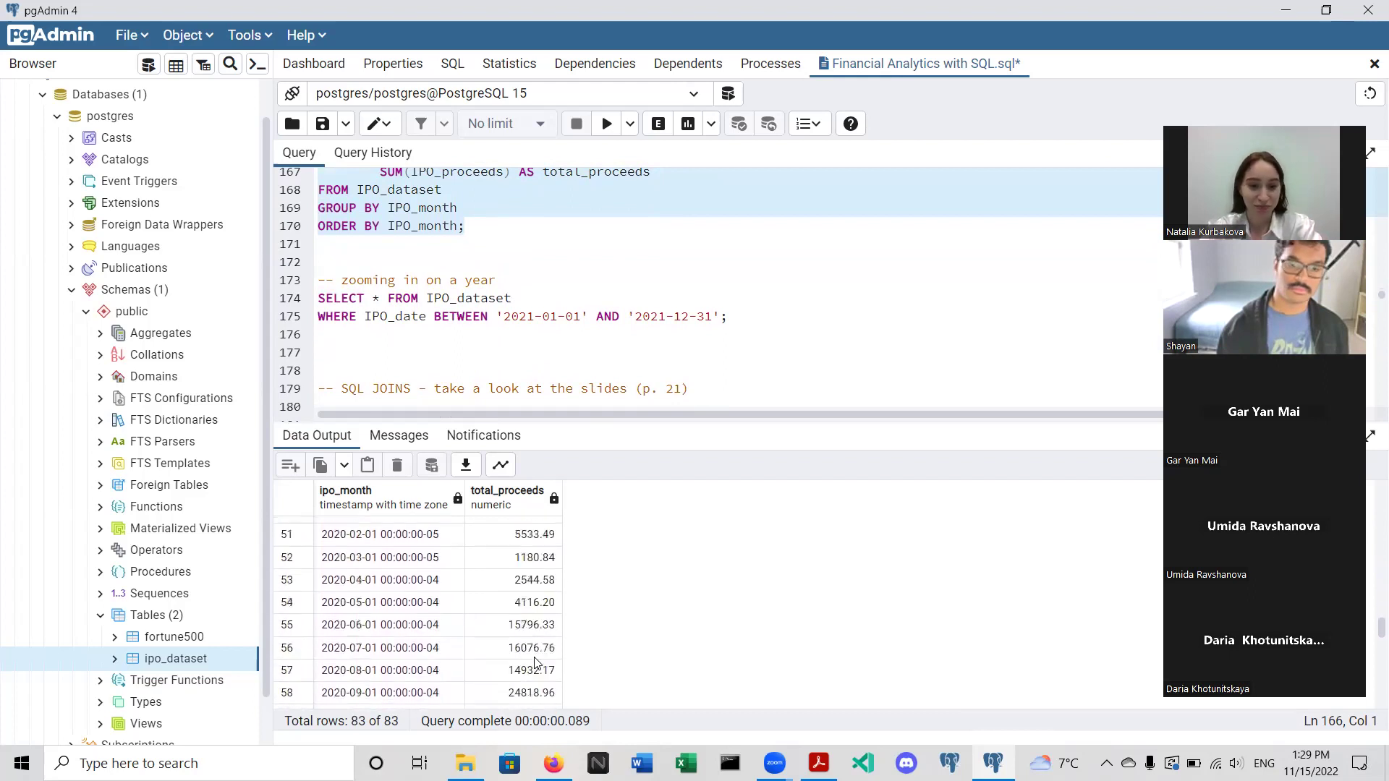
scroll(542, 653, "down", 4)
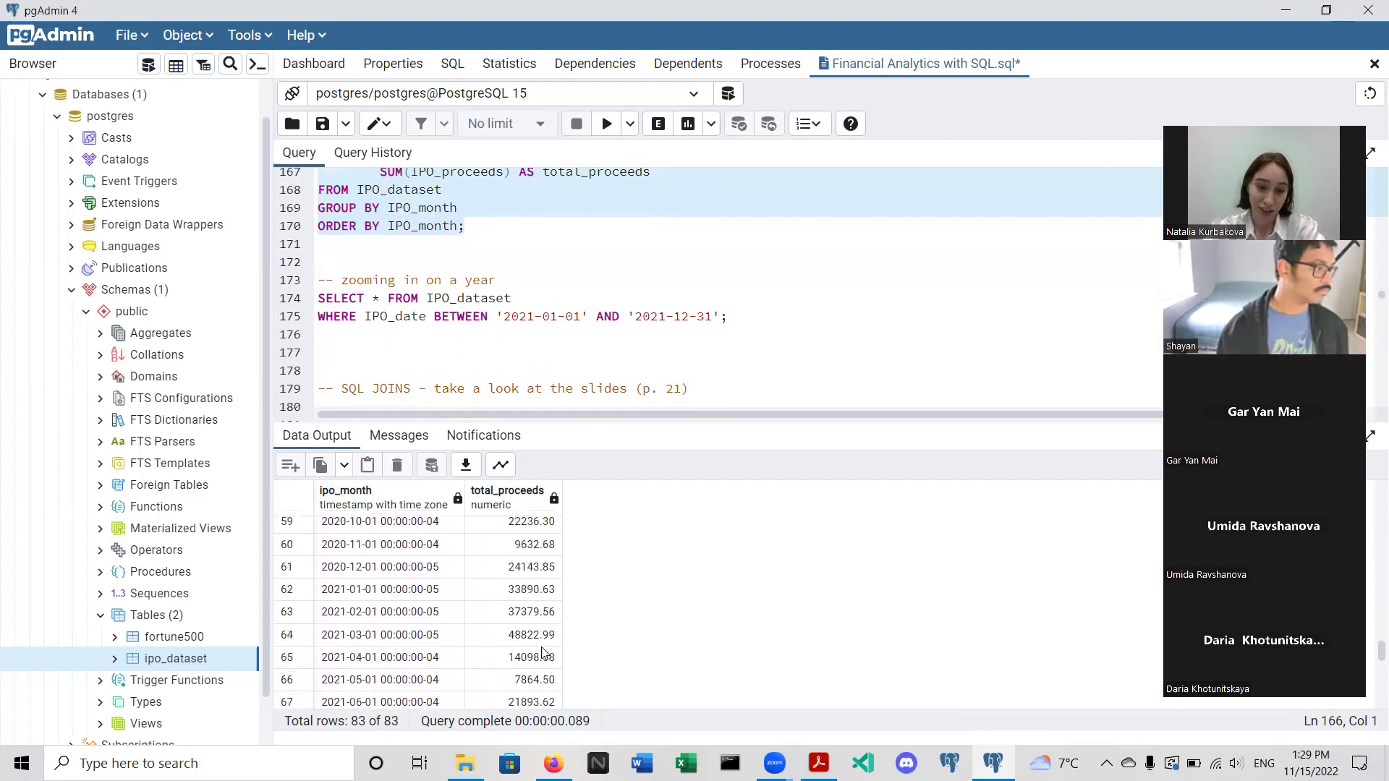
scroll(614, 661, "down", 3)
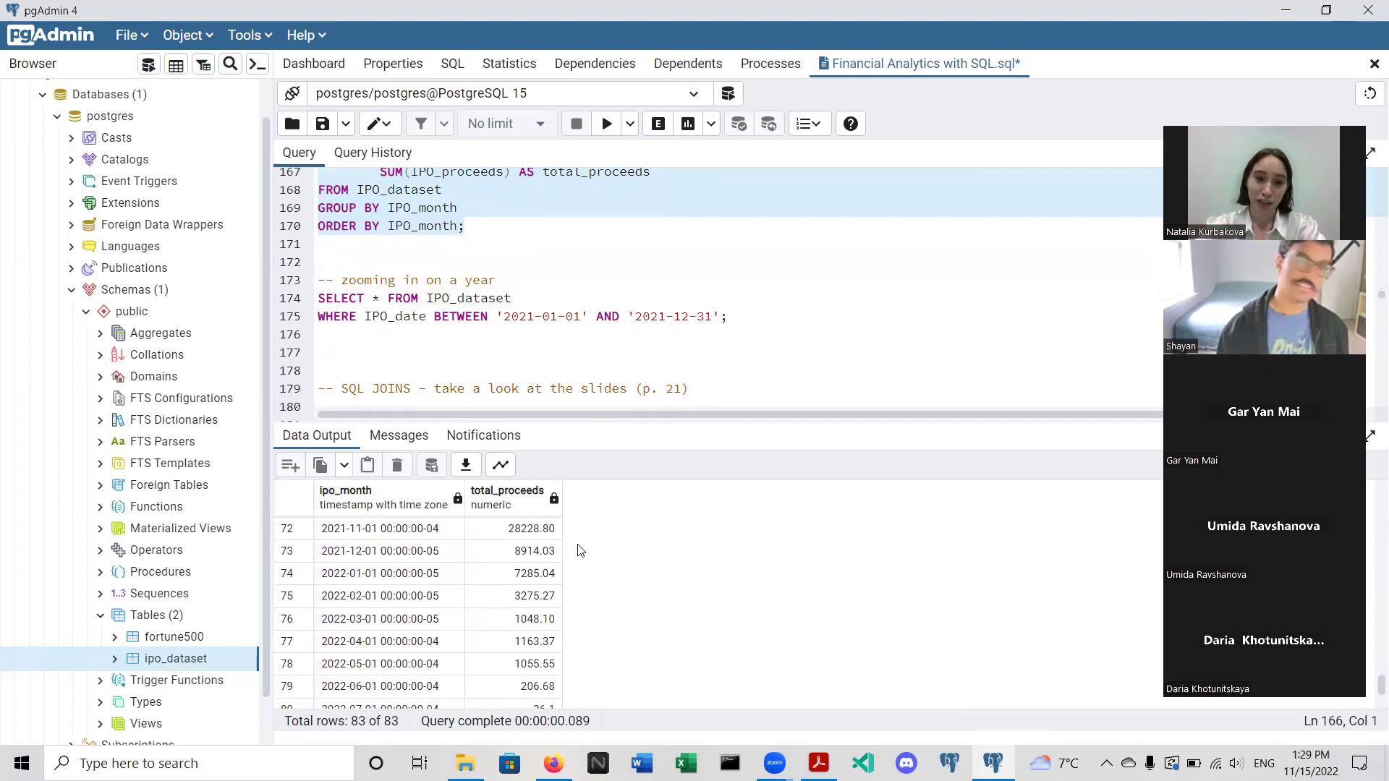
- Run only the 2021 IPO_date BETWEEN query on lines 173–175, and check its date range and the result's total row count
left_click(540, 303)
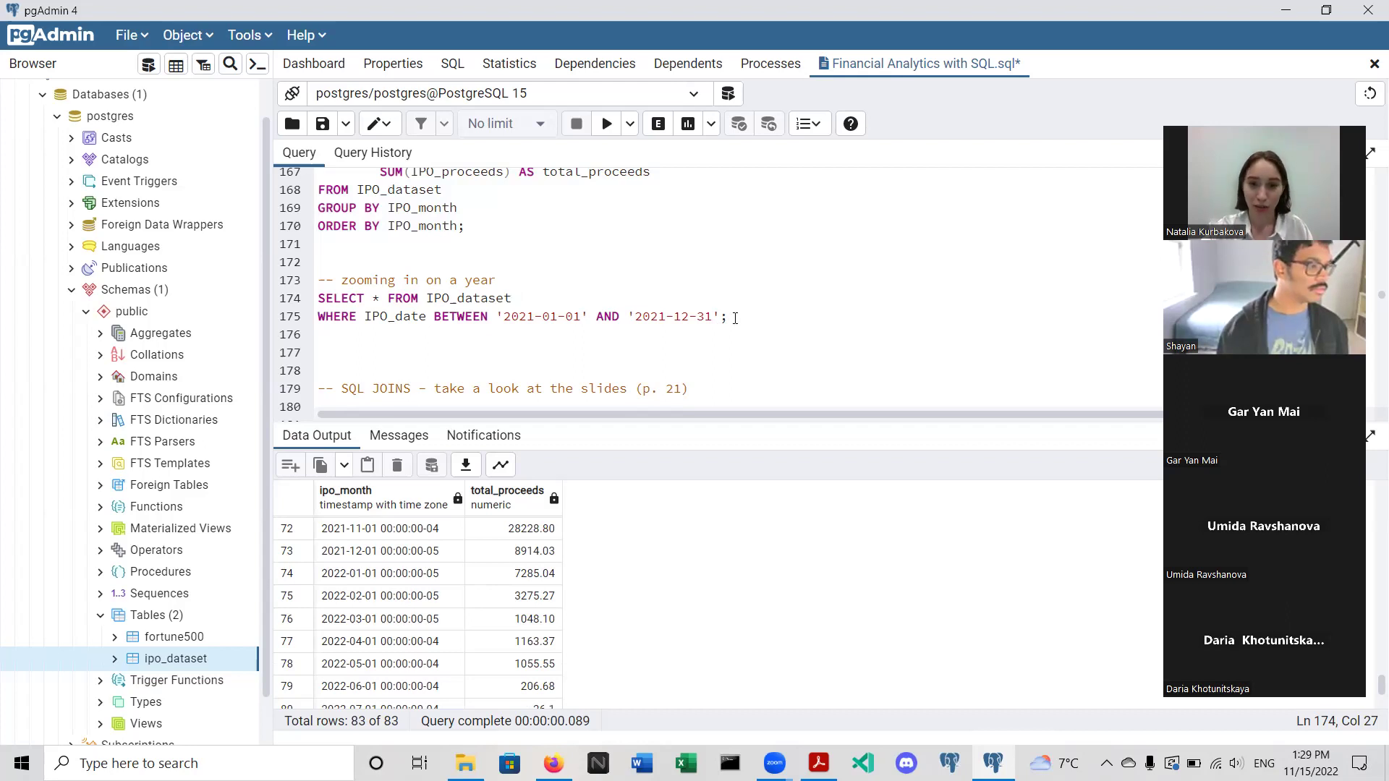
left_click_drag(735, 319, 317, 280)
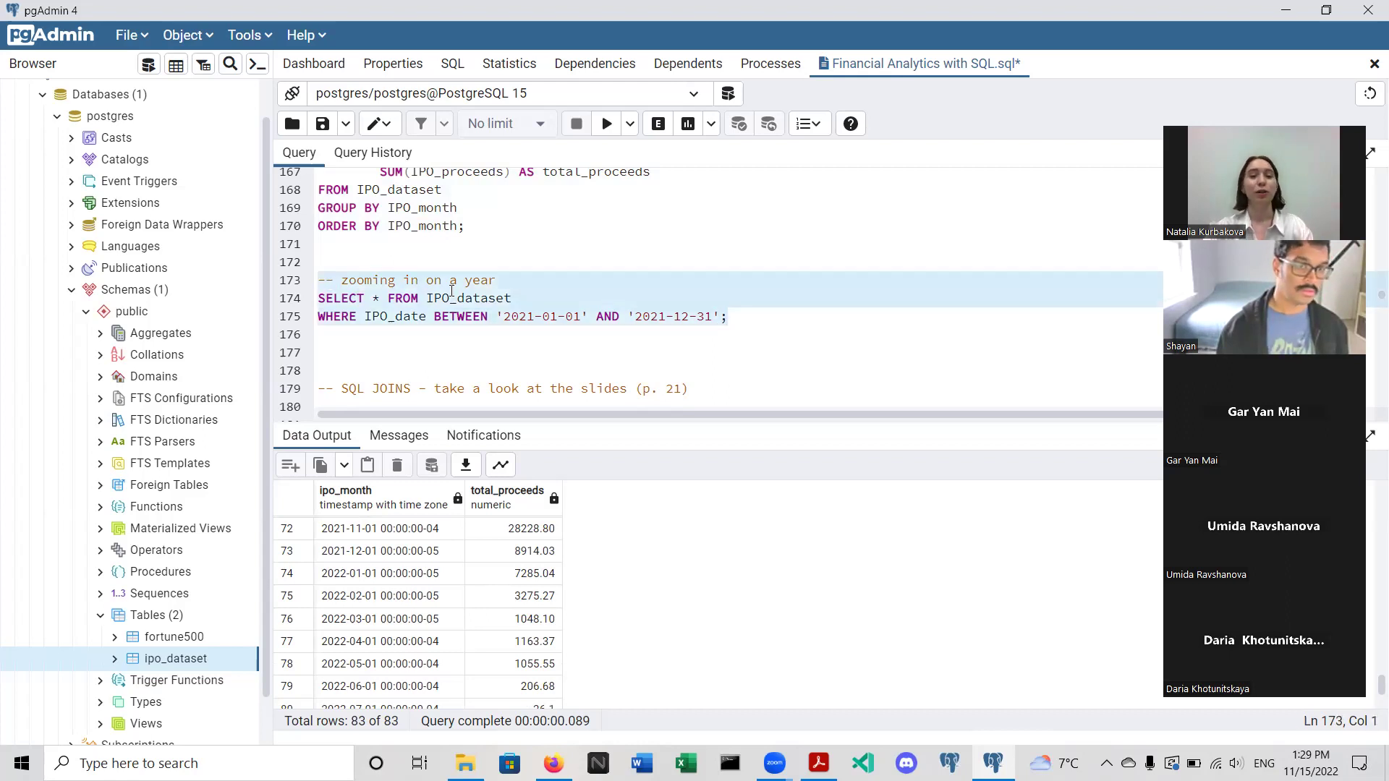
left_click(609, 125)
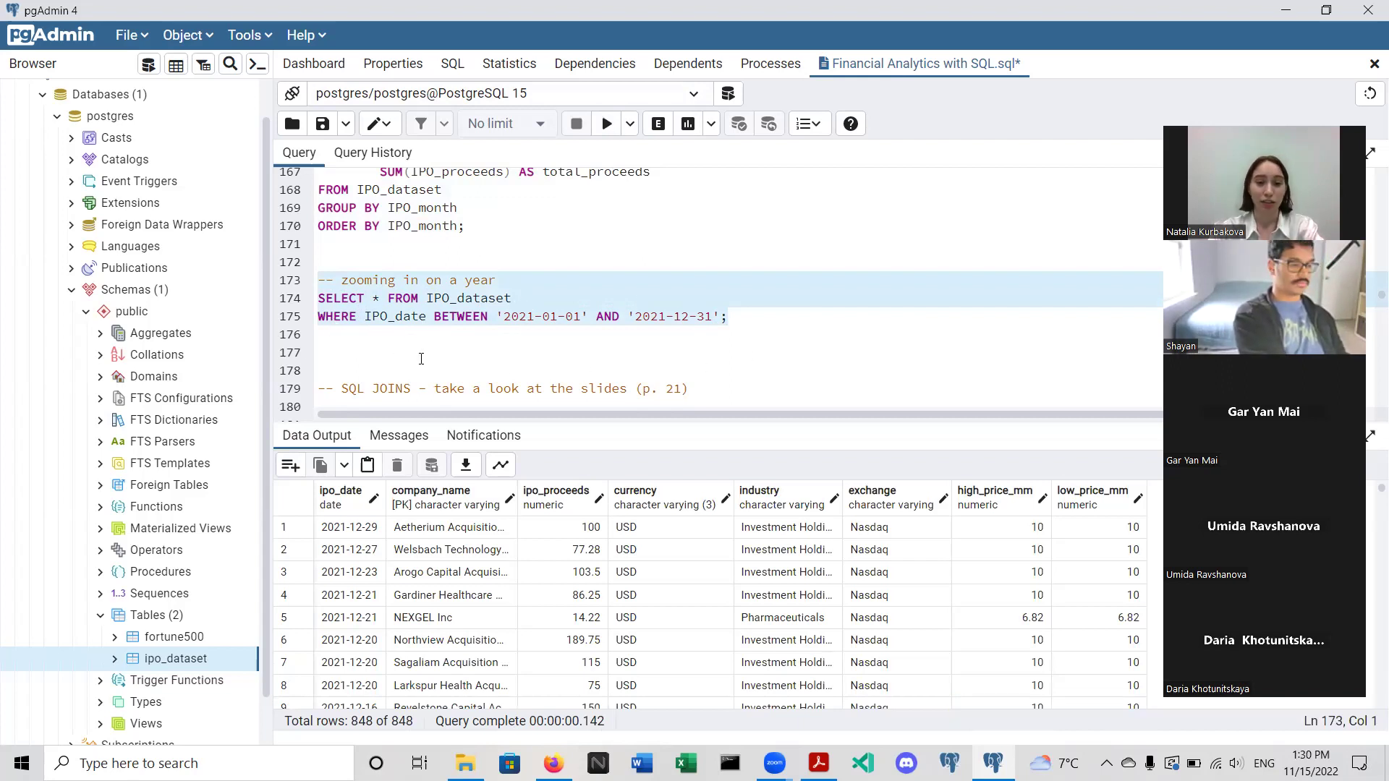
left_click(427, 317)
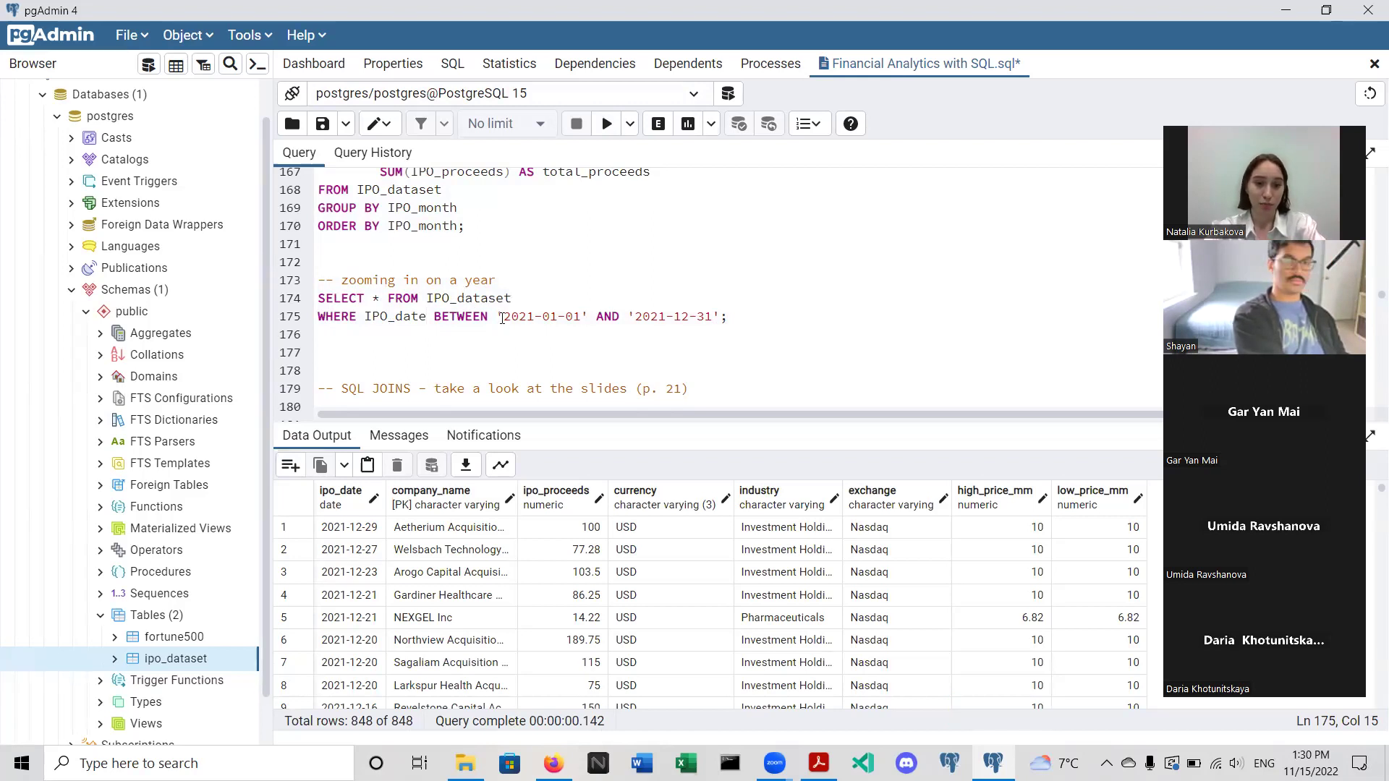
left_click_drag(497, 317, 720, 316)
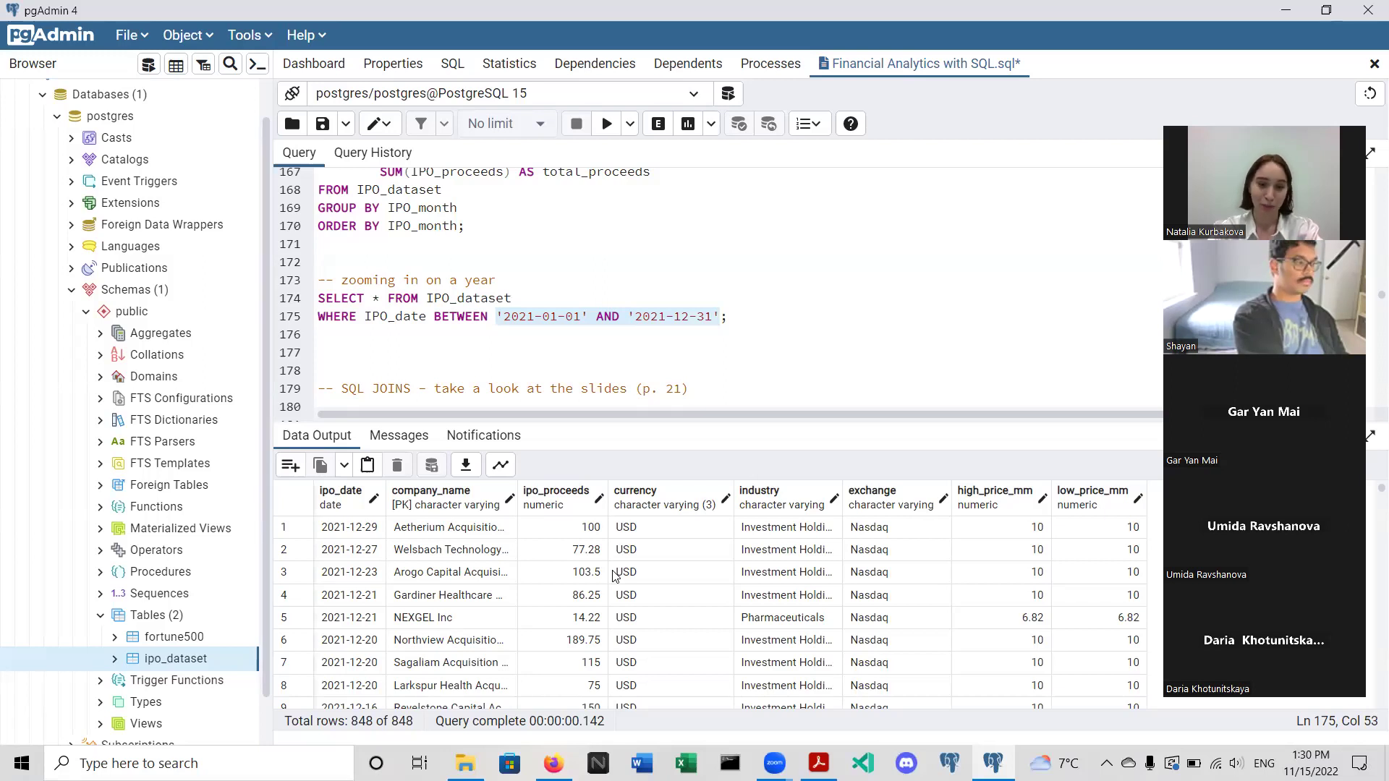
left_click_drag(407, 721, 393, 722)
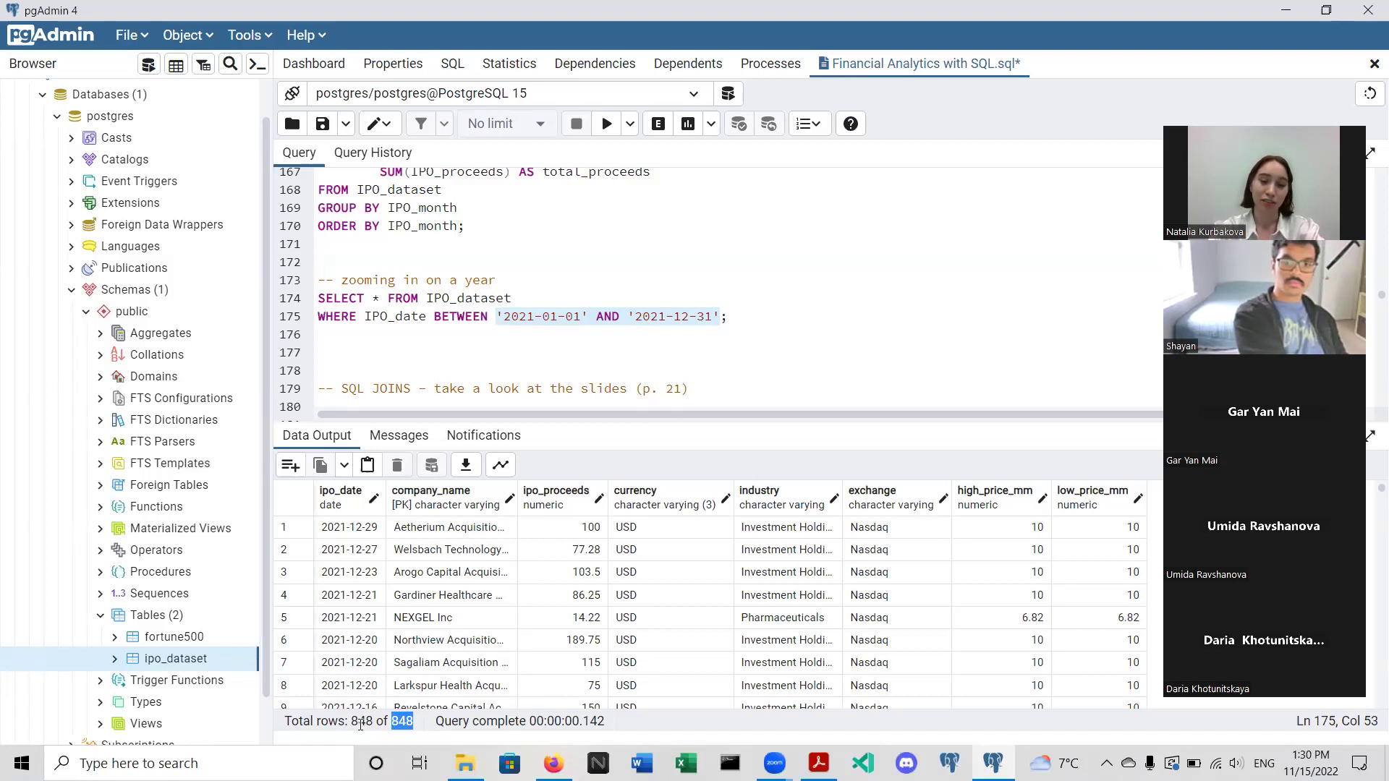
- Go on to the SQL JOINS section of the script, switch to the Introduction to SQL slides in Acrobat and show page 21
scroll(681, 326, "down", 1)
left_click(682, 325)
scroll(681, 325, "down", 1)
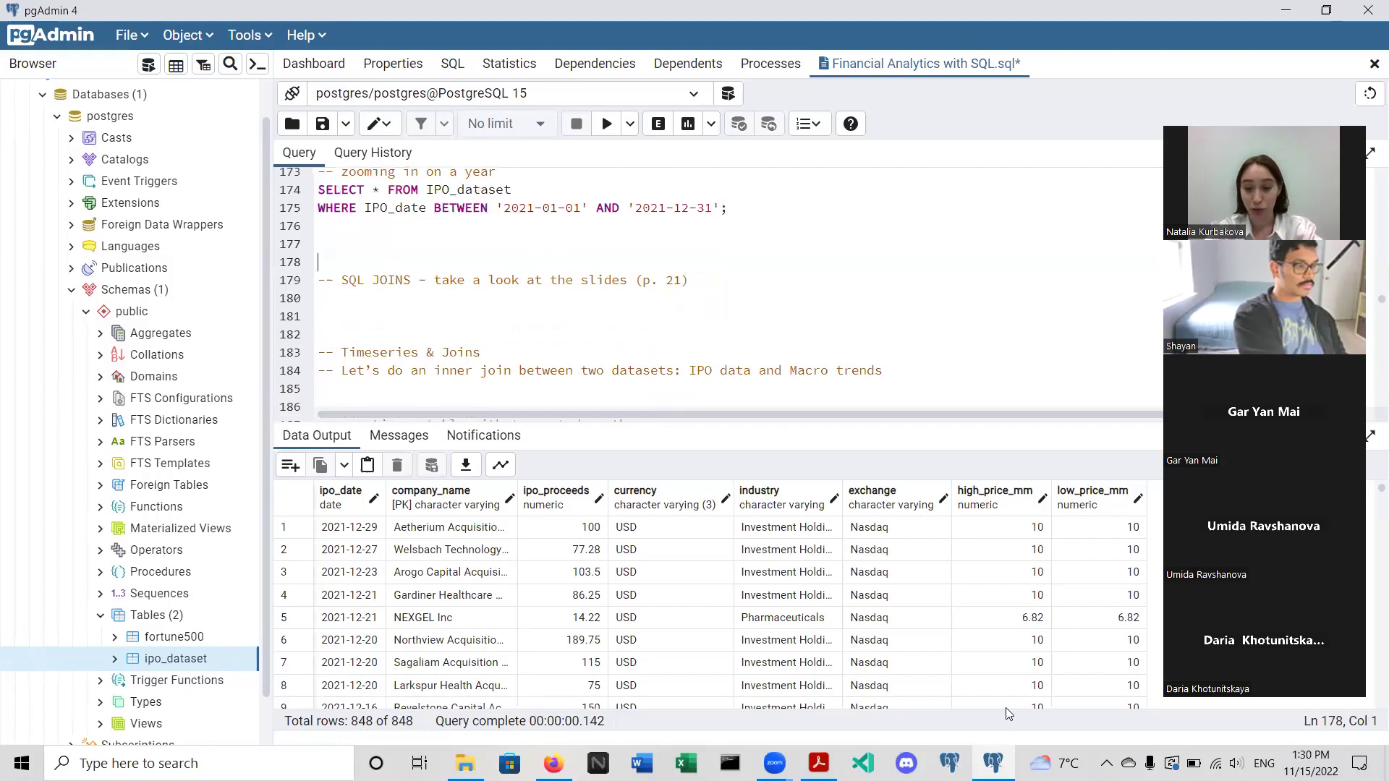
left_click(818, 763)
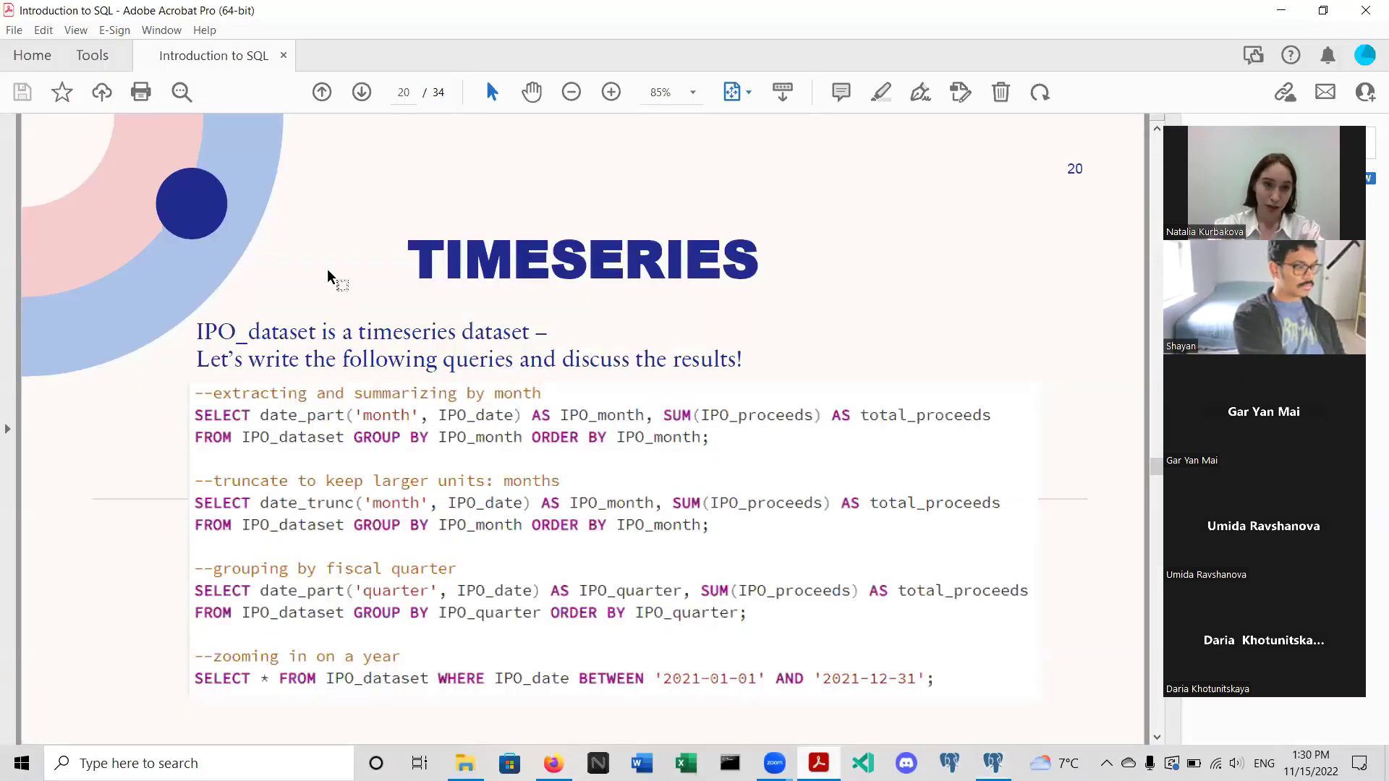
left_click(361, 92)
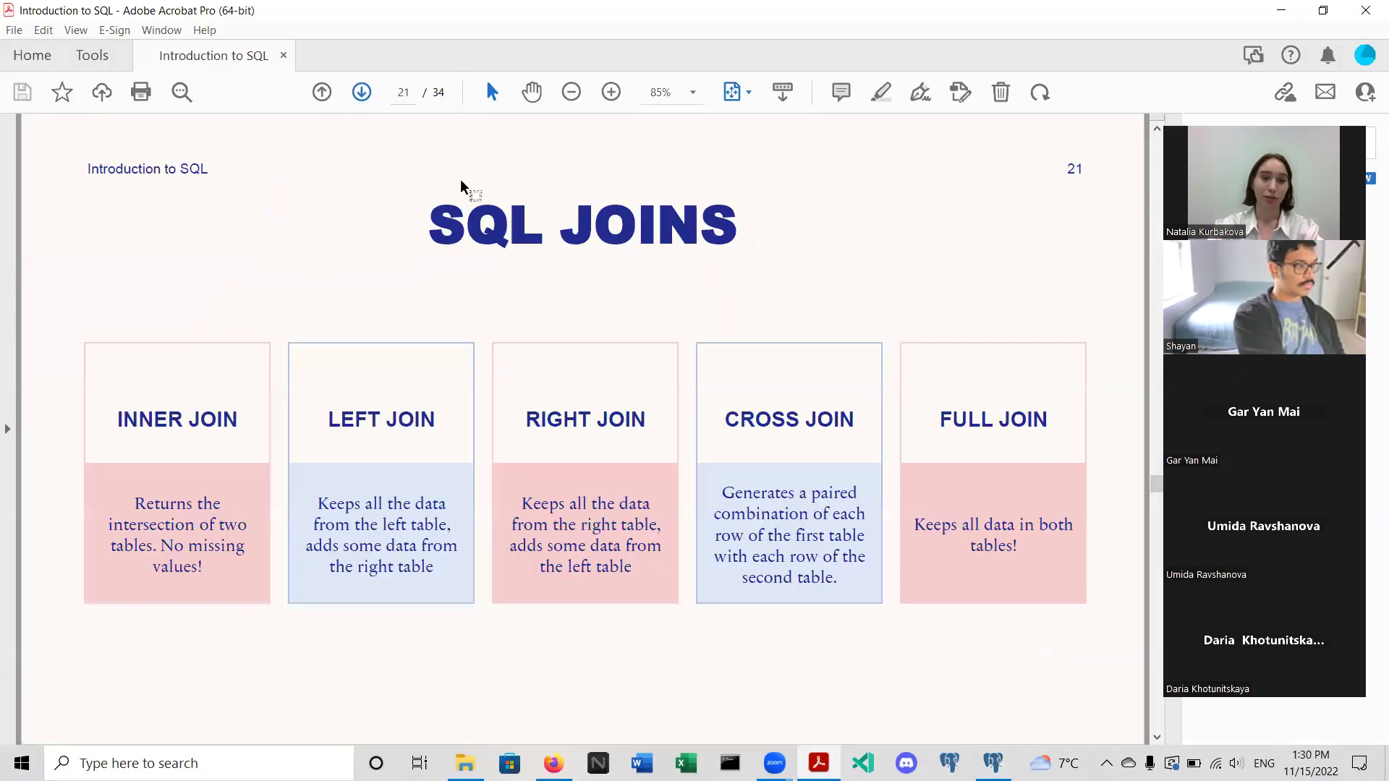